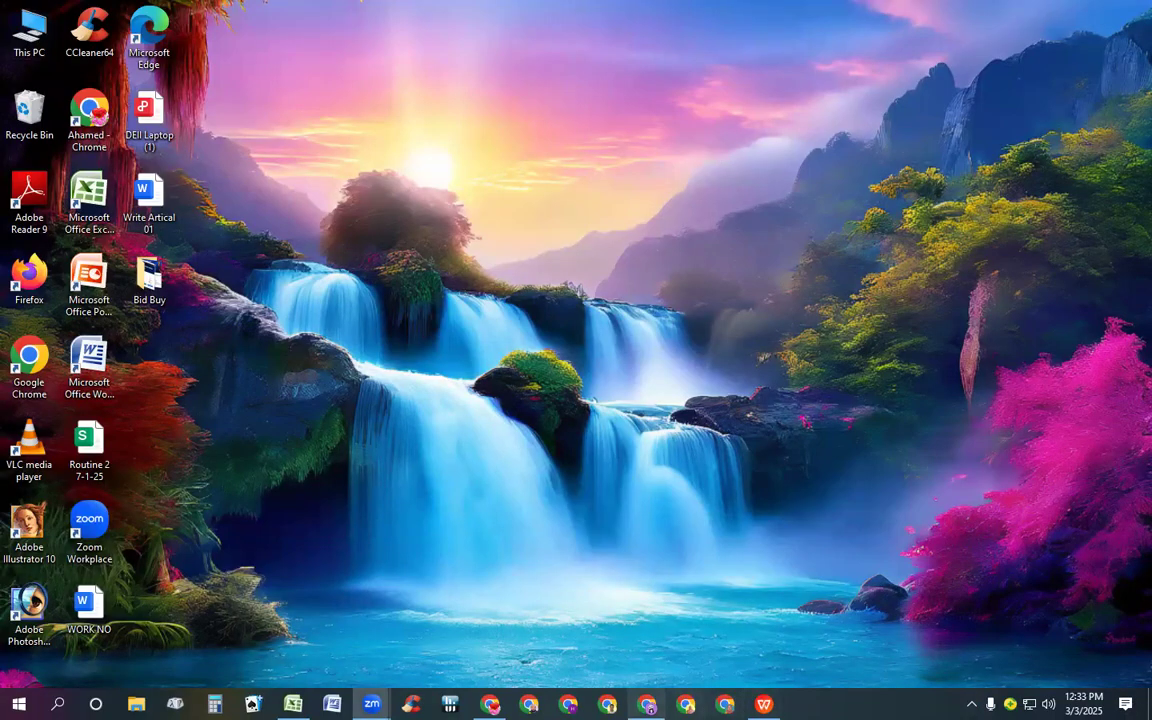
Open Chrome, go to Google Sites in a new tab and create a blank site
left_click(647, 704)
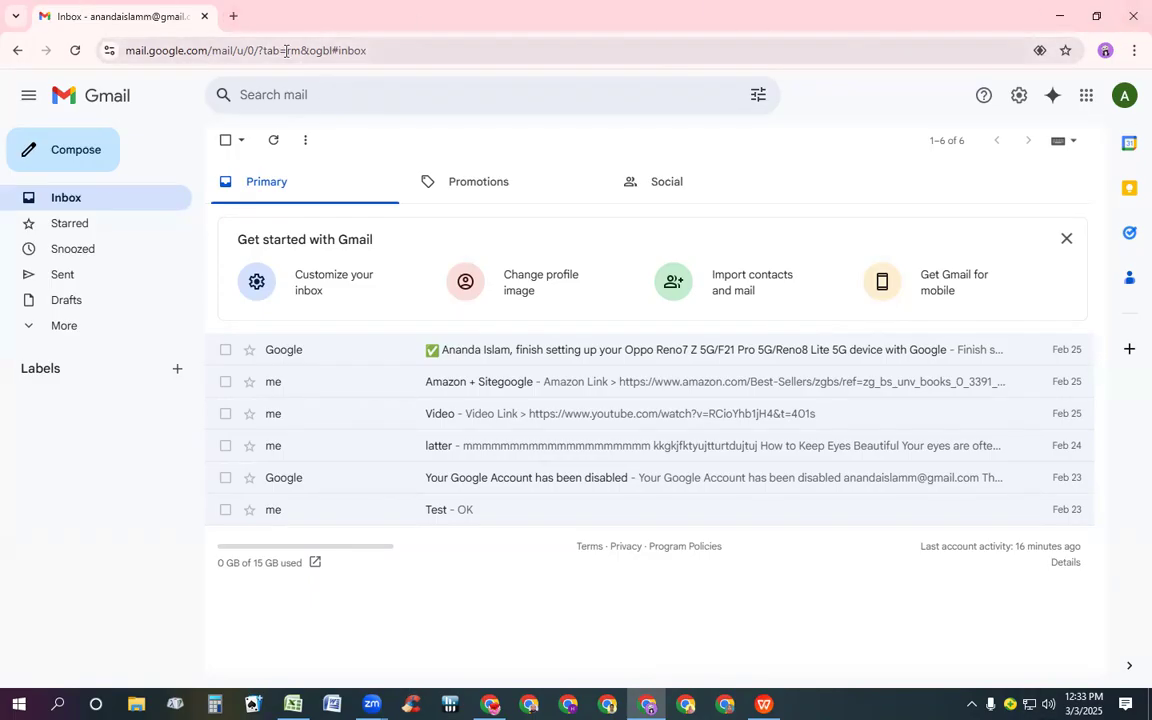
left_click(234, 16)
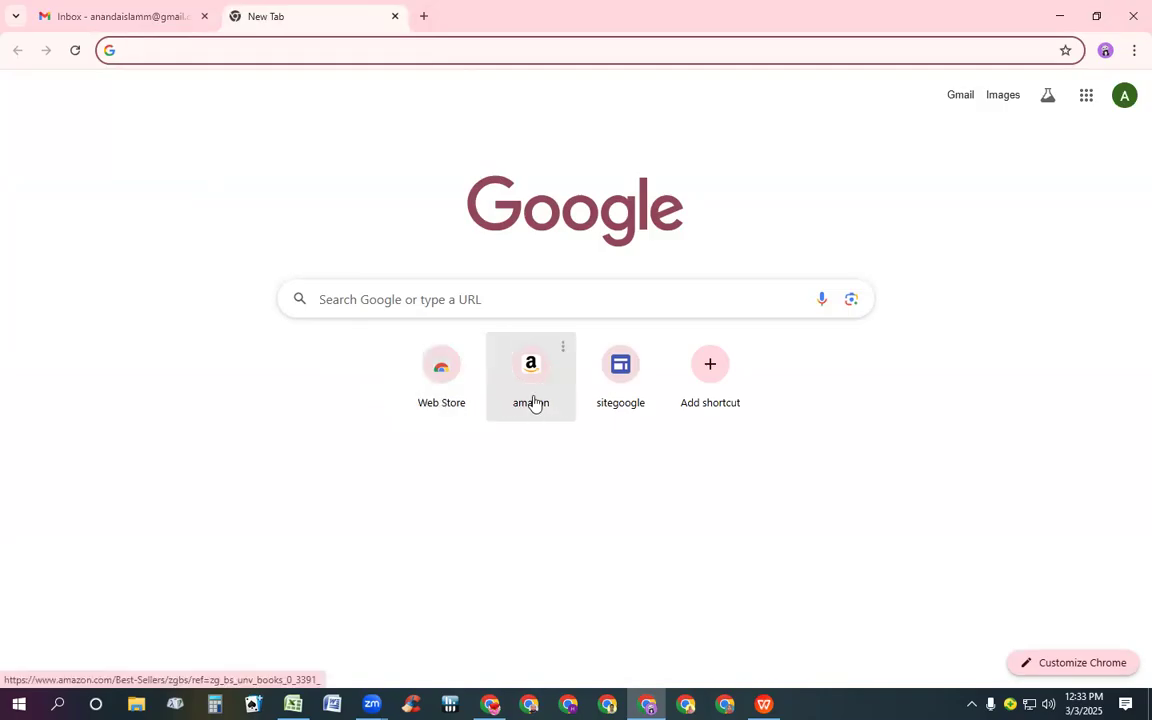
left_click(615, 409)
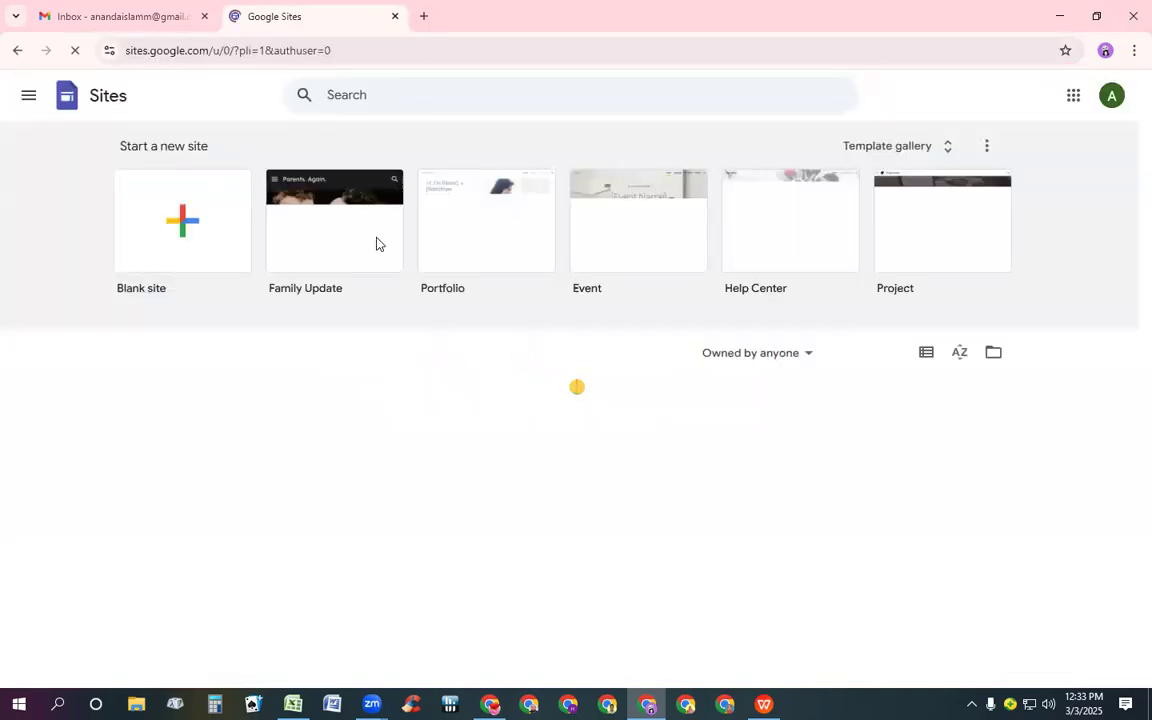
left_click(205, 211)
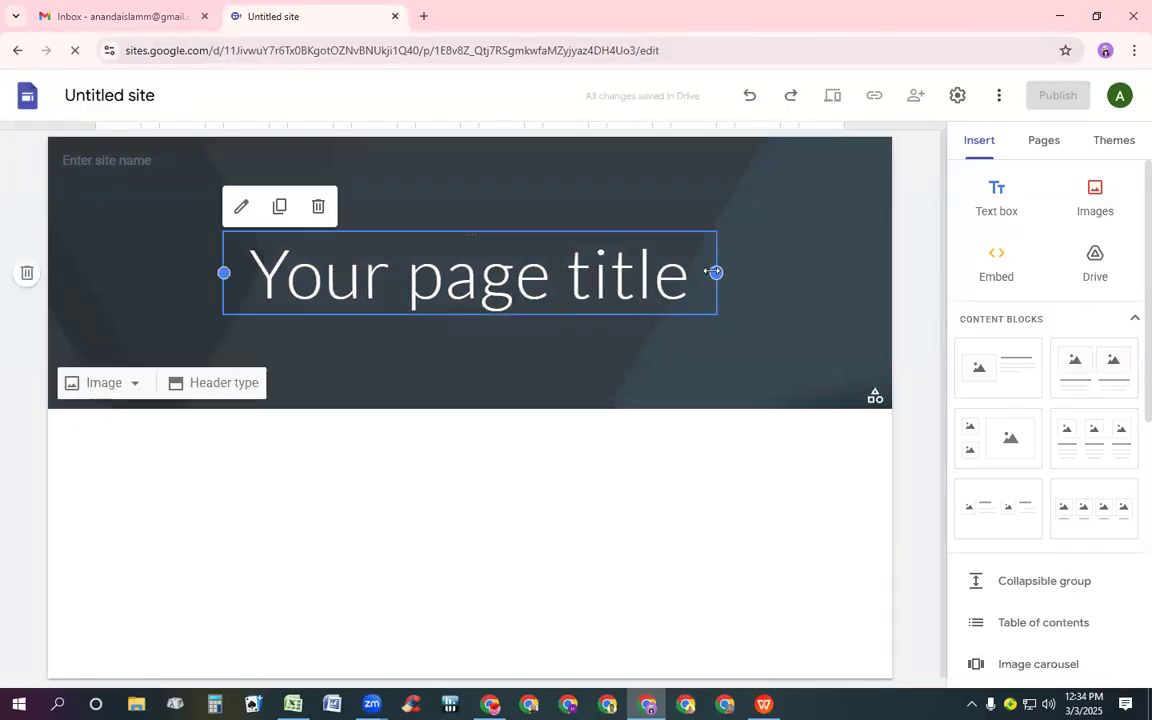
Widen the page title text box toward both sides of the header
left_click(808, 285)
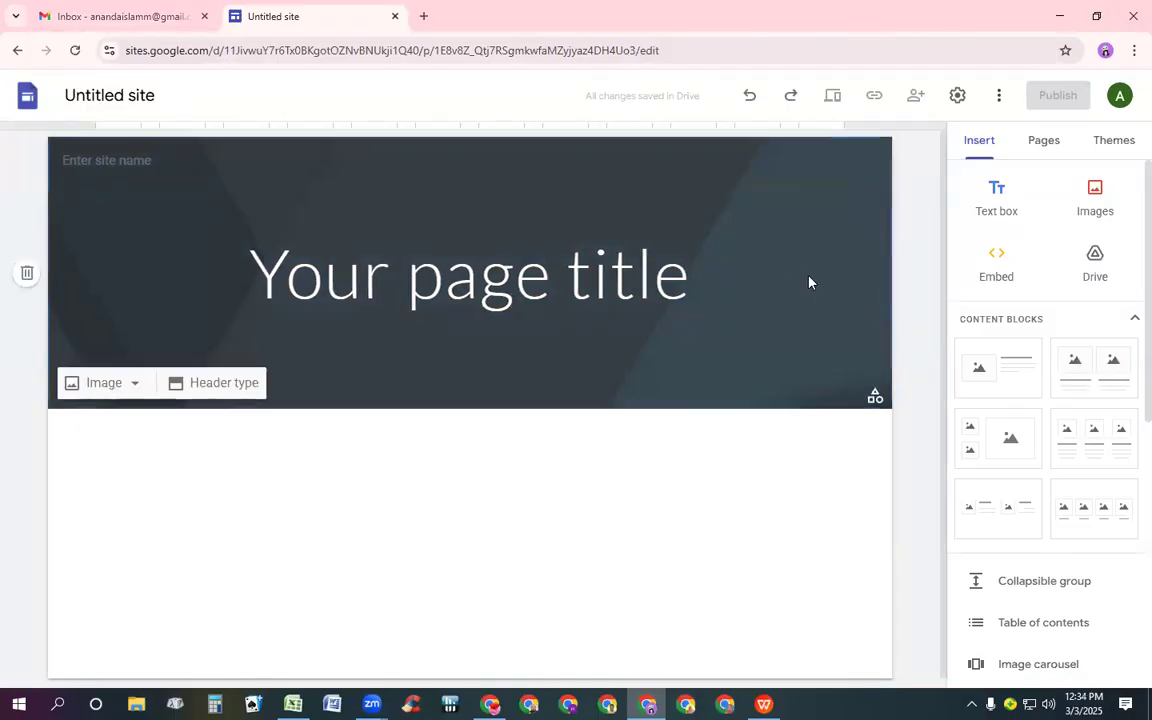
left_click(715, 272)
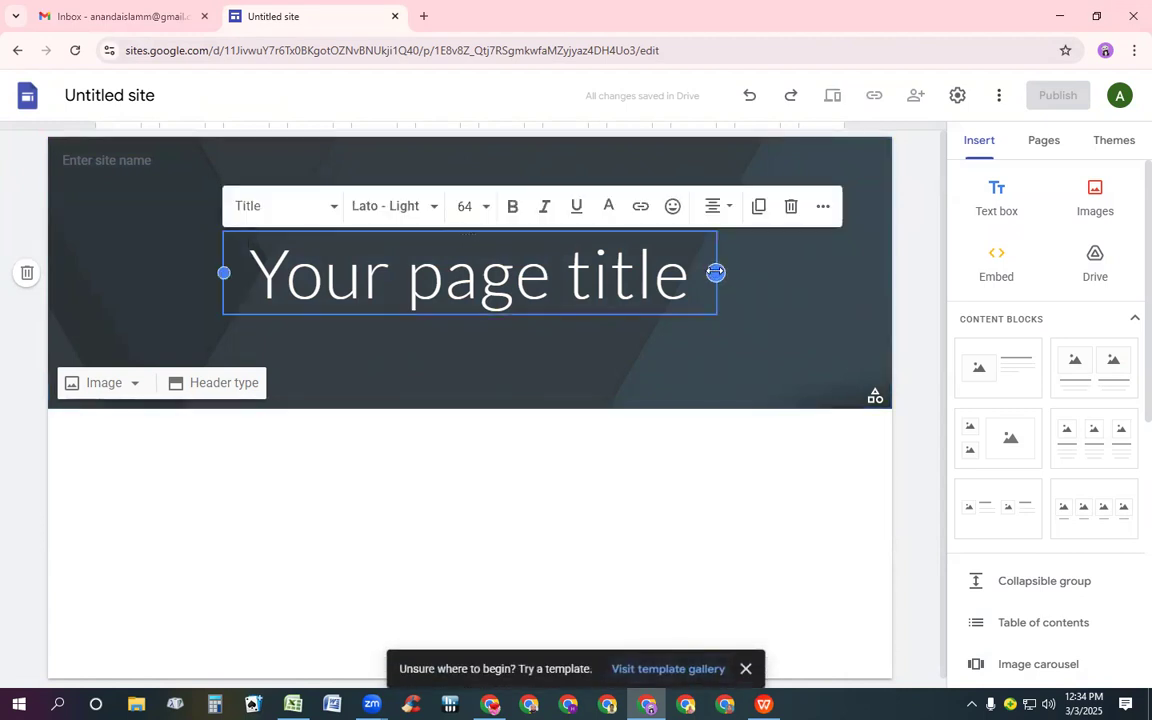
double_click(748, 280)
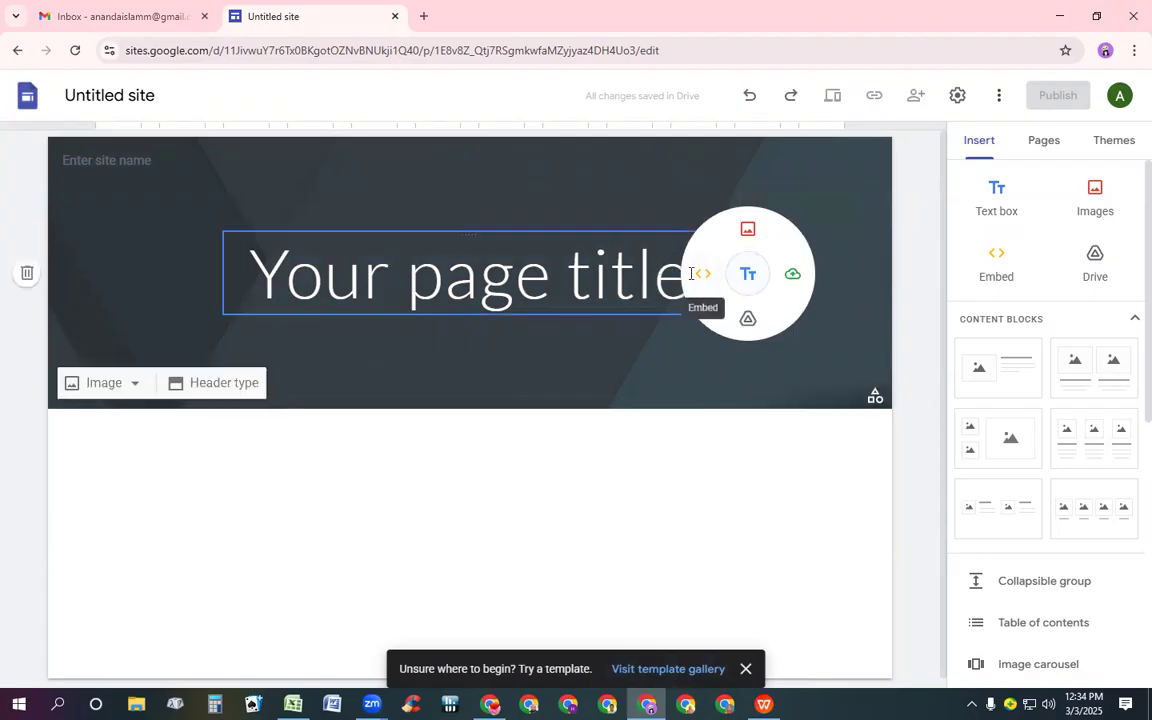
left_click(853, 317)
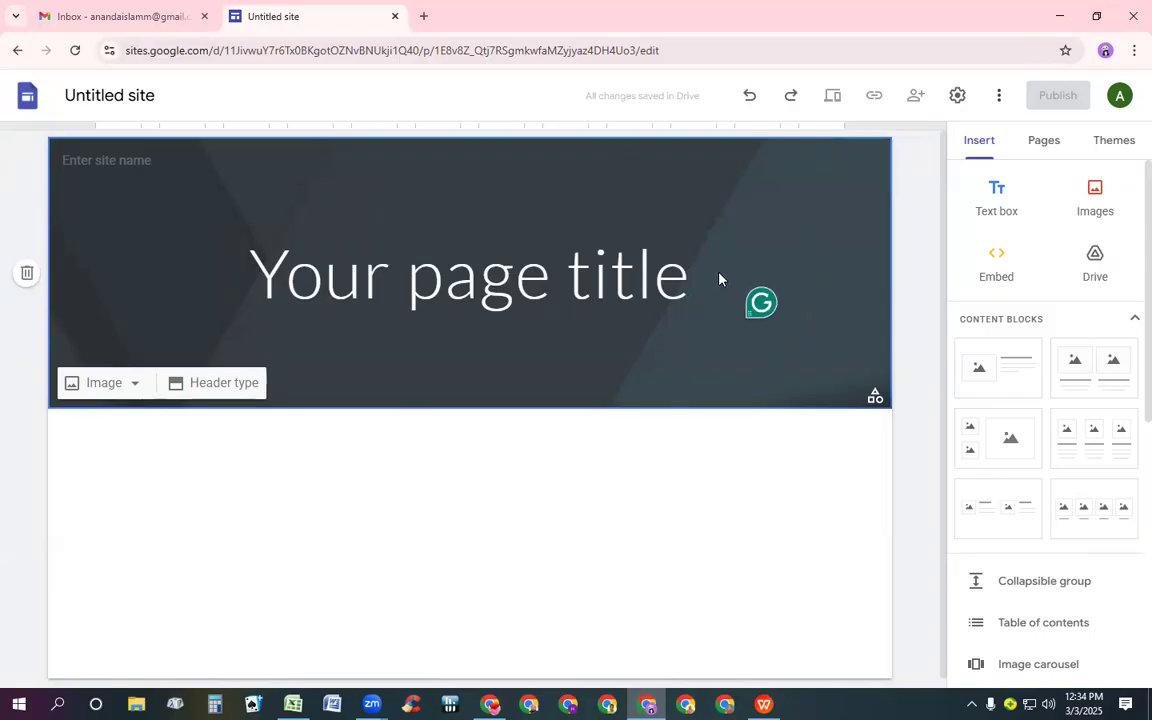
left_click(704, 272)
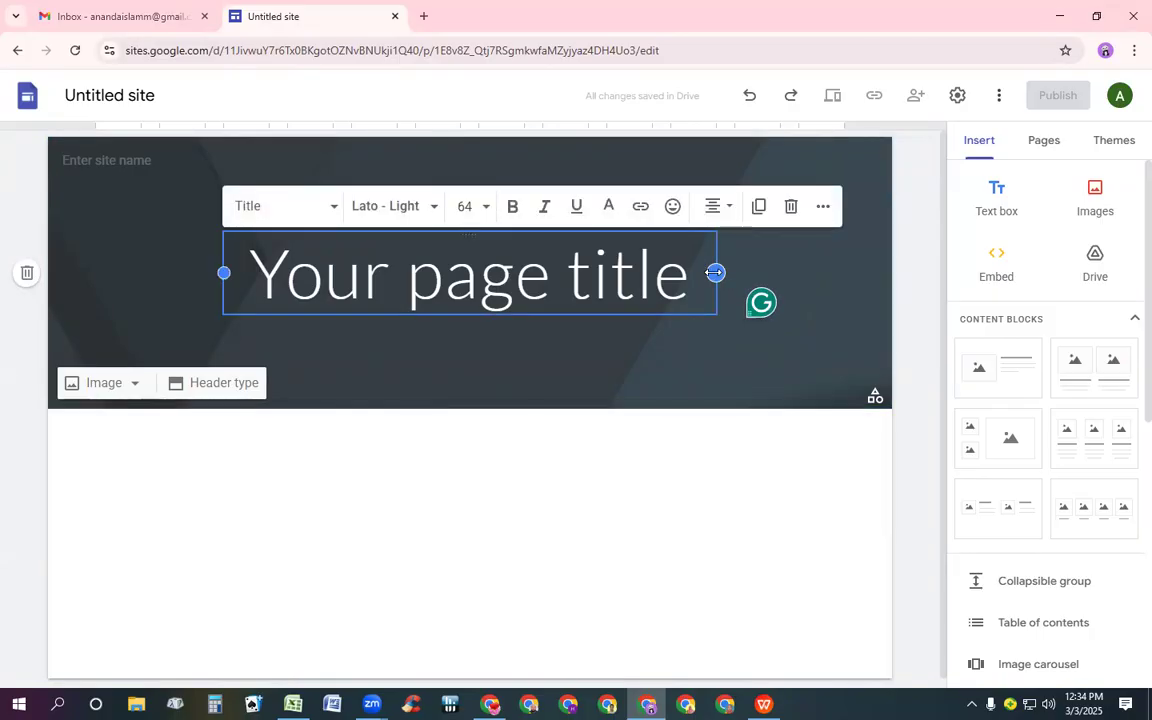
left_click_drag(715, 272, 1003, 337)
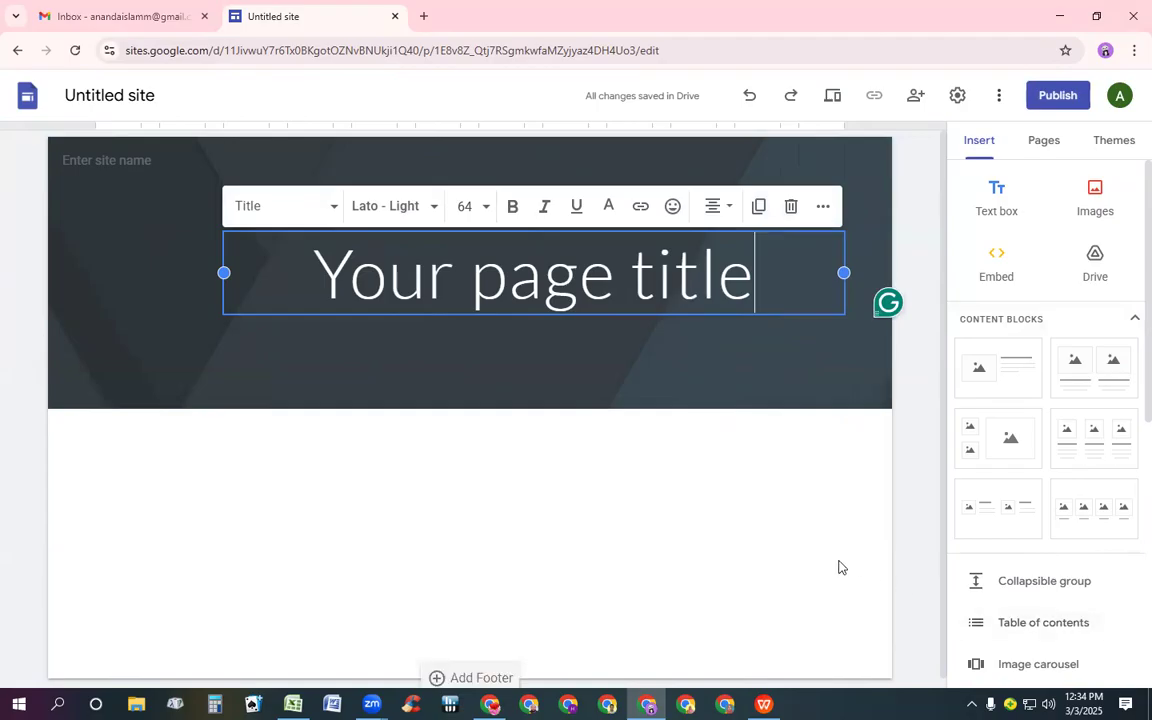
mouse_move(648, 373)
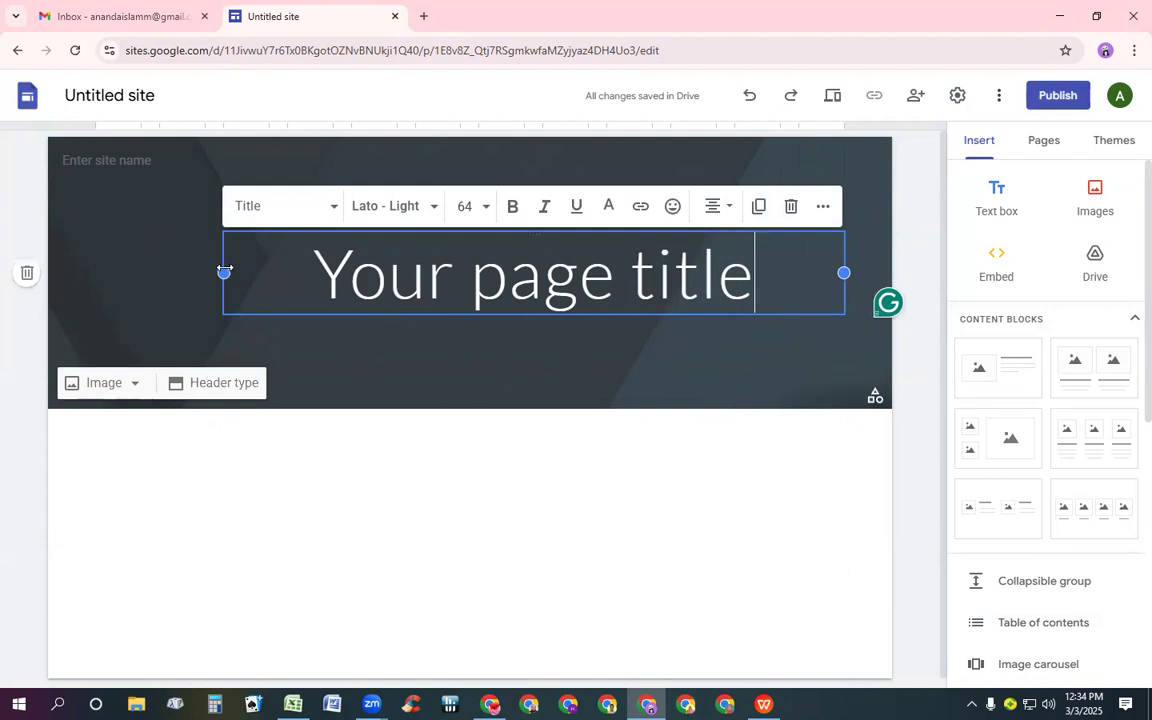
left_click_drag(224, 272, 104, 281)
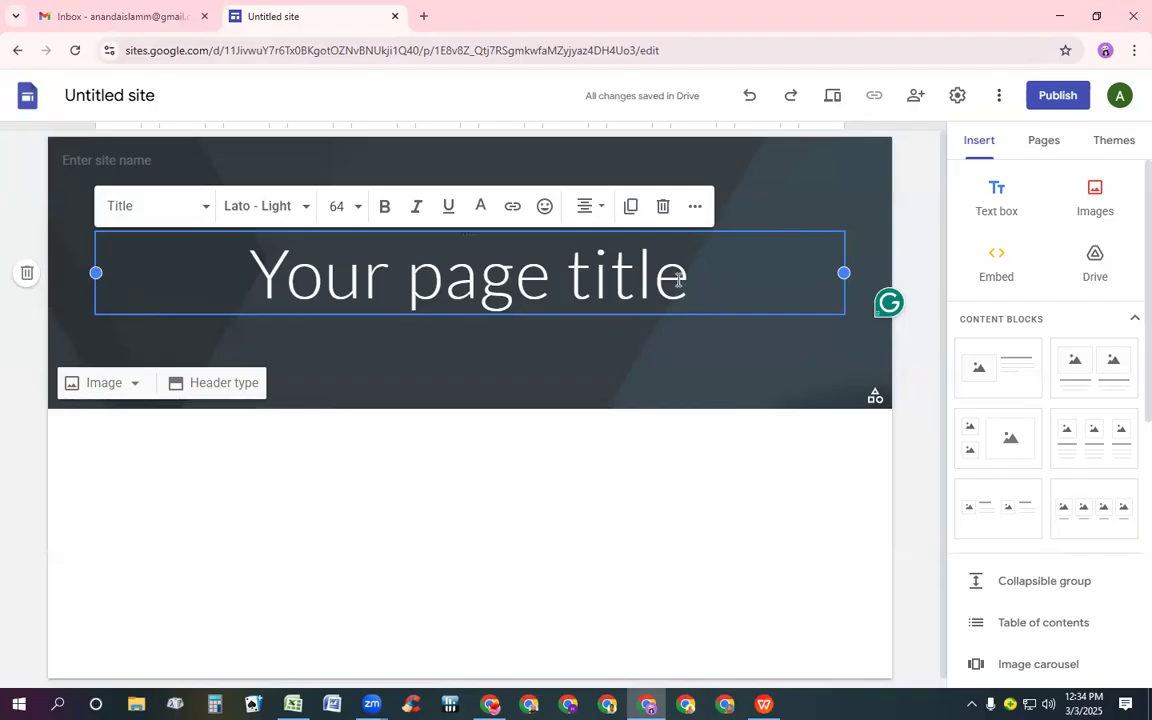
Delete the placeholder page title text
key("BackSpace")
key("BackSpace")
key("BackSpace")
key("BackSpace")
key("BackSpace")
key("BackSpace")
key("BackSpace")
key("BackSpace")
key("BackSpace")
key("BackSpace")
key("BackSpace")
key("BackSpace")
key("BackSpace")
key("BackSpace")
key("BackSpace")
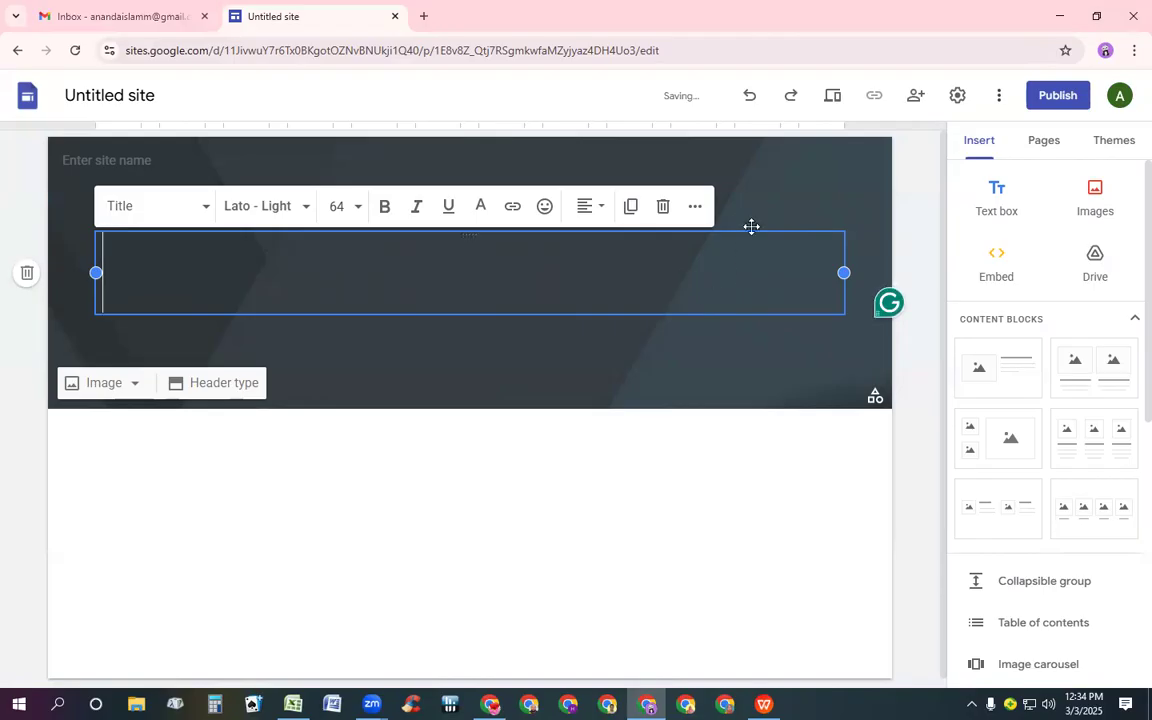
Open Amazon in a new tab and open the ASUS ROG Strix G16 Gaming Laptop from Today's Deals
left_click(426, 16)
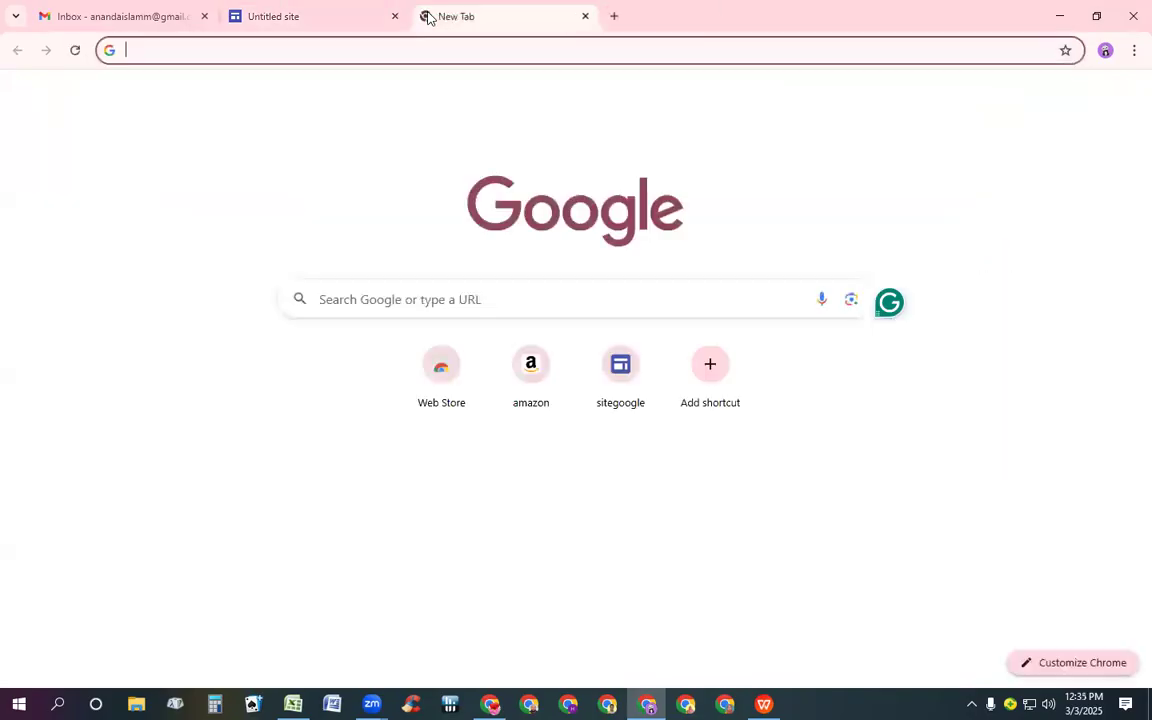
left_click(541, 381)
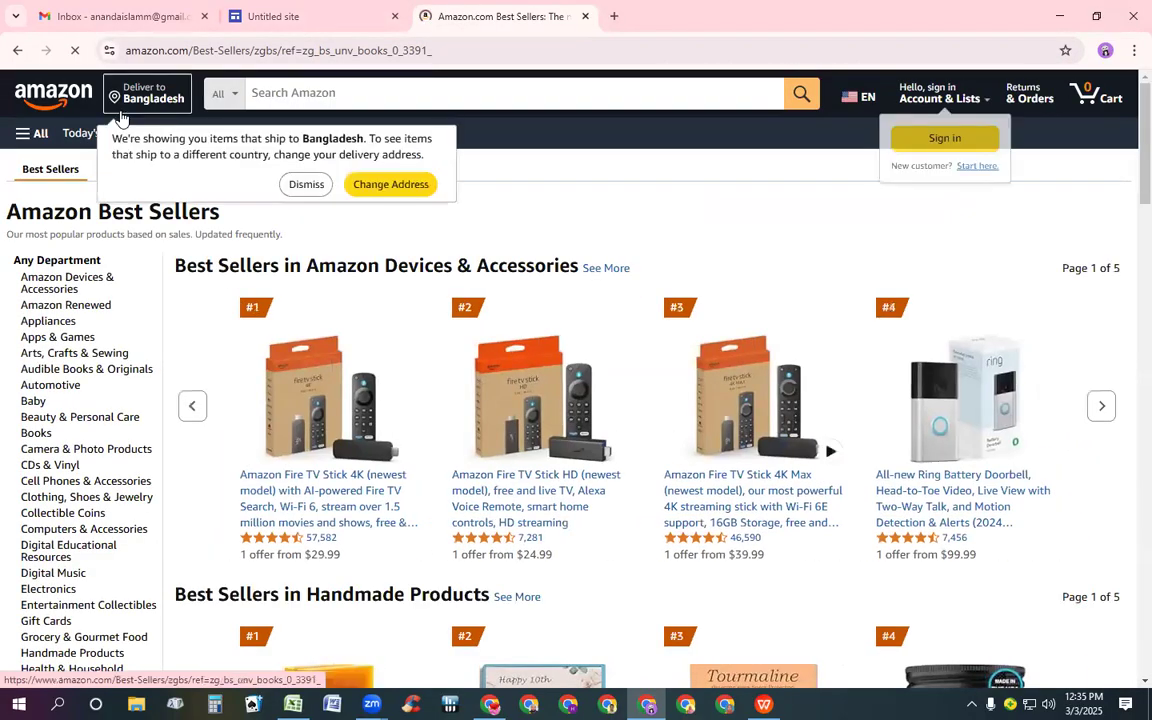
left_click(63, 136)
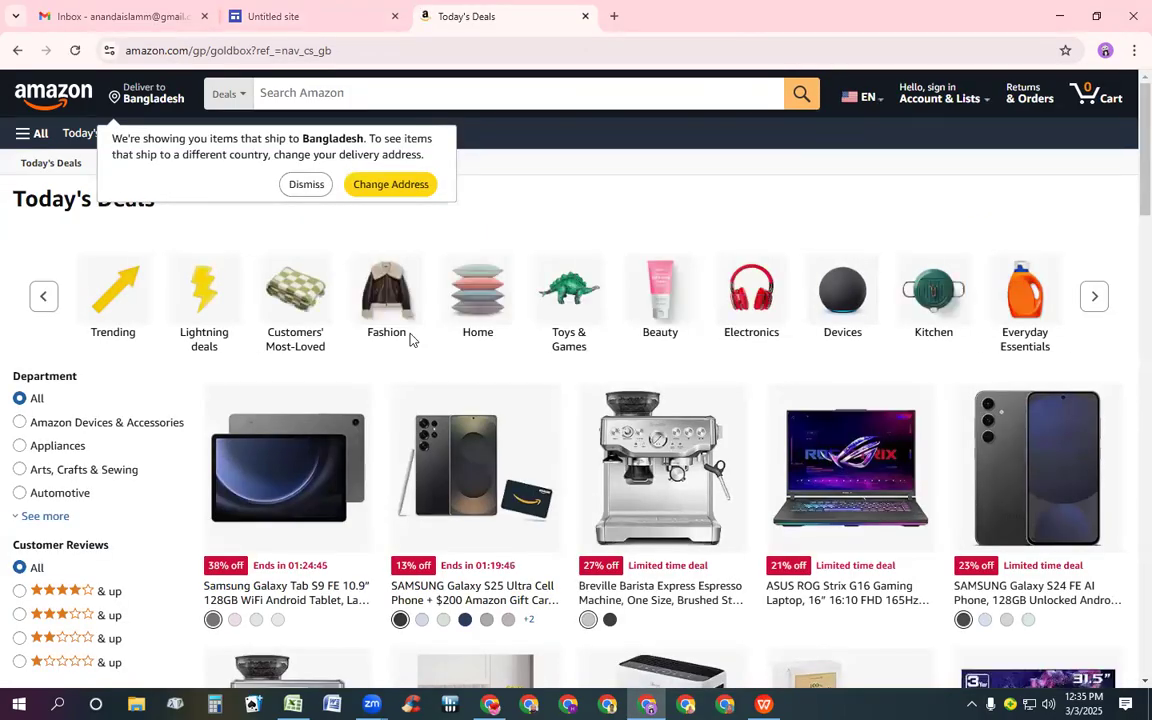
left_click(847, 503)
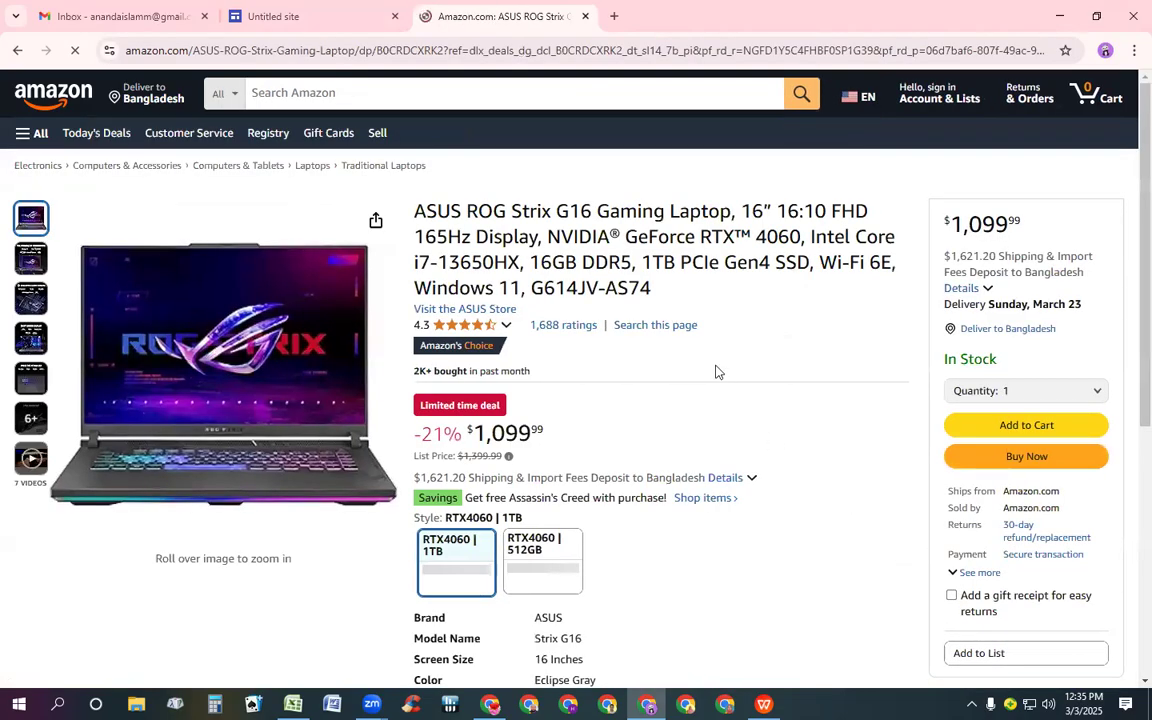
Select and copy the laptop's full product title, dismissing the delivery-address notice
double_click(603, 212)
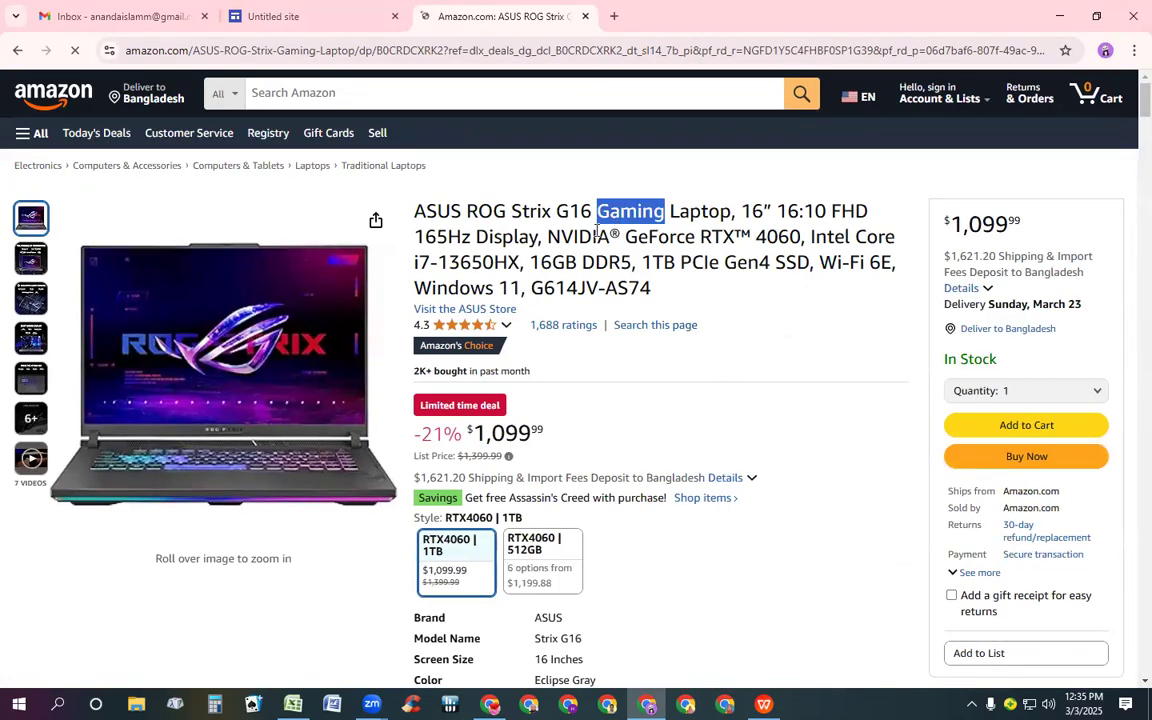
triple_click(593, 234)
key("ctrl+c")
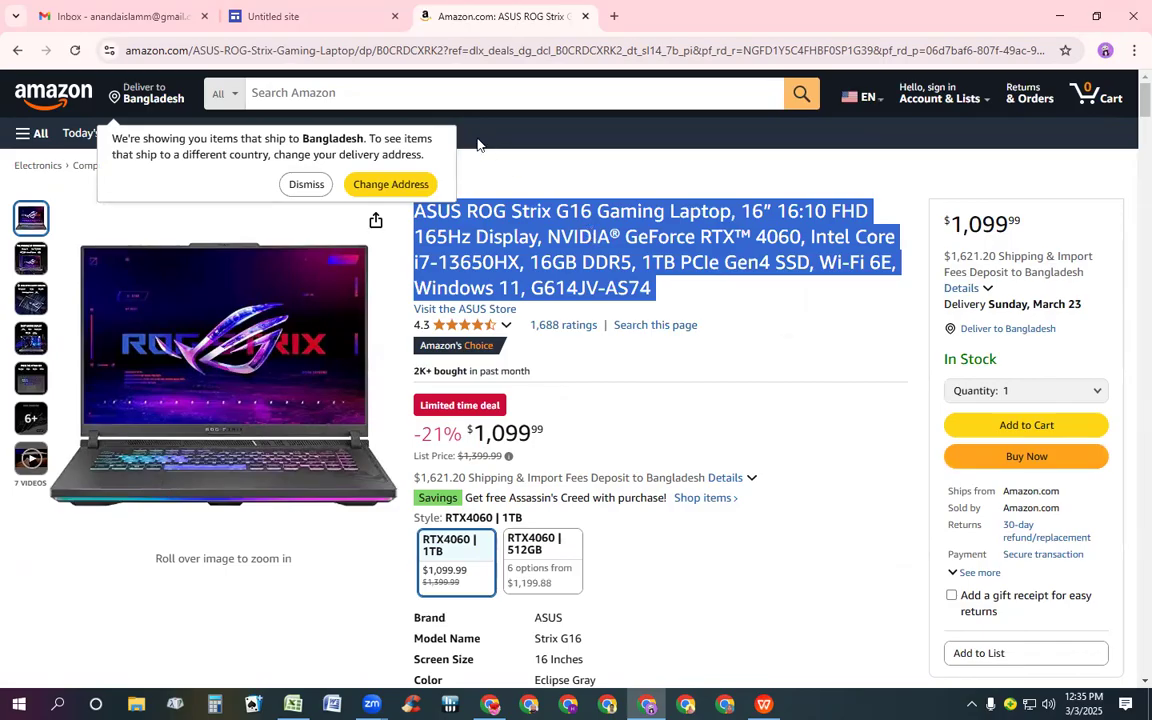
left_click(305, 185)
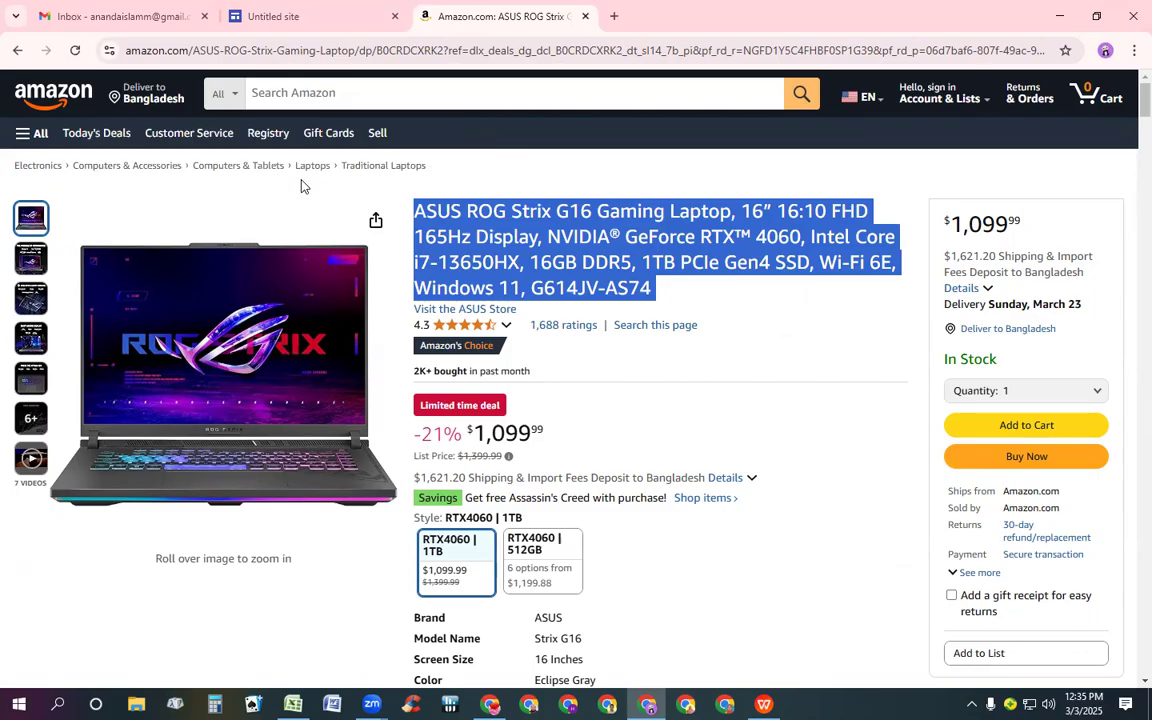
Paste the laptop's product title into the empty page title box on the site
left_click(362, 16)
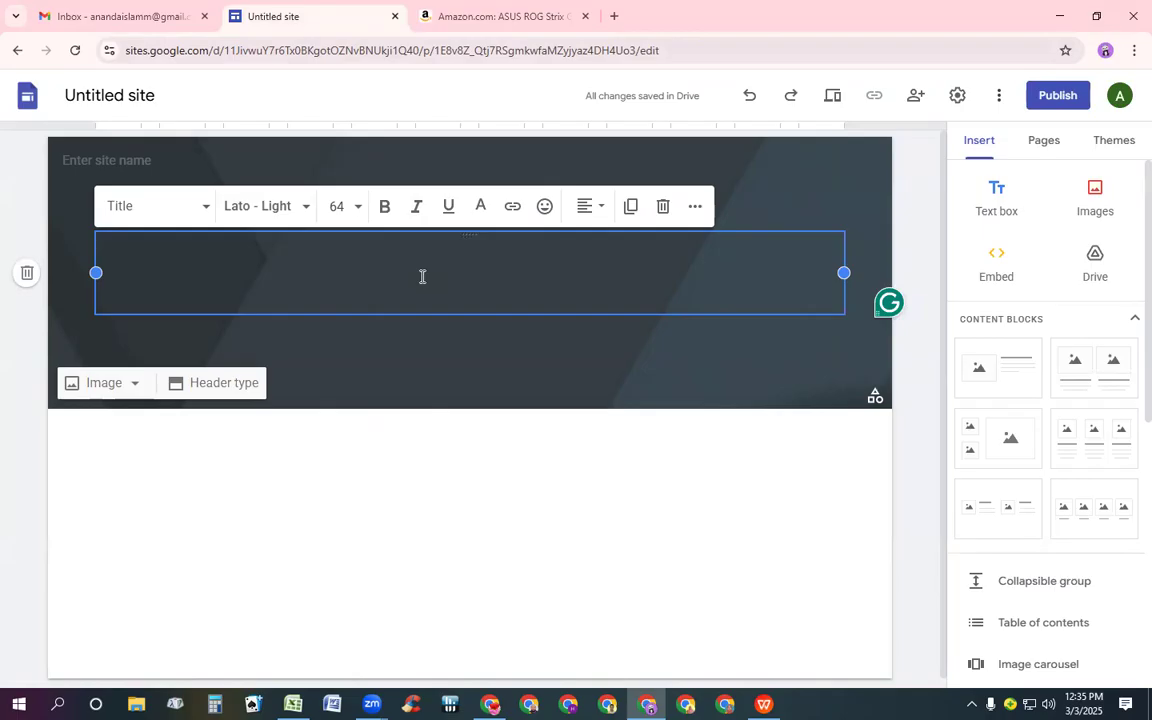
key("ctrl+v")
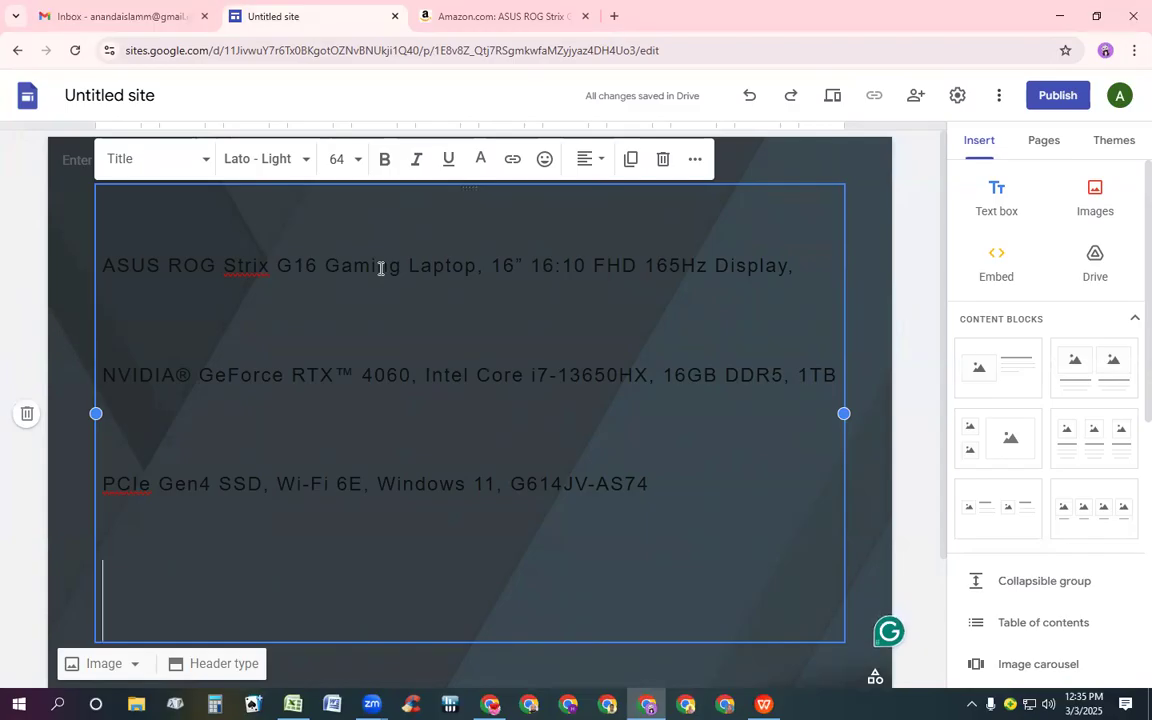
Set all the pasted title text to font size 30
key("ctrl+a")
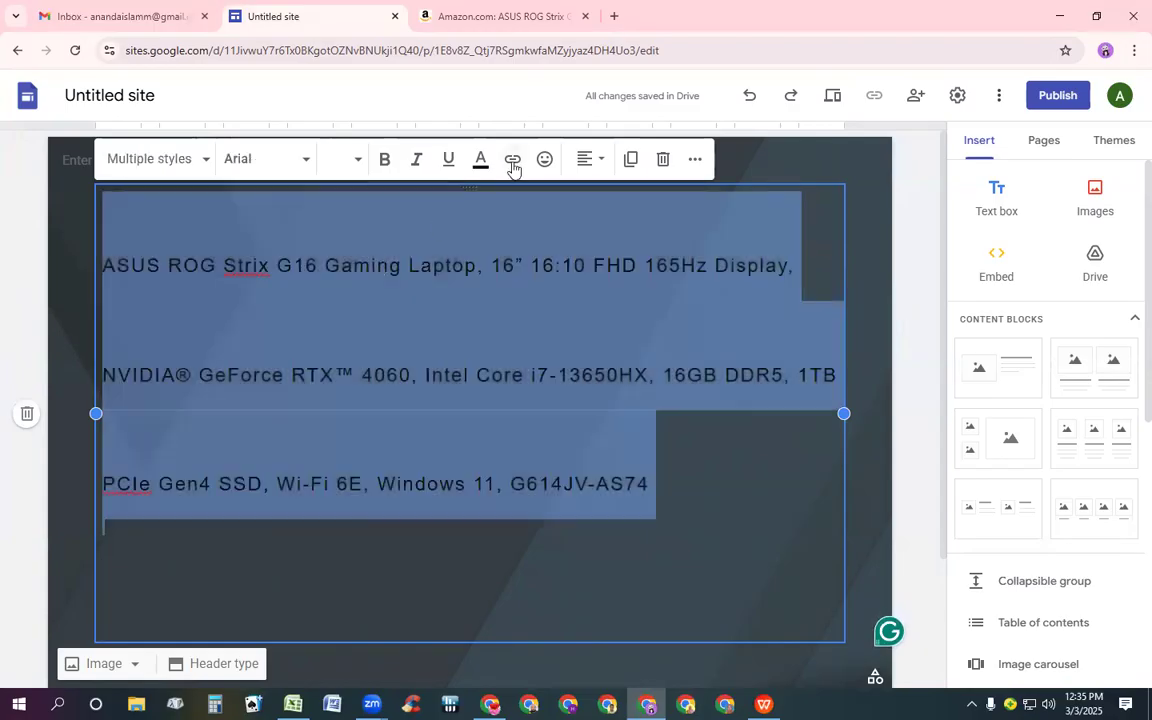
left_click(357, 159)
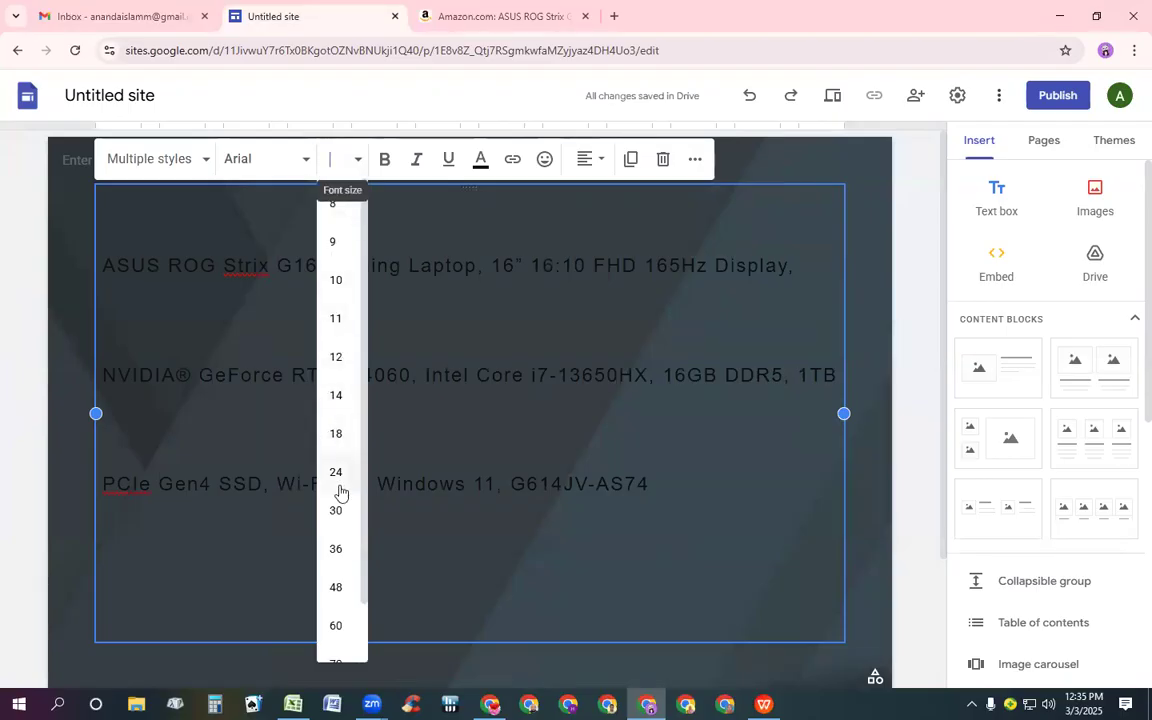
left_click(337, 510)
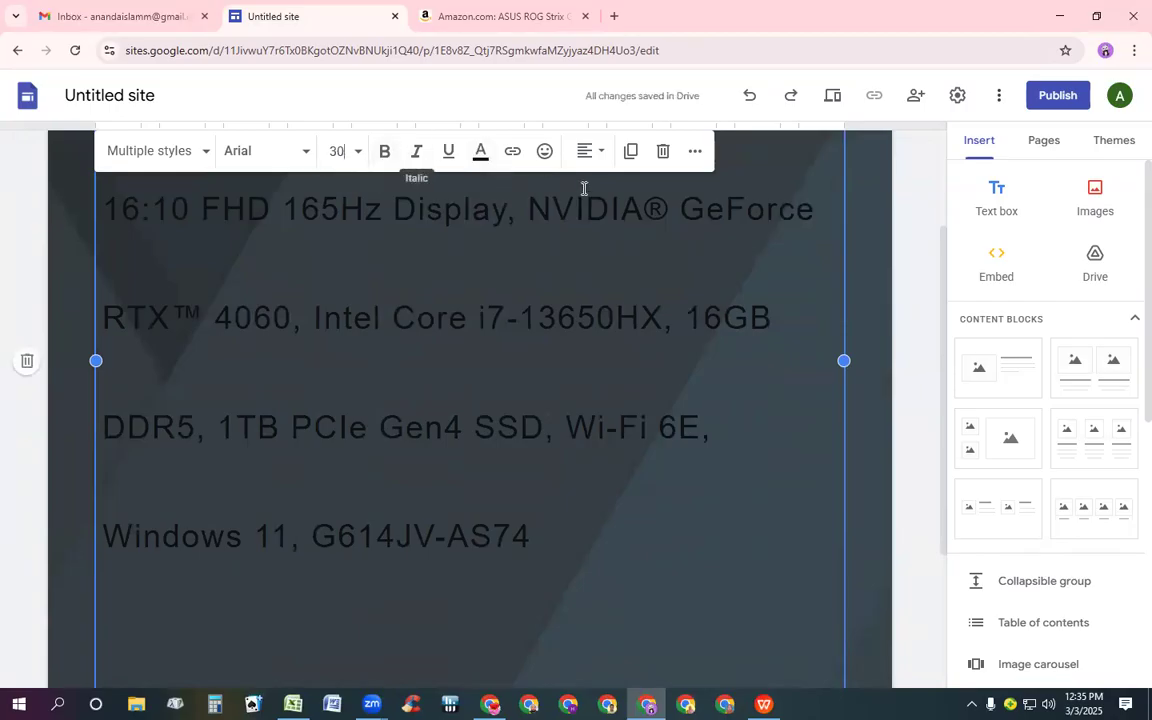
Make all the title text bold and bright green
key("ctrl+a")
left_click(382, 150)
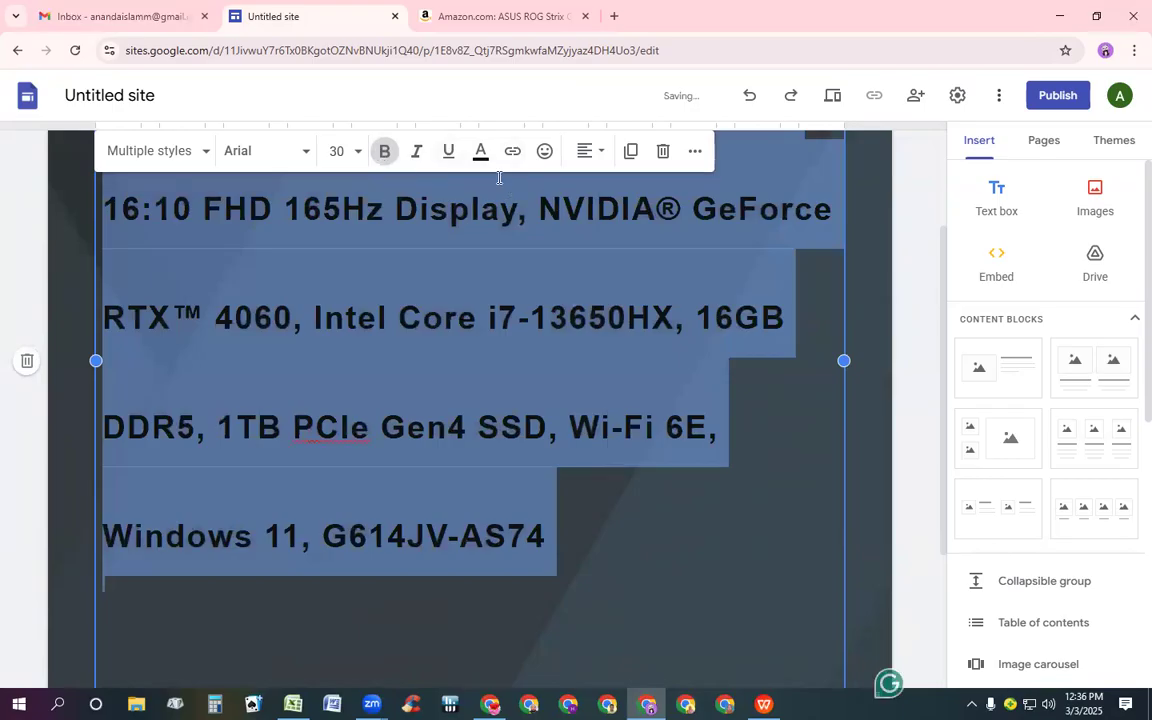
left_click(483, 156)
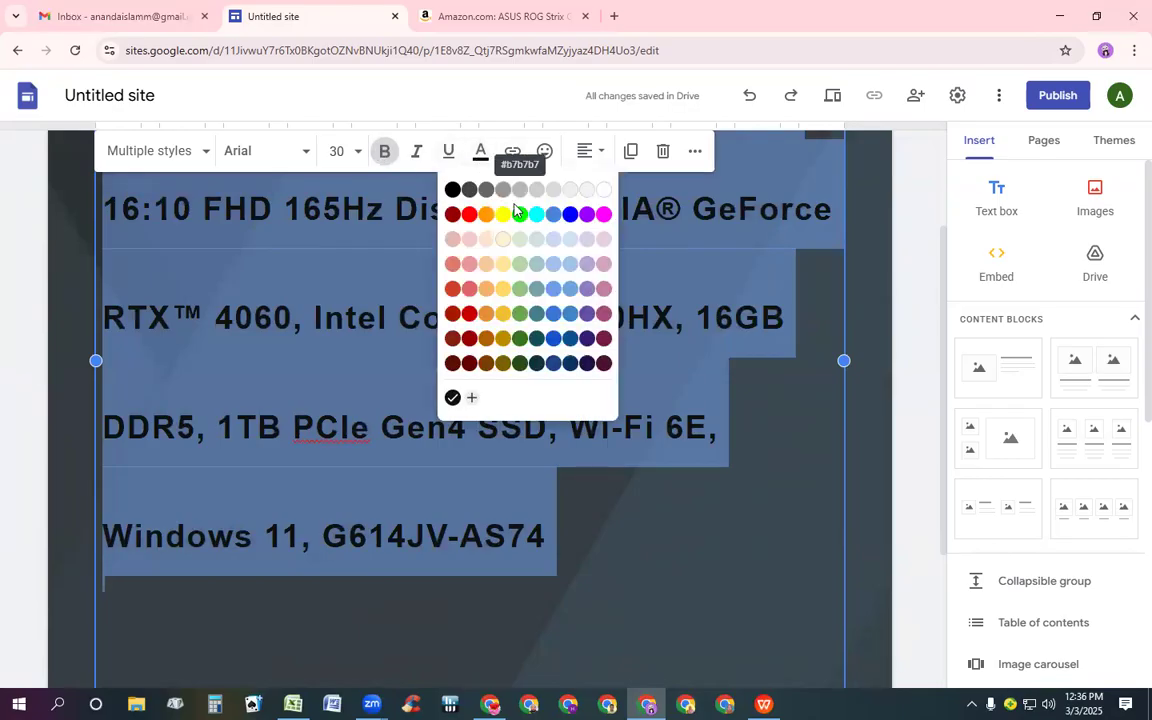
left_click(514, 216)
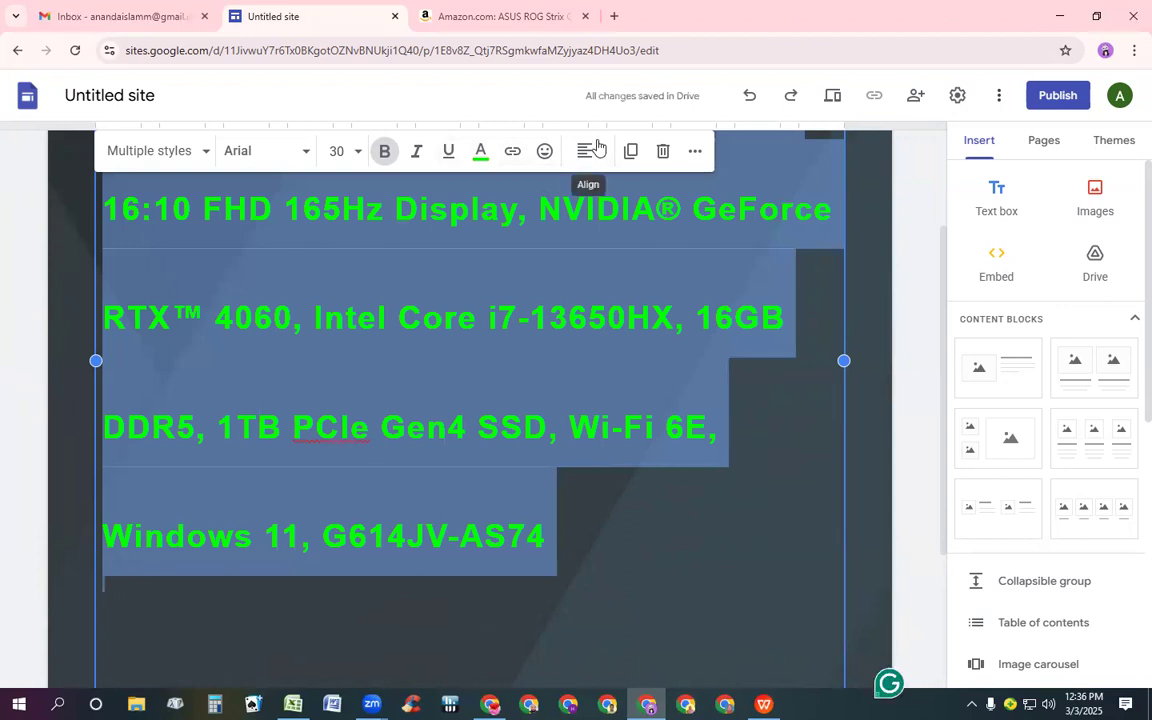
Center-align the title text and delete the trailing empty line
left_click(592, 151)
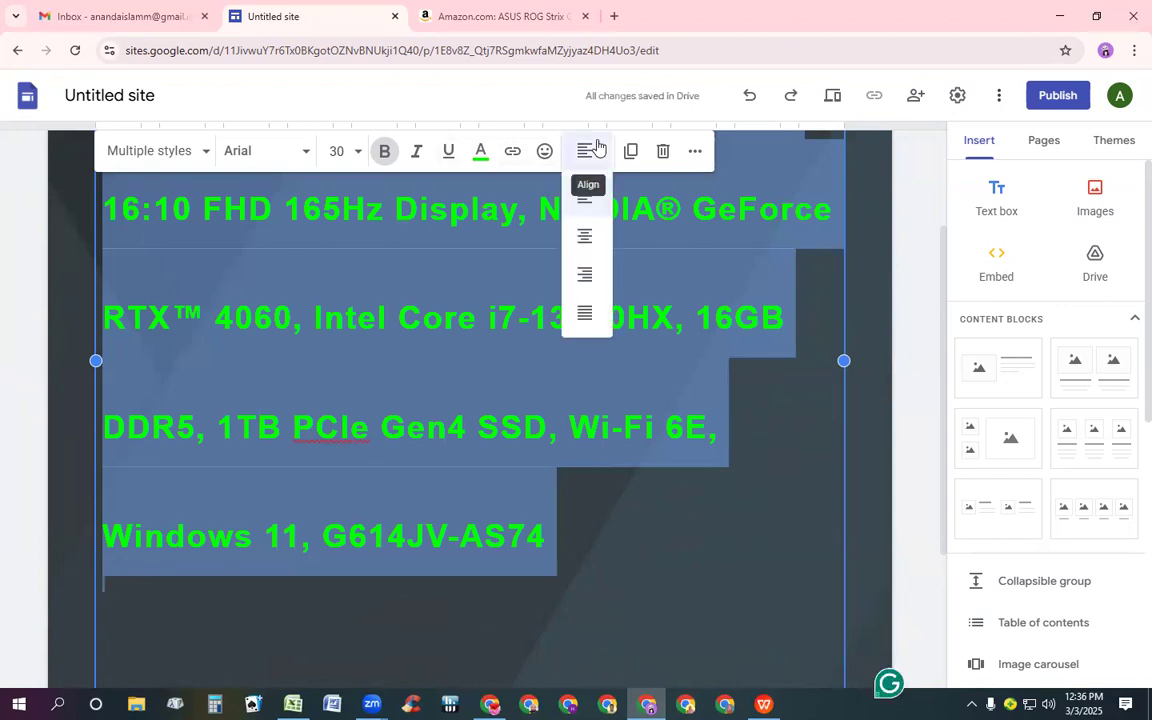
left_click(592, 232)
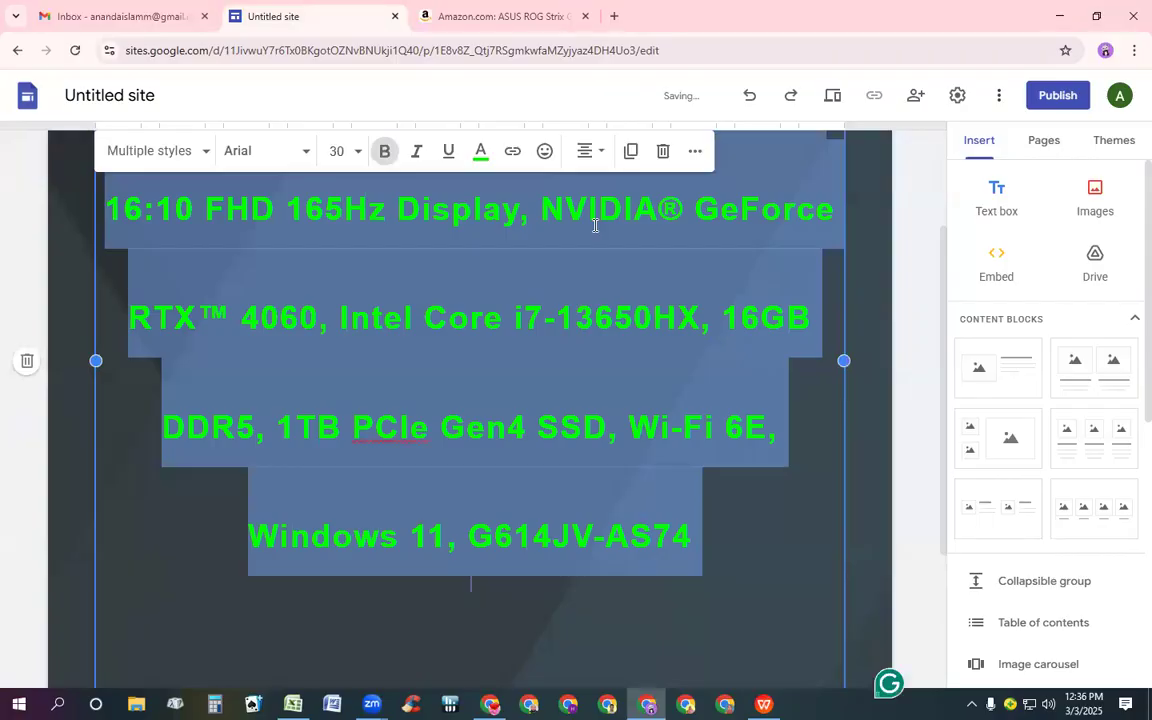
left_click(797, 656)
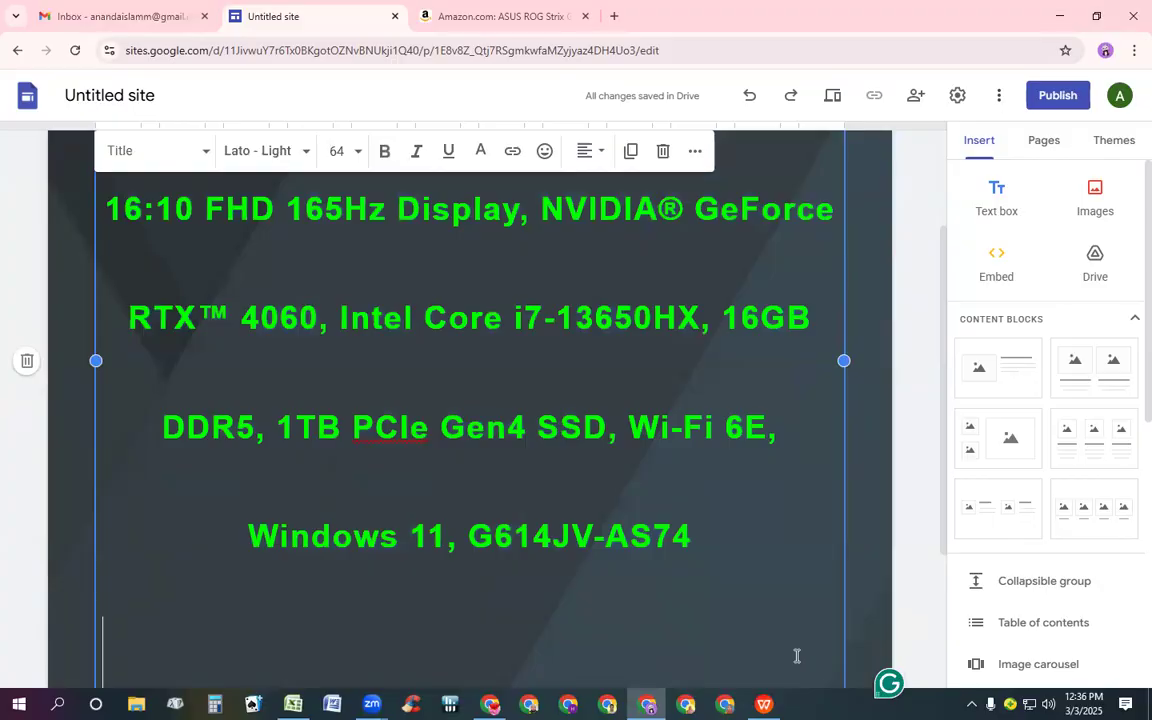
key("BackSpace")
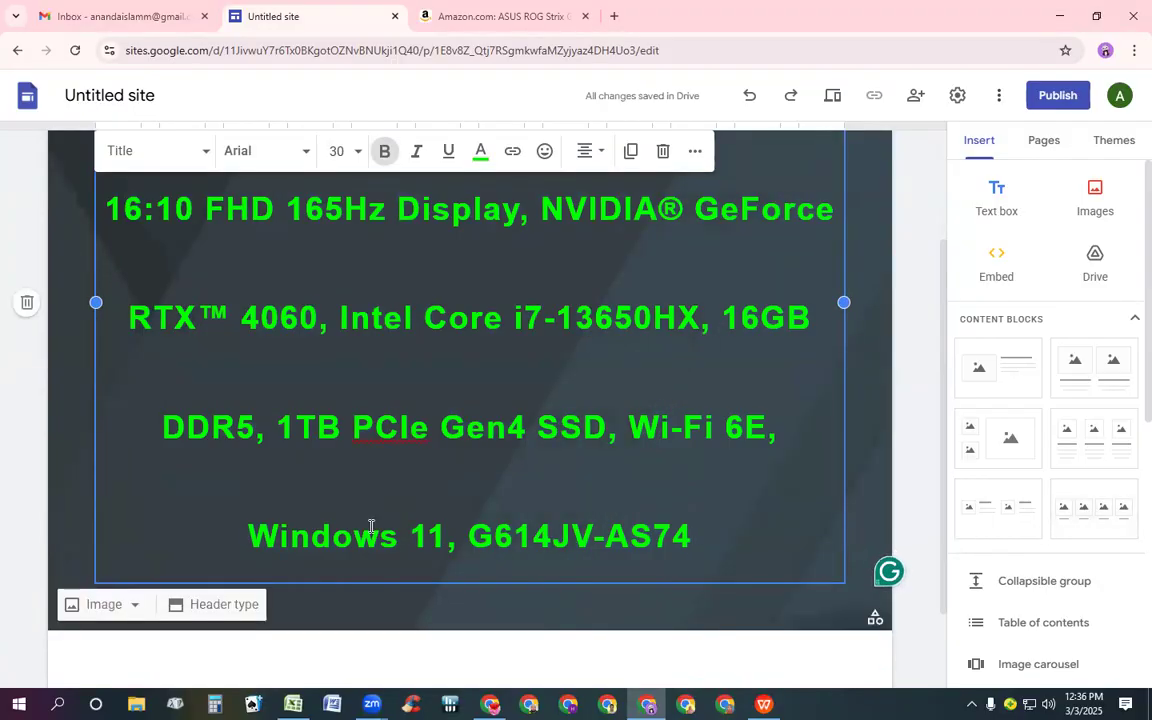
Replace the header background with the typewriter keys image from the image gallery
left_click(105, 605)
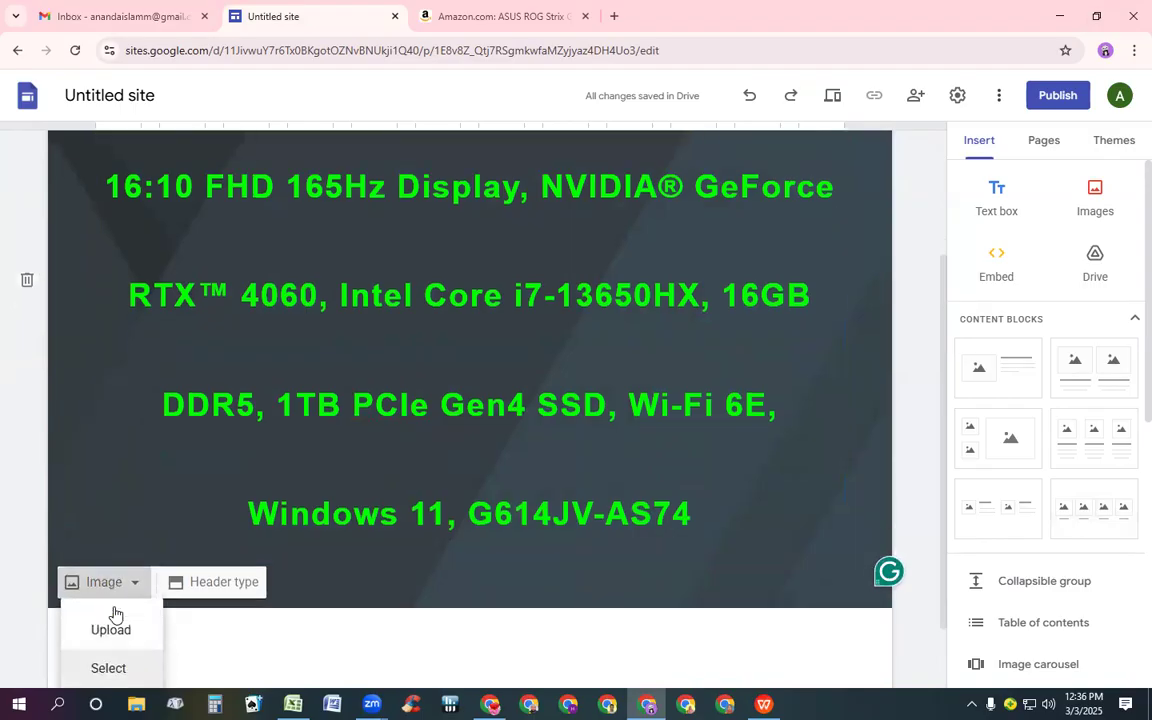
left_click(115, 614)
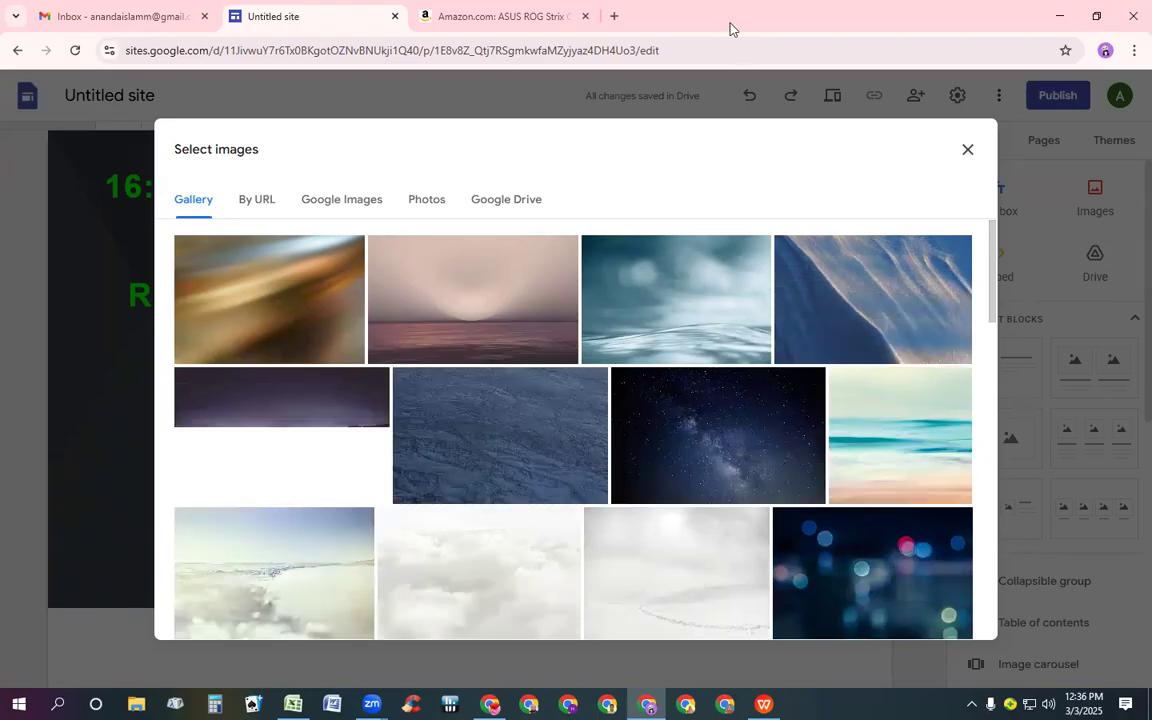
scroll(597, 237, "down", 3)
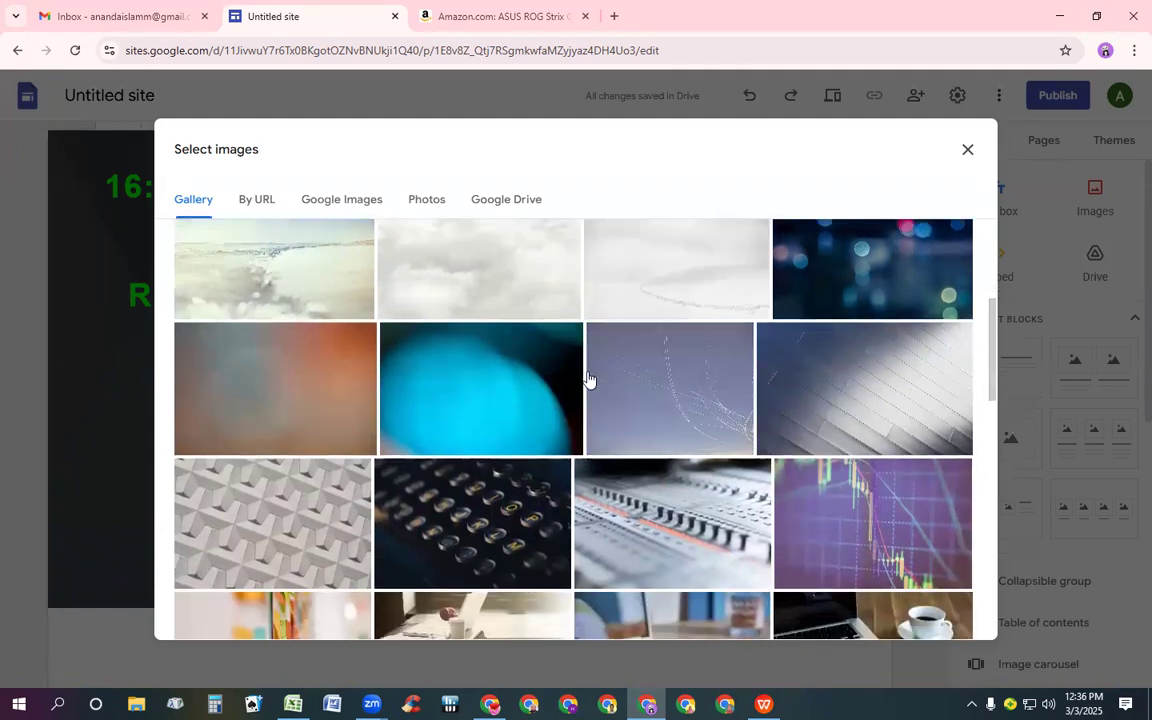
scroll(588, 380, "down", 1)
left_click(519, 427)
left_click(518, 425)
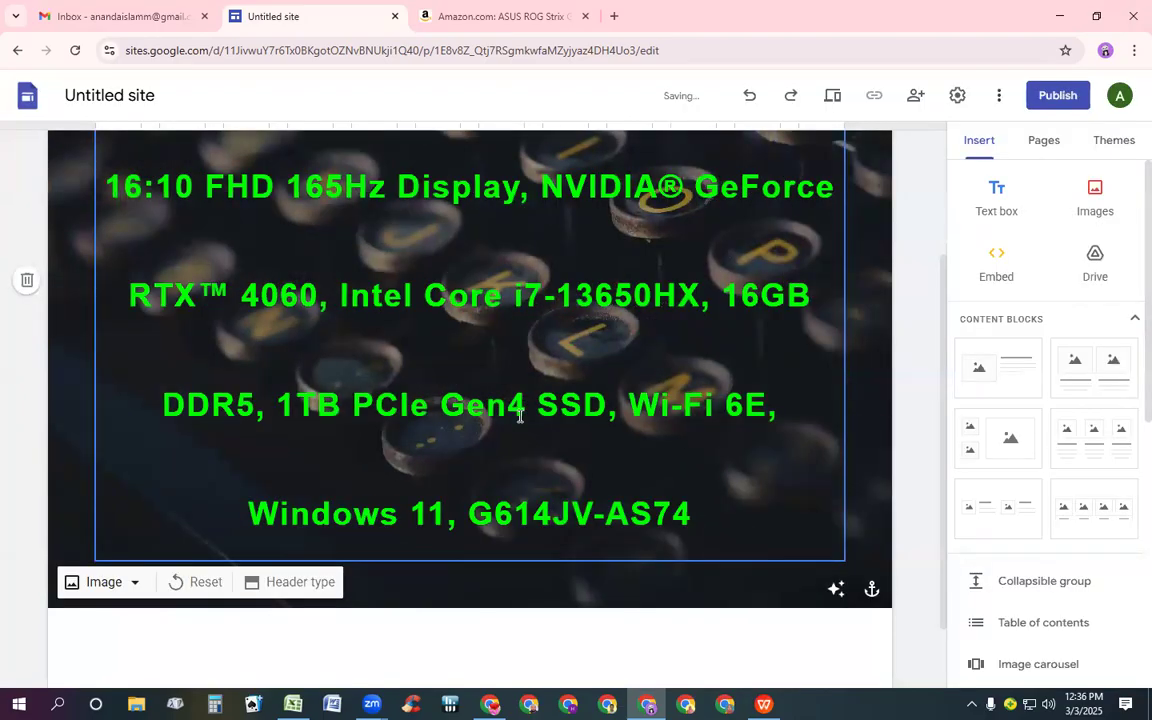
Delete the trailing ", Windows 11, G614JV-AS74" so the header title ends at "Wi-Fi 6E"
left_click(757, 273)
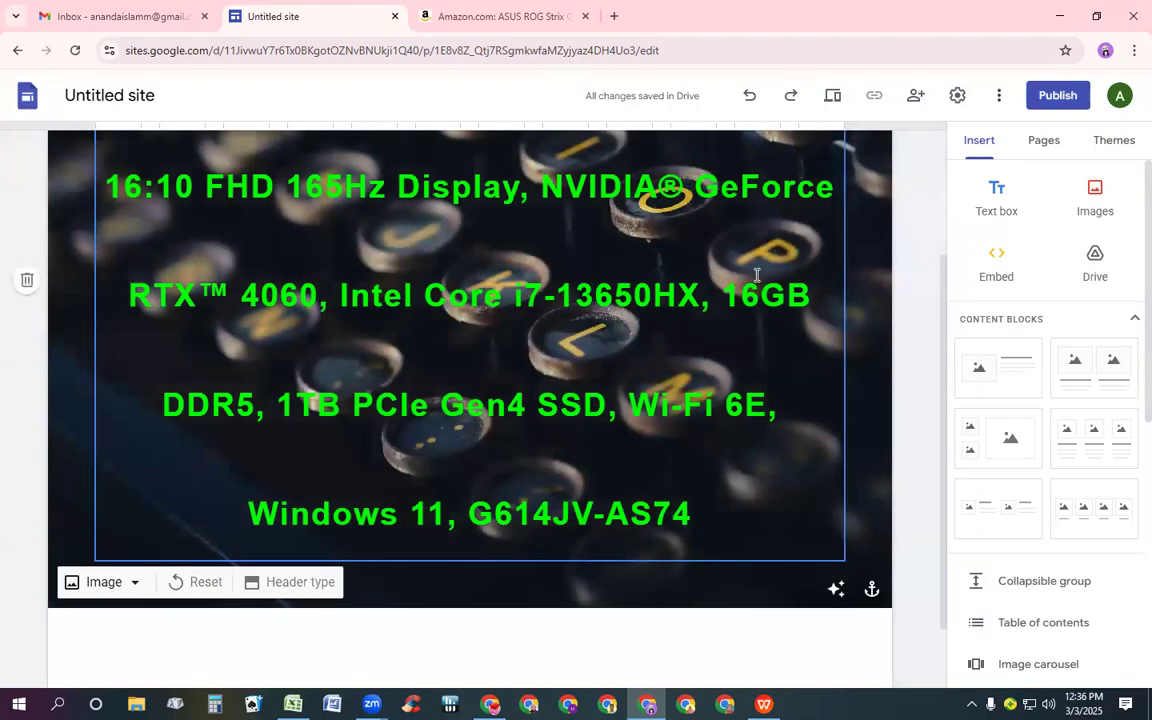
scroll(757, 275, "up", 2)
scroll(757, 275, "down", 2)
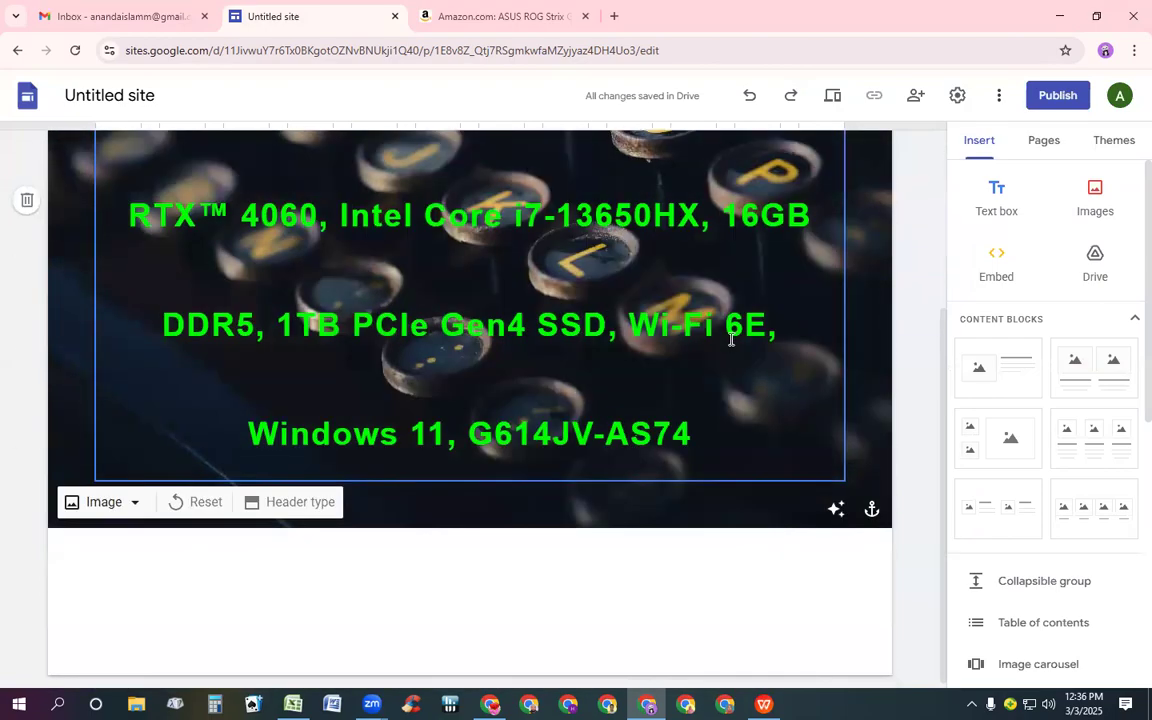
left_click(701, 436)
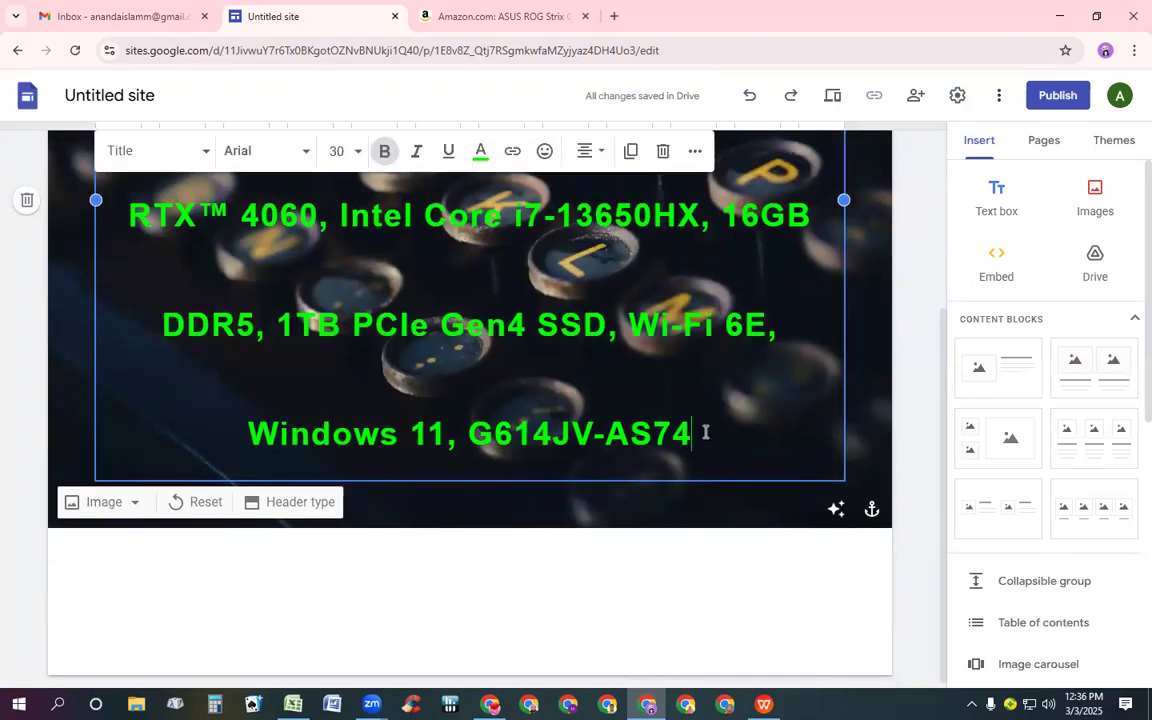
key("BackSpace")
key("BackSpace")
key("BackSpace")
key("BackSpace")
key("BackSpace")
key("BackSpace")
key("BackSpace")
key("BackSpace")
key("BackSpace")
key("BackSpace")
key("BackSpace")
key("BackSpace")
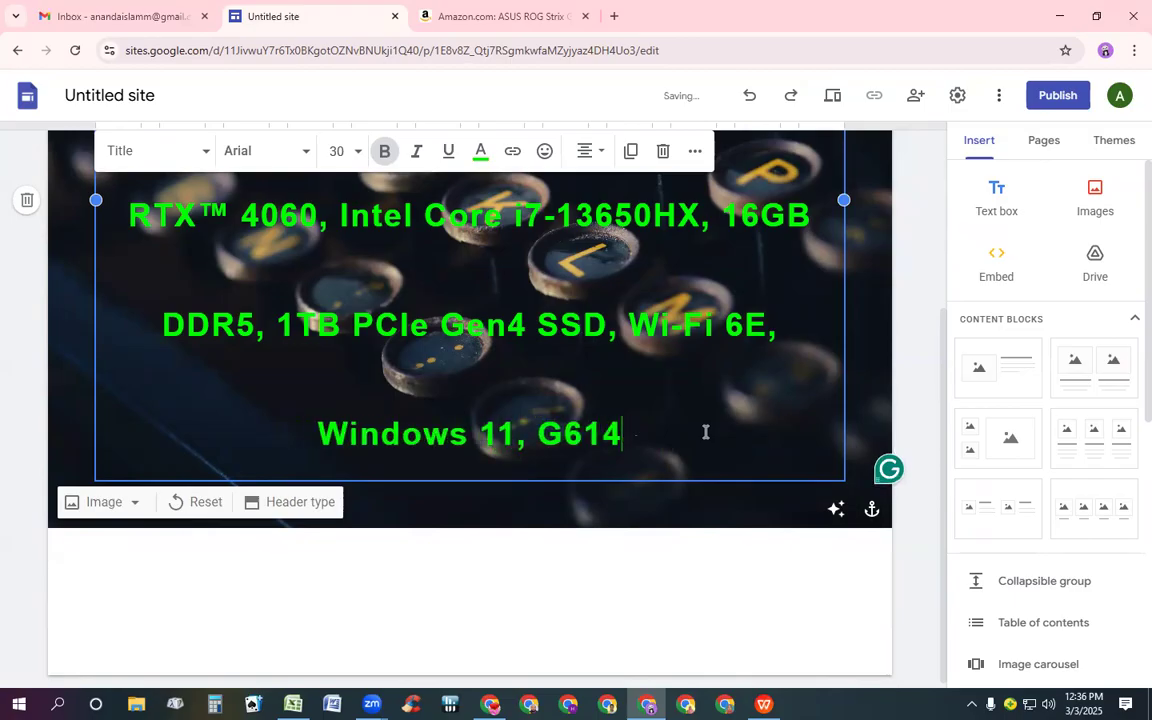
key("BackSpace")
key("BackSpace")
key("BackSpace")
key("BackSpace")
key("BackSpace")
key("BackSpace")
key("BackSpace")
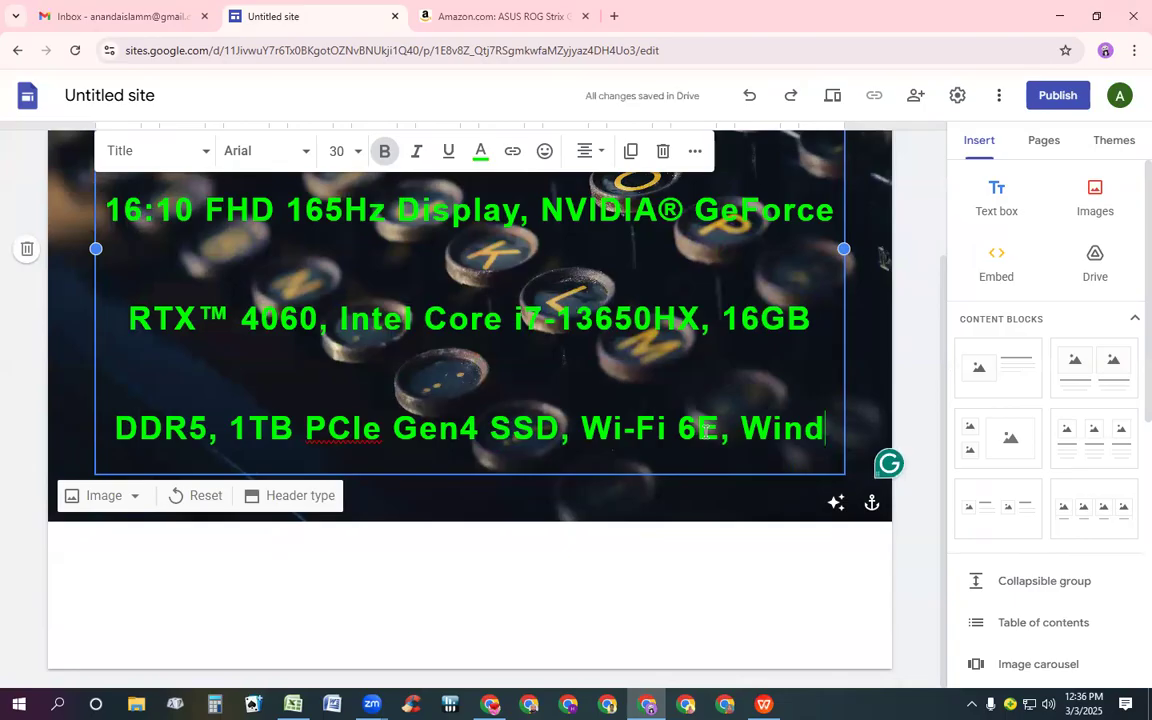
key("BackSpace")
key("BackSpace")
key("BackSpace")
key("BackSpace")
key("BackSpace")
key("BackSpace")
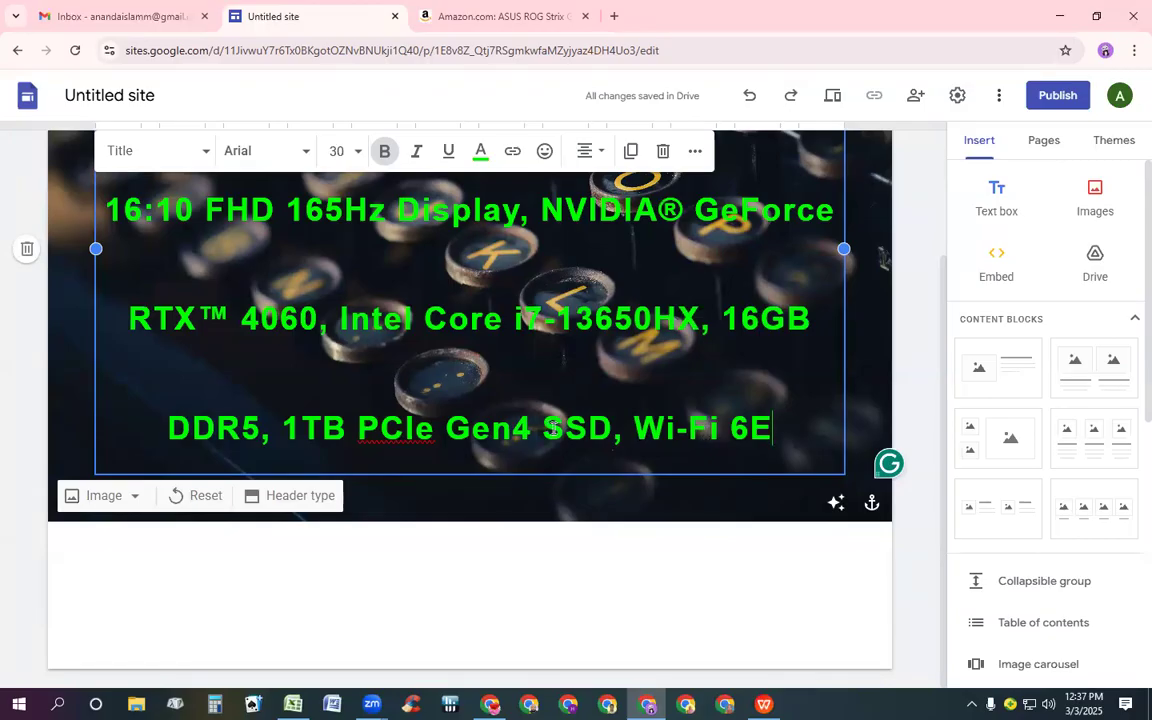
Add a text box below the header and paste the laptop's discount, price and list price copied from the Amazon page
left_click(976, 219)
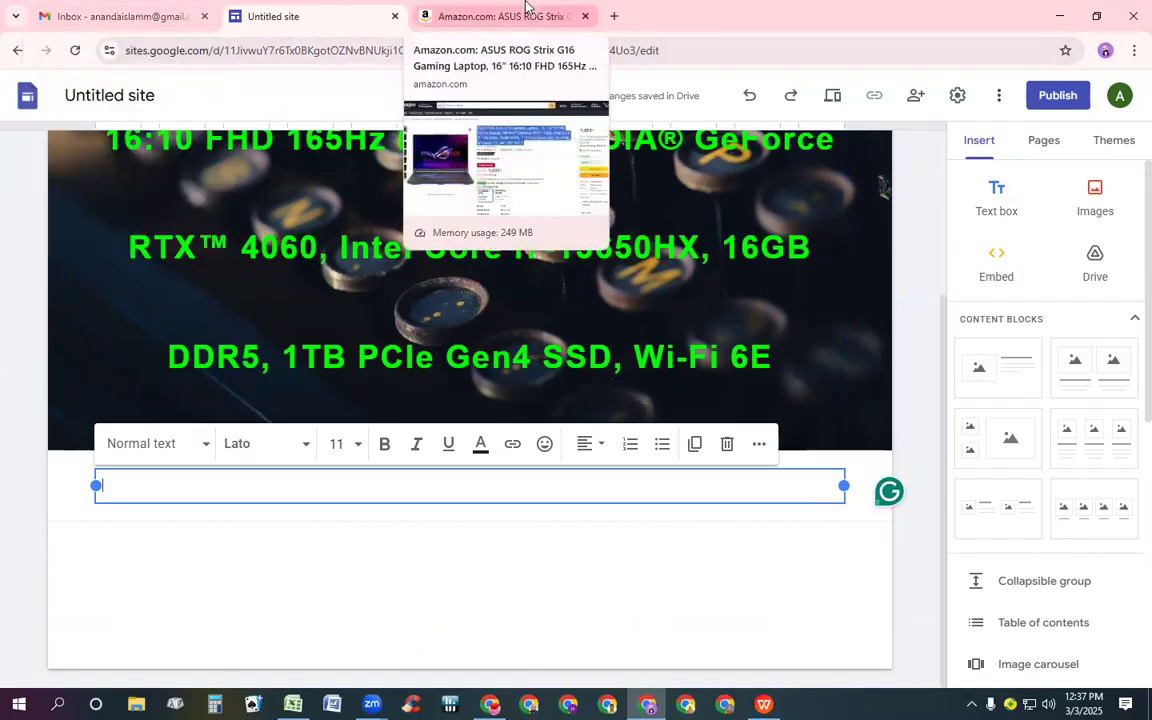
left_click(525, 8)
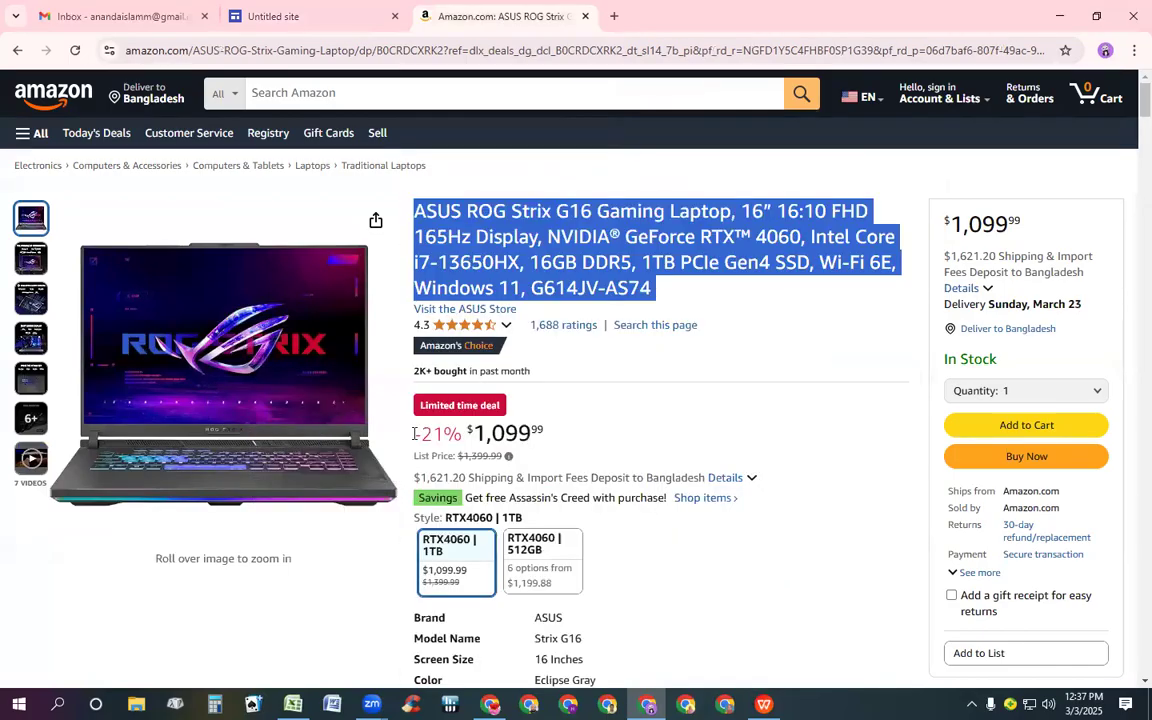
left_click_drag(411, 440, 412, 441)
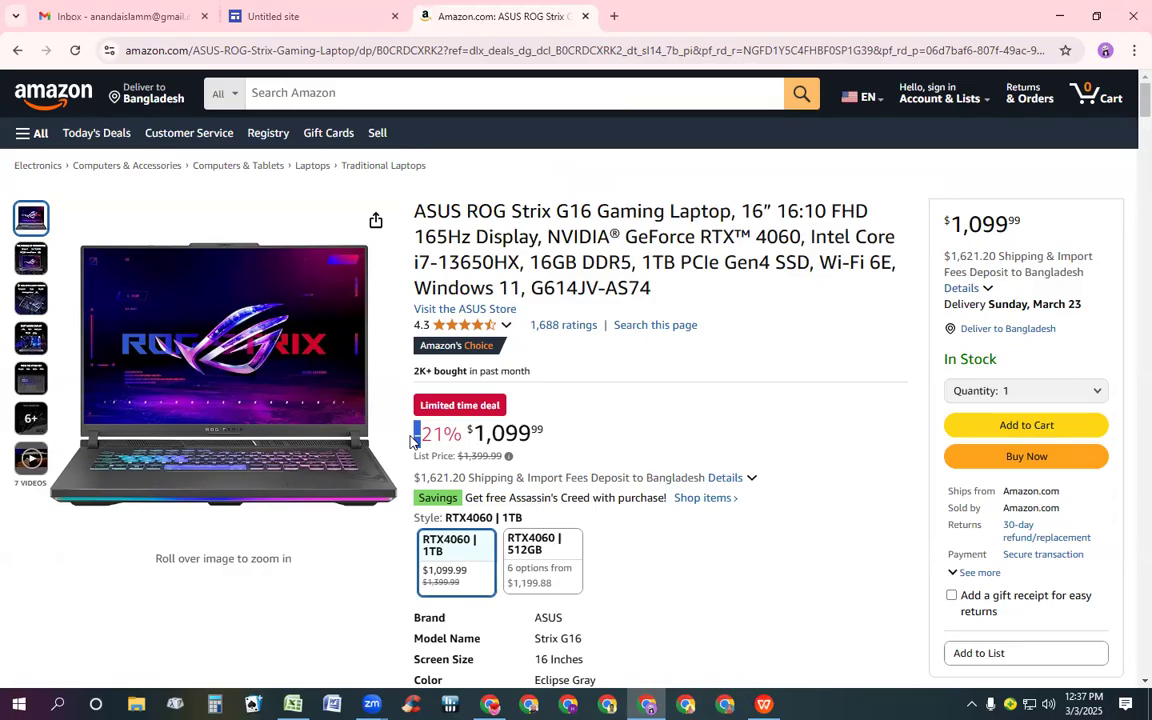
key("shift+Right")
key("shift+Right")
key("shift+Right")
key("shift+Right")
key("shift+Right")
key("shift+Right")
key("shift+Right")
key("shift+Right")
key("shift+Right")
key("shift+Right")
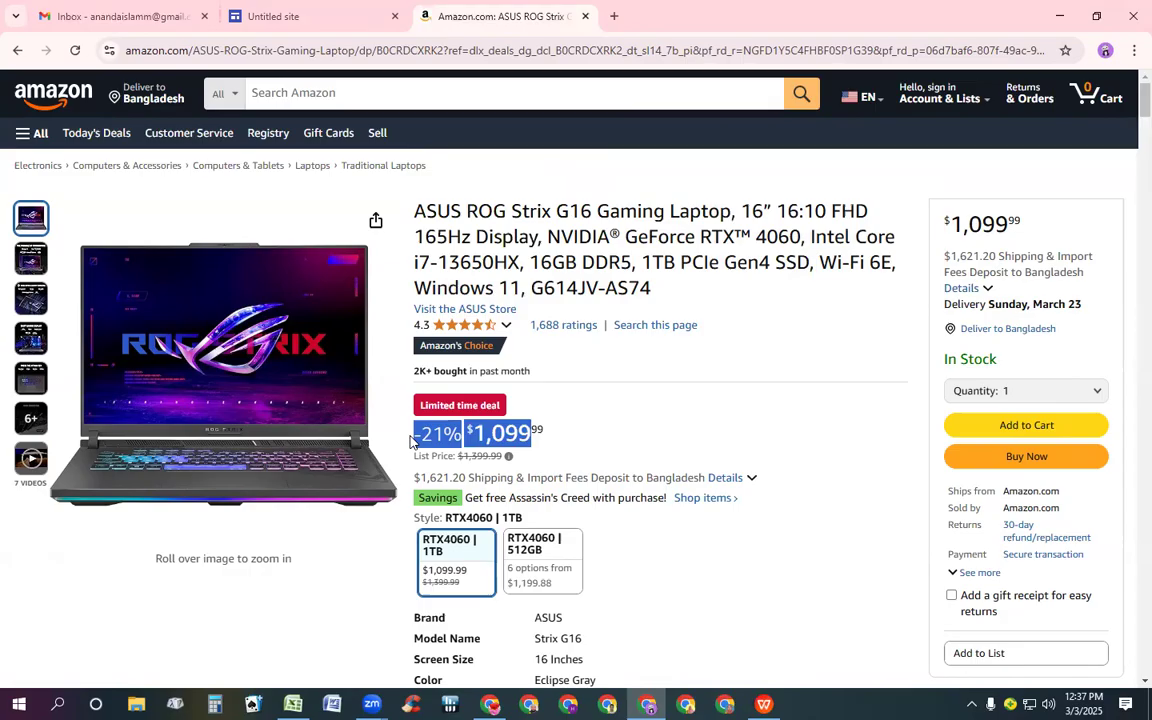
key("shift+Right")
key("shift+Right")
key("shift+Down")
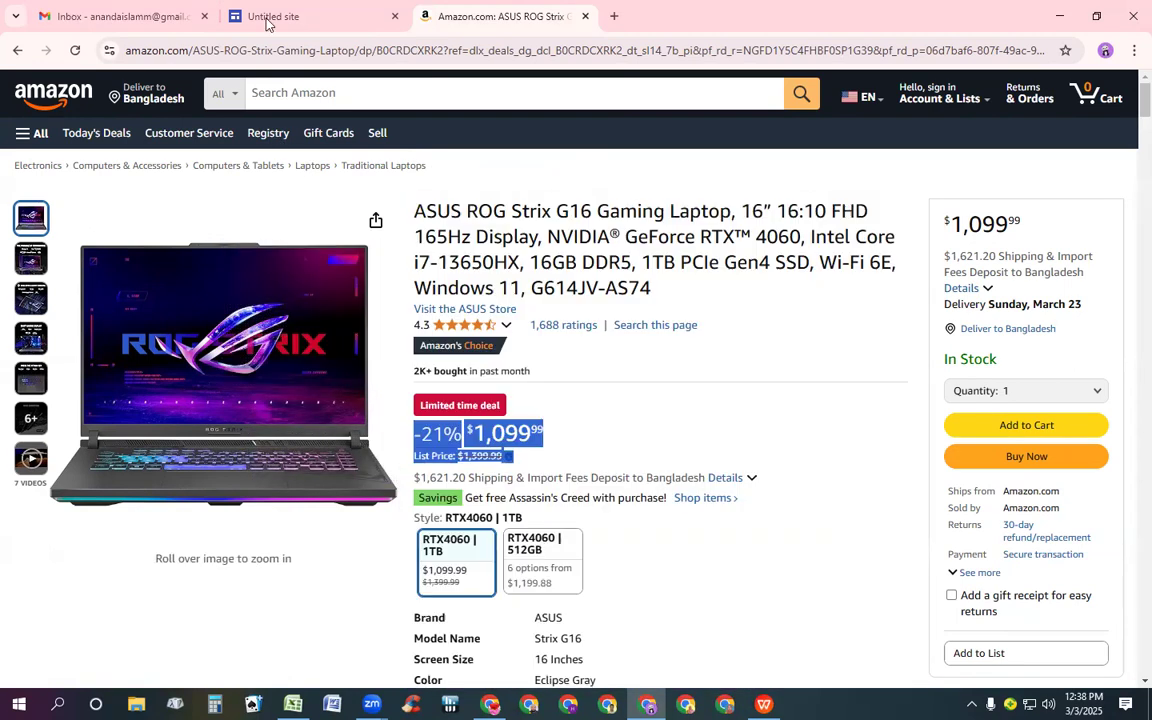
left_click(278, 22)
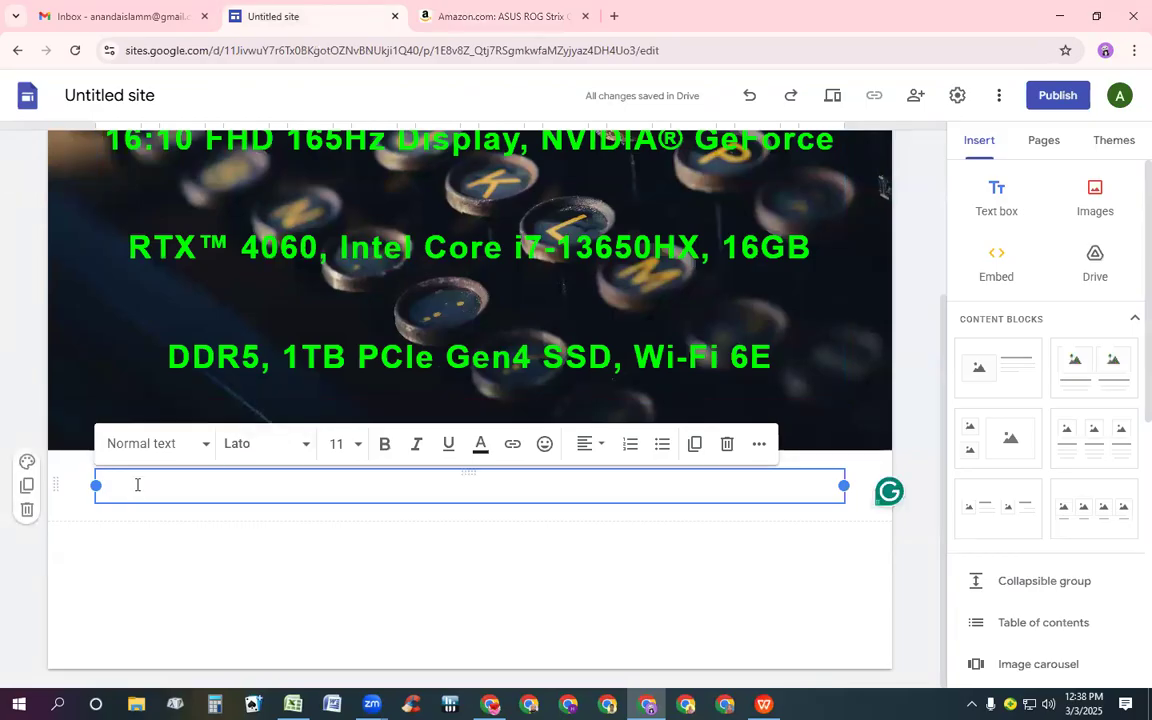
type("-21% $1,099 . 99 List Price: $1,399.99 List Price: $1,399.99 $1,399.99")
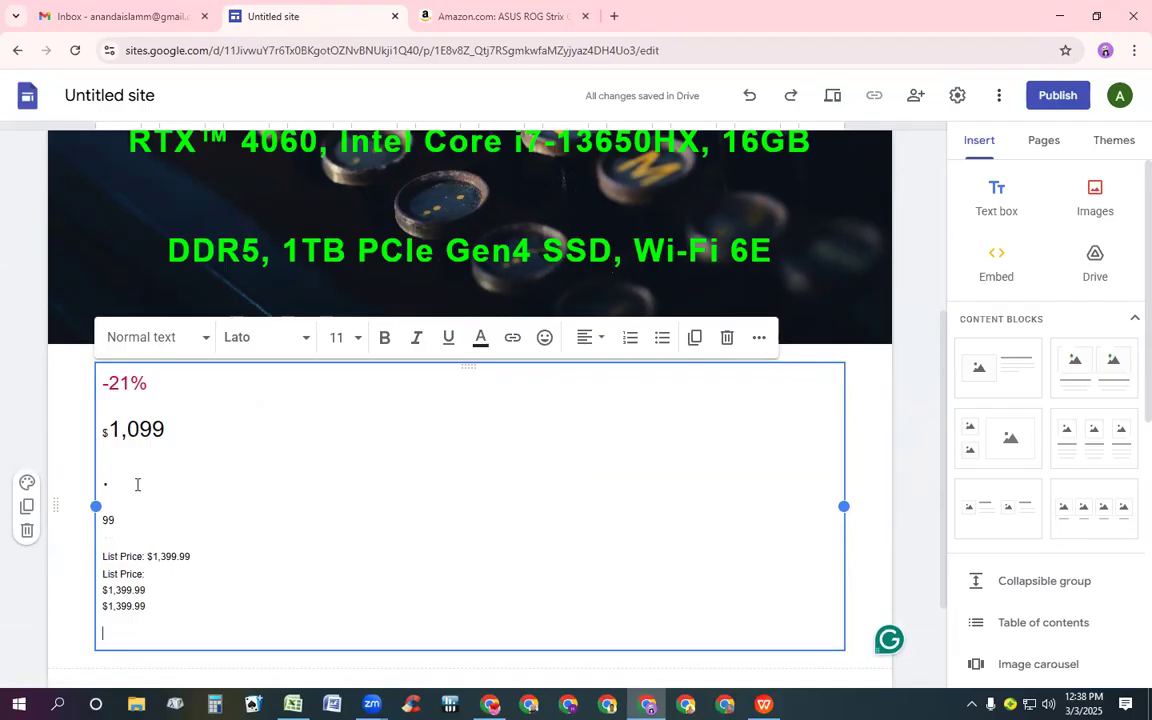
Copy the product's ratings count link from the Amazon page and paste it at the end of the text box
left_click(473, 22)
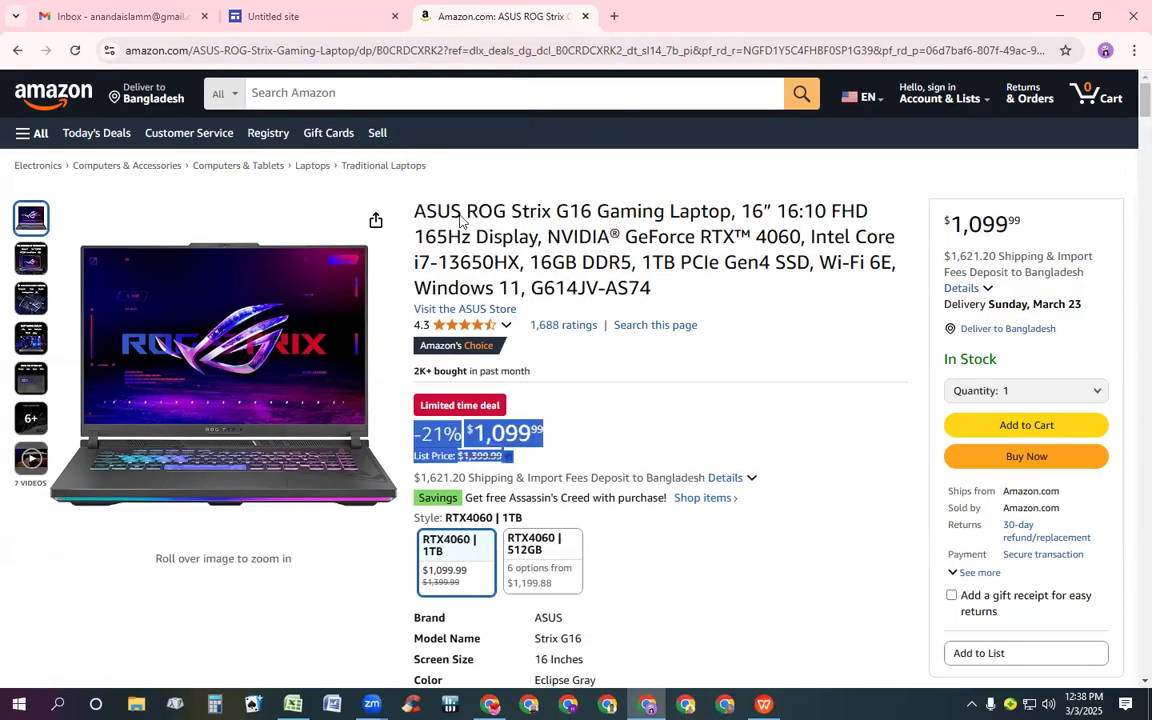
mouse_move(510, 323)
left_click(528, 328)
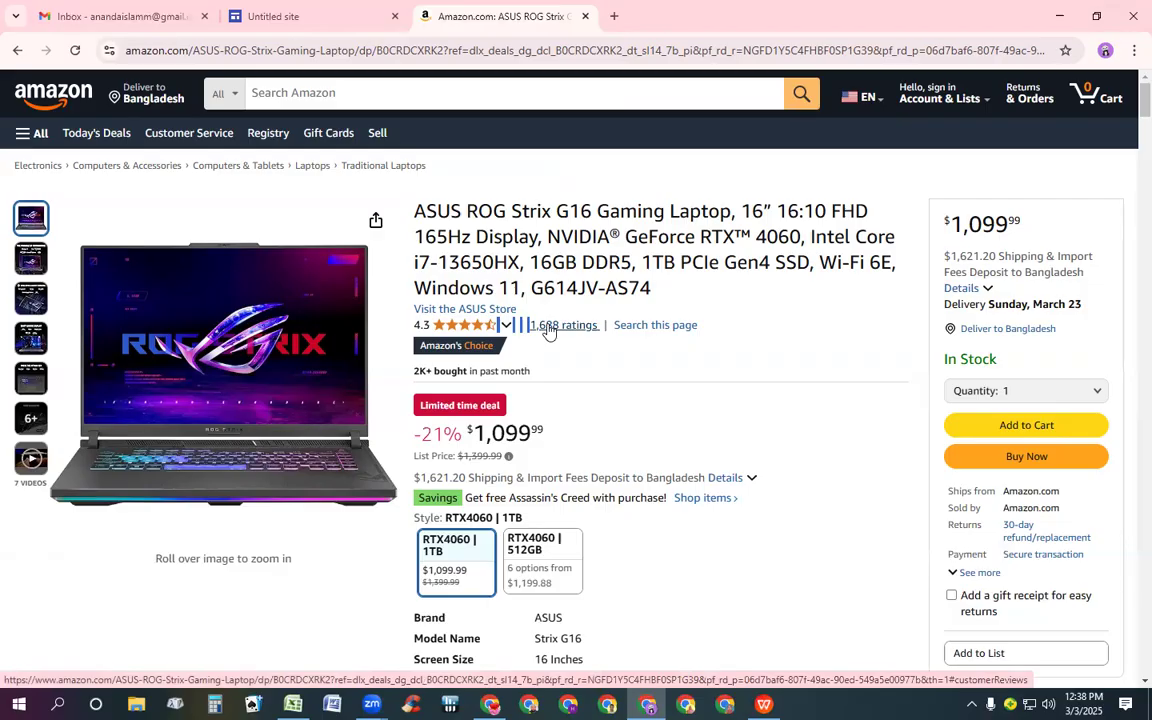
key("shift+Right")
key("shift+Right")
key("shift+Right")
key("shift+Right")
key("shift+Right")
key("shift+Right")
key("shift+Right")
key("shift+Right")
key("shift+Right")
key("shift+Right")
key("shift+Right")
key("shift+Right")
key("shift+Right")
key("ctrl+c")
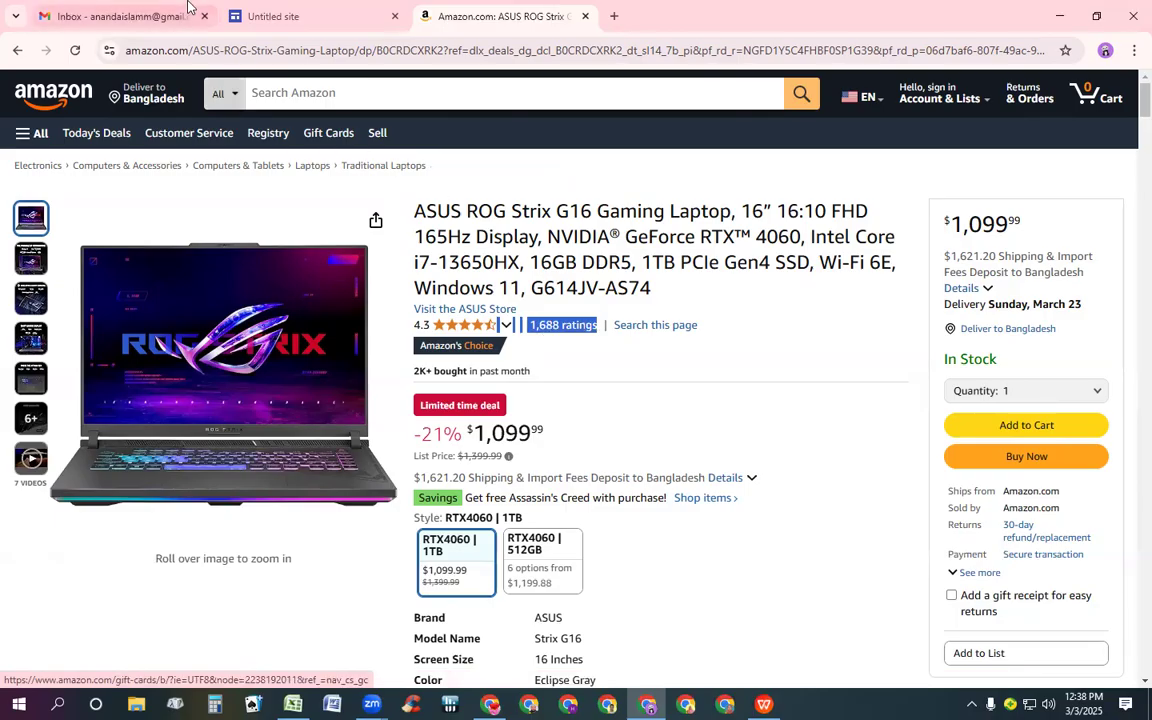
left_click(347, 9)
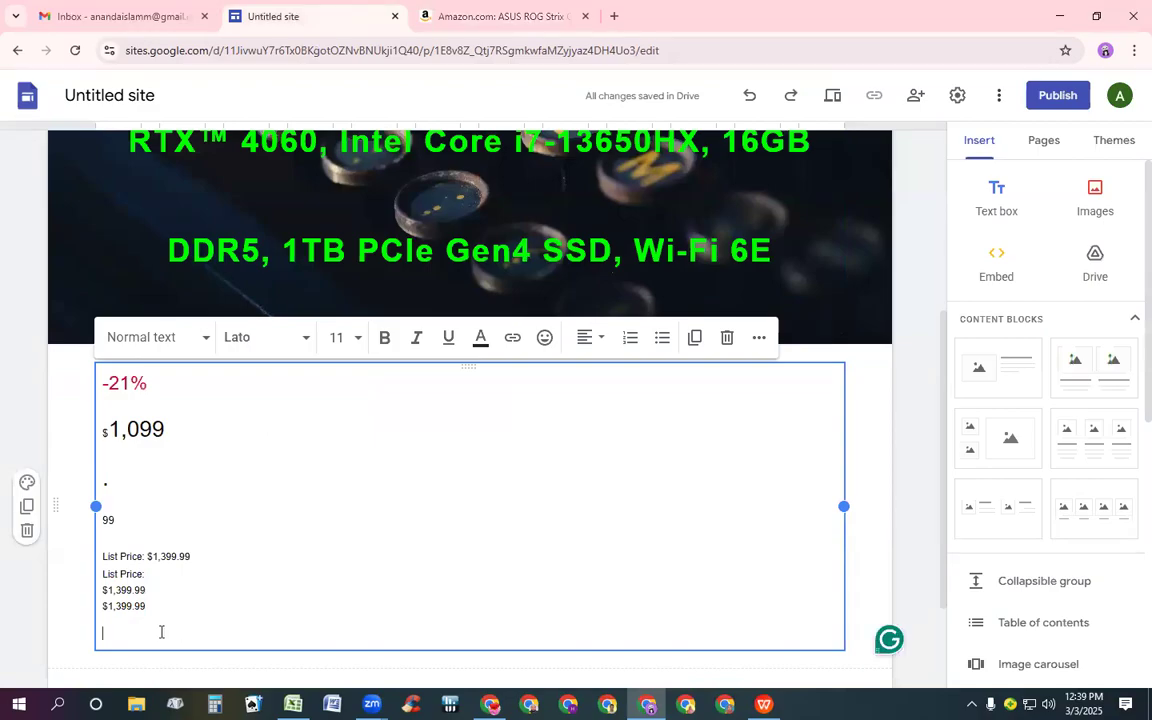
key("ctrl+v")
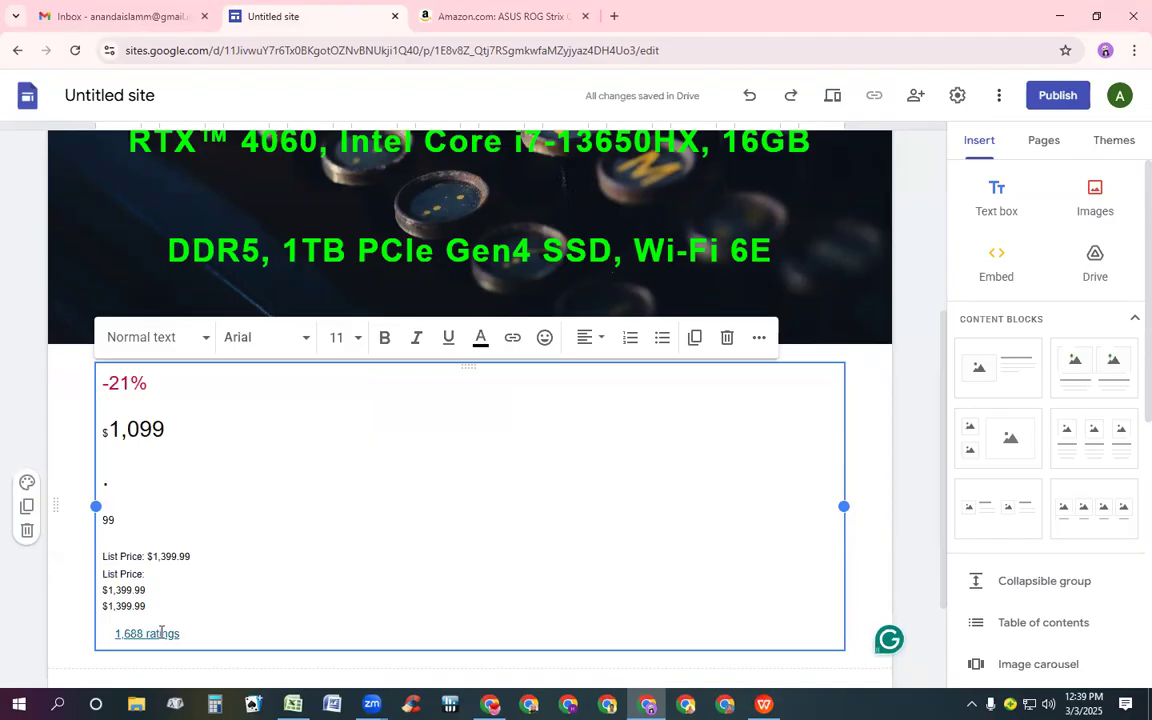
Add a new line in the text box reading "This is an amazon product >"
key("Return")
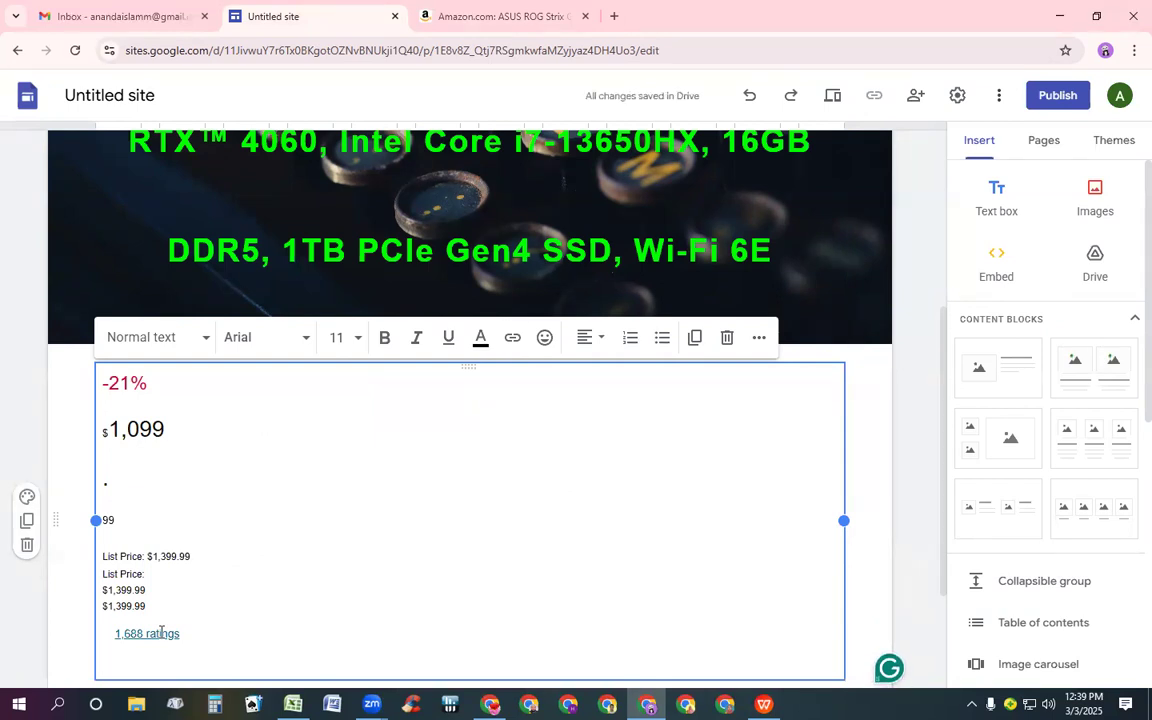
type("T")
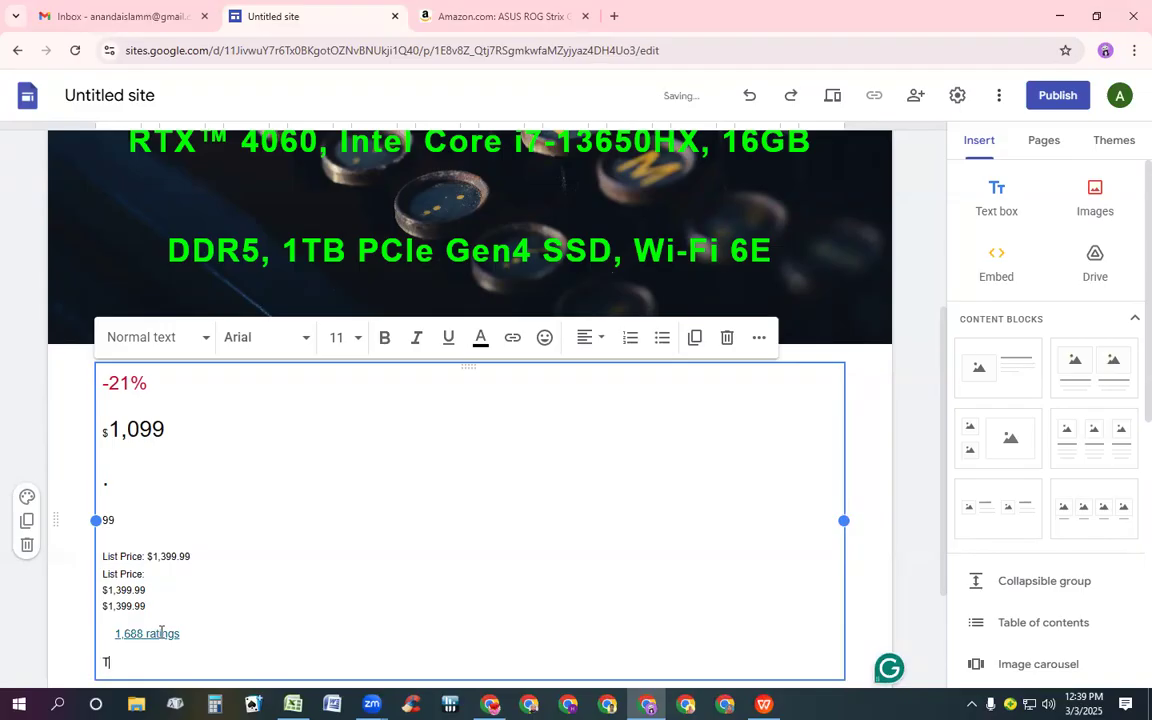
type("his i")
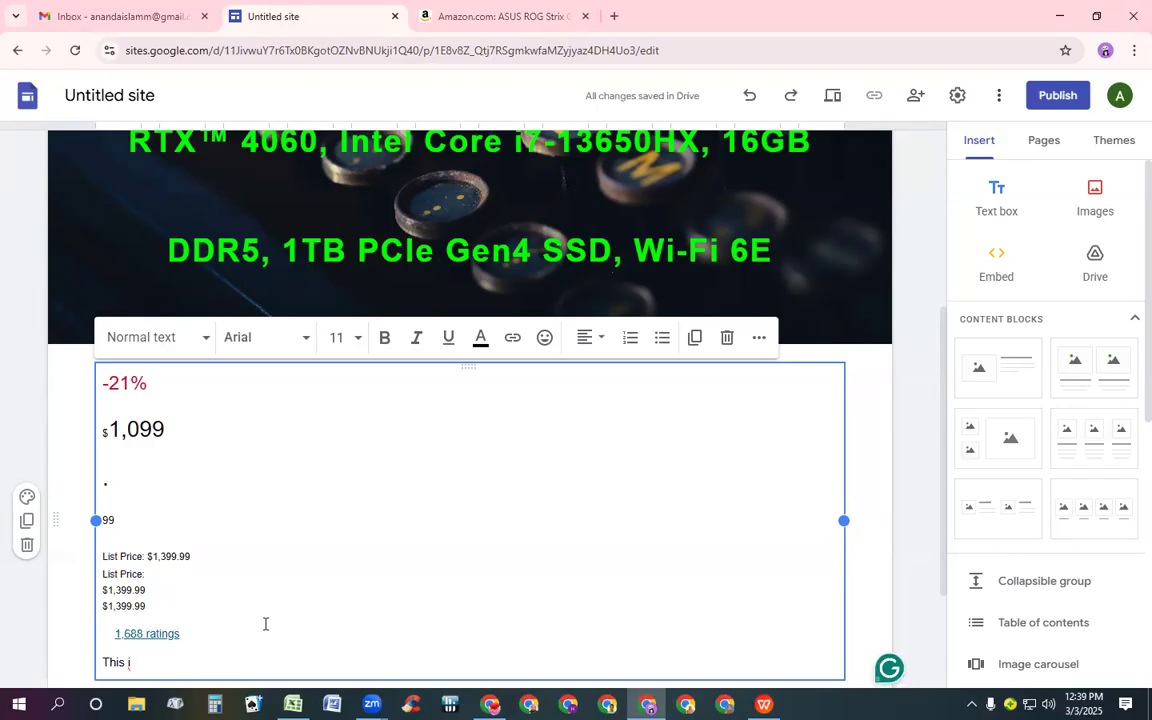
type("s")
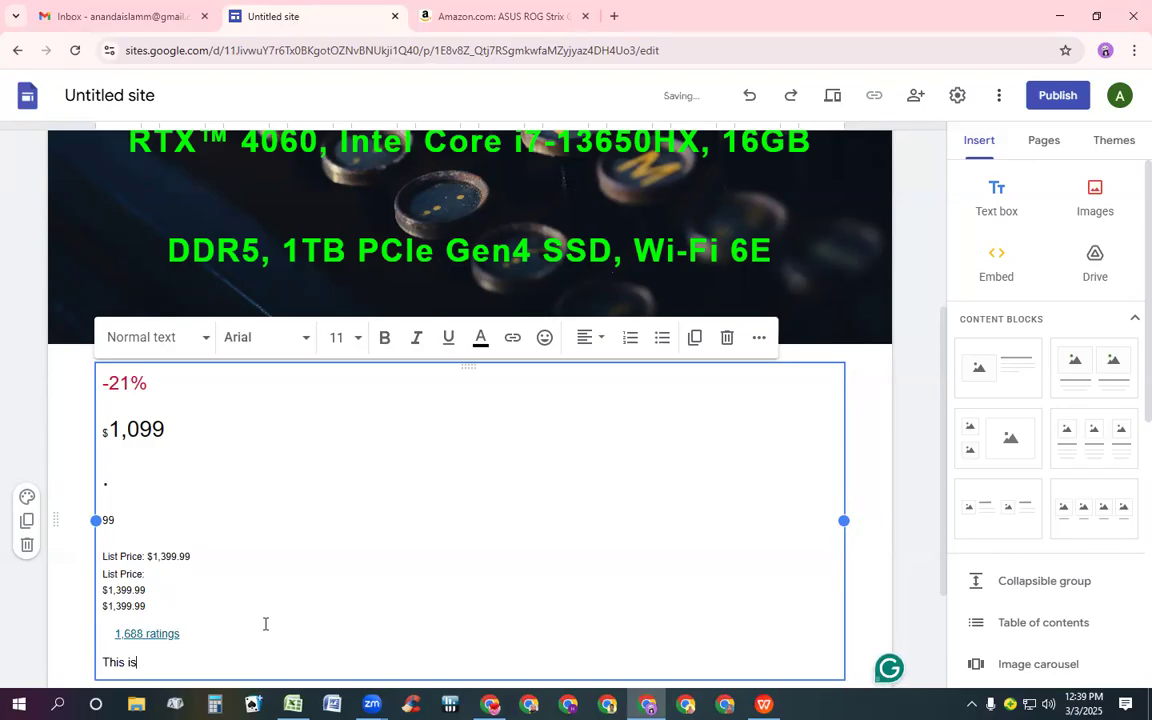
type(" an amazon")
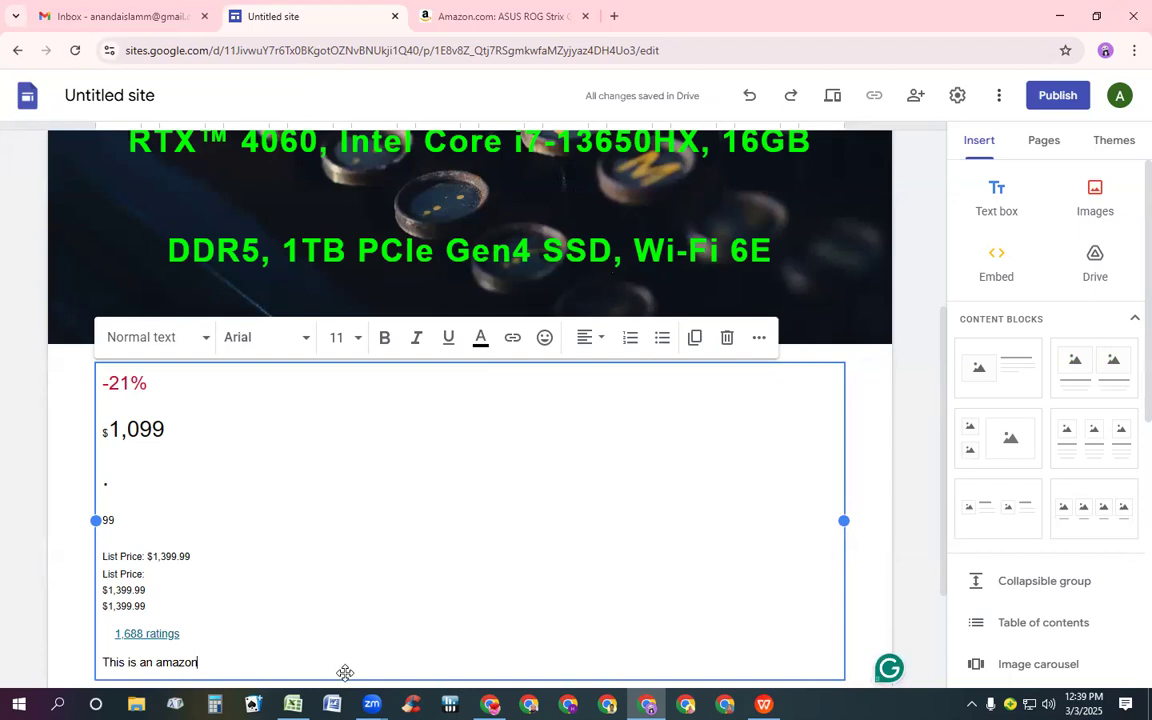
left_click(670, 533)
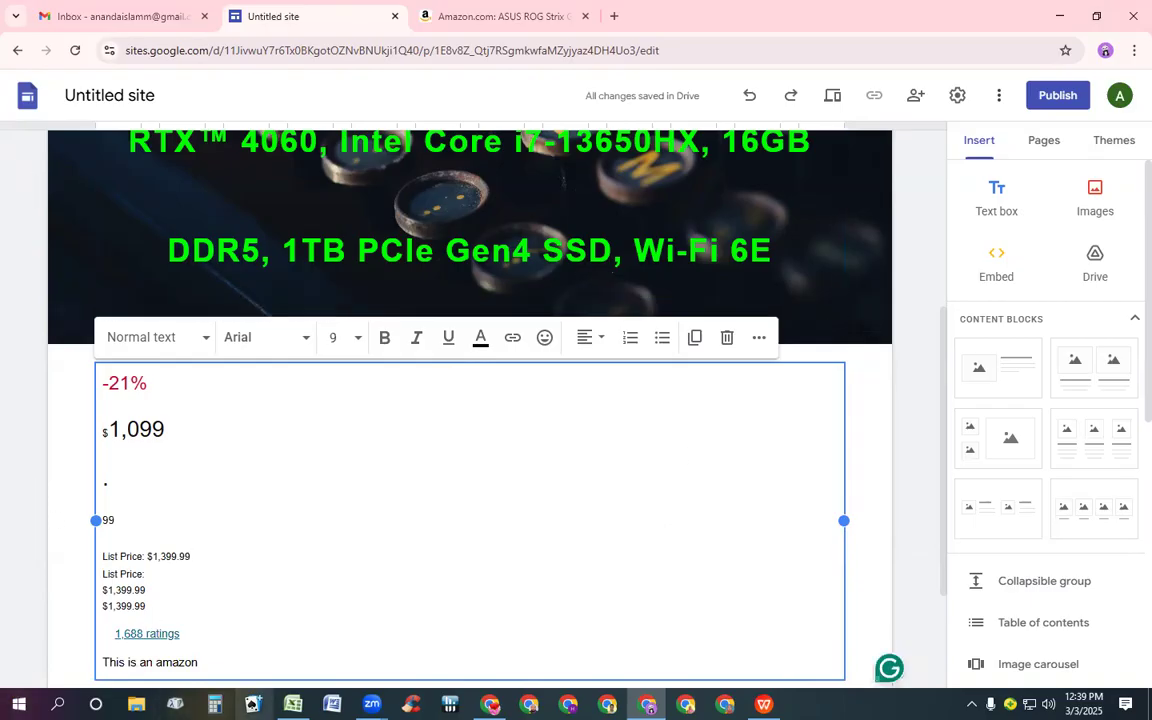
left_click(209, 657)
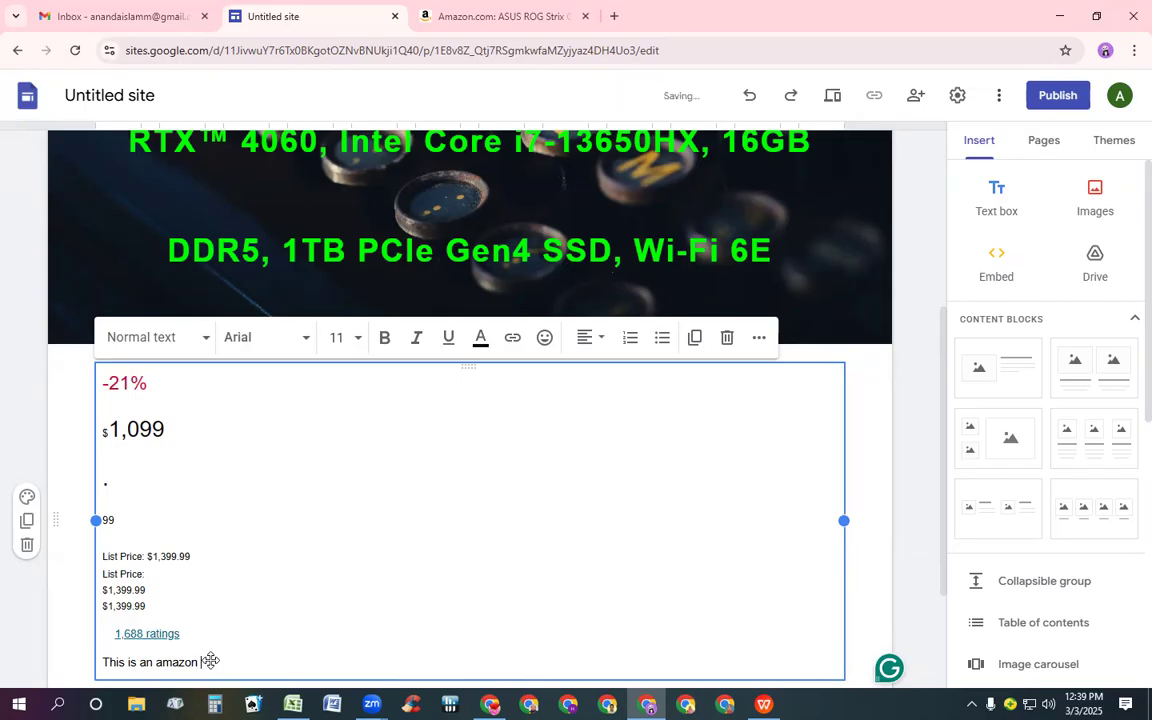
type("produc")
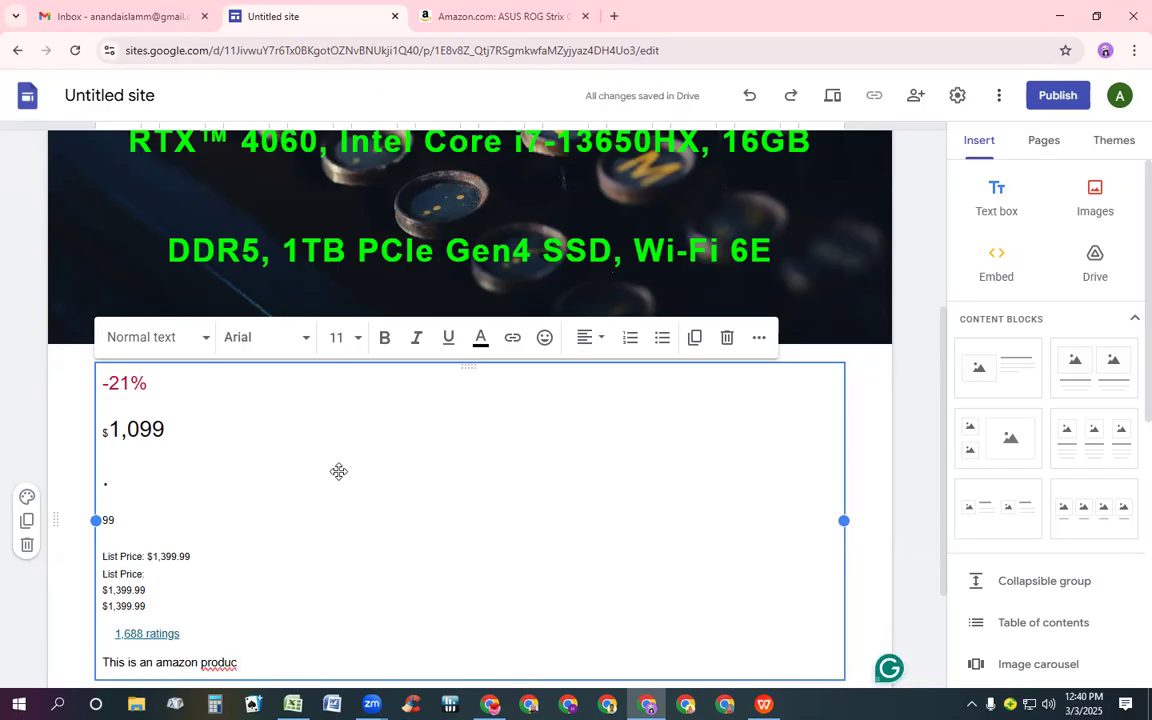
type("t")
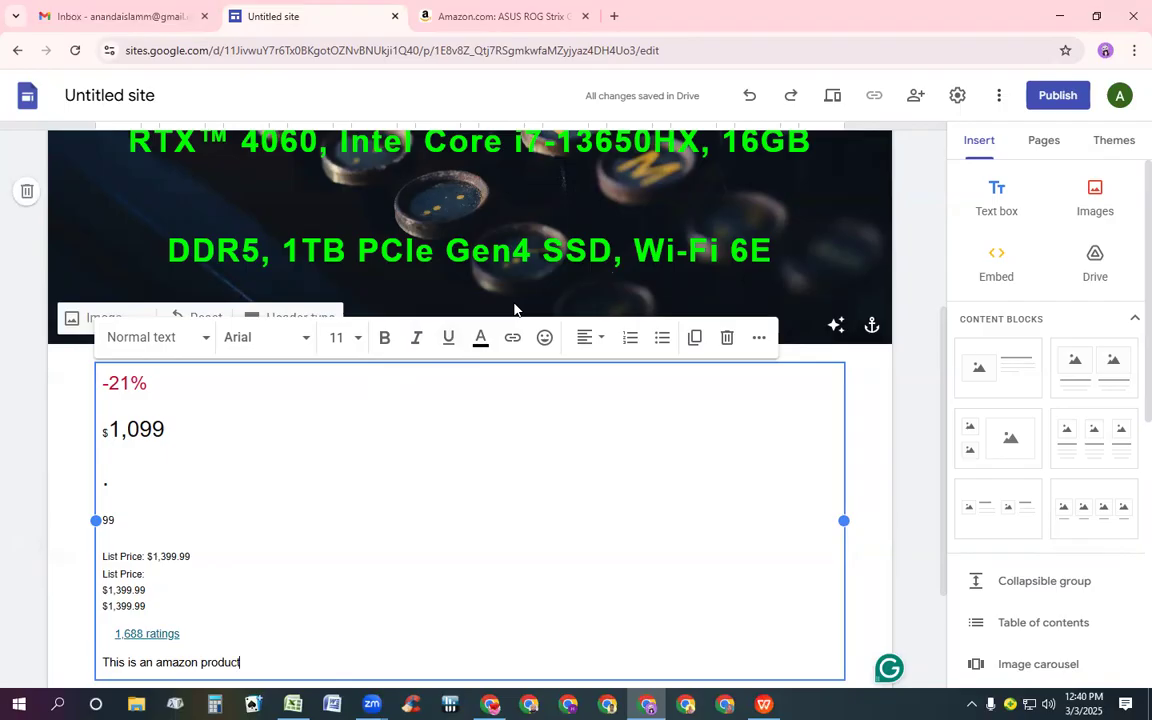
type(">")
Select all the text box contents, set the font size to 14 and make it bold
key("Left")
key("ctrl+a")
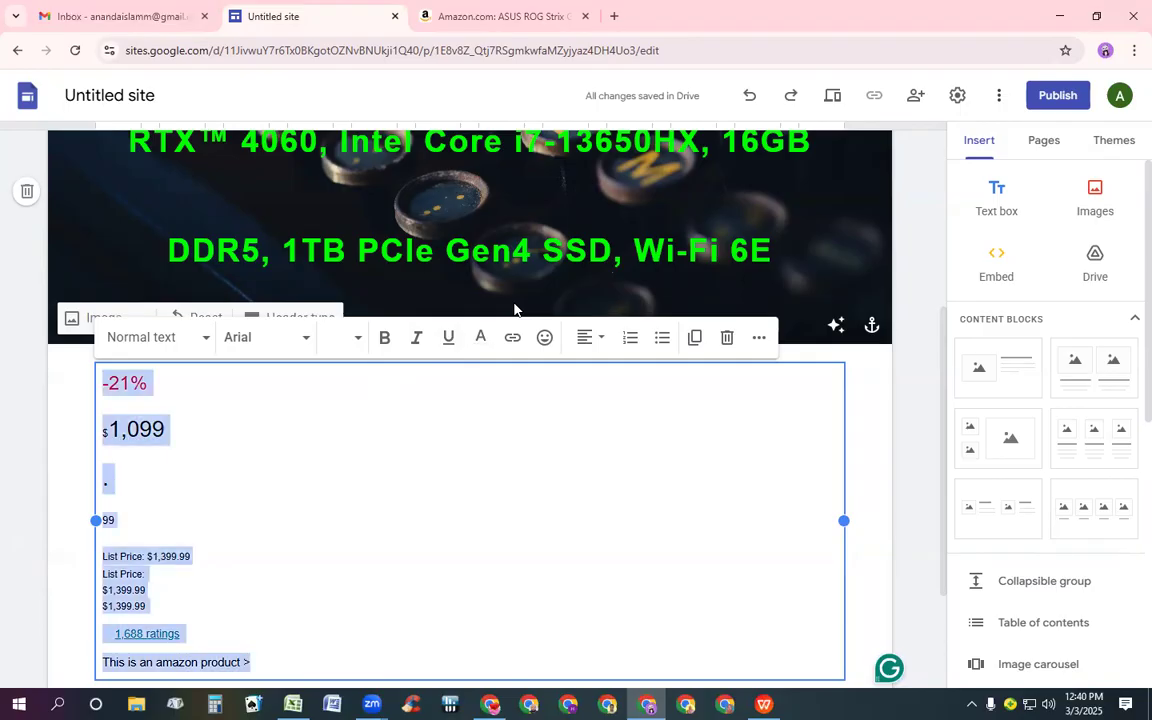
left_click(358, 341)
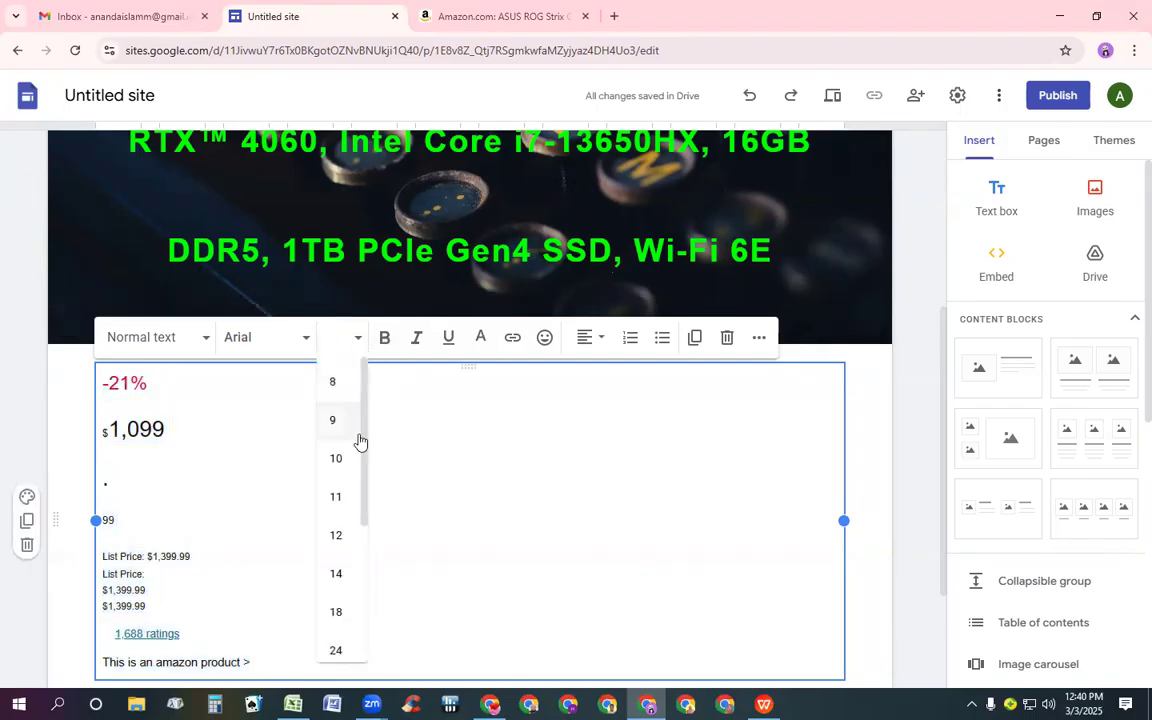
left_click(356, 574)
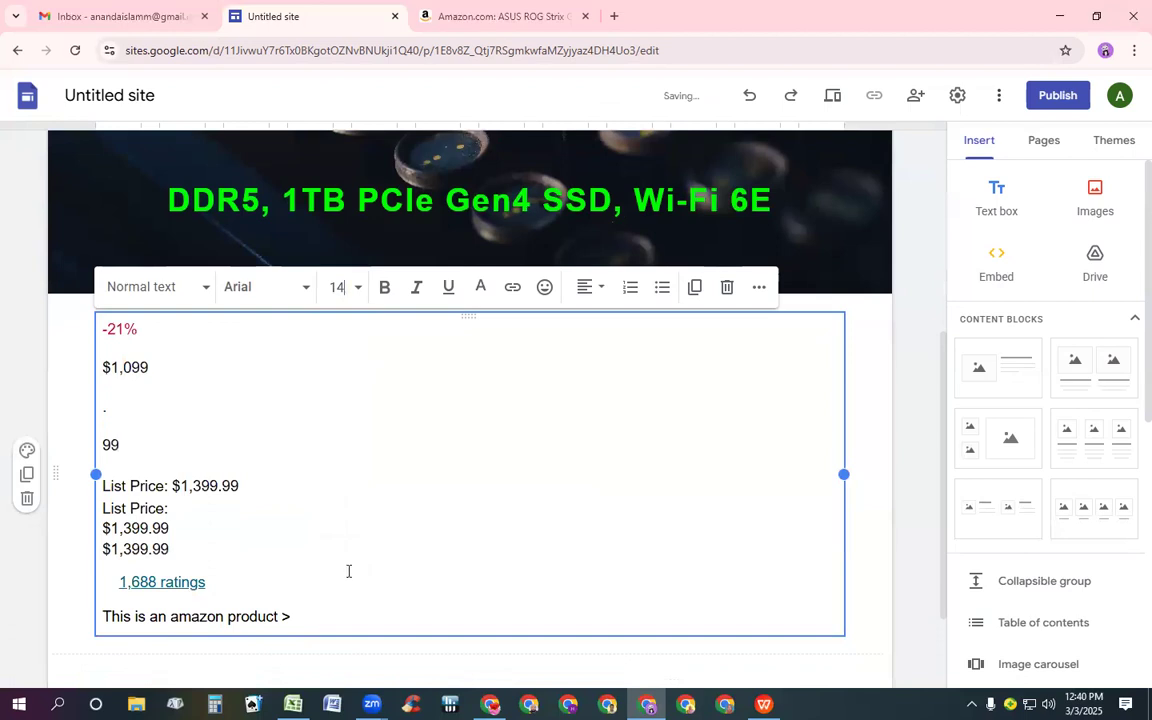
left_click(372, 288)
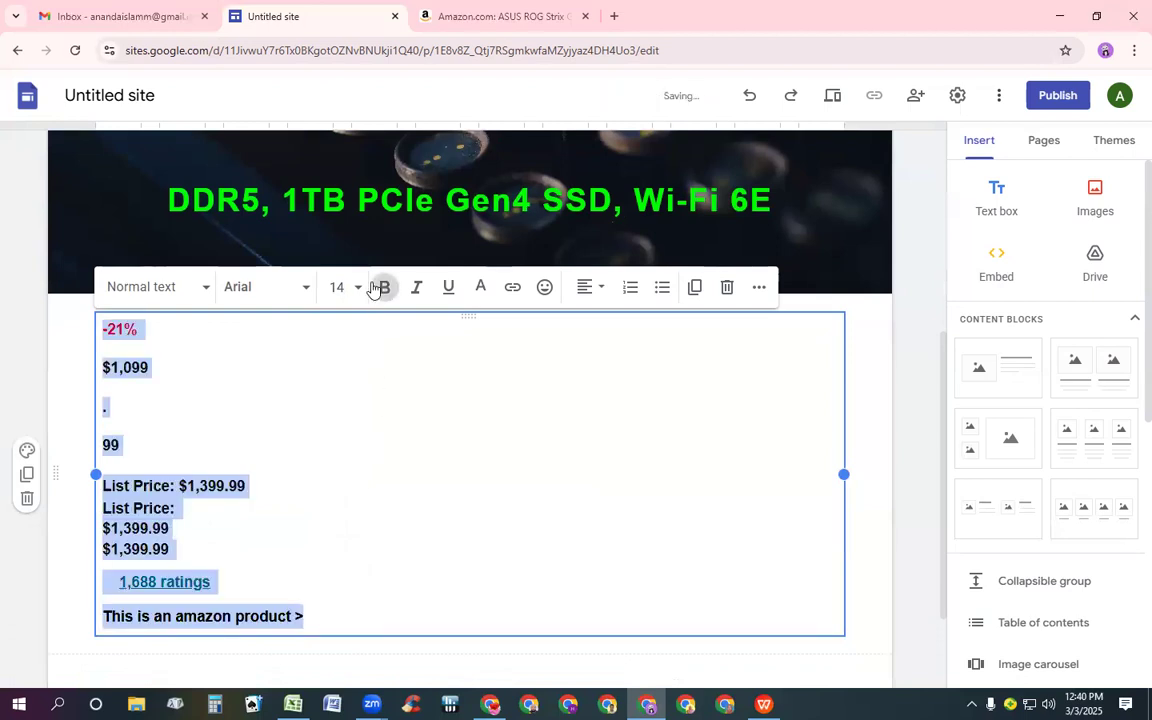
Set the text colour of all the text box contents to blue
left_click(480, 288)
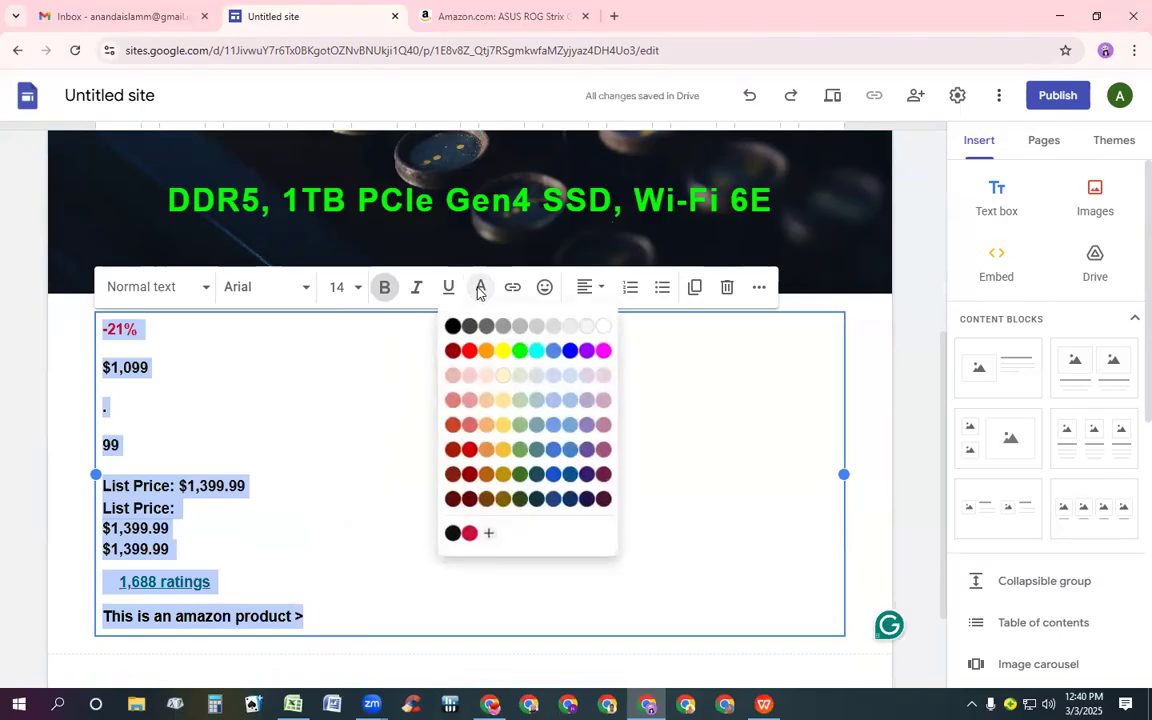
left_click(525, 343)
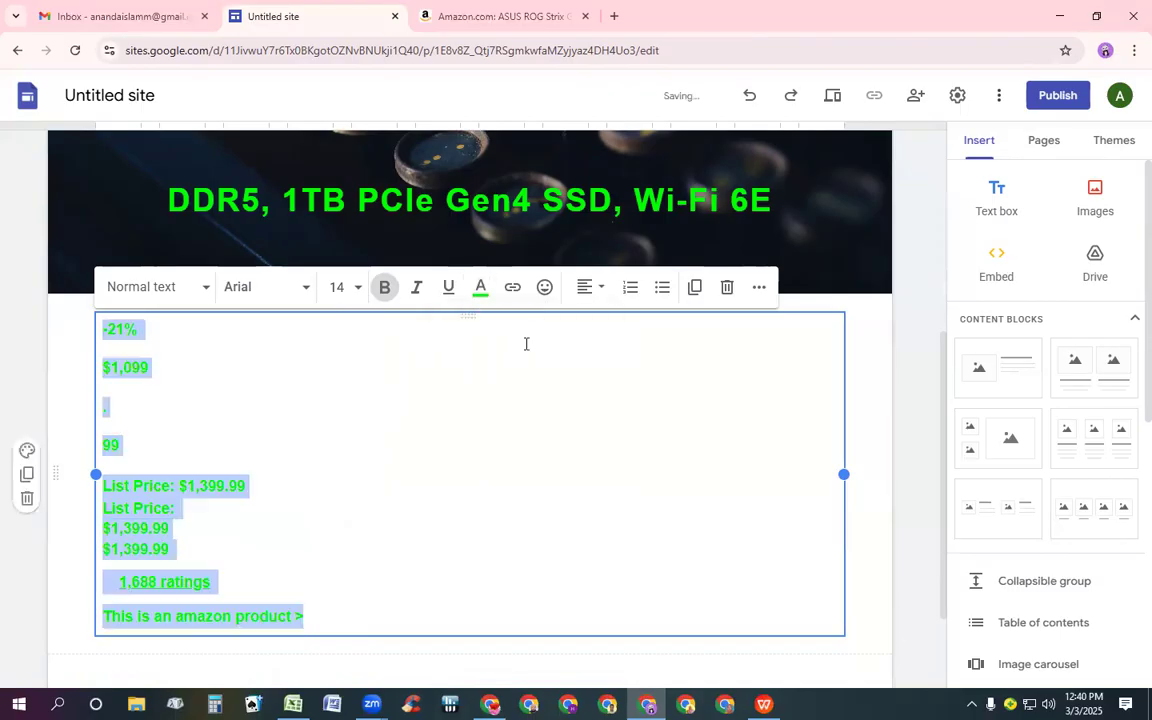
left_click(480, 290)
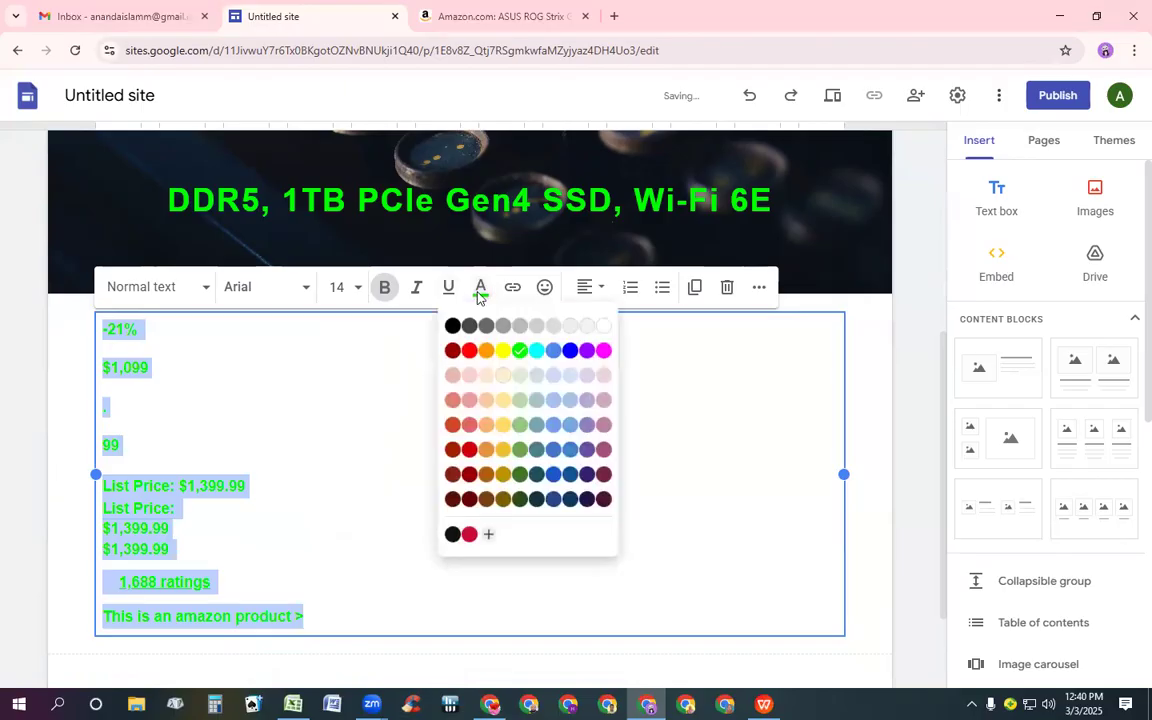
left_click(569, 350)
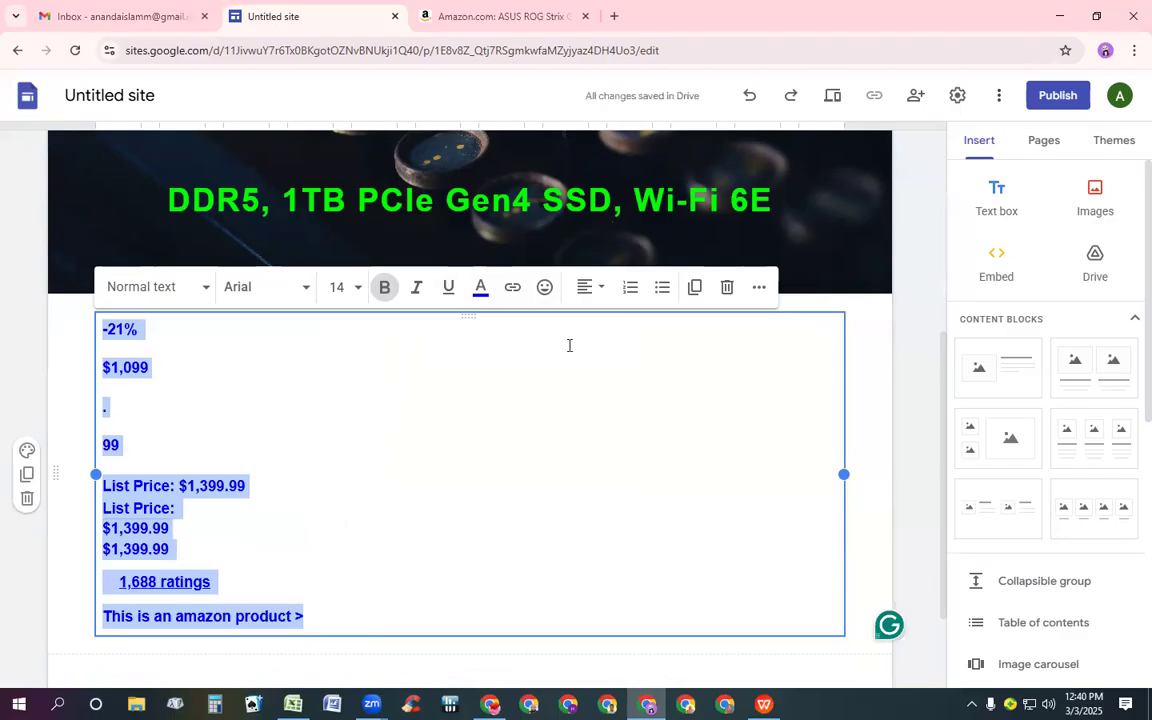
left_click(286, 409)
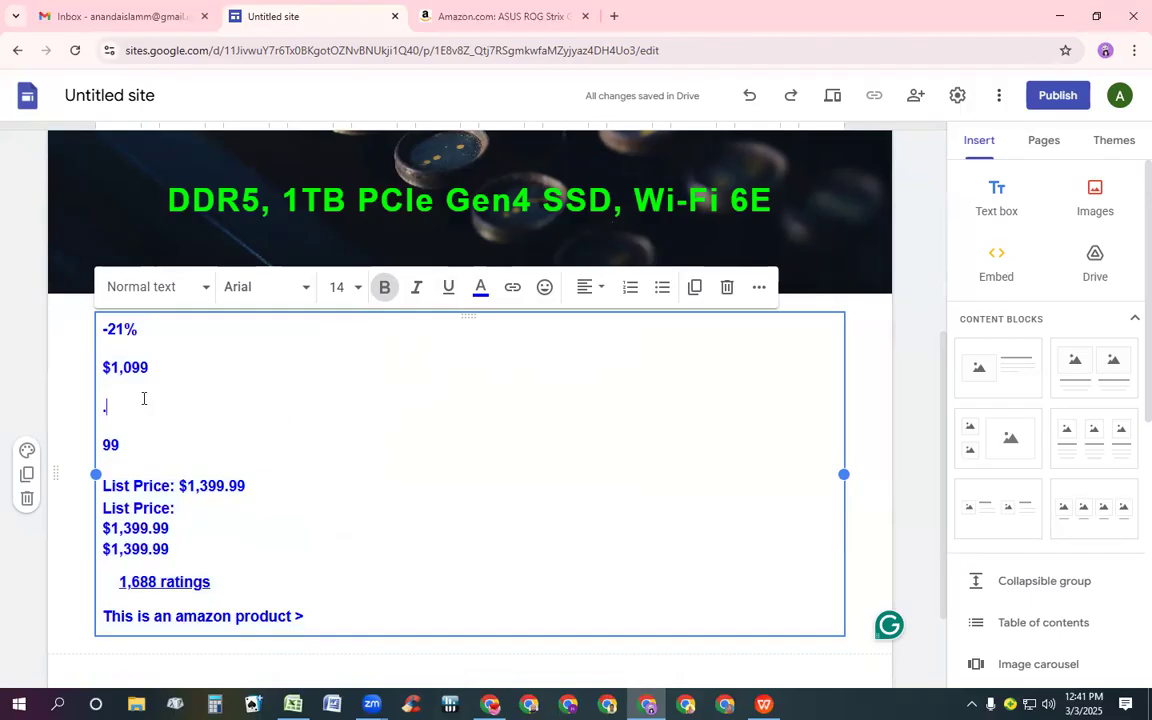
Cut the -21% discount line out of the text box
left_click(108, 335)
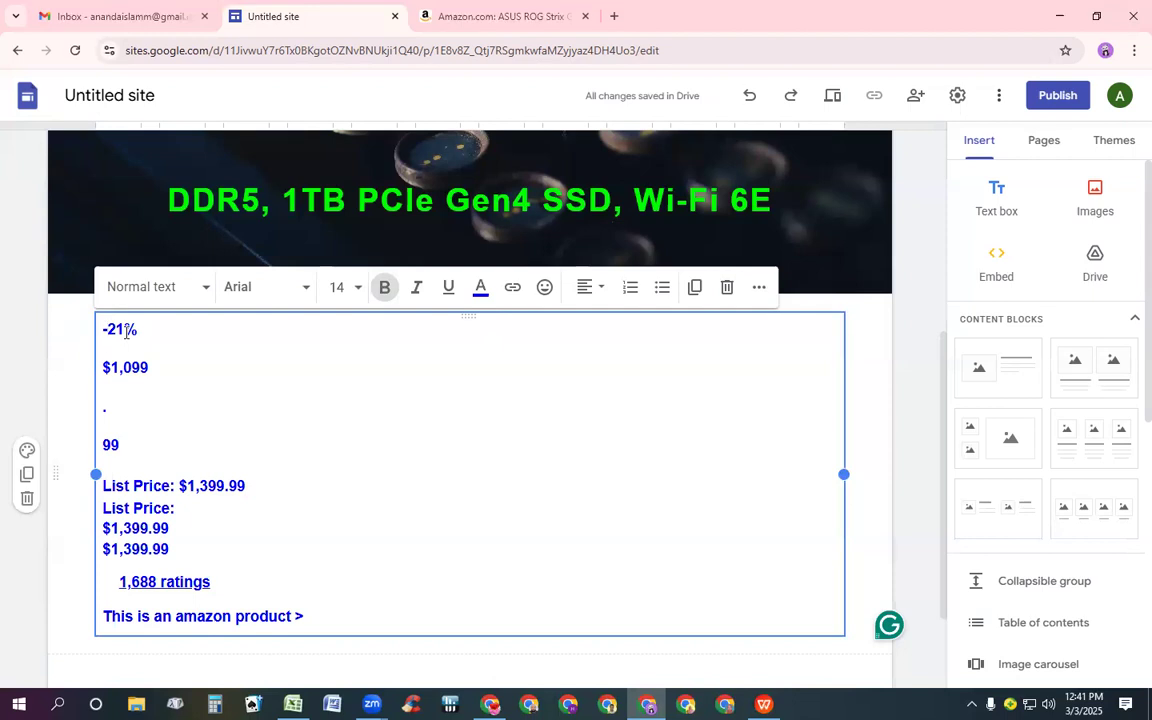
double_click(116, 331)
triple_click(116, 331)
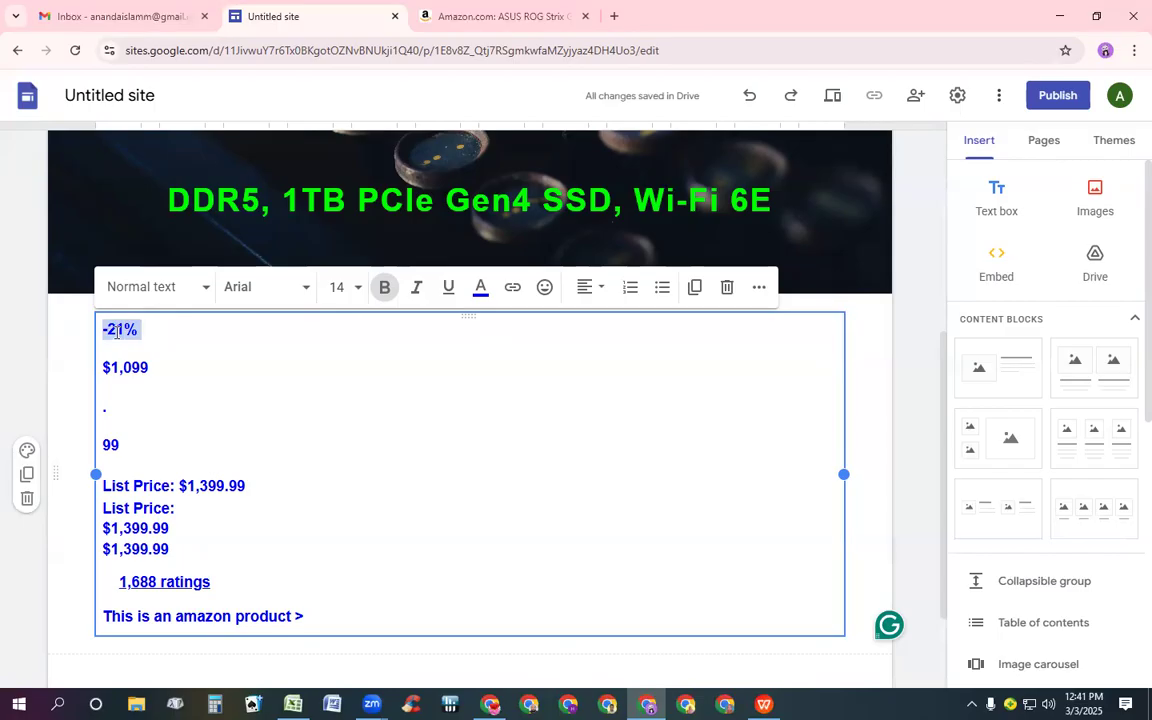
right_click(114, 339)
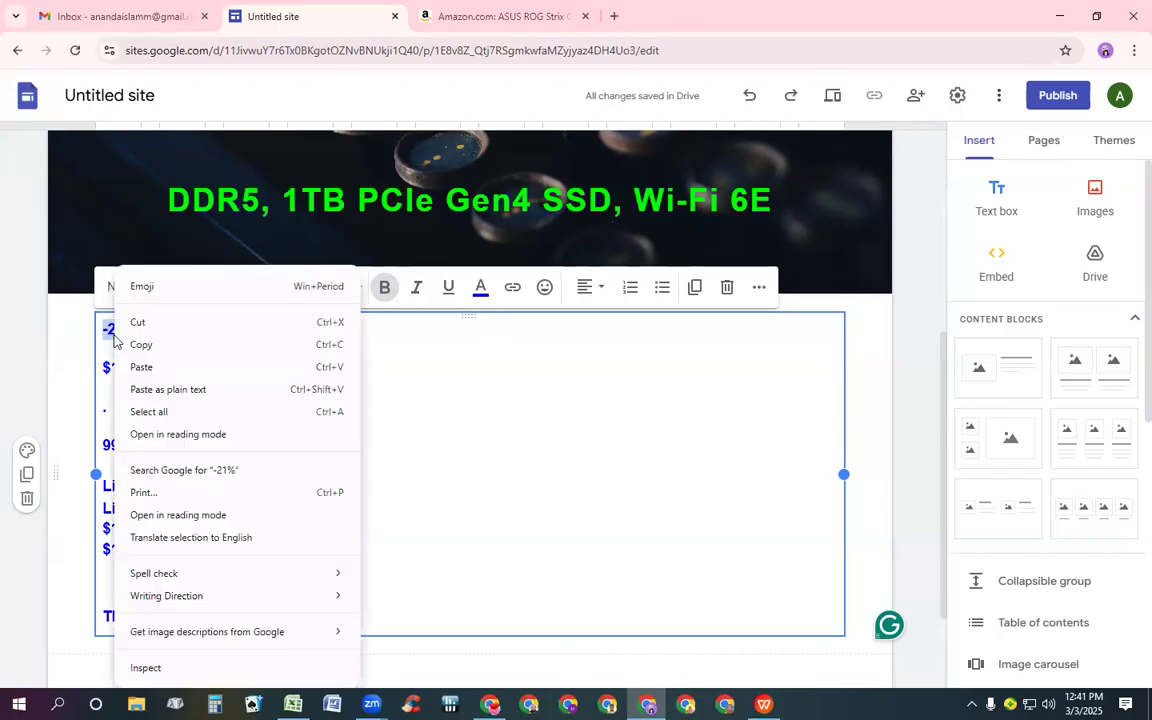
left_click(266, 320)
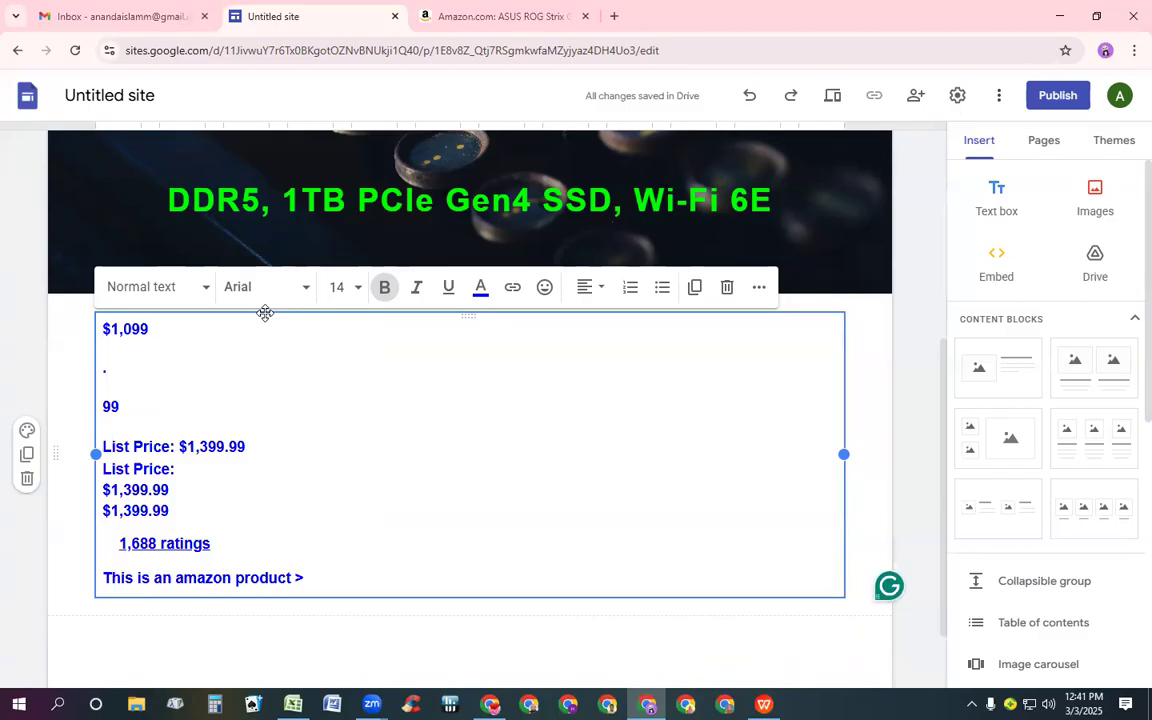
Add a new first line reading "Sale price:" above the price
key("Return")
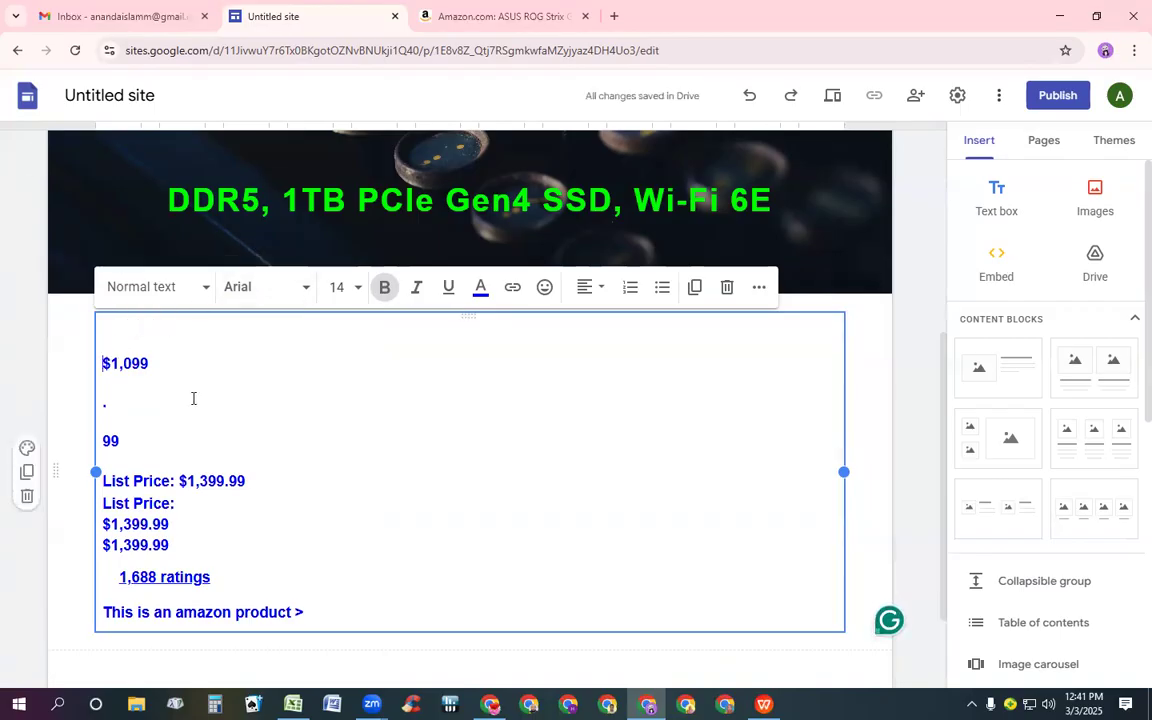
key("Up")
type("S")
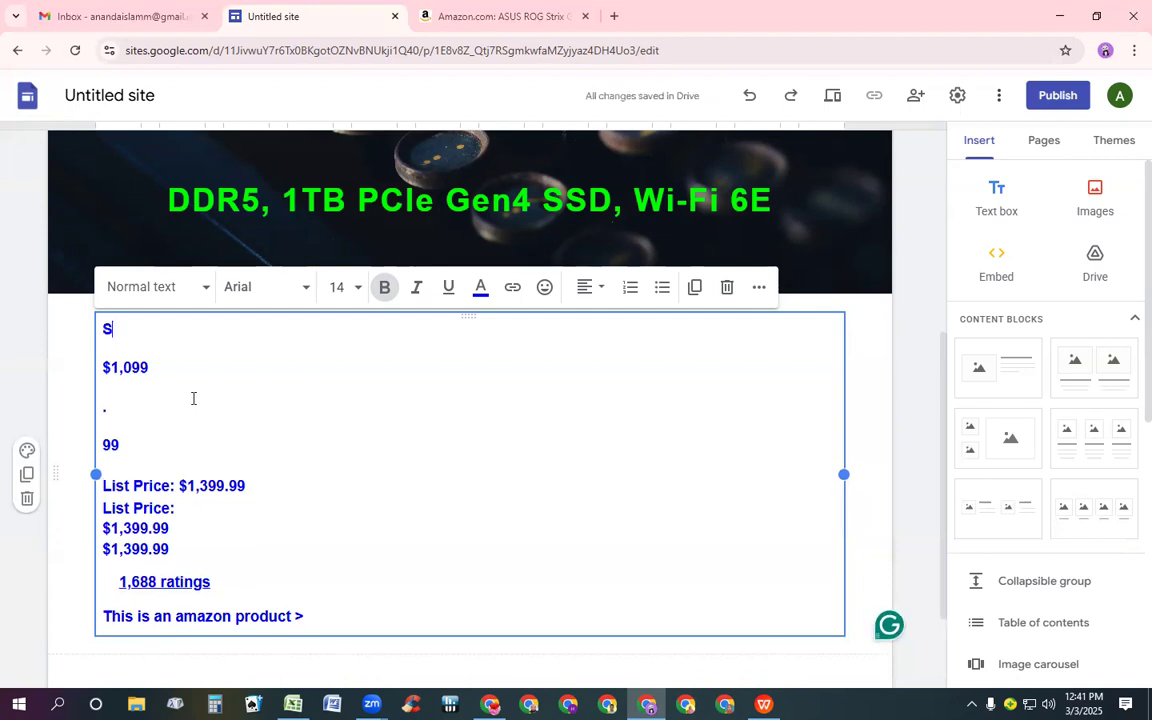
type("a")
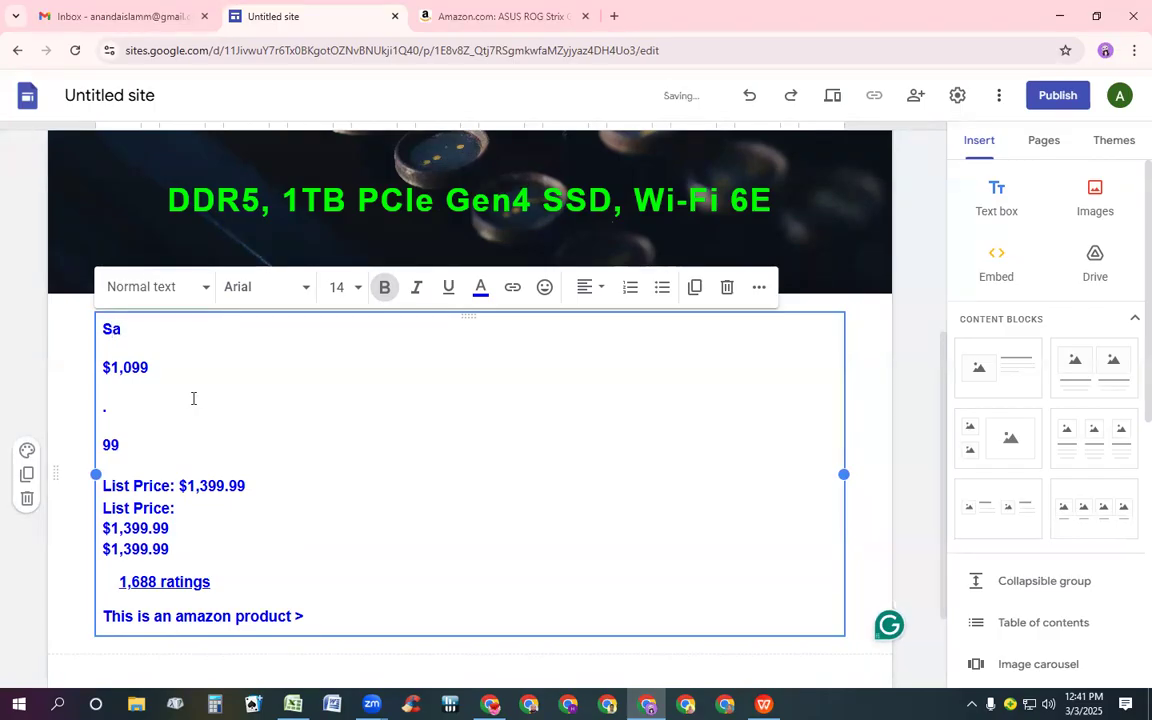
type("le price")
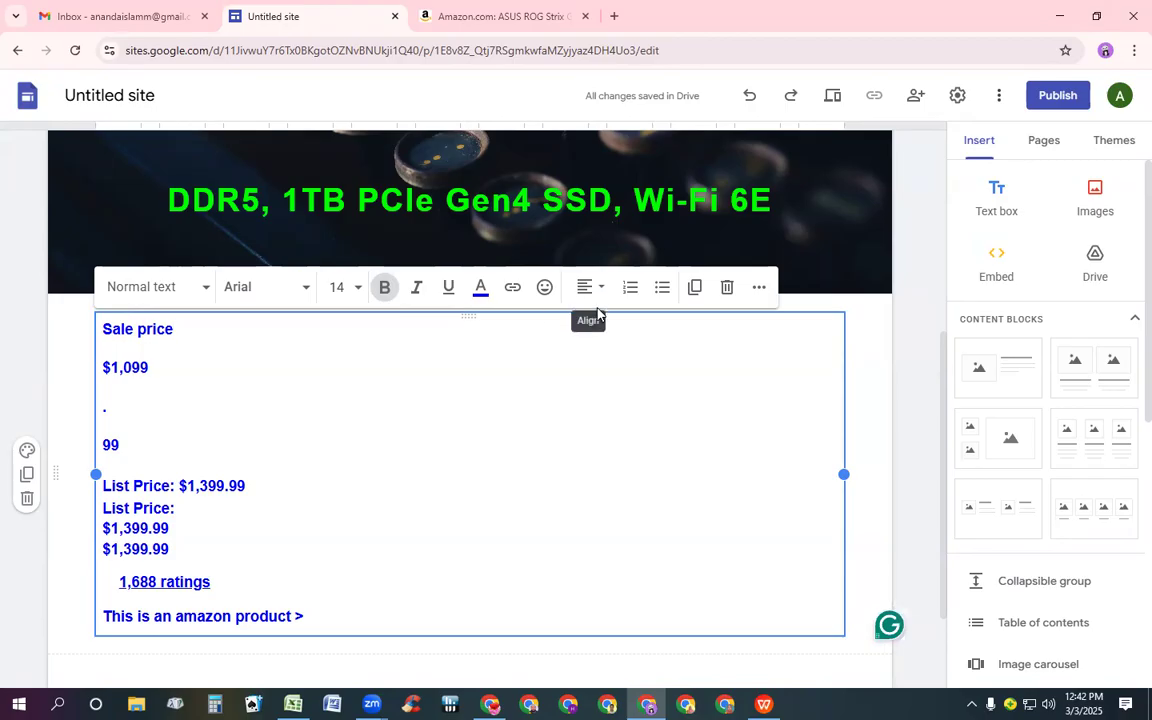
type(":")
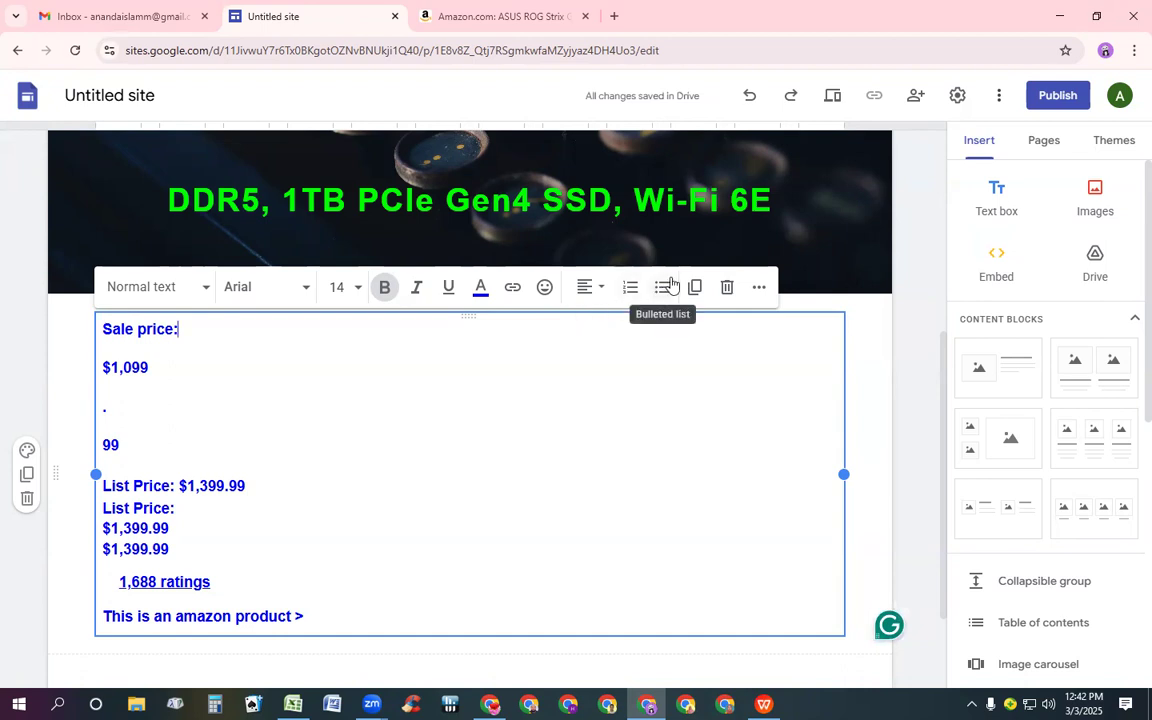
Join the split price lines into a single line reading $1,099.99
key("Down")
key("Down")
key("Down")
key("Down")
key("Down")
key("Down")
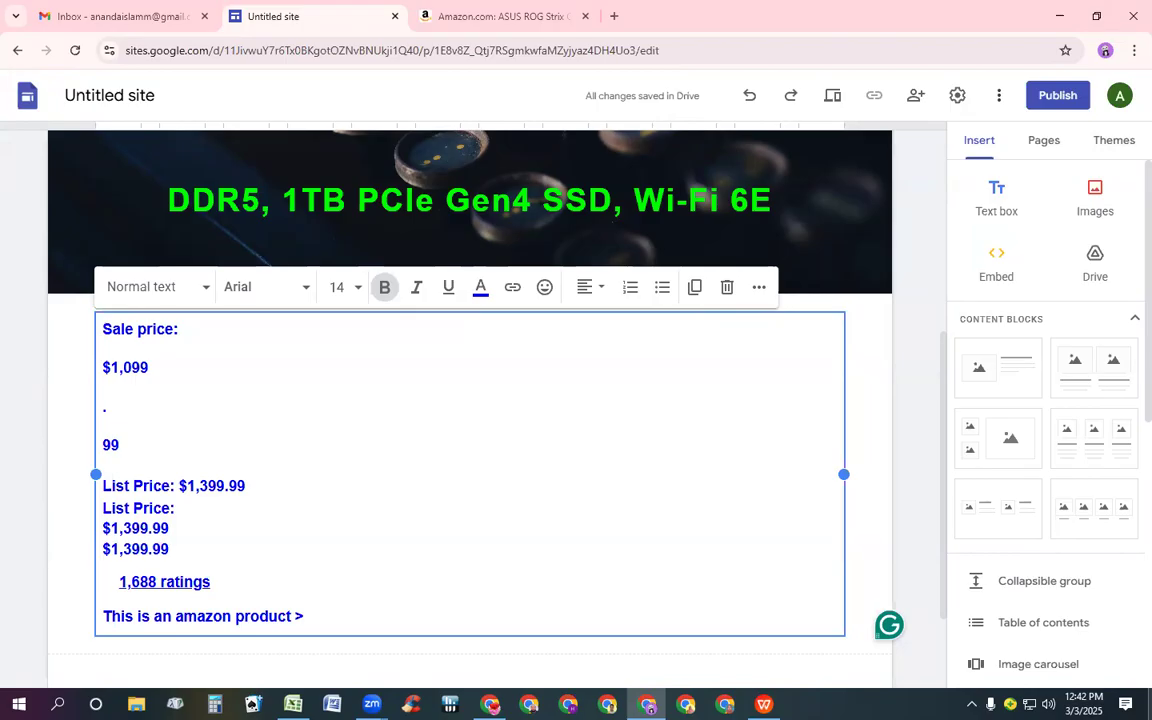
key("Left")
key("Left")
key("BackSpace")
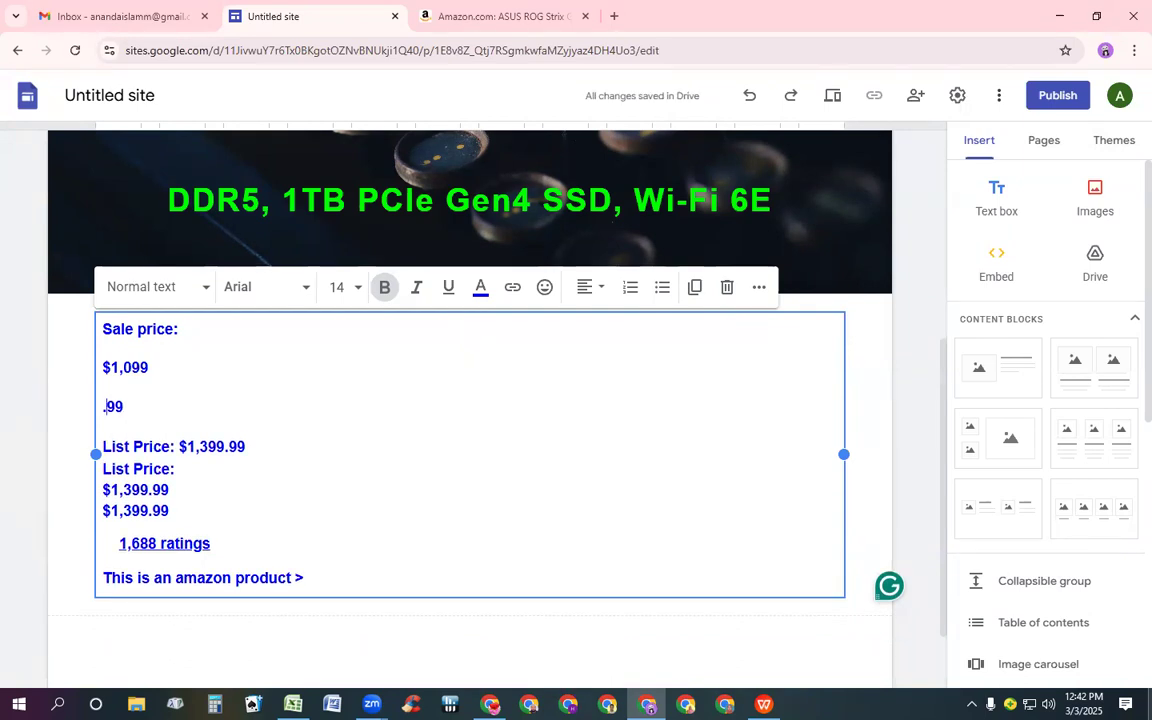
key("Right")
key("Right")
key("Left")
key("Left")
key("BackSpace")
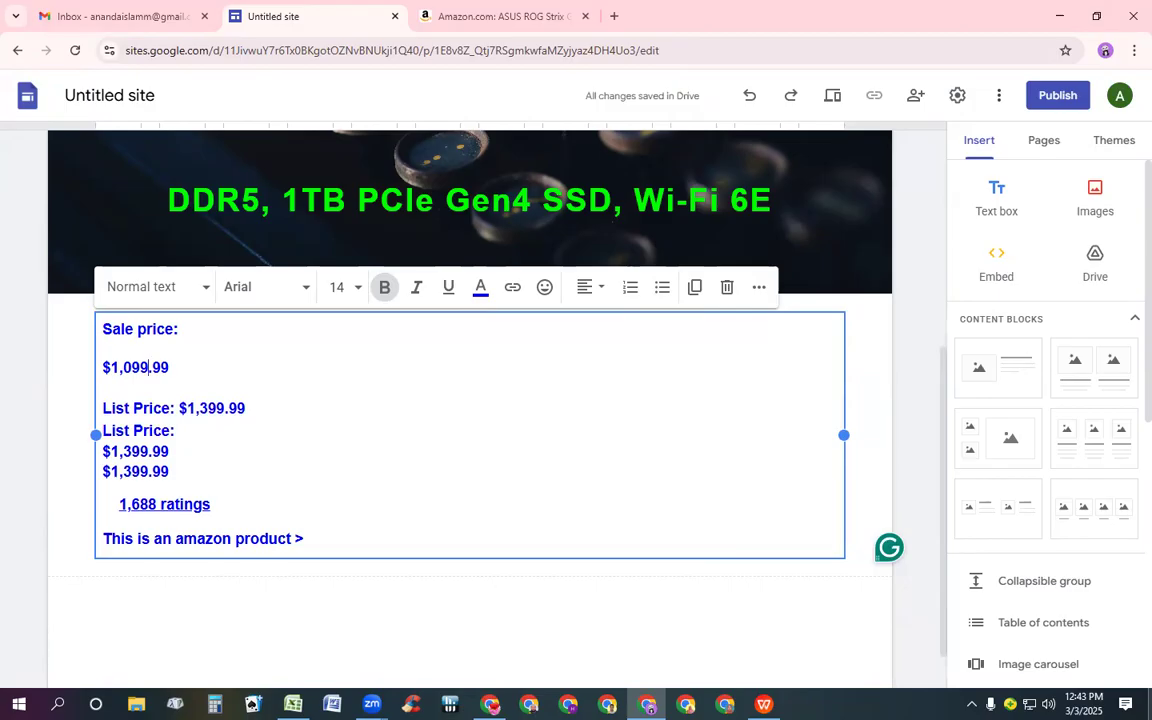
Delete the duplicate "List Price:" and $1,399.99 lines below the list price
key("Down")
key("Down")
key("Down")
key("Down")
key("Right")
key("Right")
key("BackSpace")
key("BackSpace")
key("BackSpace")
key("BackSpace")
key("BackSpace")
key("BackSpace")
key("BackSpace")
key("BackSpace")
key("BackSpace")
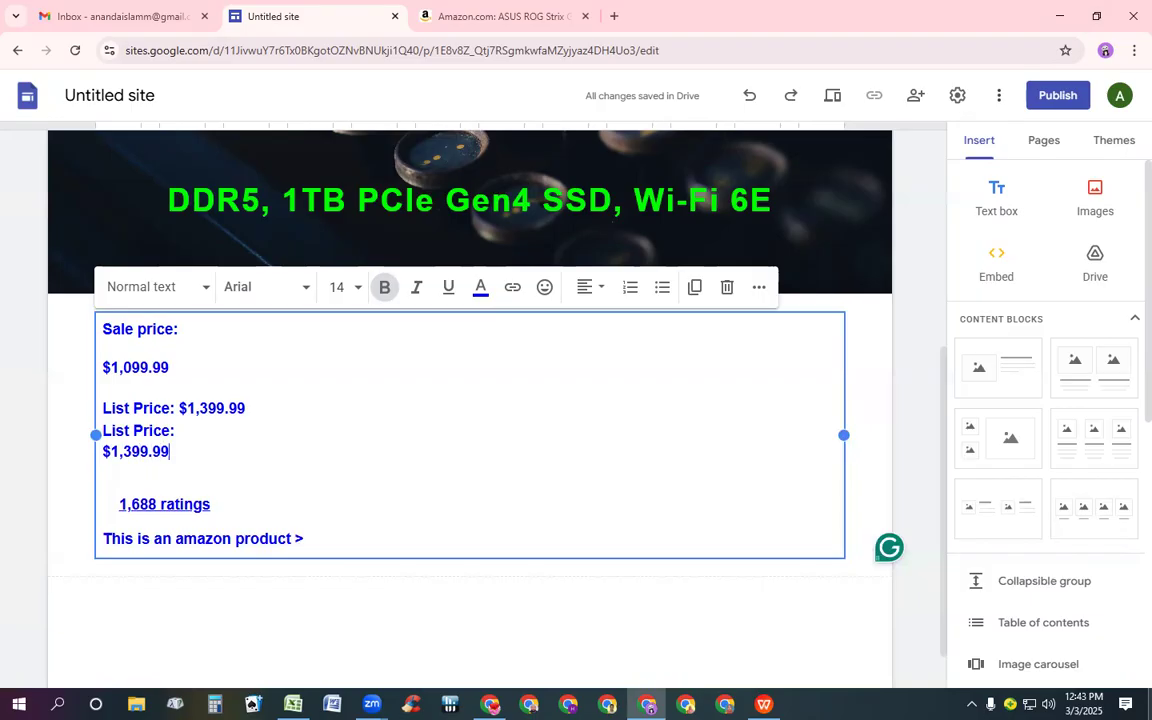
key("BackSpace")
key("BackSpace")
key("BackSpace")
key("BackSpace")
key("BackSpace")
key("BackSpace")
key("BackSpace")
key("BackSpace")
key("BackSpace")
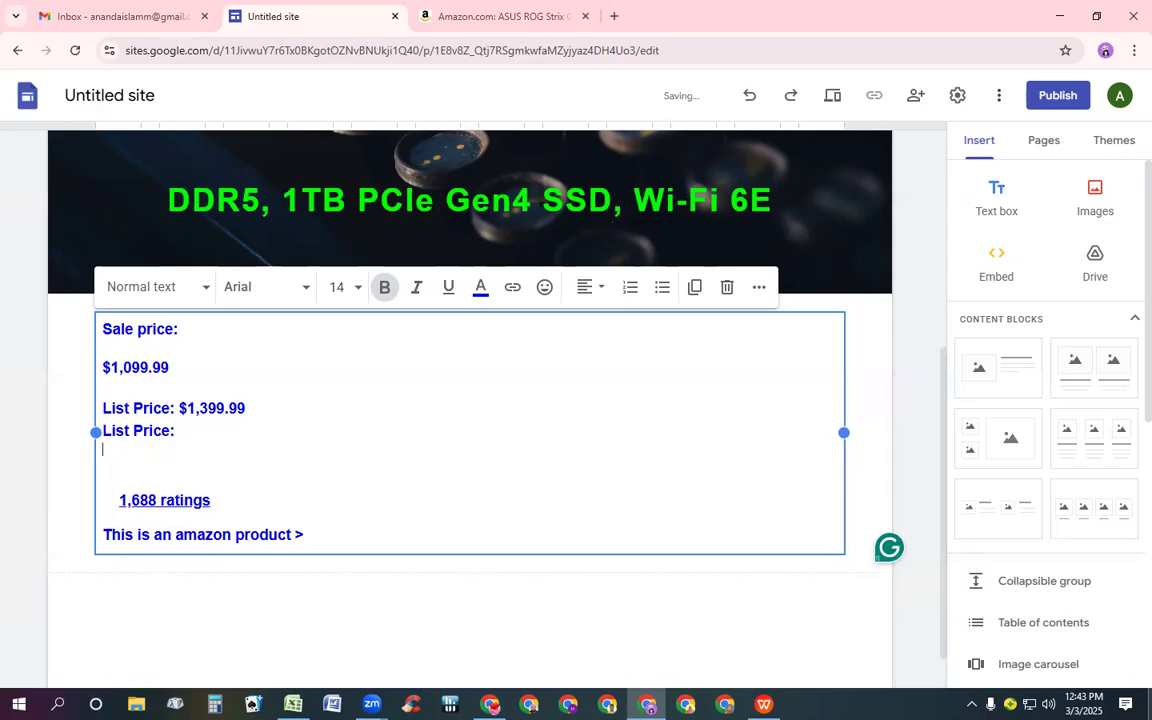
key("BackSpace")
key("BackSpace")
key("BackSpace")
key("BackSpace")
key("BackSpace")
key("BackSpace")
key("BackSpace")
key("BackSpace")
key("BackSpace")
key("BackSpace")
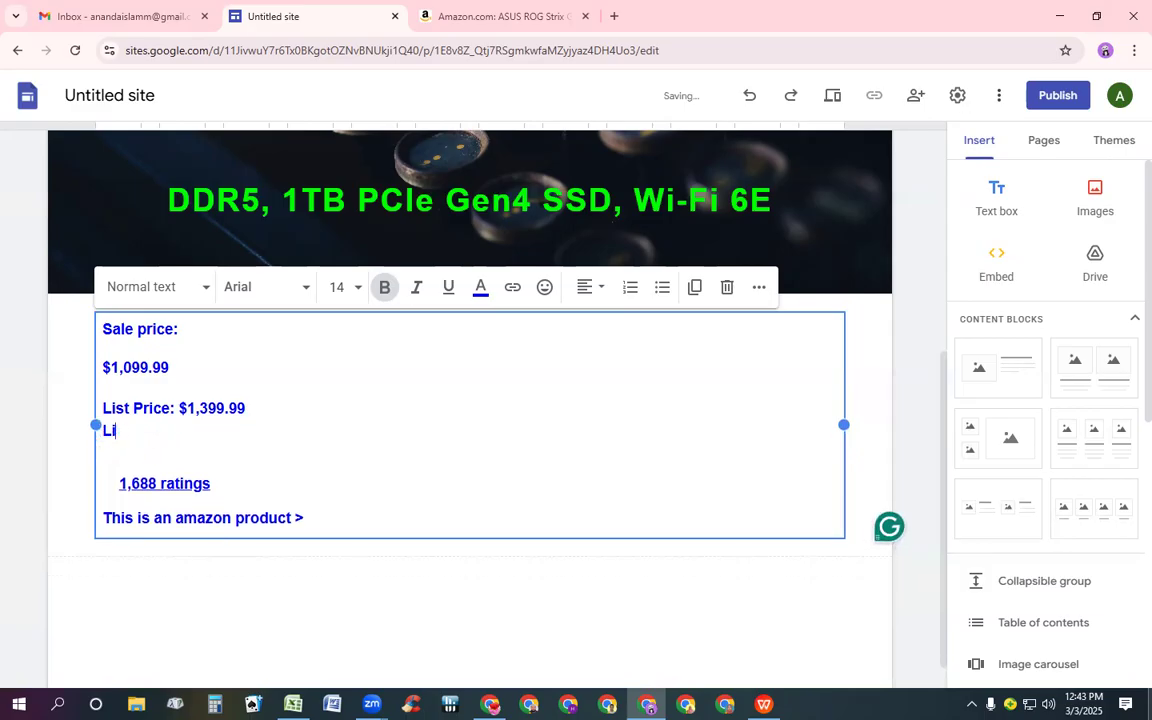
key("BackSpace")
key("BackSpace")
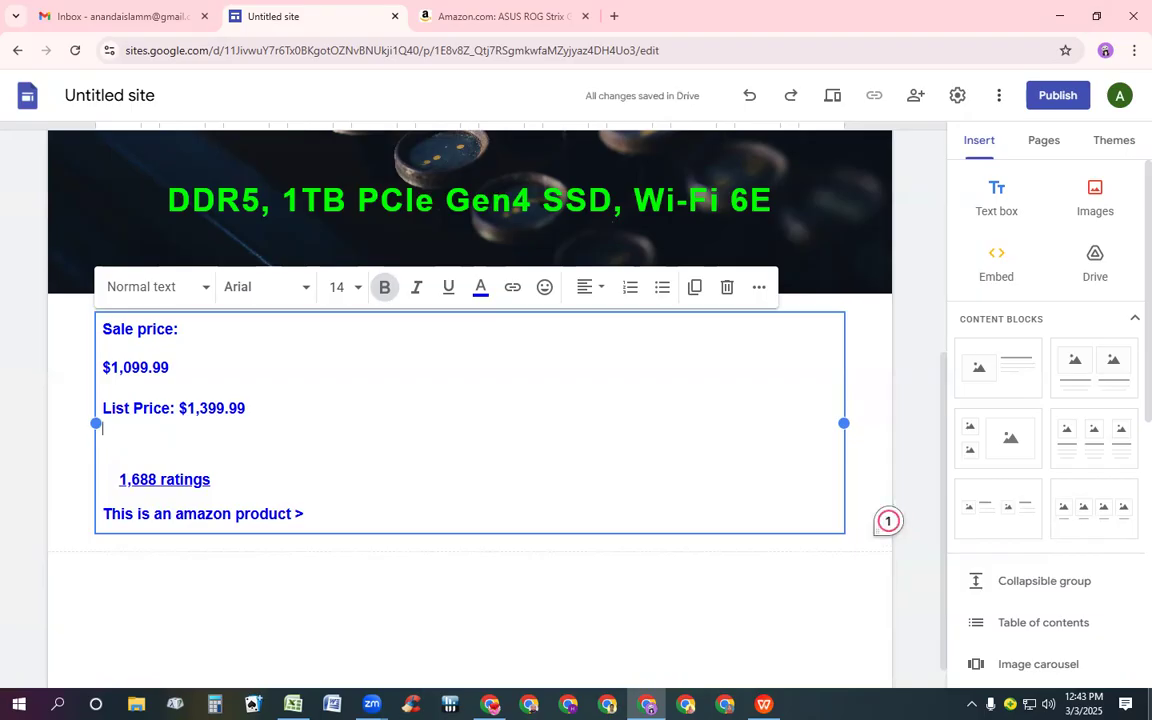
Remove the indentation and blank line before the 1,688 ratings link
left_click(103, 480)
key("Delete")
key("Delete")
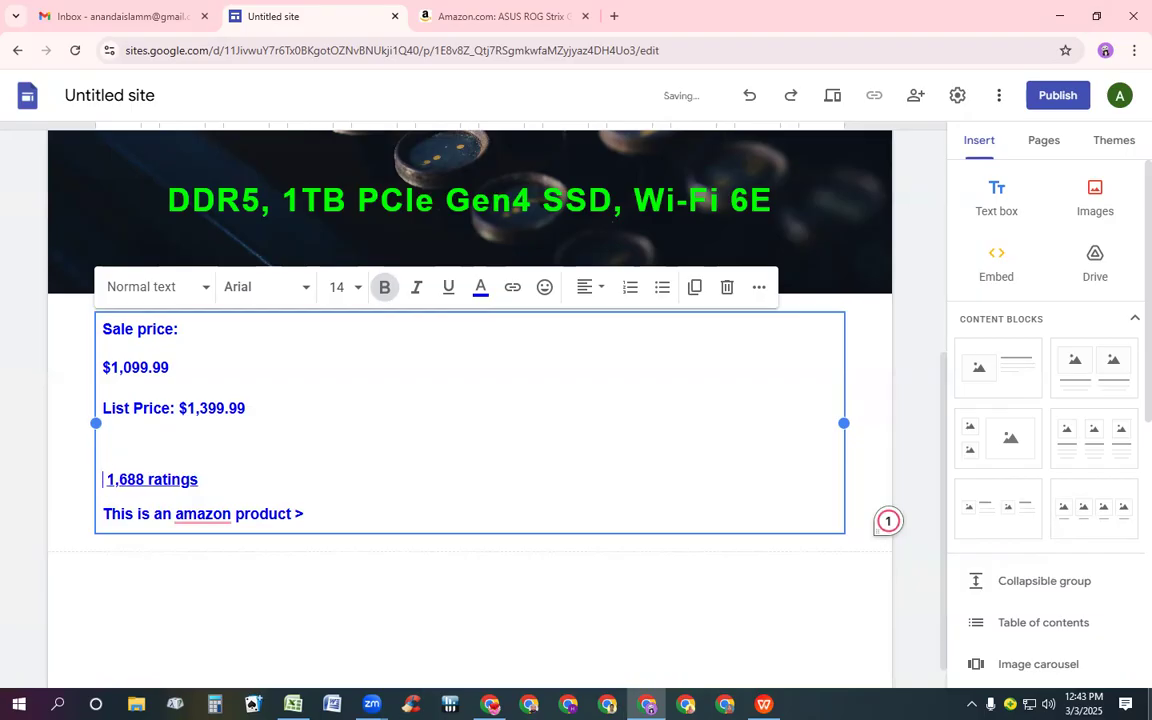
key("Right")
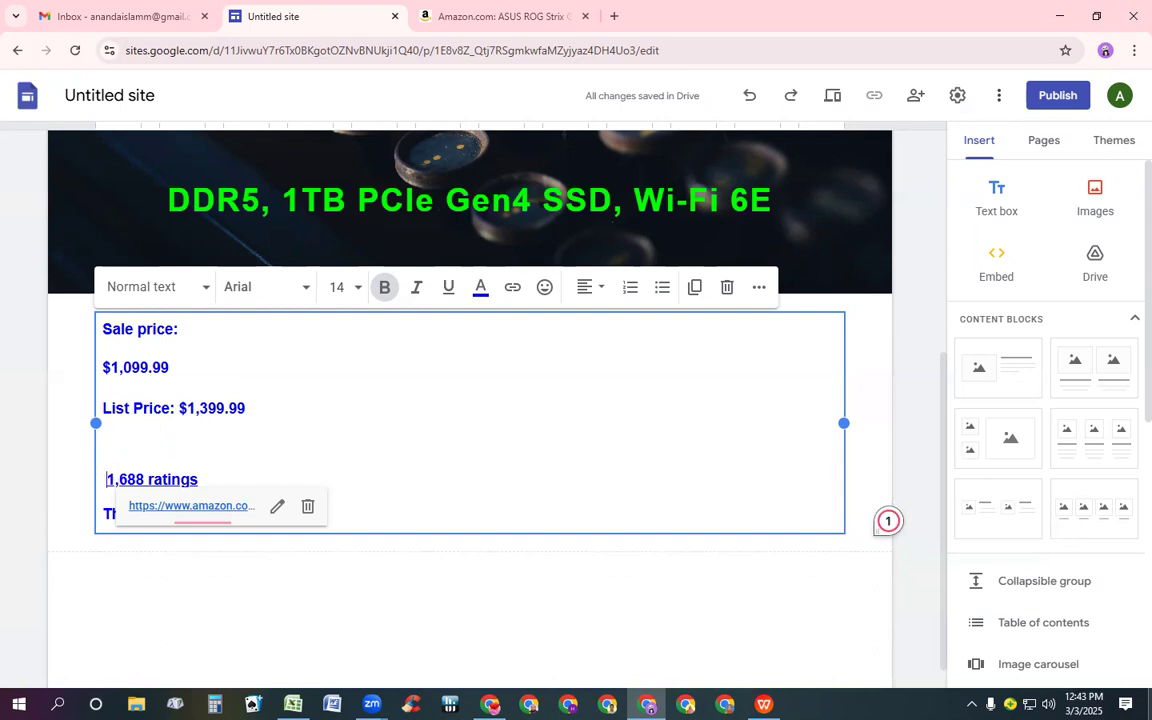
key("BackSpace")
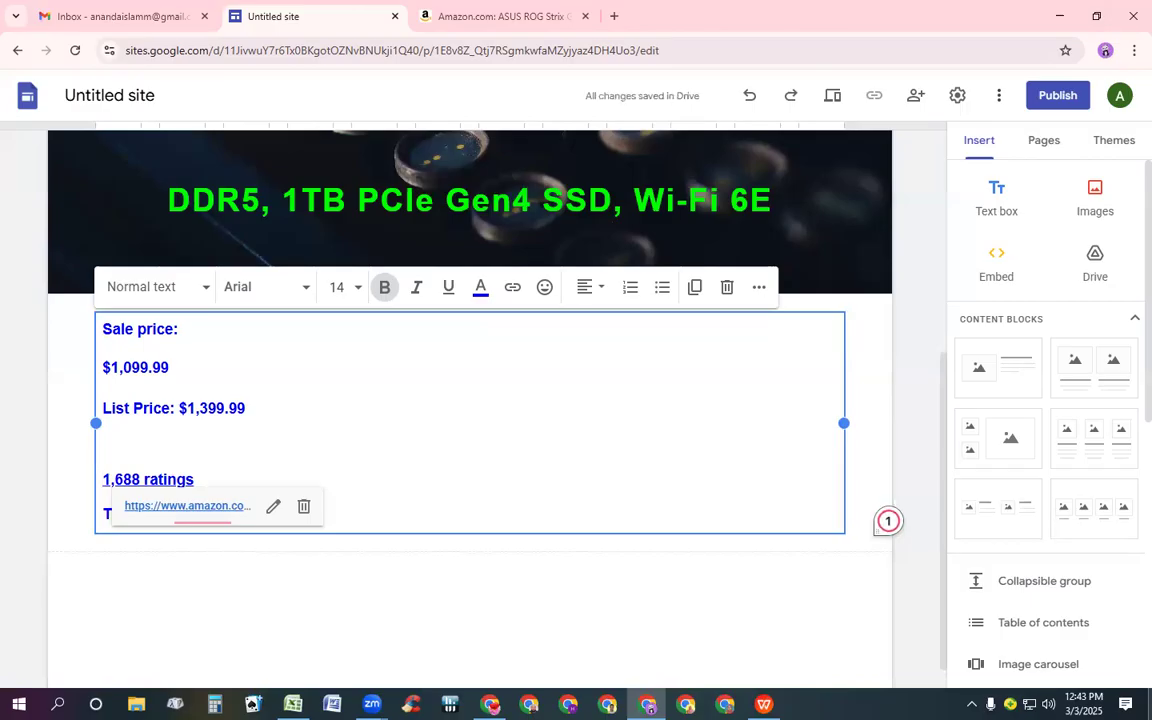
key("BackSpace")
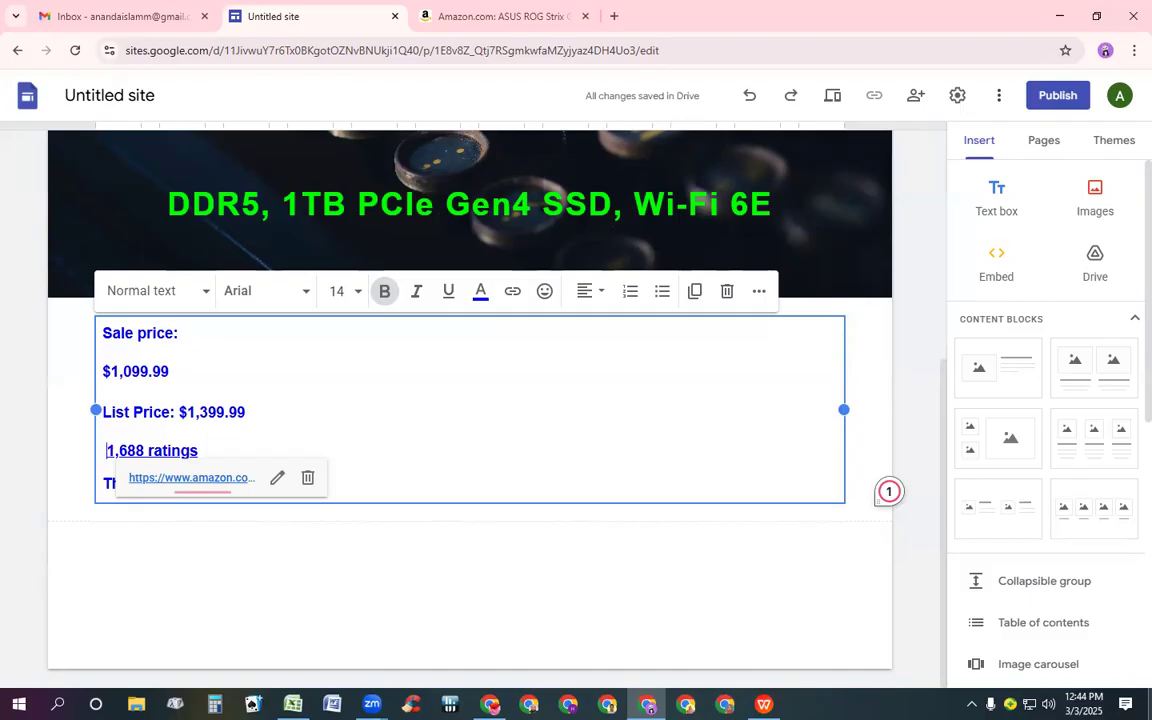
key("BackSpace")
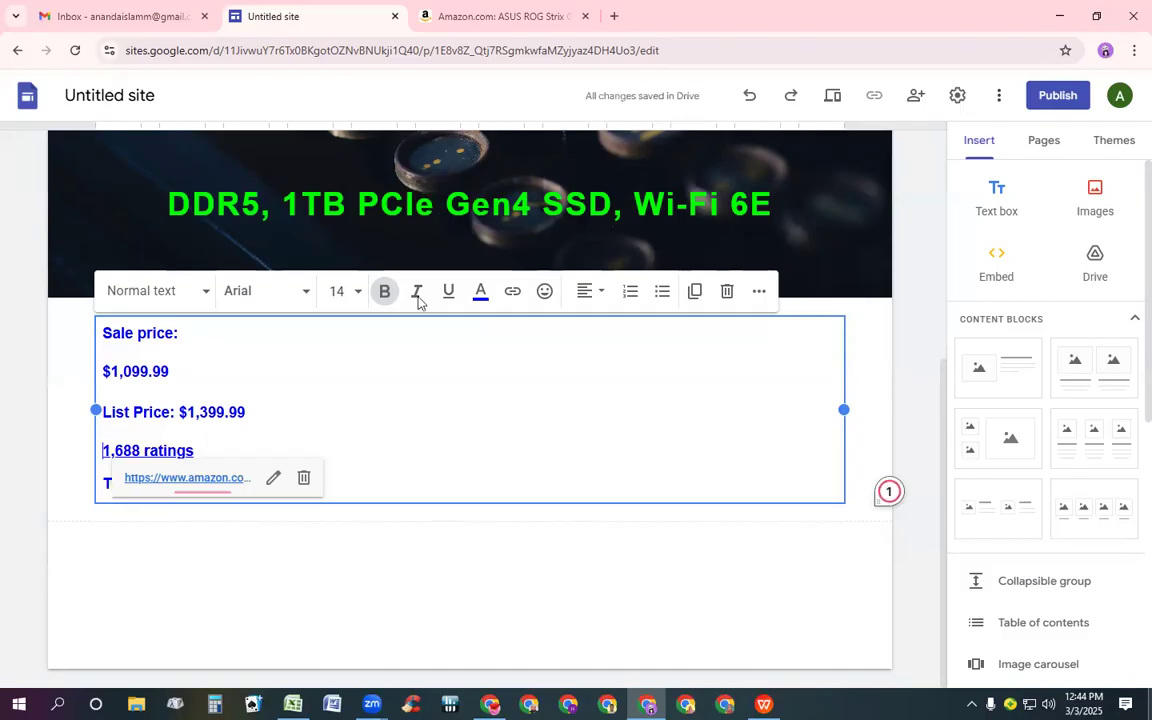
Capitalize "amazon" in the last line to "Amazon"
left_click(332, 368)
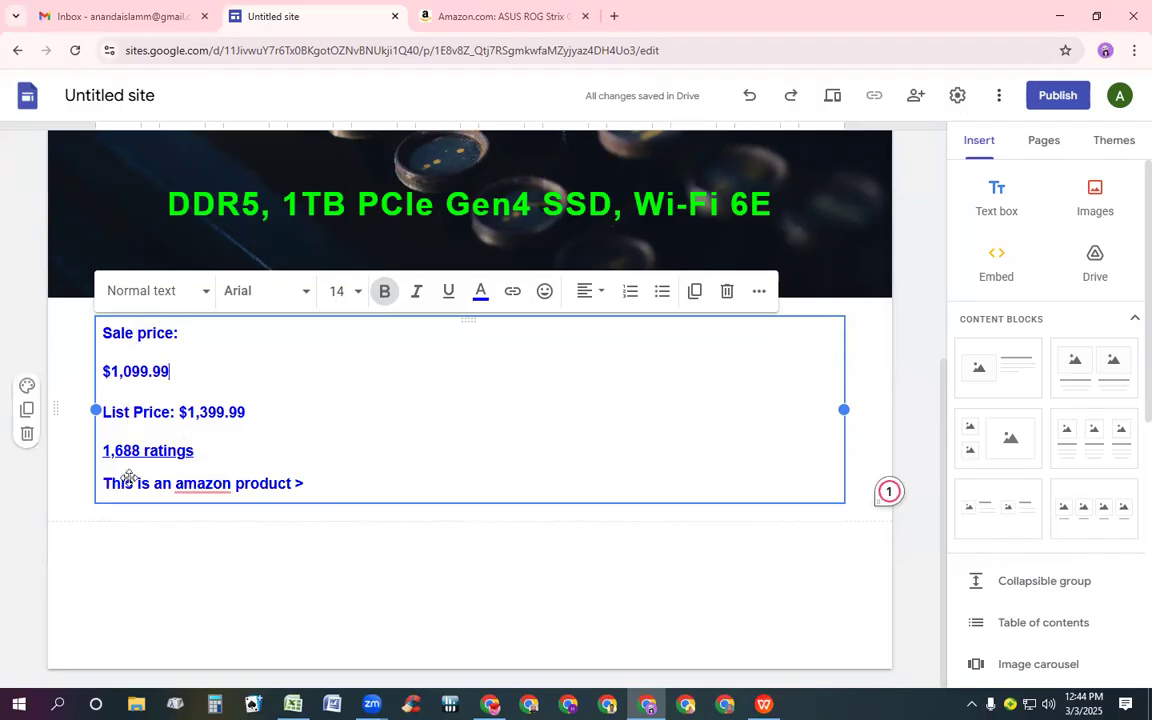
left_click(187, 488)
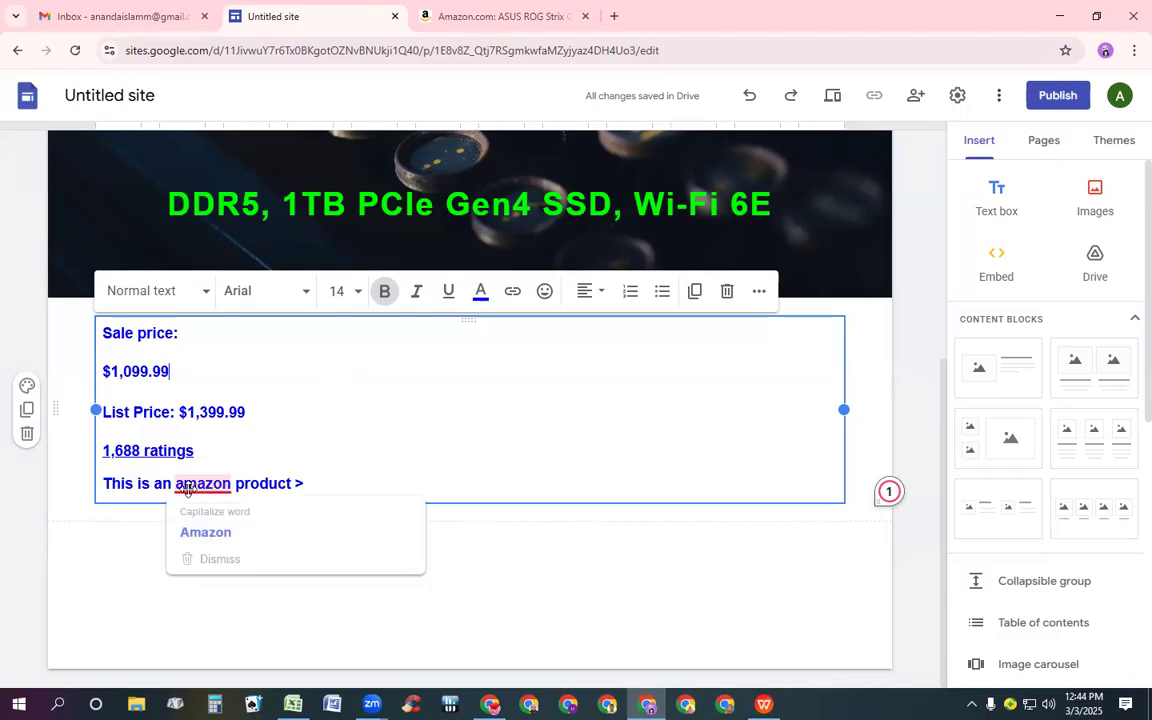
left_click(203, 538)
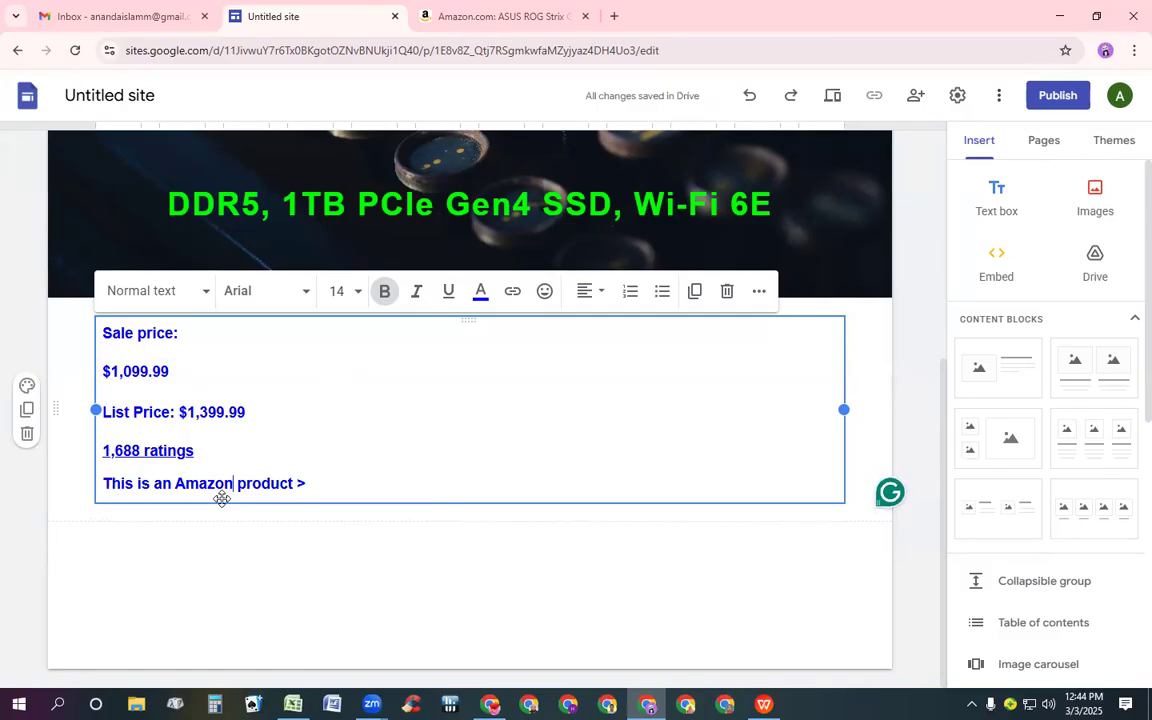
Select the "This is an Amazon product >" line and copy the product page link from Amazon's share menu
left_click(226, 522)
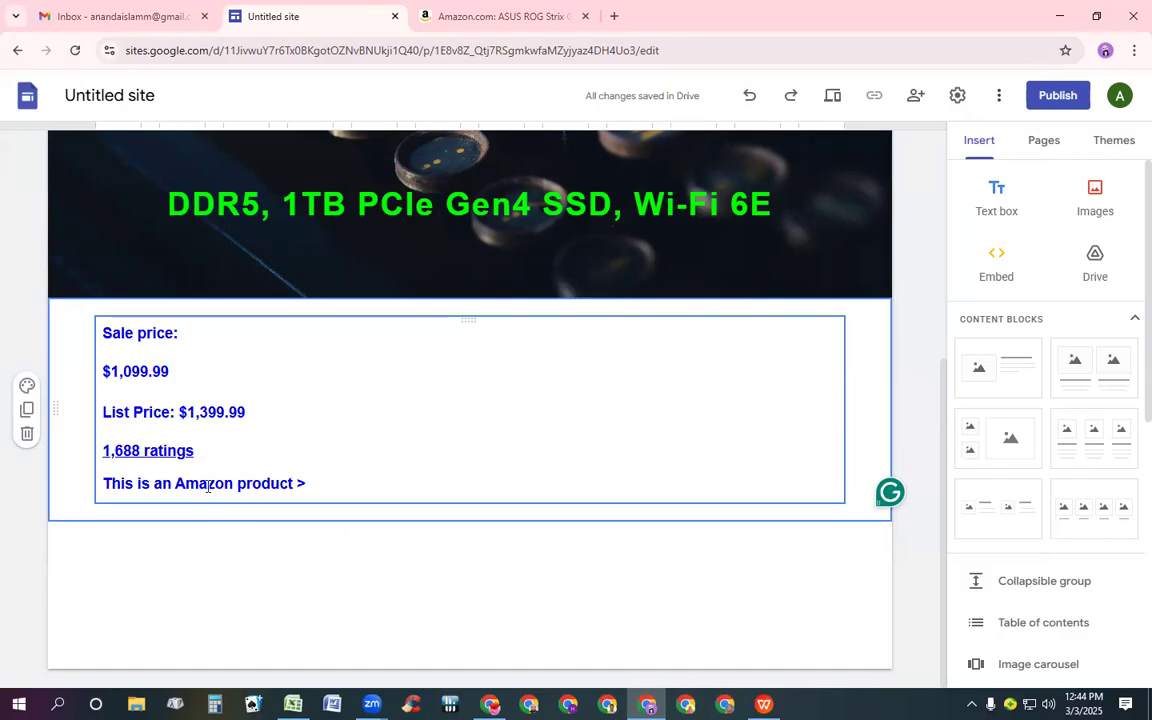
triple_click(205, 485)
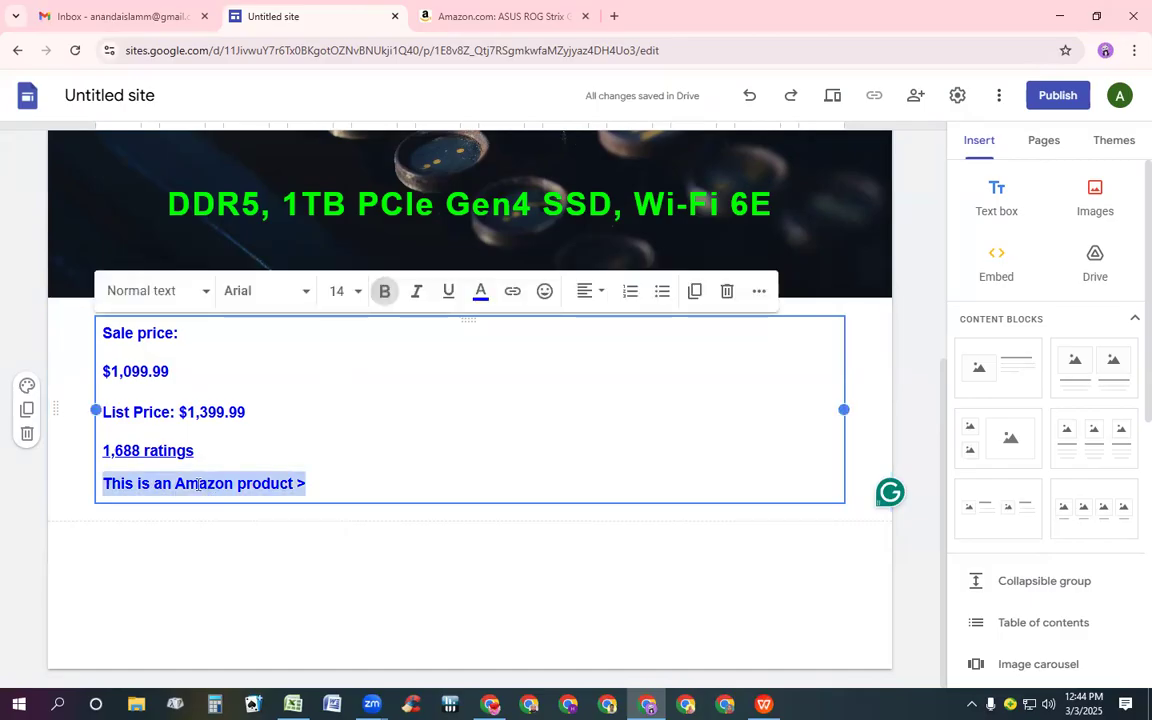
left_click(518, 16)
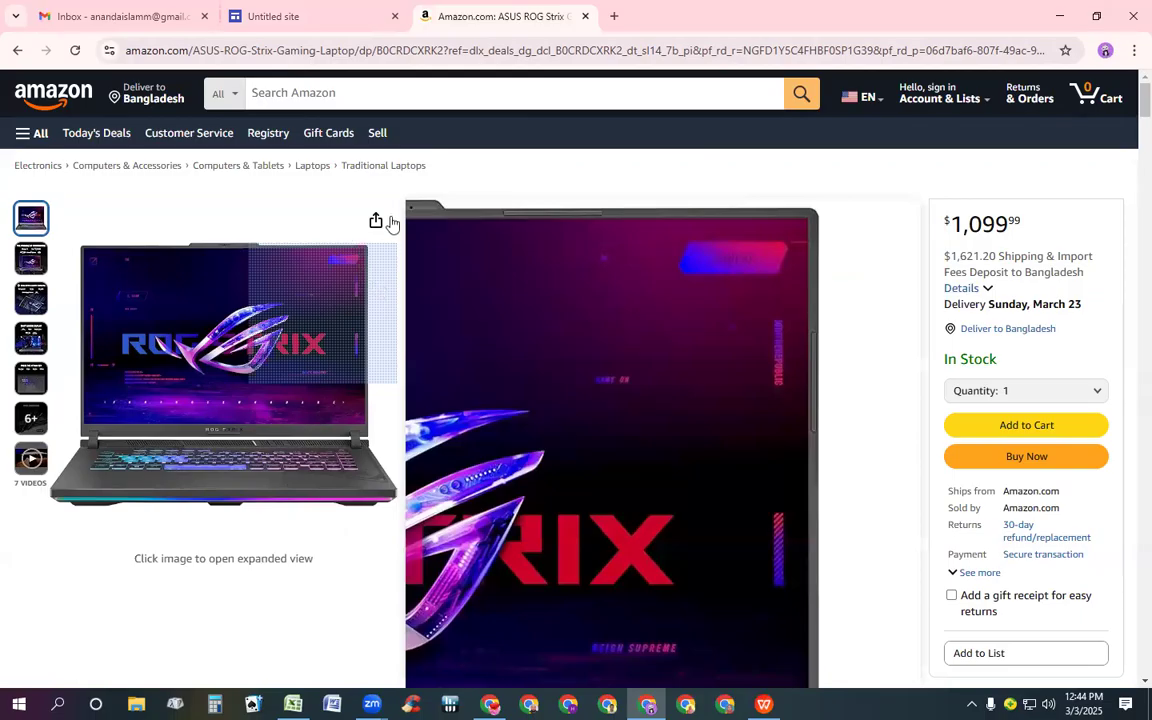
left_click(374, 222)
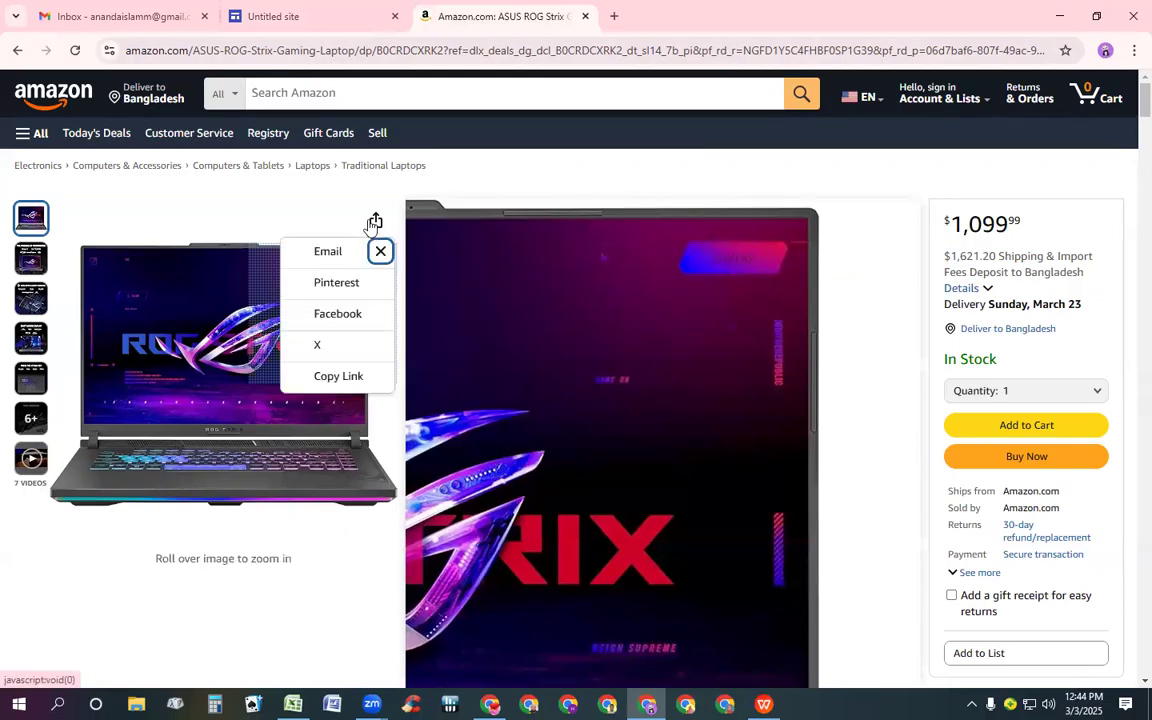
left_click(368, 384)
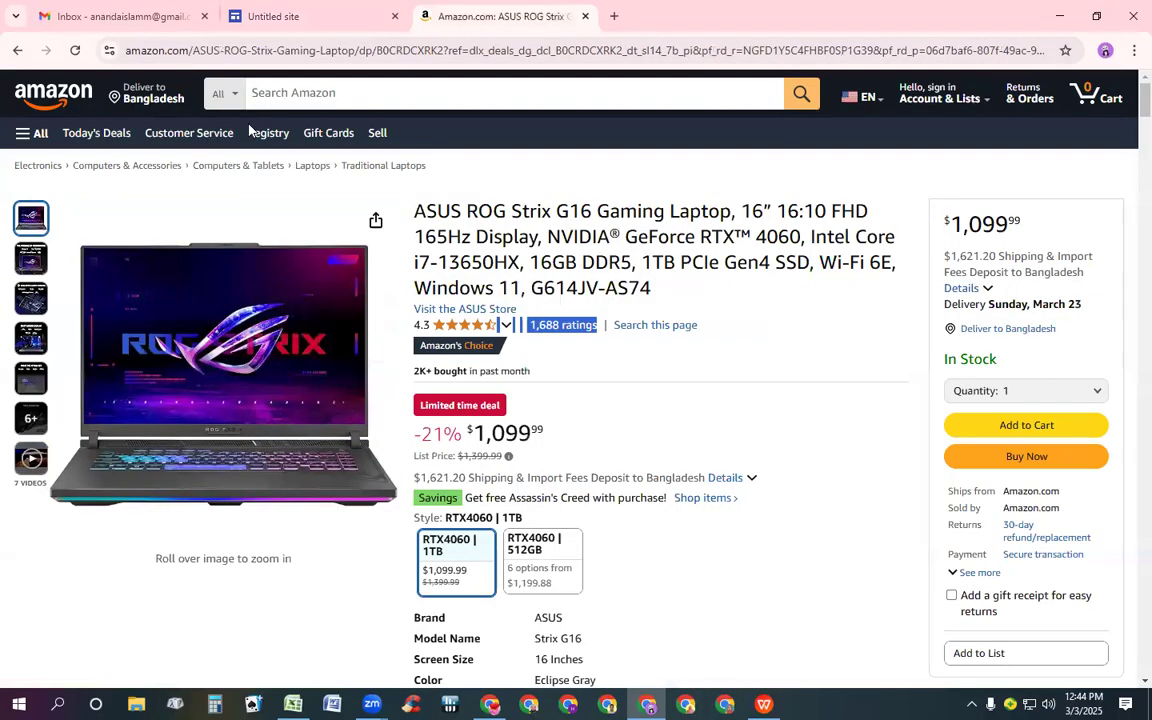
left_click(245, 22)
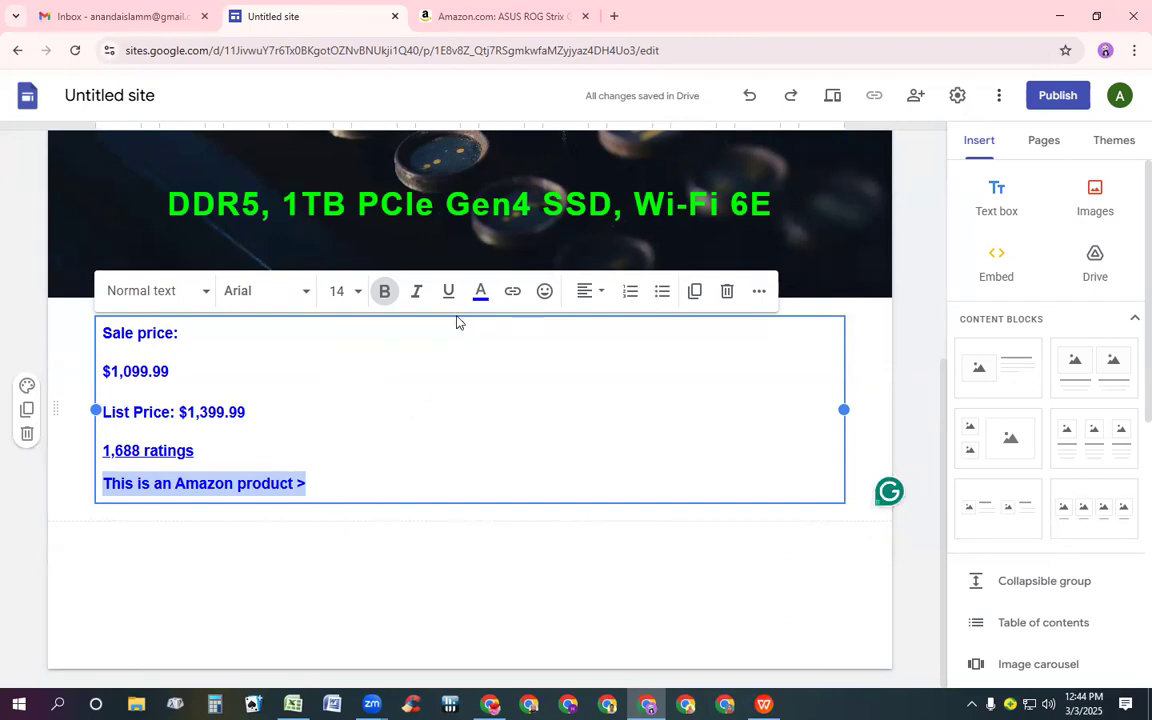
left_click(513, 292)
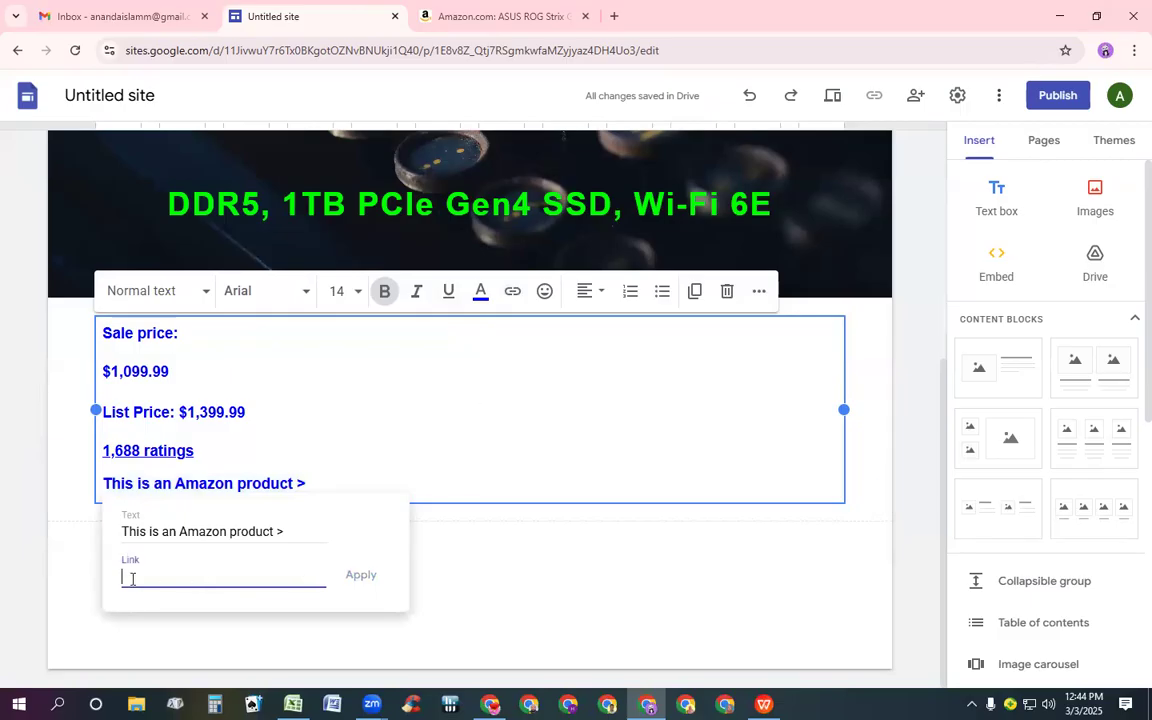
type("https://a.co/d/5we1NyL")
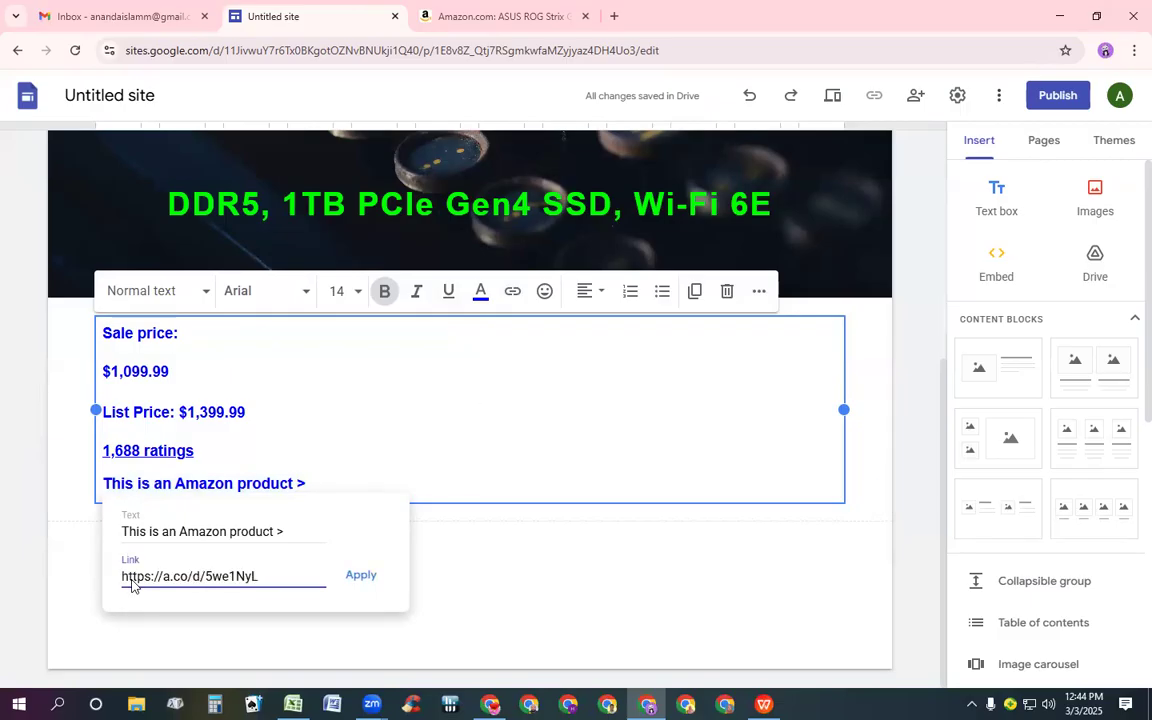
left_click(362, 582)
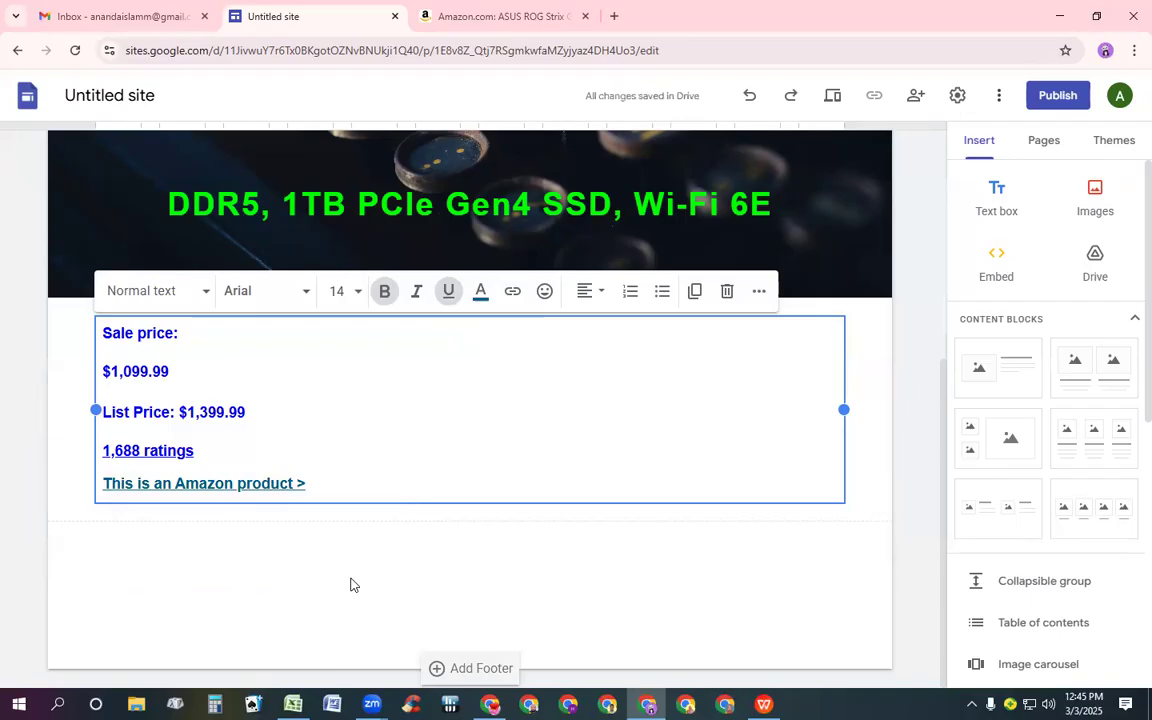
Color the linked "This is an Amazon product >" line red (#ff0000)
double_click(266, 489)
double_click(266, 489)
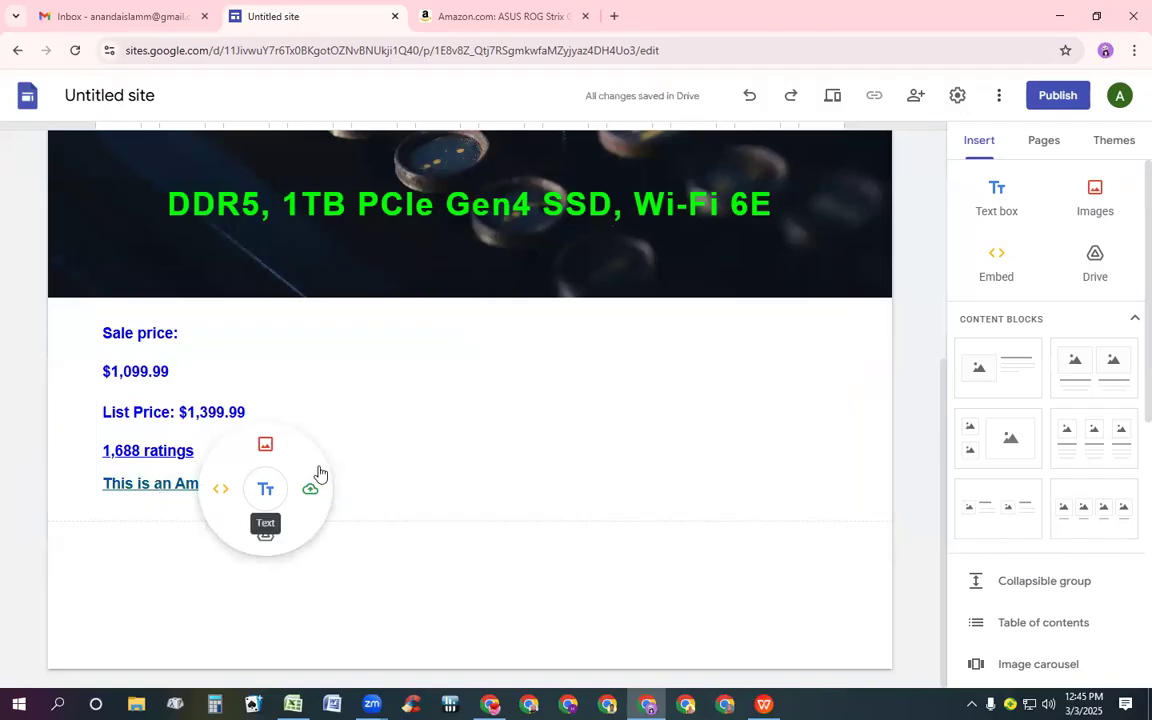
left_click(363, 473)
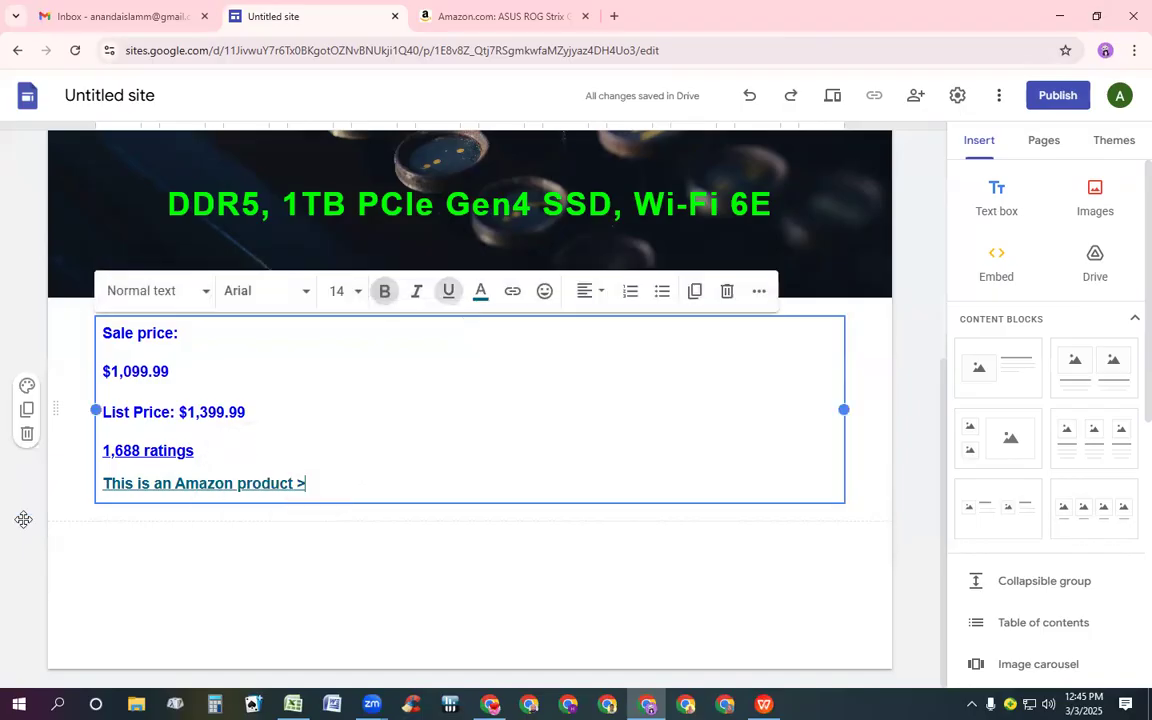
triple_click(180, 484)
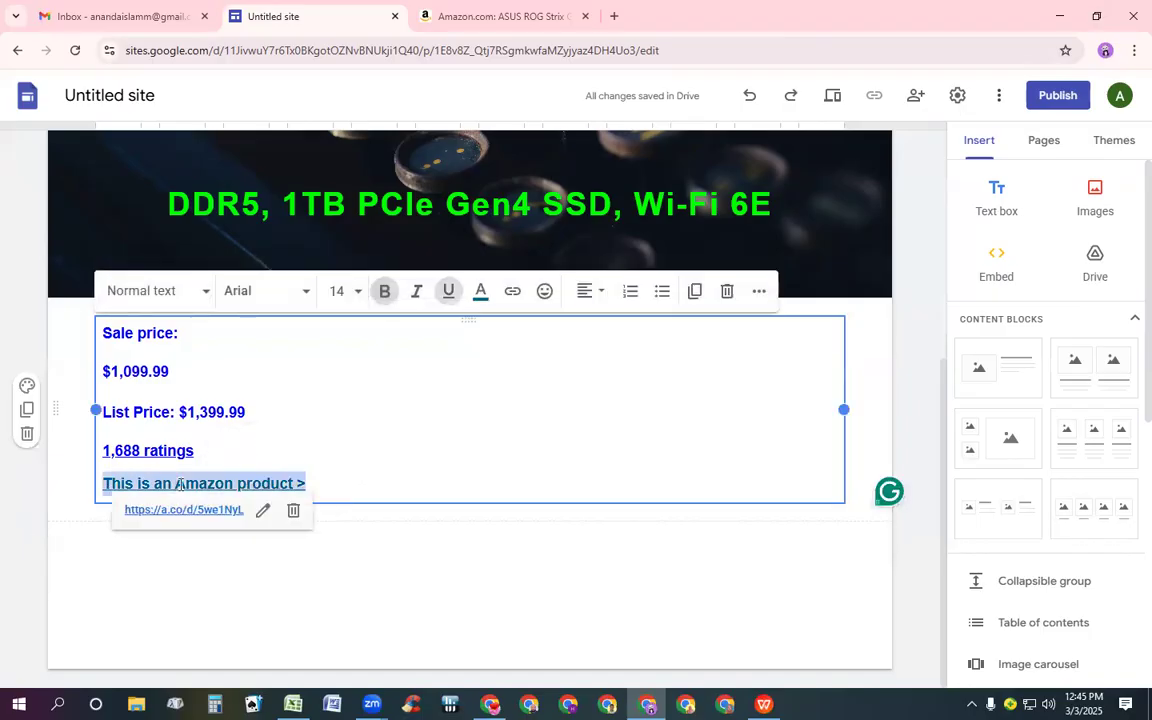
left_click(486, 296)
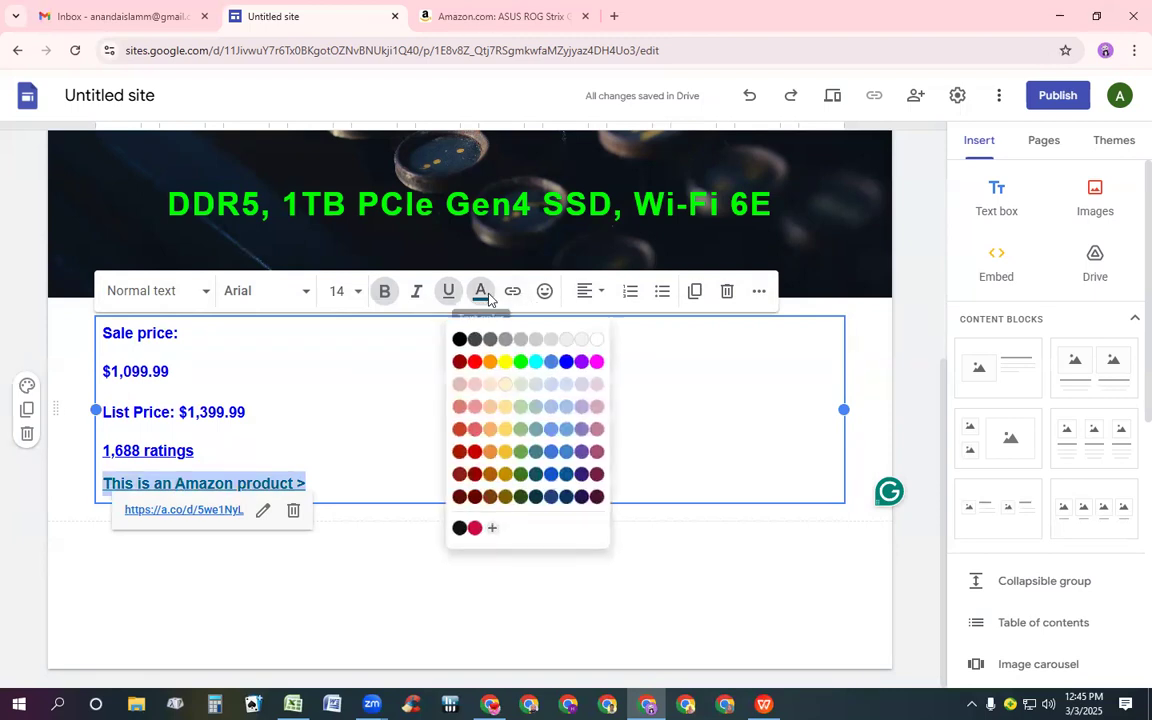
left_click(475, 361)
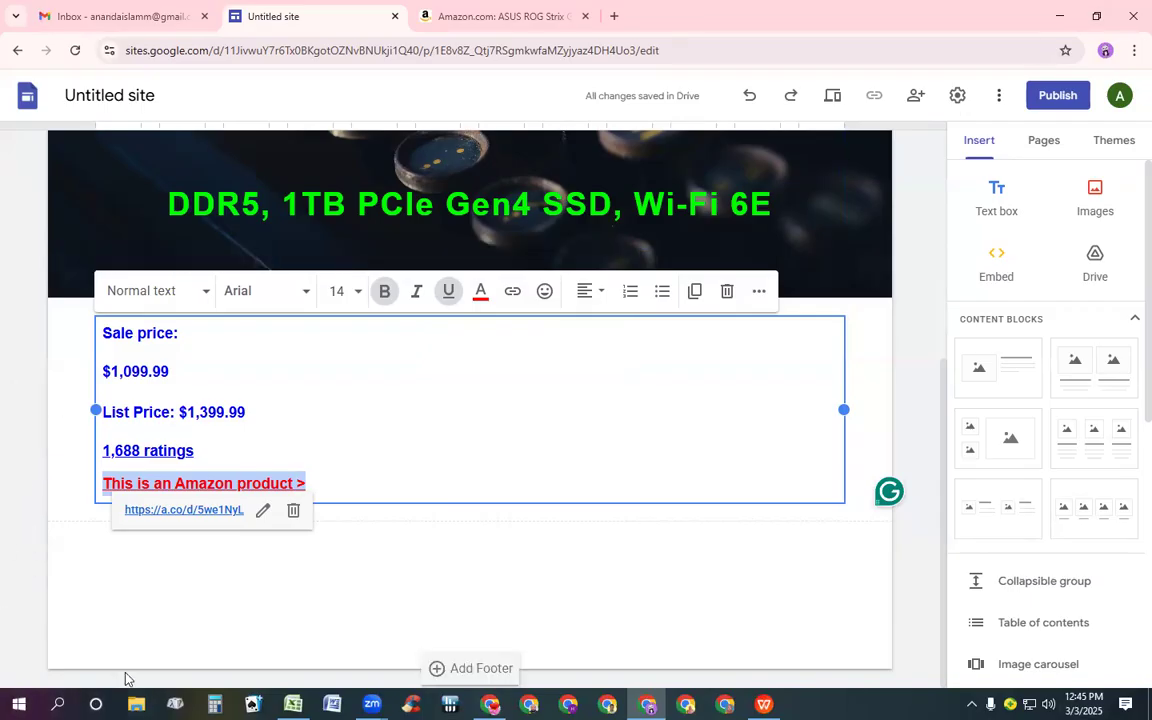
Add two two-image content blocks below the text box
scroll(220, 545, "up", 1)
scroll(220, 545, "down", 1)
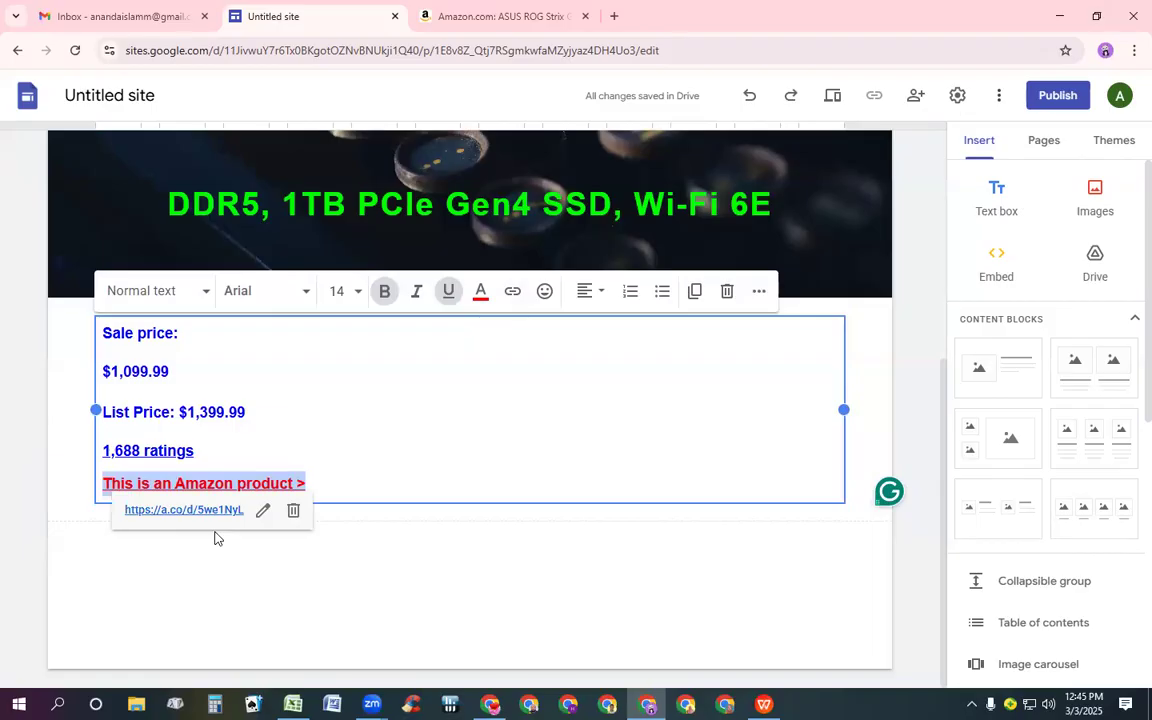
left_click(416, 412)
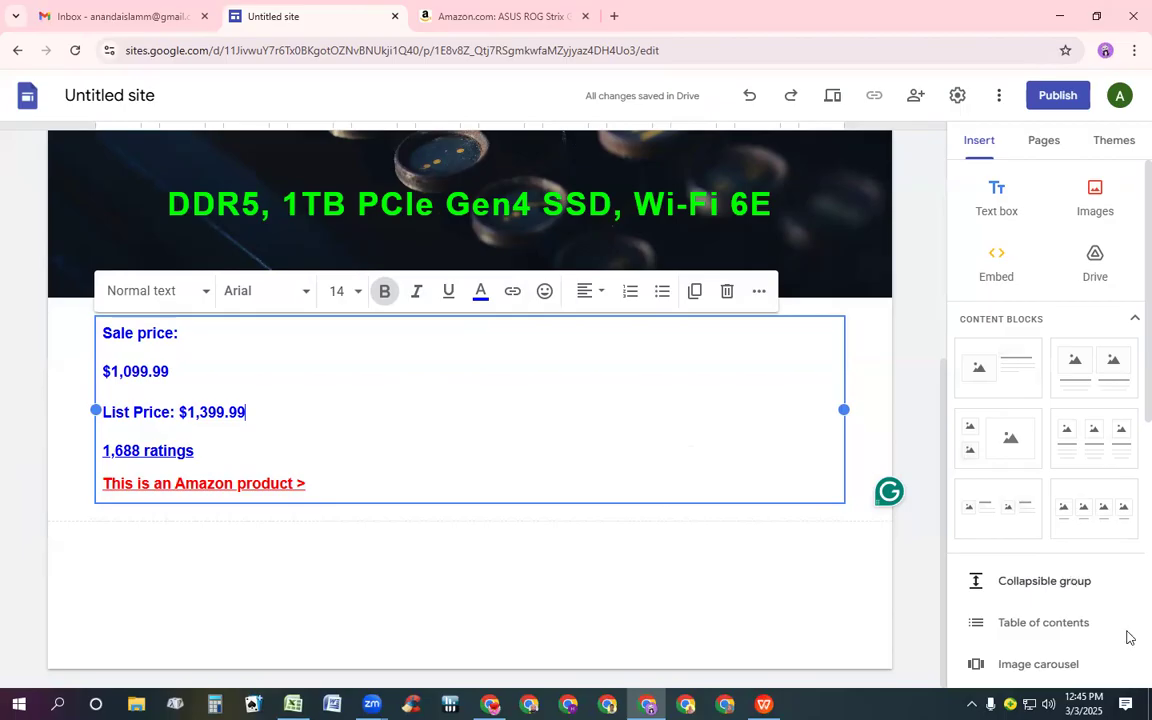
left_click(1105, 377)
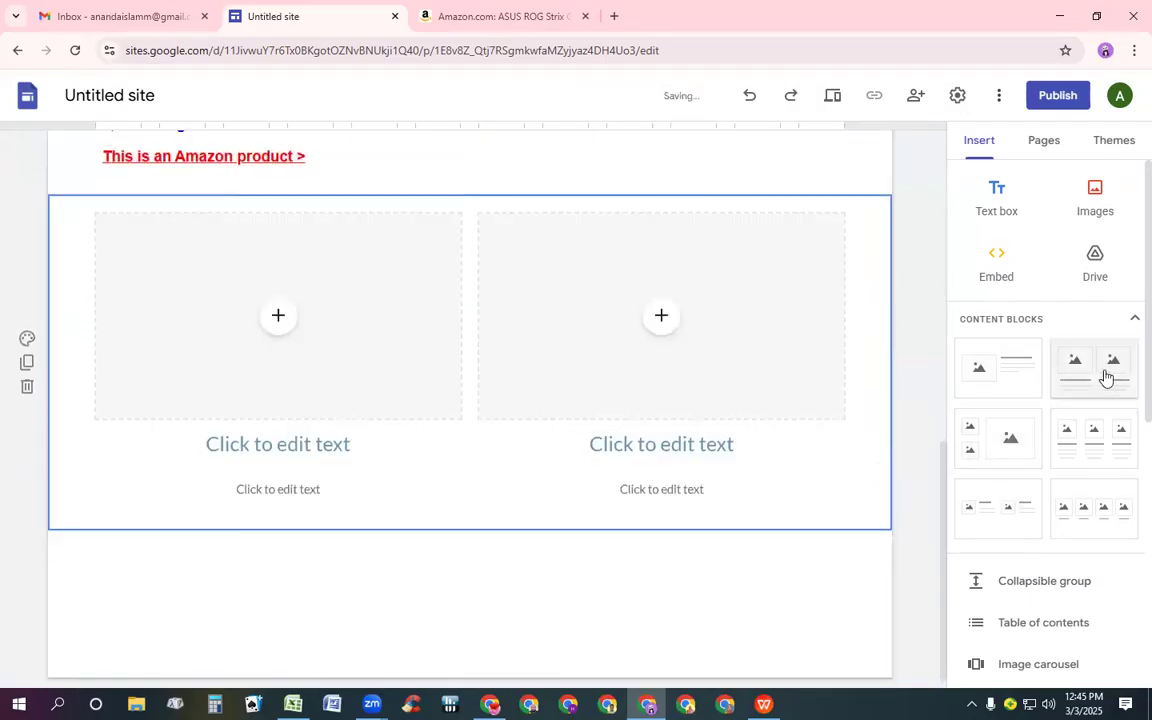
left_click(1105, 377)
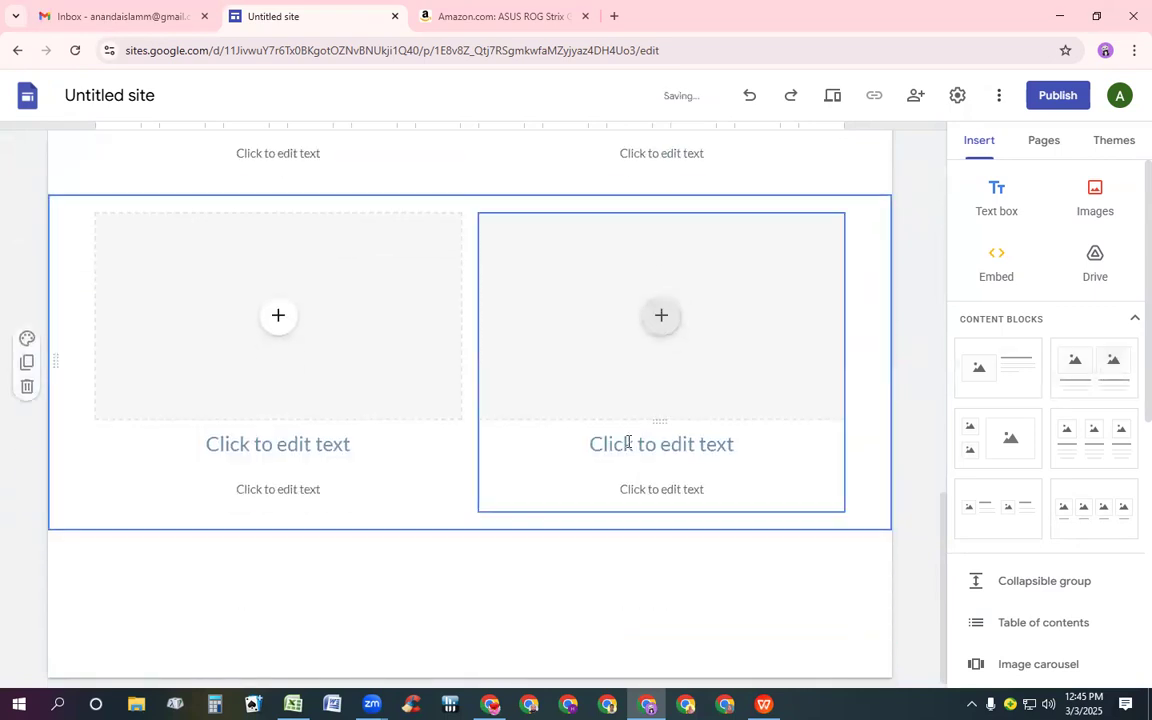
scroll(625, 440, "up", 3)
scroll(628, 442, "up", 3)
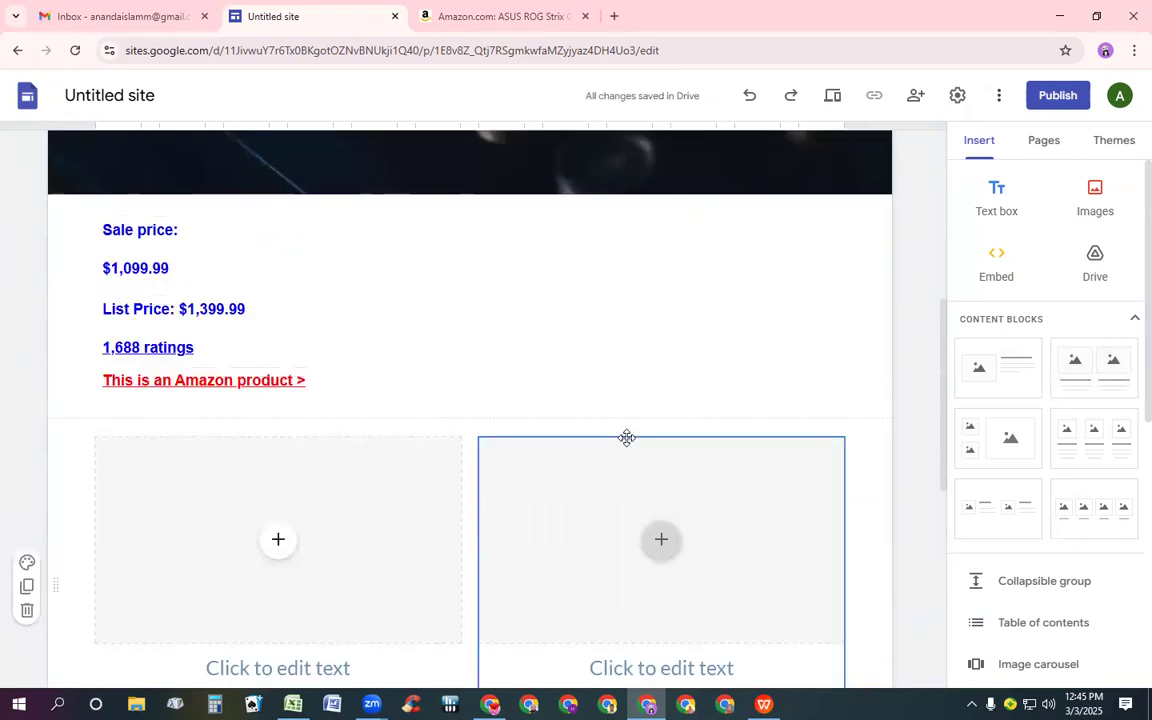
scroll(627, 443, "down", 4)
scroll(626, 441, "down", 1)
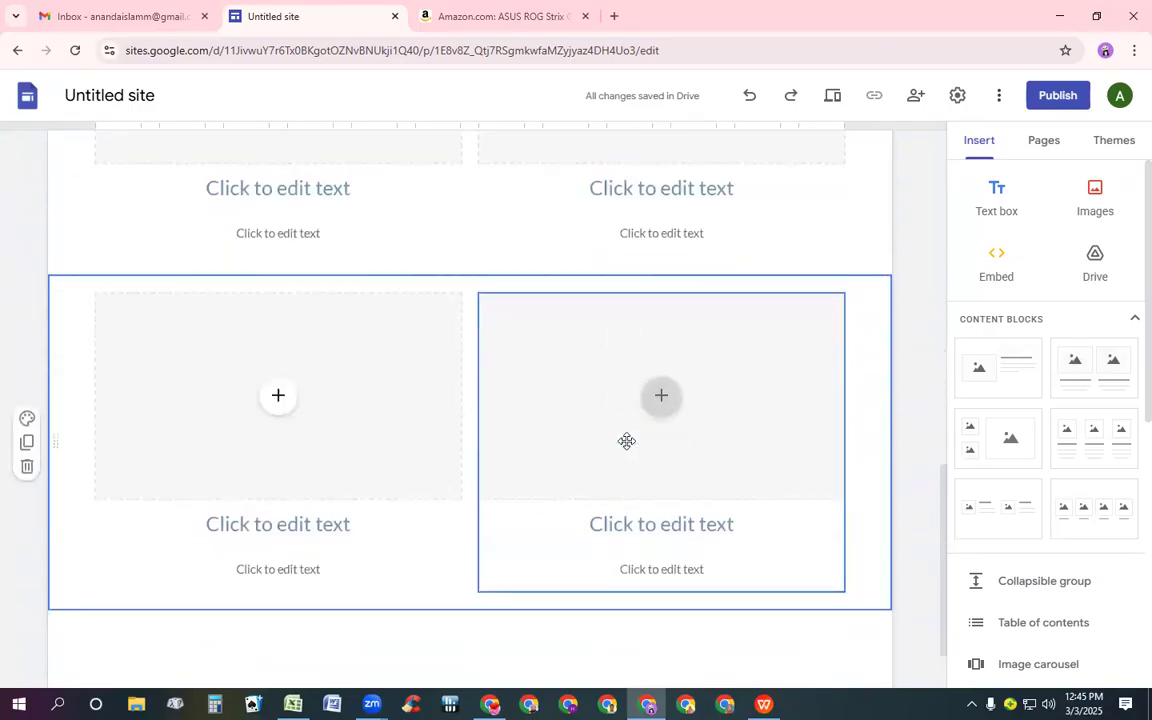
Switch to the Amazon tab, open the product image gallery, and save the main laptop image to the Desktop
left_click(489, 14)
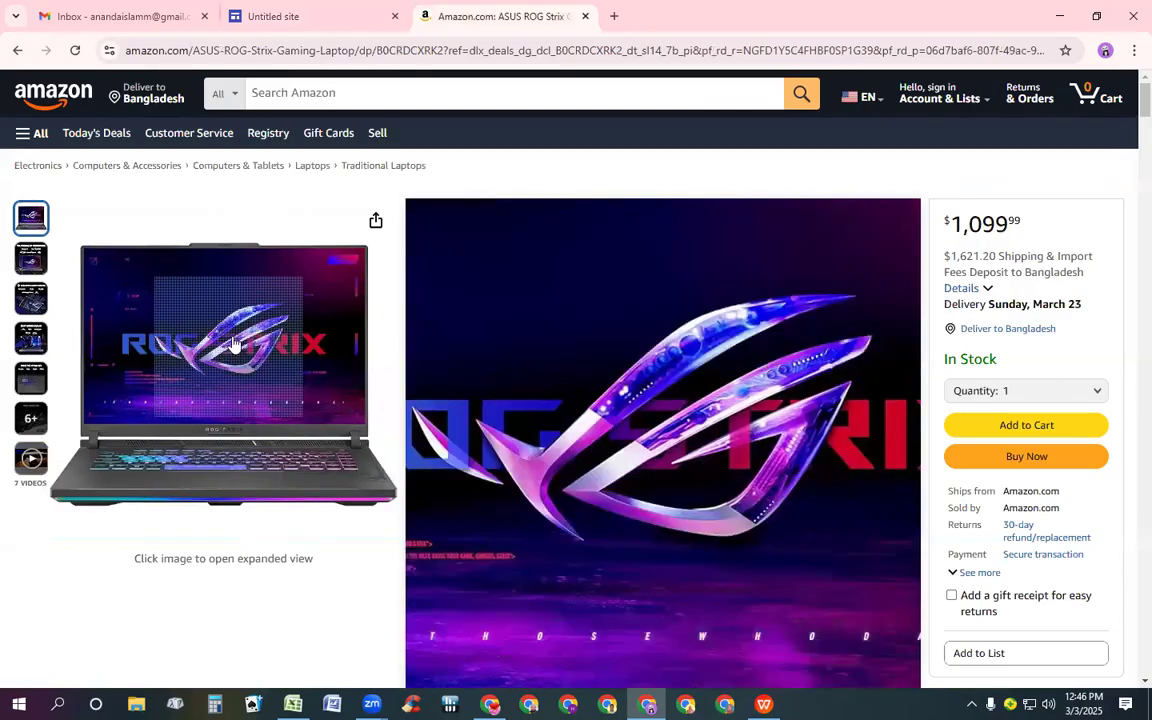
left_click(240, 347)
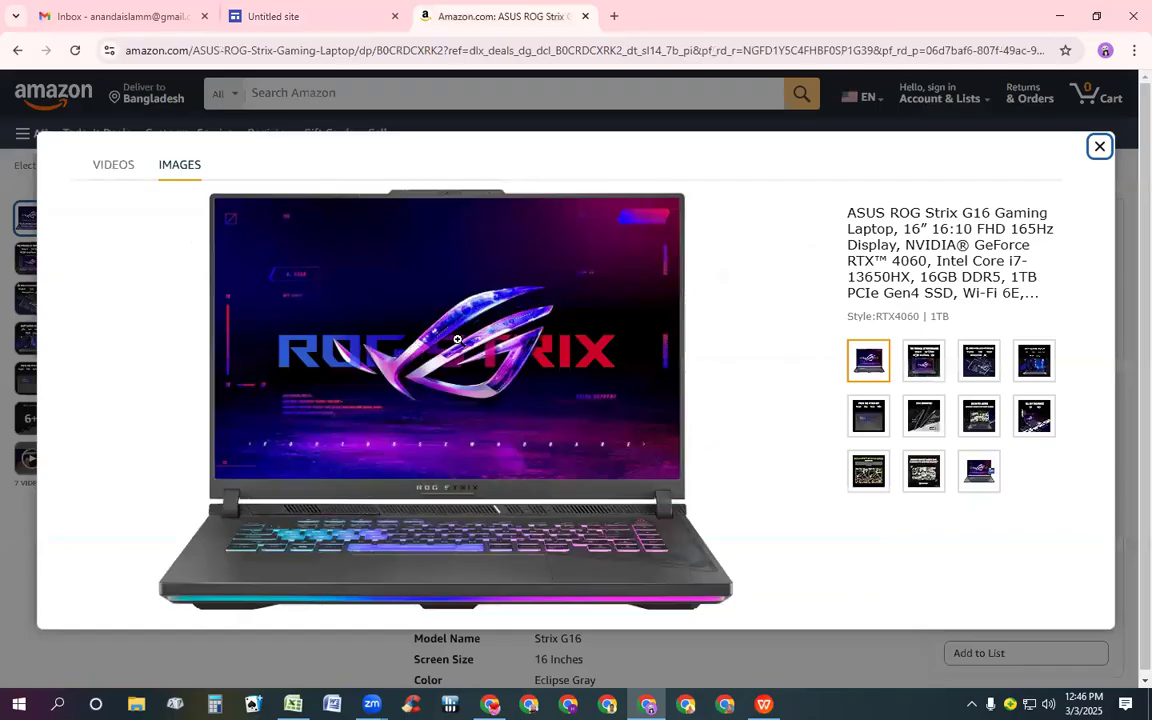
right_click(459, 340)
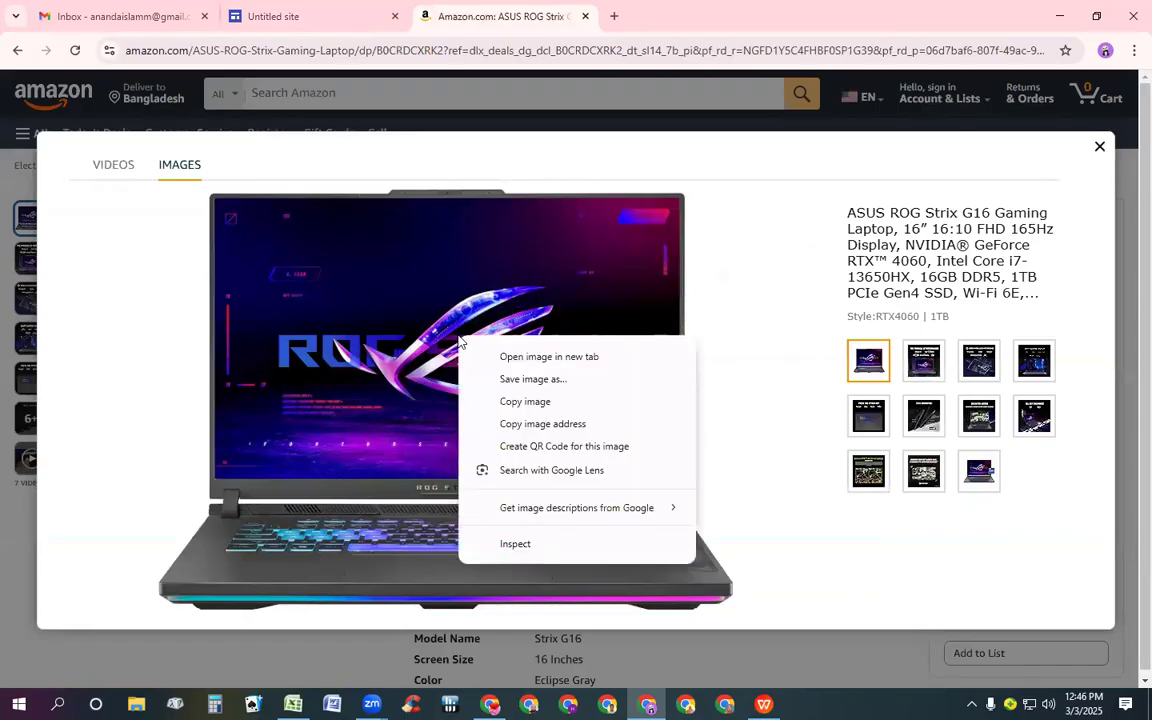
left_click(533, 379)
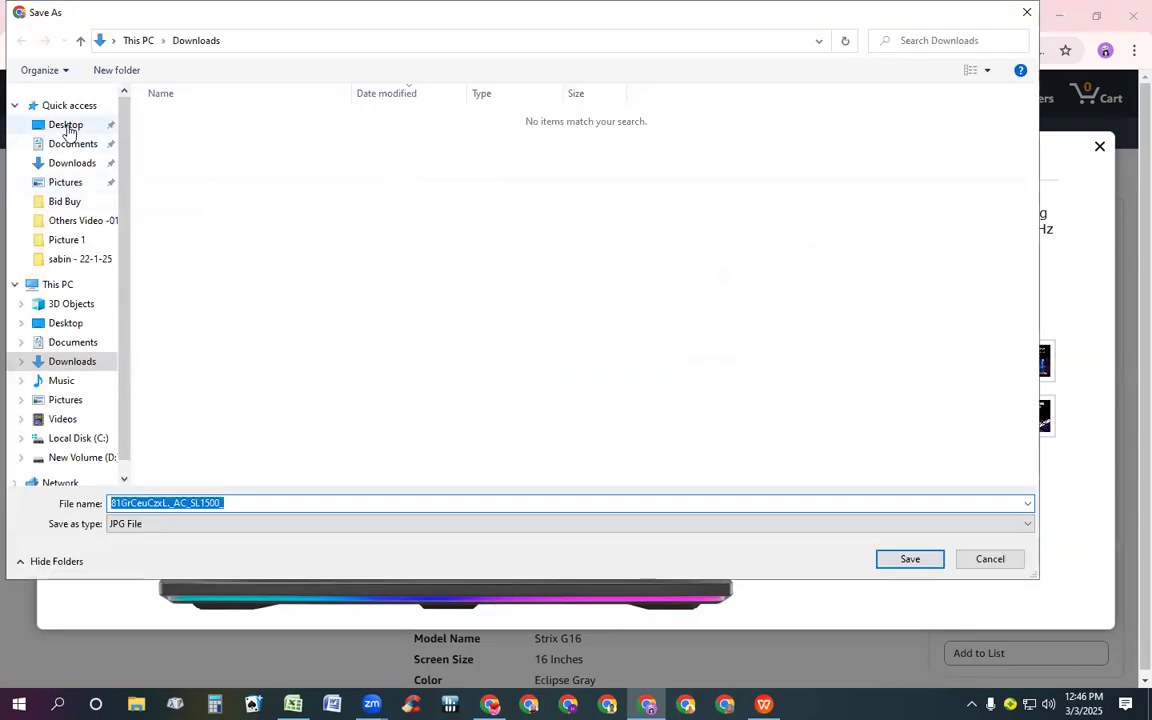
left_click(68, 130)
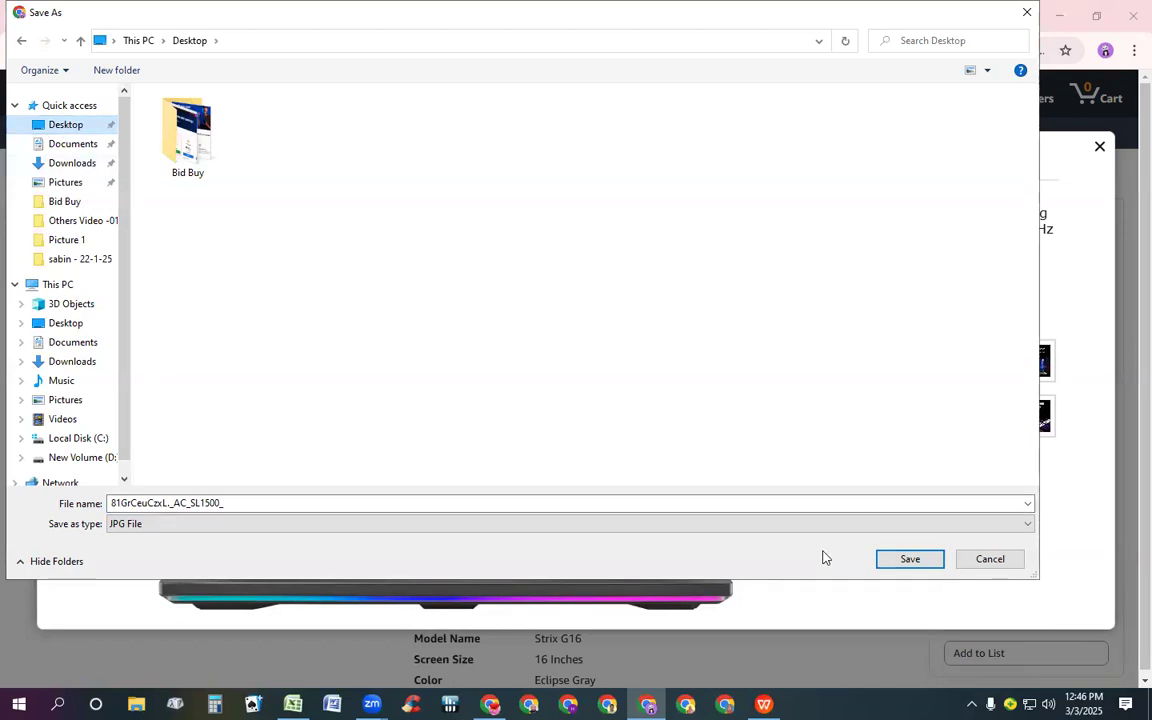
left_click(909, 560)
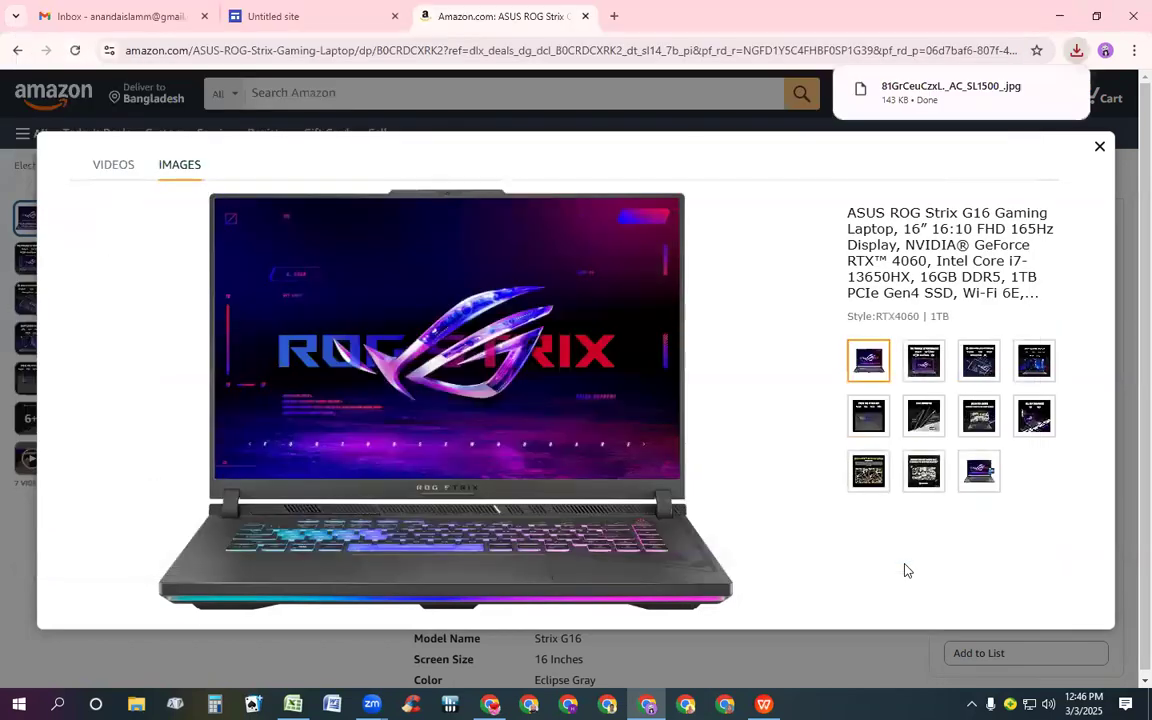
Save the "The Pinnacle of Performance" gallery image to the Desktop
left_click(925, 364)
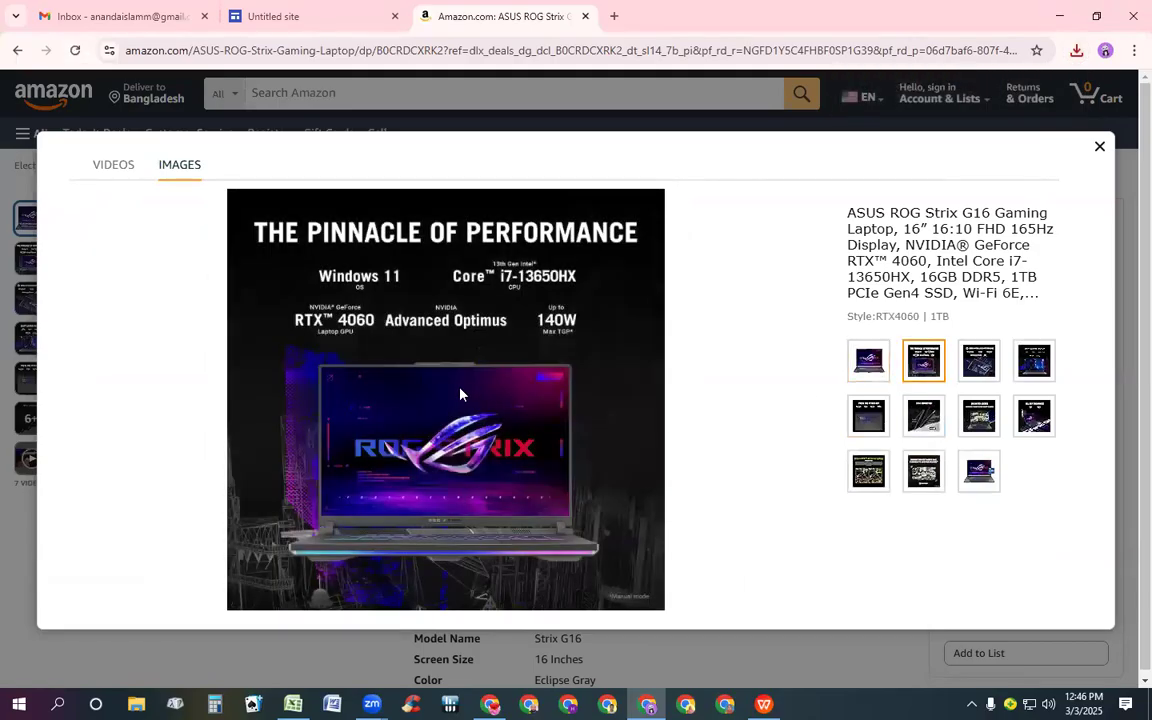
right_click(460, 394)
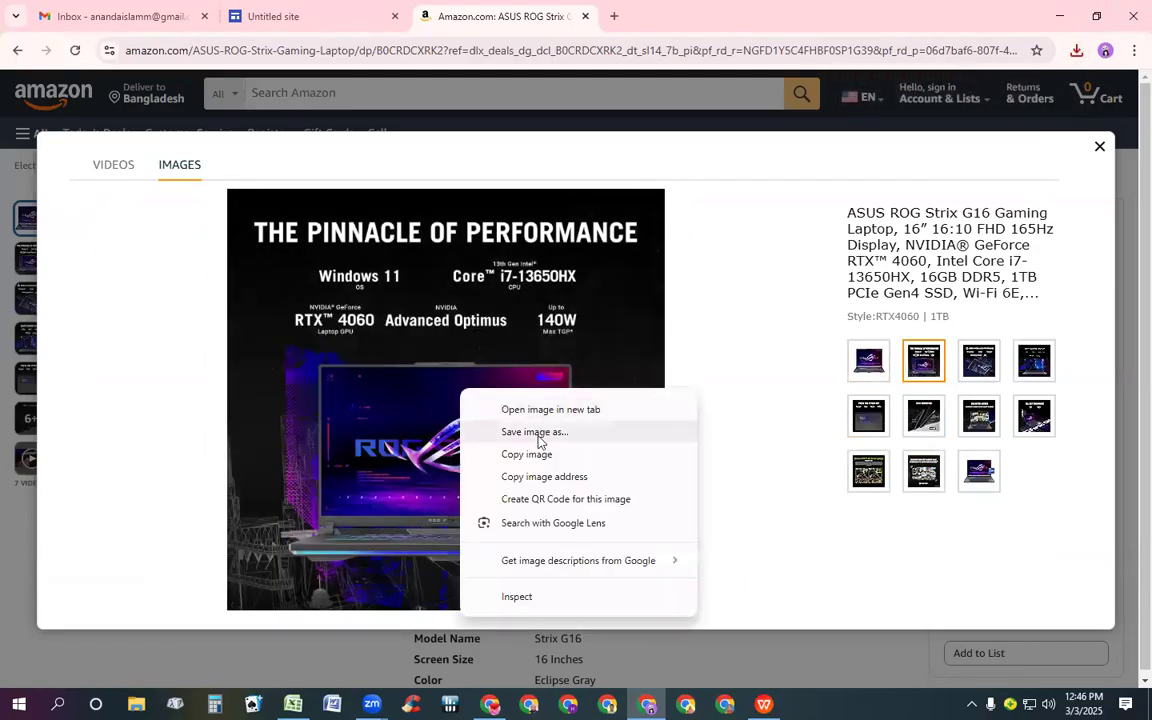
left_click(535, 432)
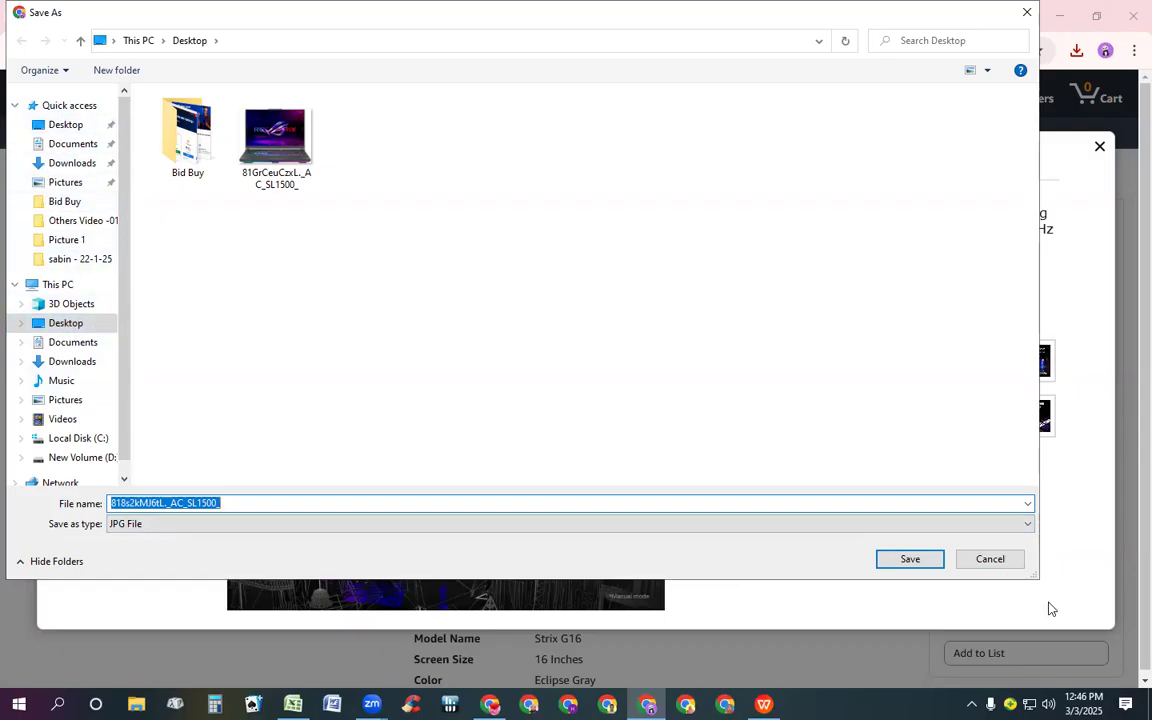
left_click(912, 570)
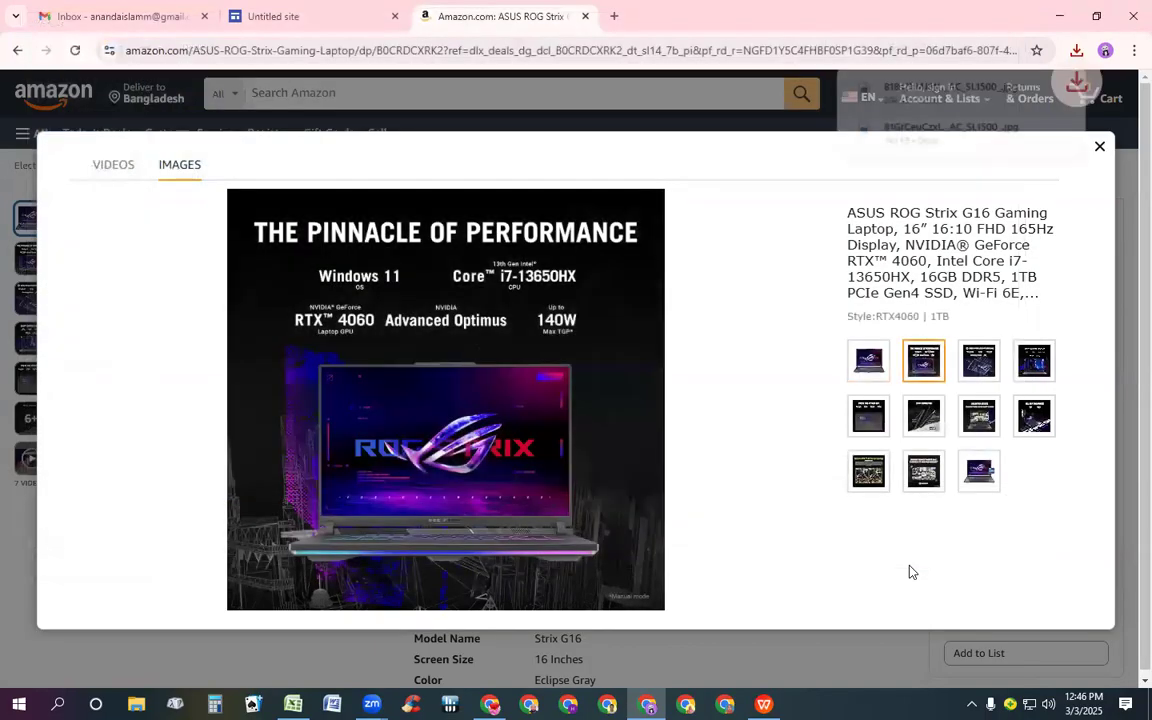
Save the "ROG Intelligent Cooling" gallery image to the Desktop
left_click(979, 363)
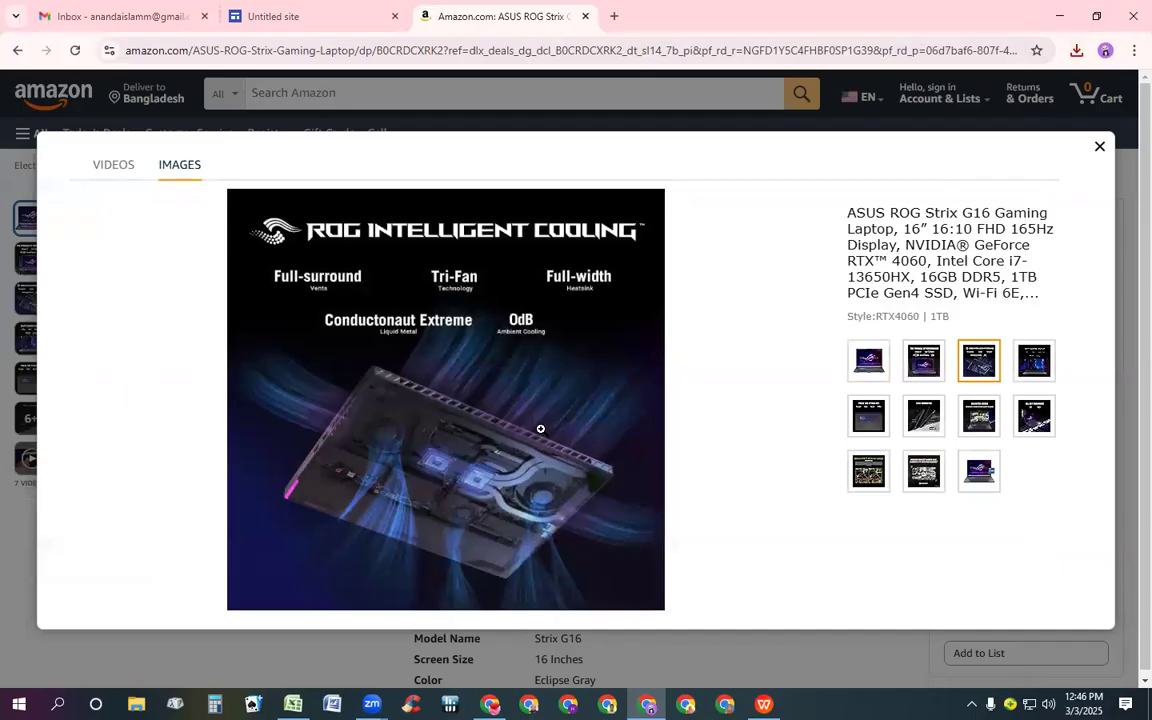
right_click(540, 429)
left_click(631, 474)
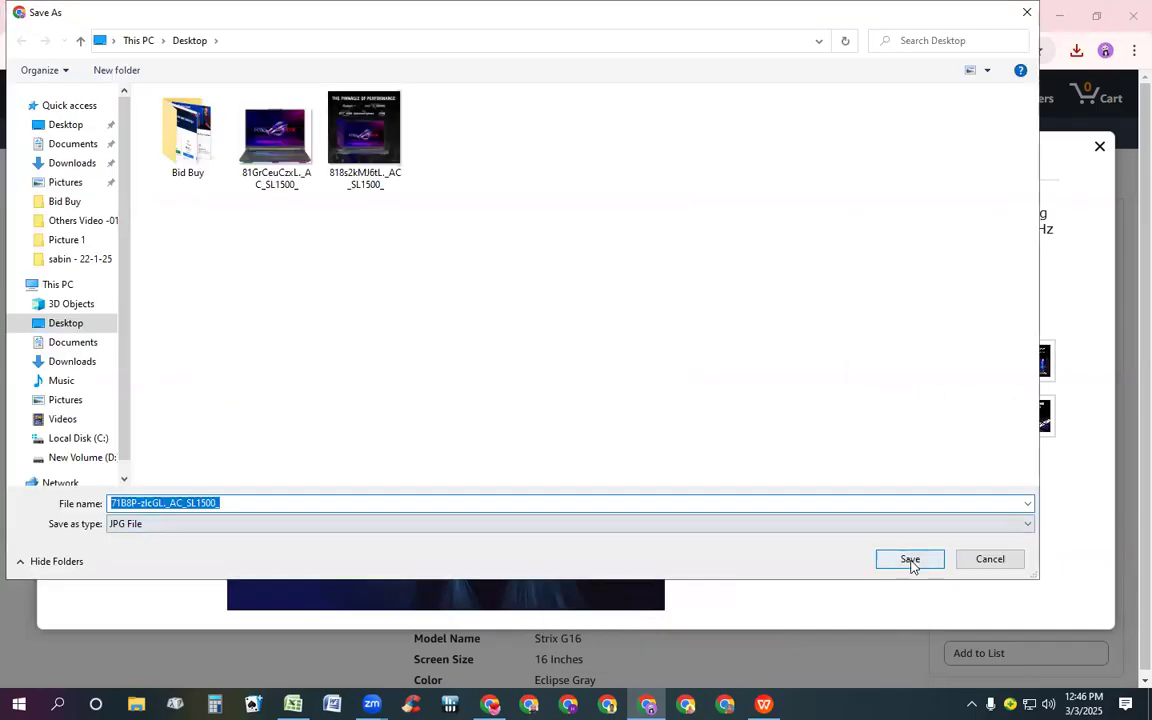
left_click(910, 563)
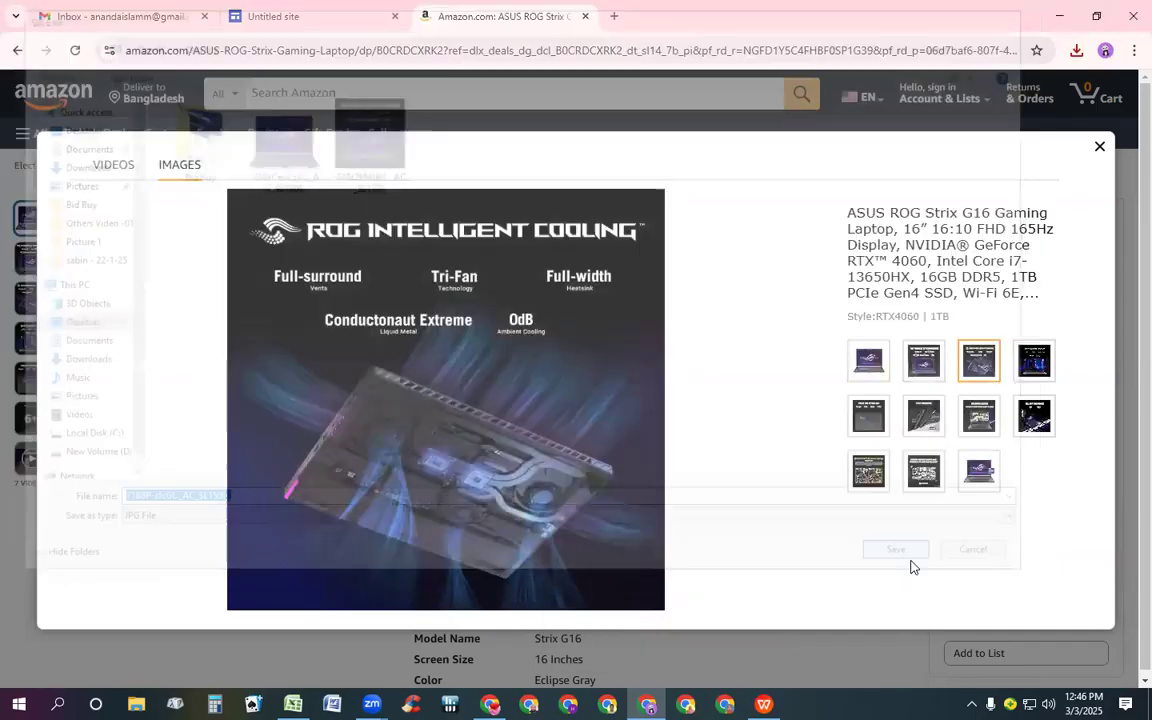
Save the "Swift Gaming Display" gallery image to the Desktop
left_click(1033, 368)
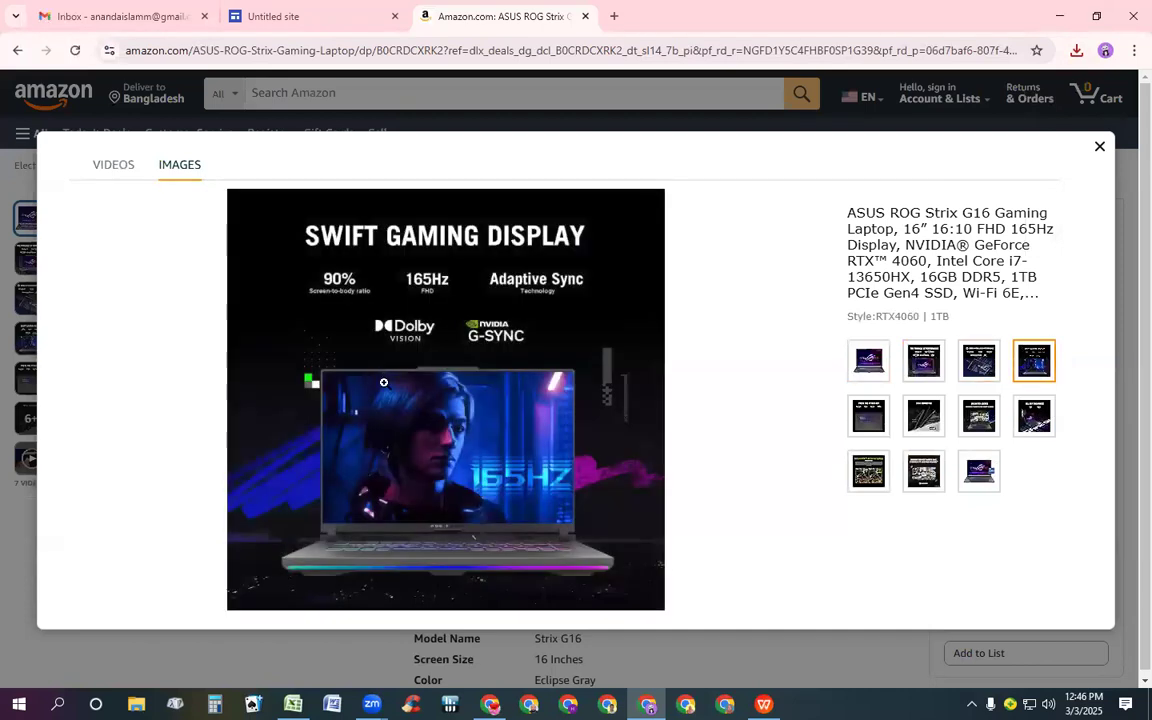
right_click(383, 382)
left_click(471, 427)
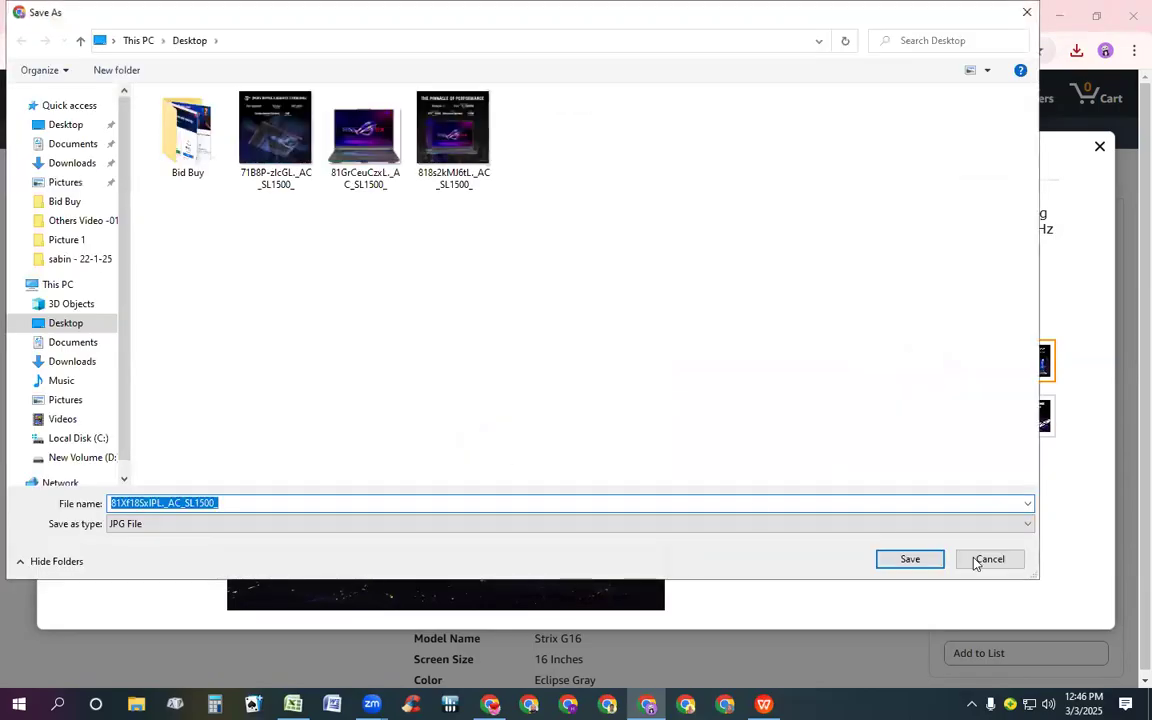
left_click(931, 561)
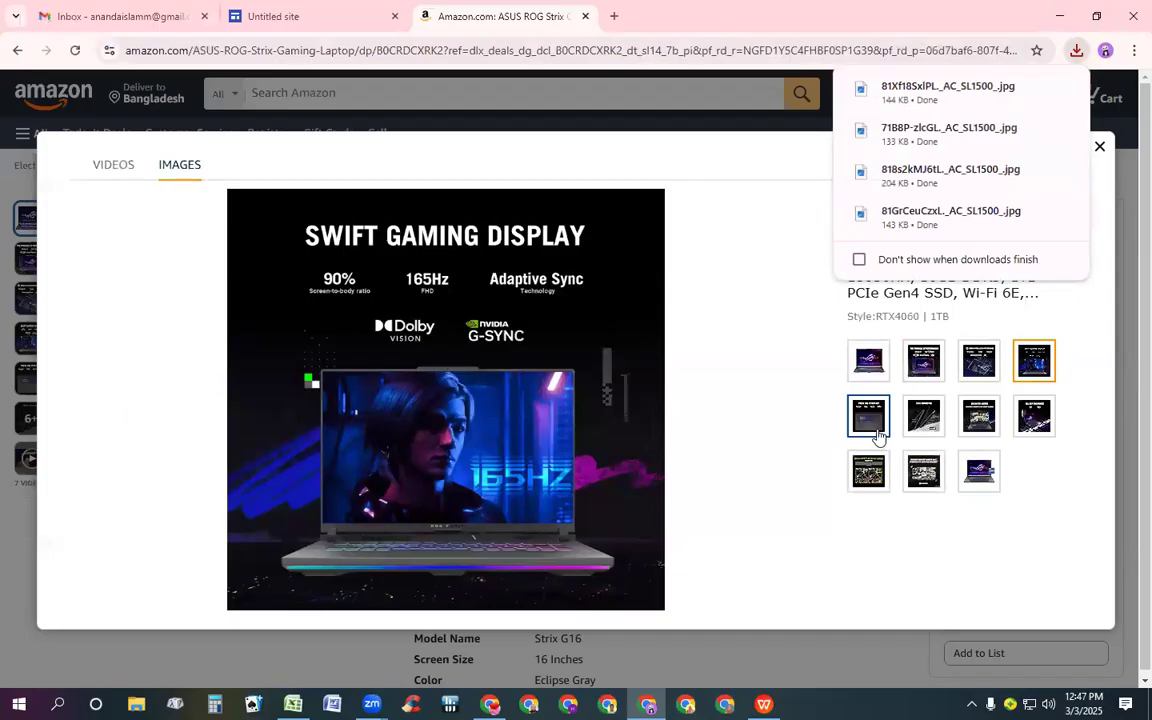
Save the "All Day Endurance" gallery image to the Desktop
left_click(979, 472)
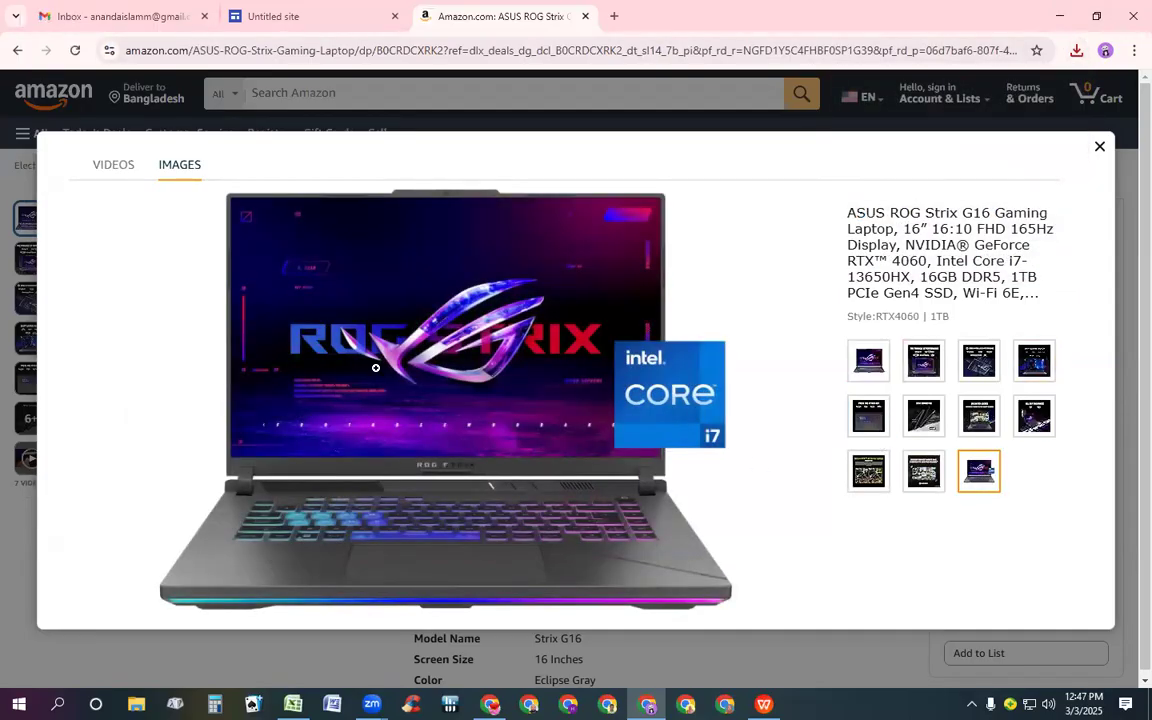
left_click(869, 363)
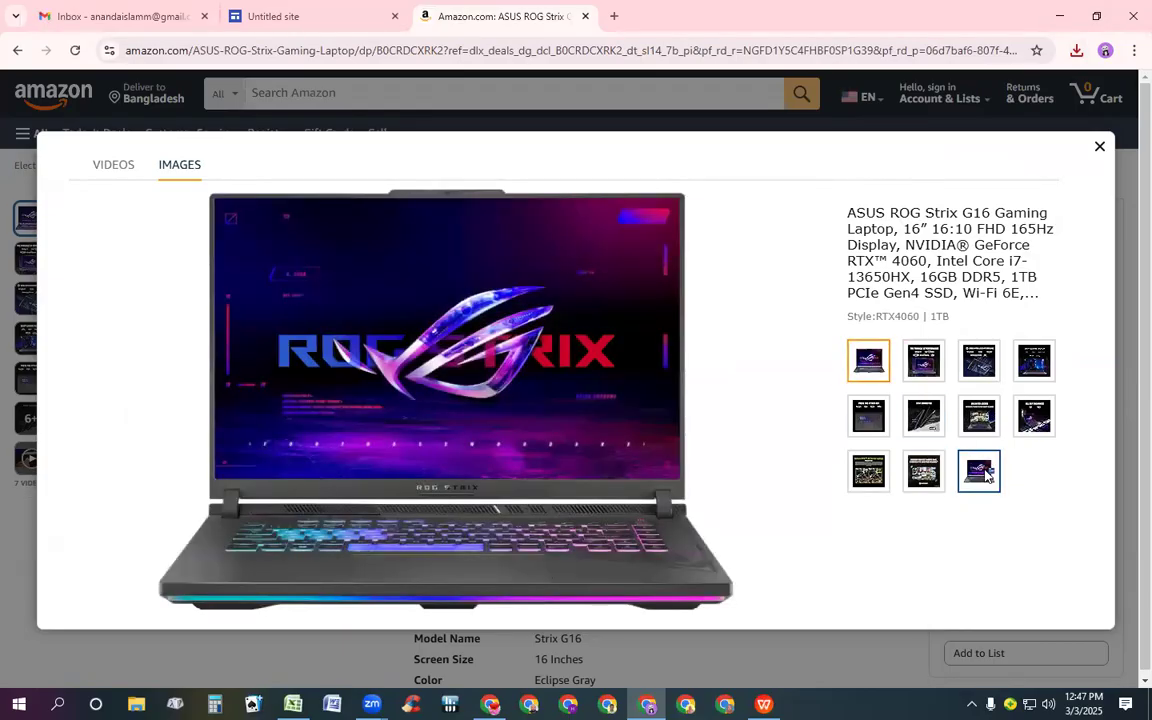
left_click(985, 474)
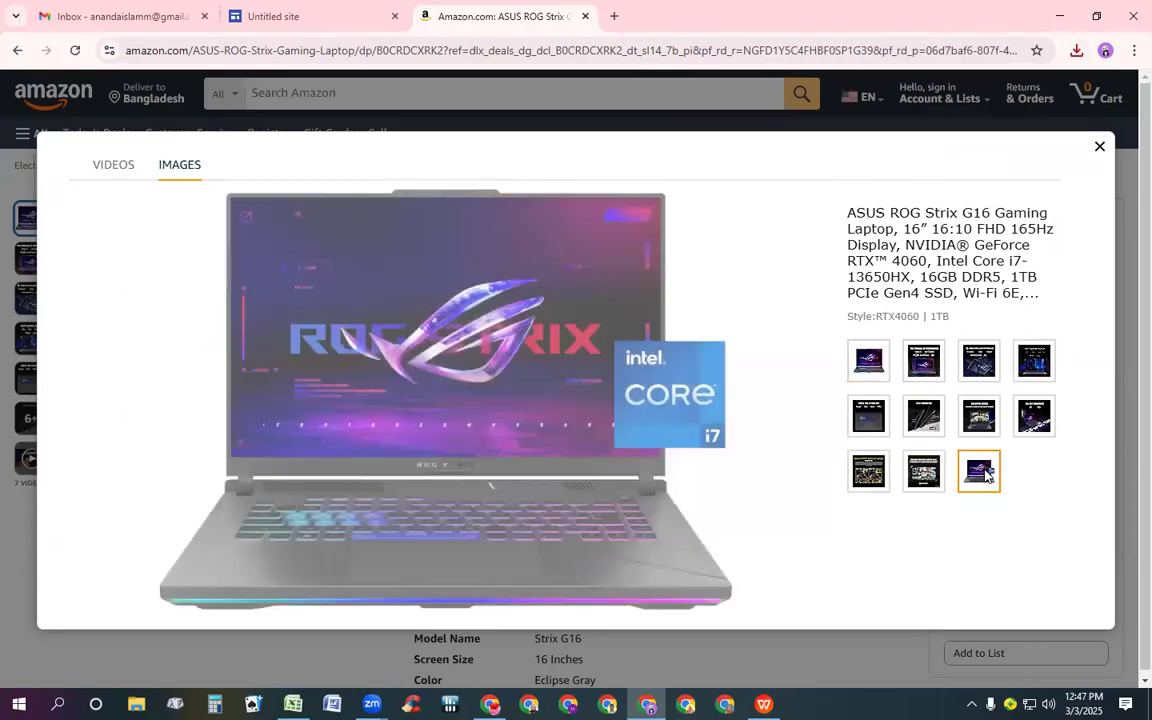
left_click(1034, 416)
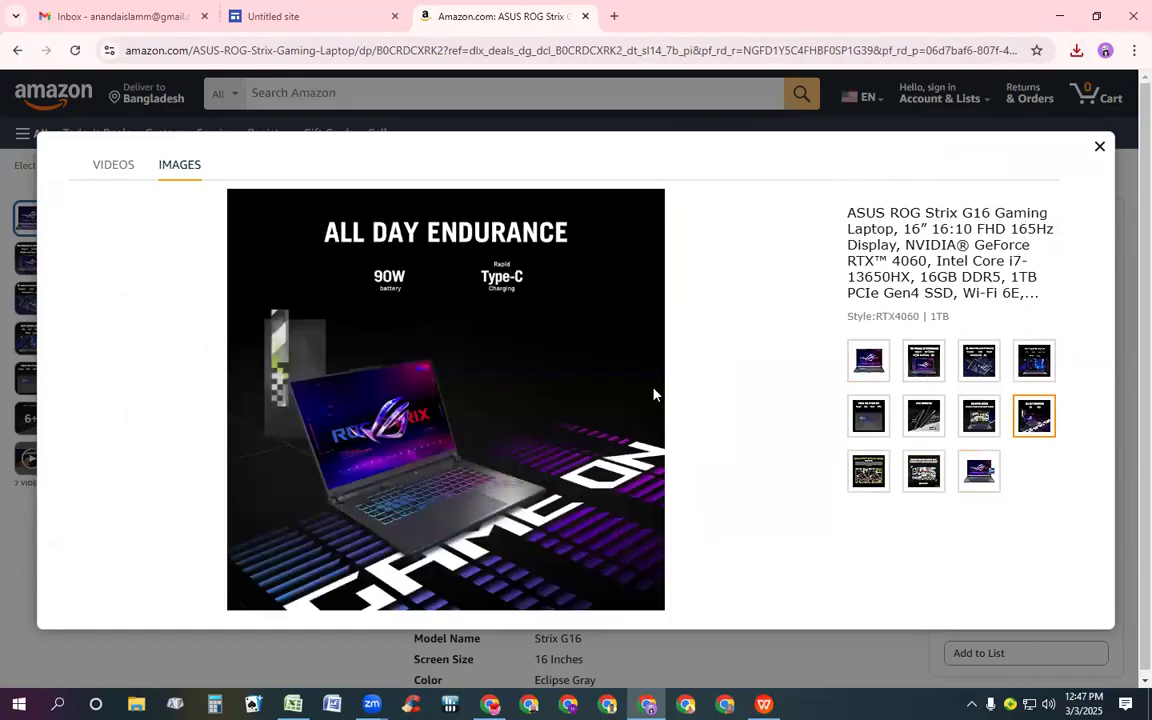
right_click(455, 388)
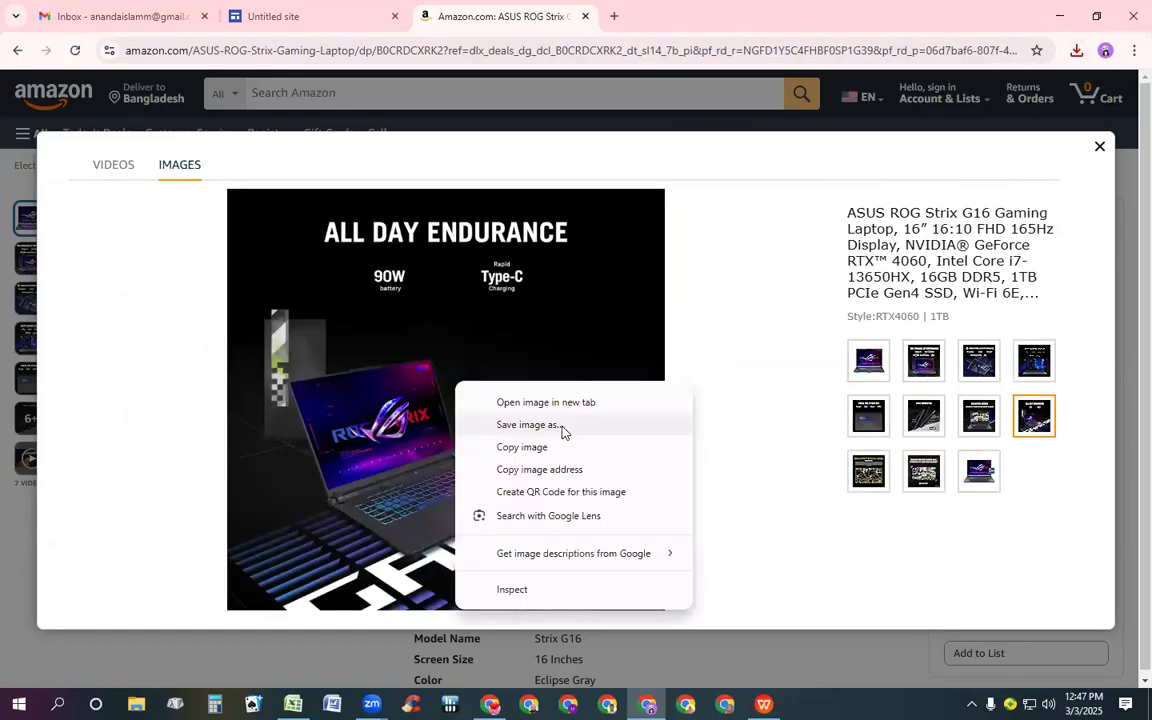
left_click(562, 428)
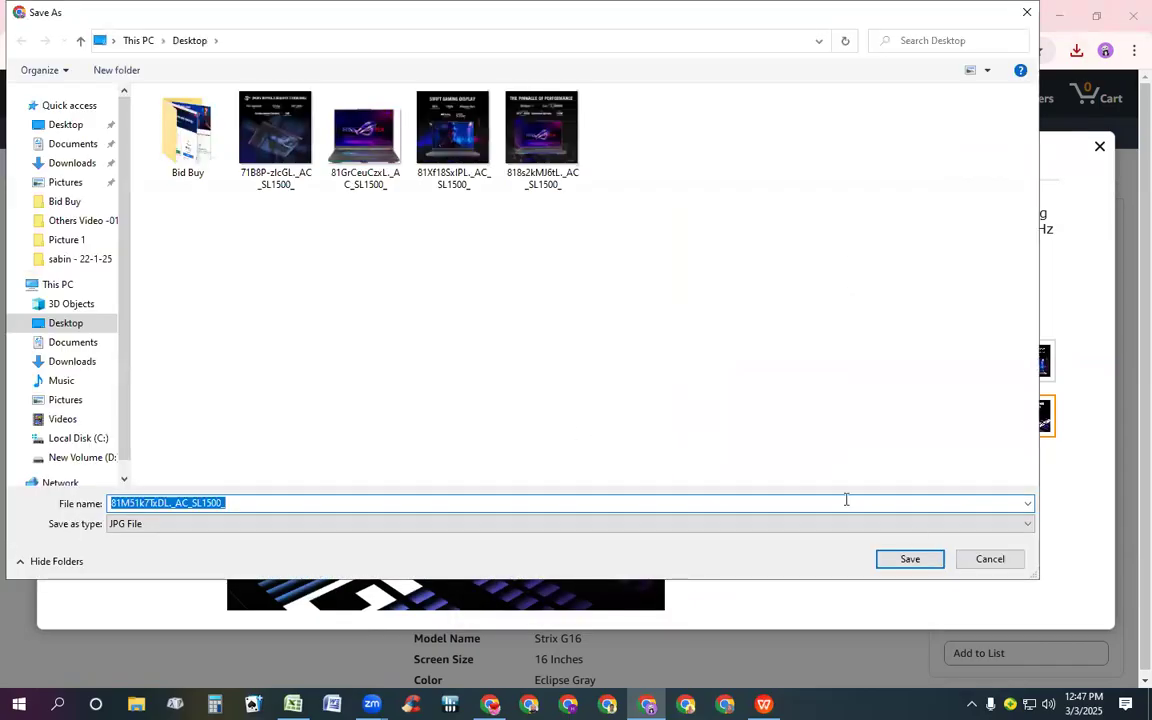
left_click(935, 565)
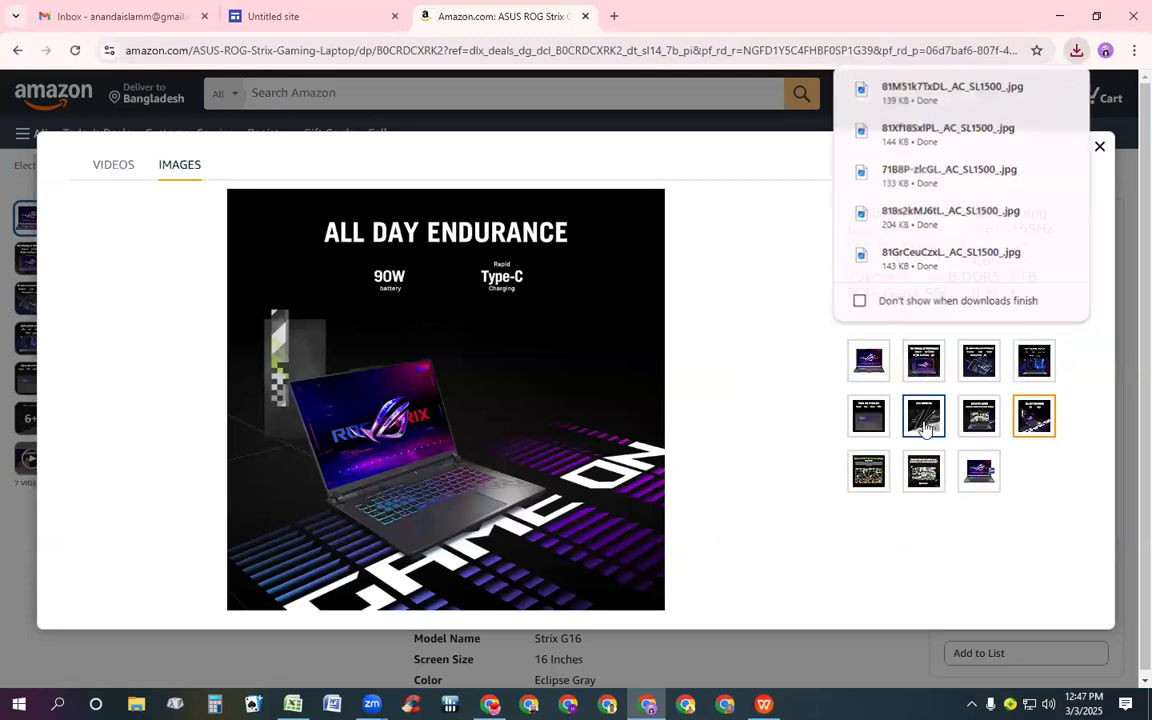
Save the "Stay Connected" gallery image to the Desktop
left_click(922, 420)
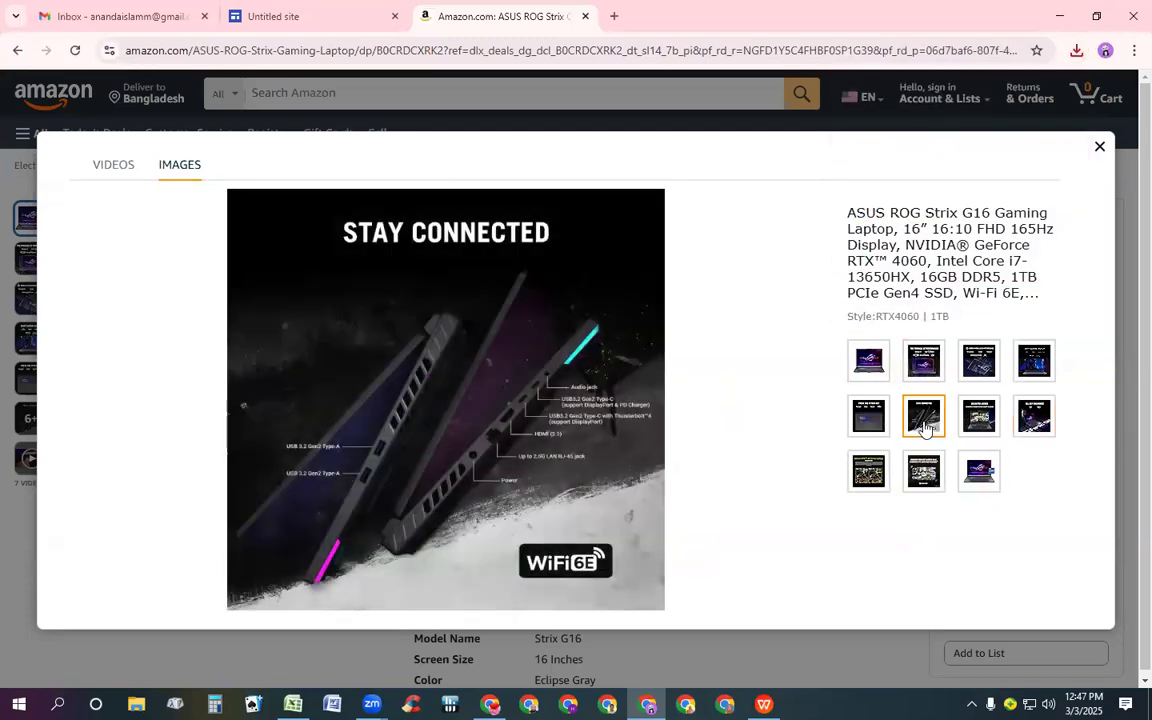
left_click(979, 418)
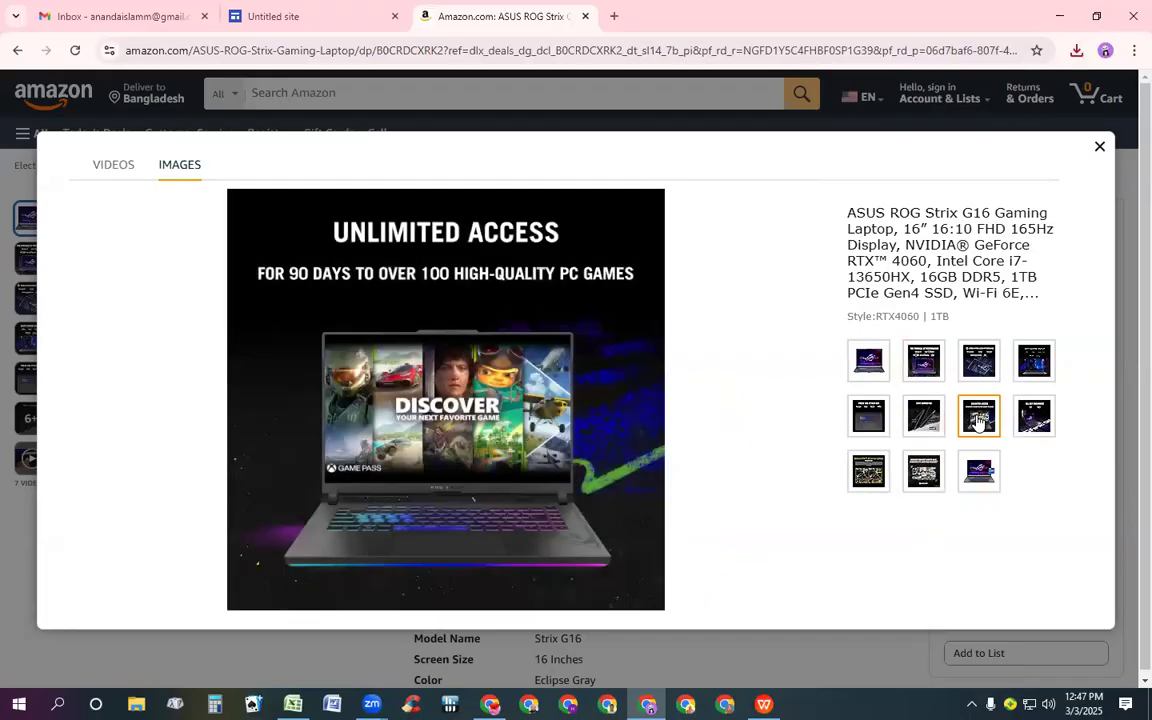
left_click(925, 423)
left_click(1031, 424)
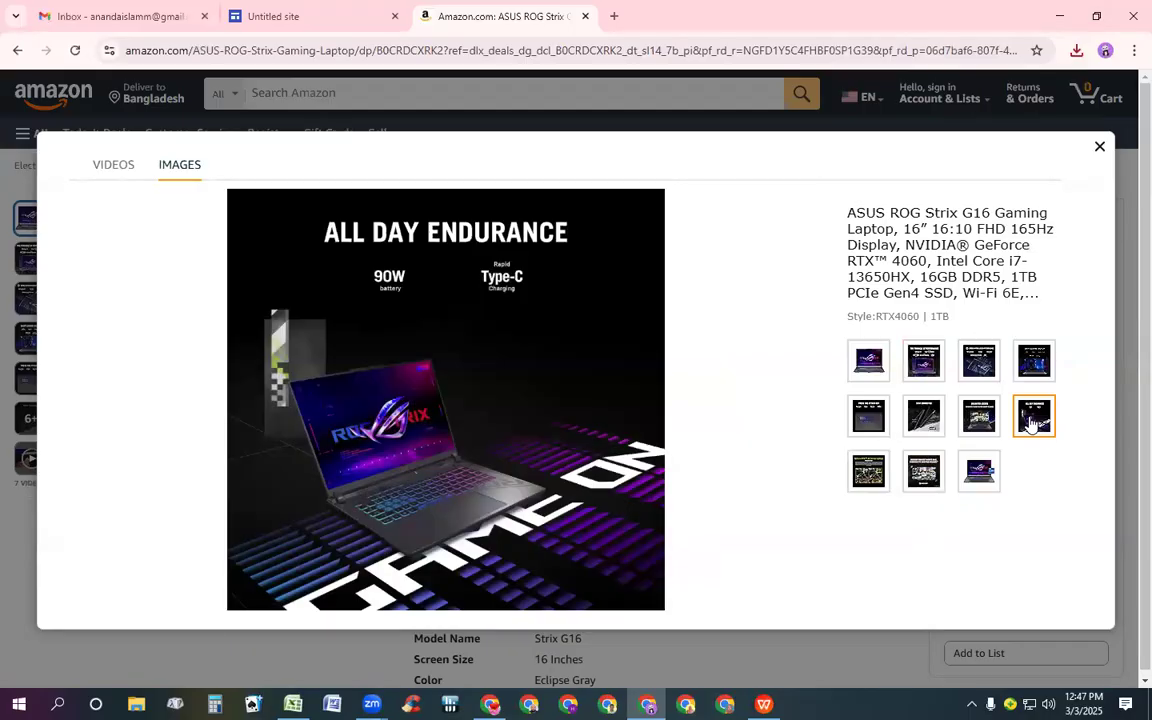
left_click(930, 425)
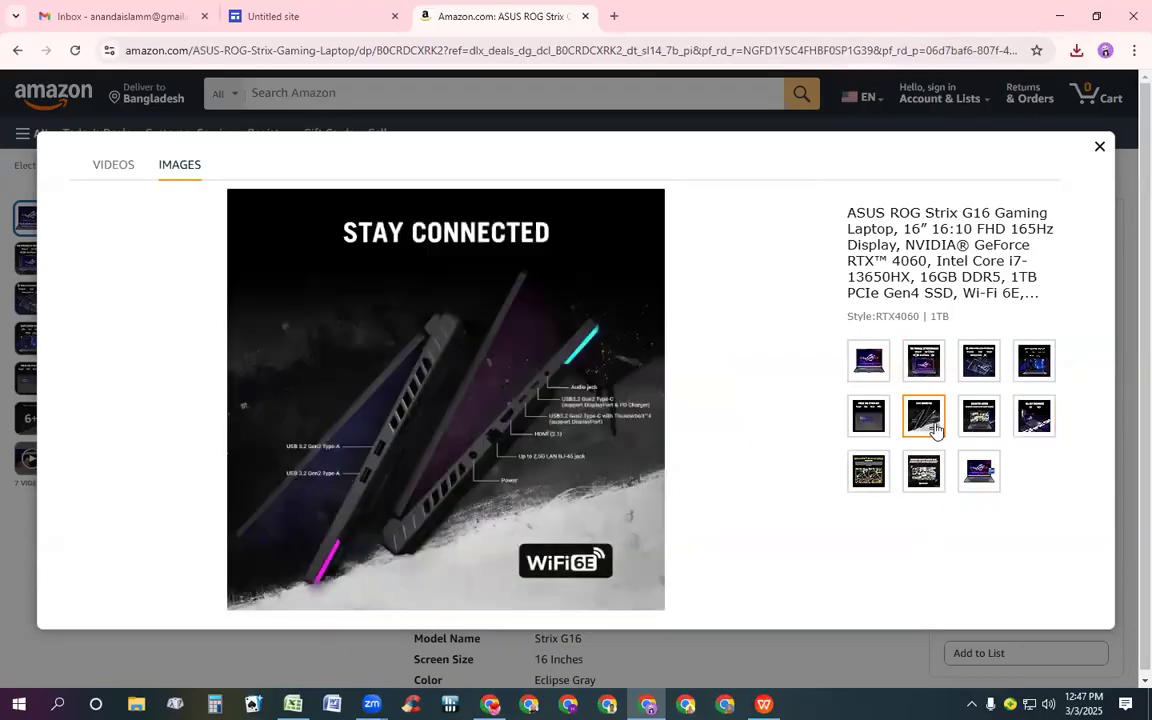
left_click(866, 476)
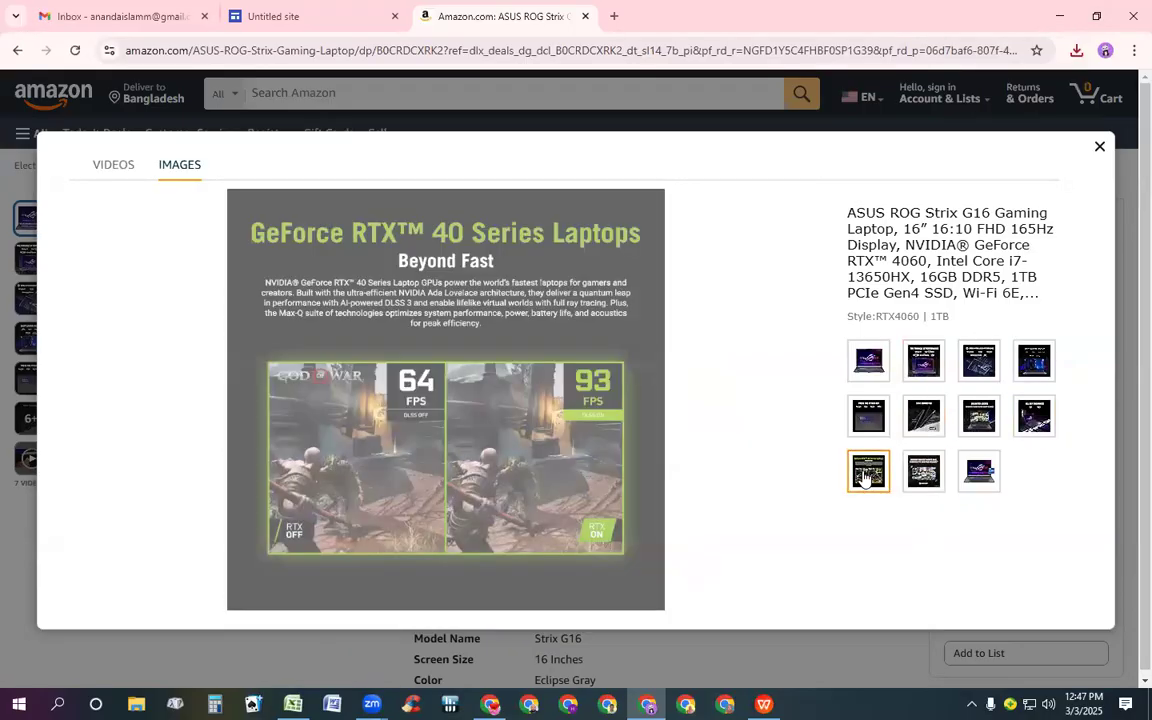
left_click(925, 477)
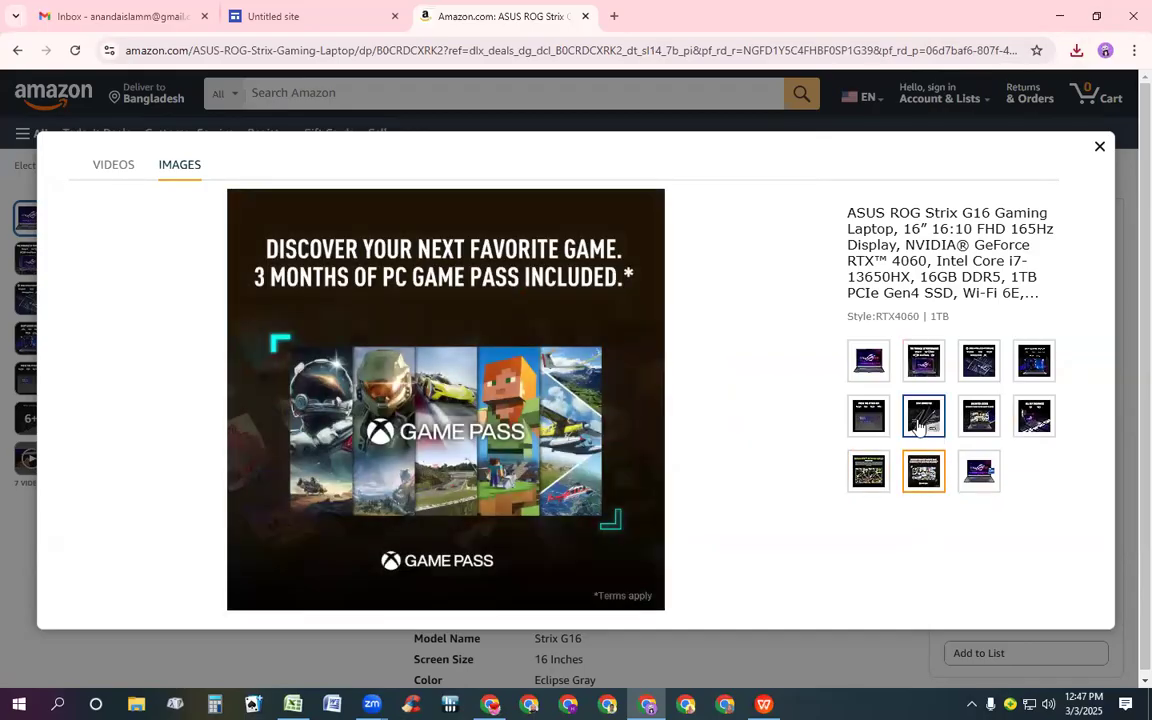
left_click(921, 425)
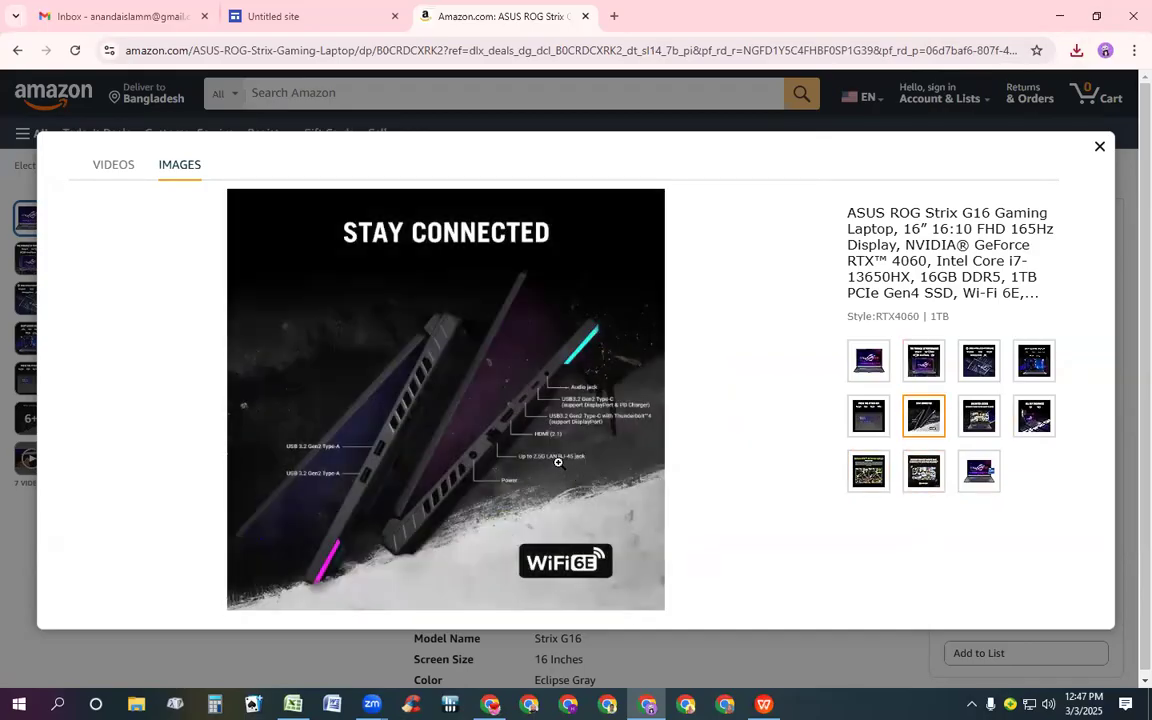
right_click(452, 393)
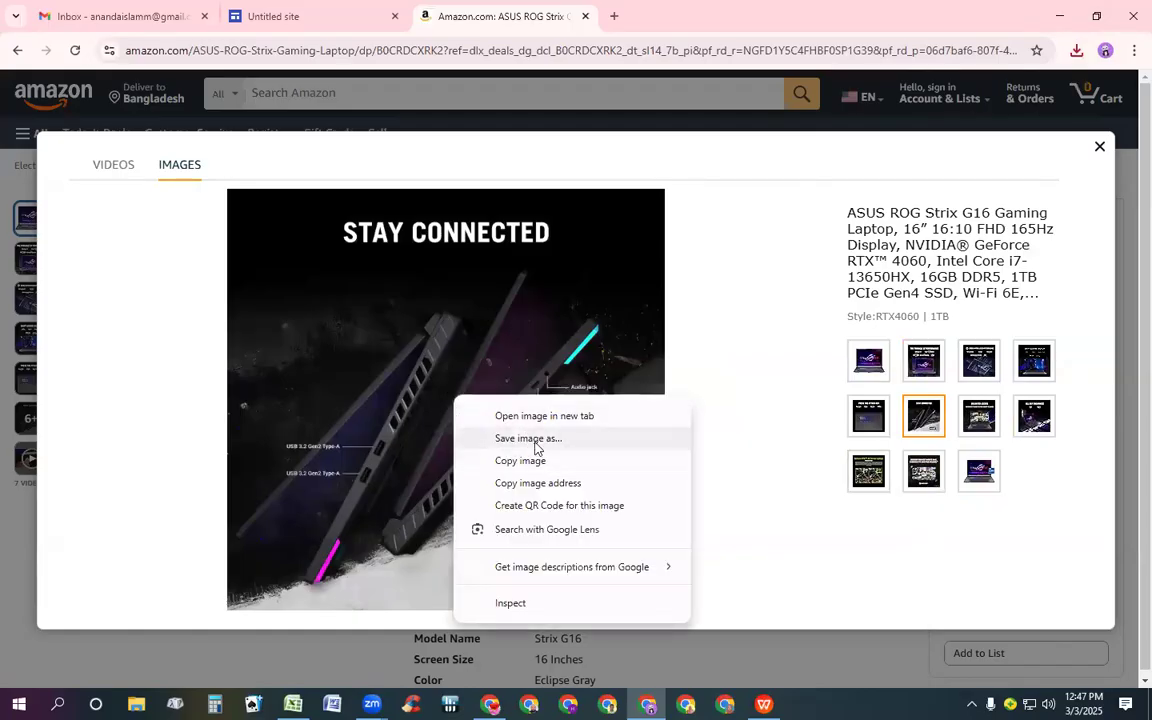
left_click(537, 439)
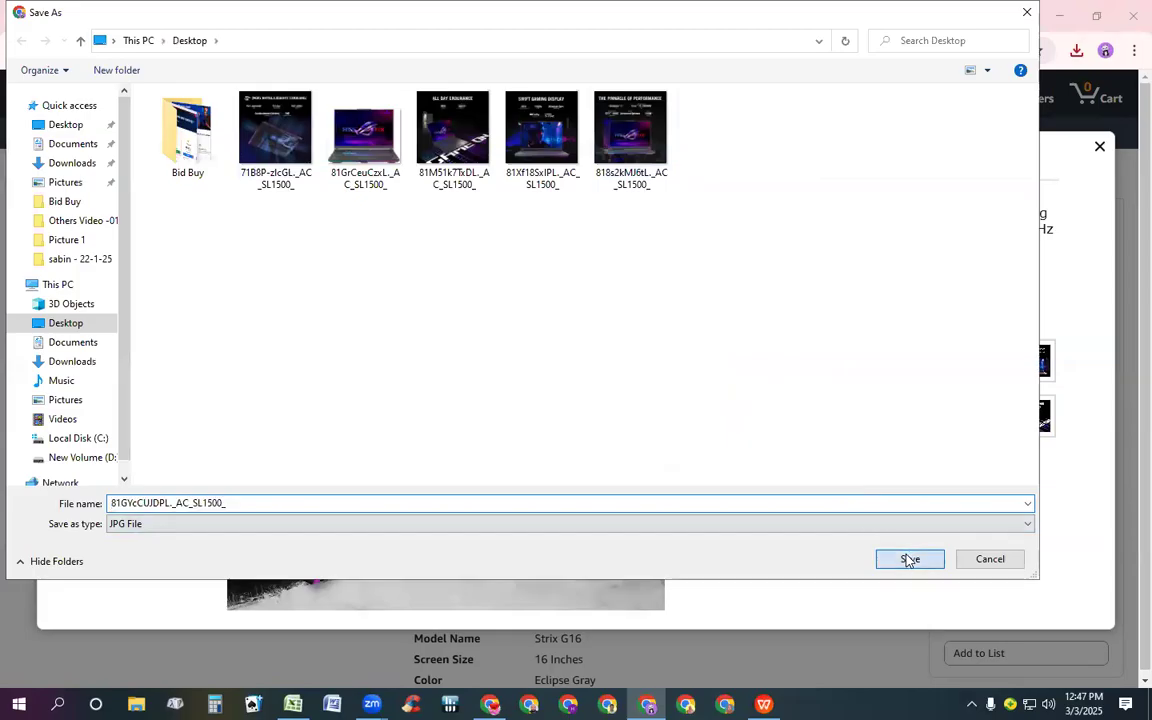
left_click(909, 559)
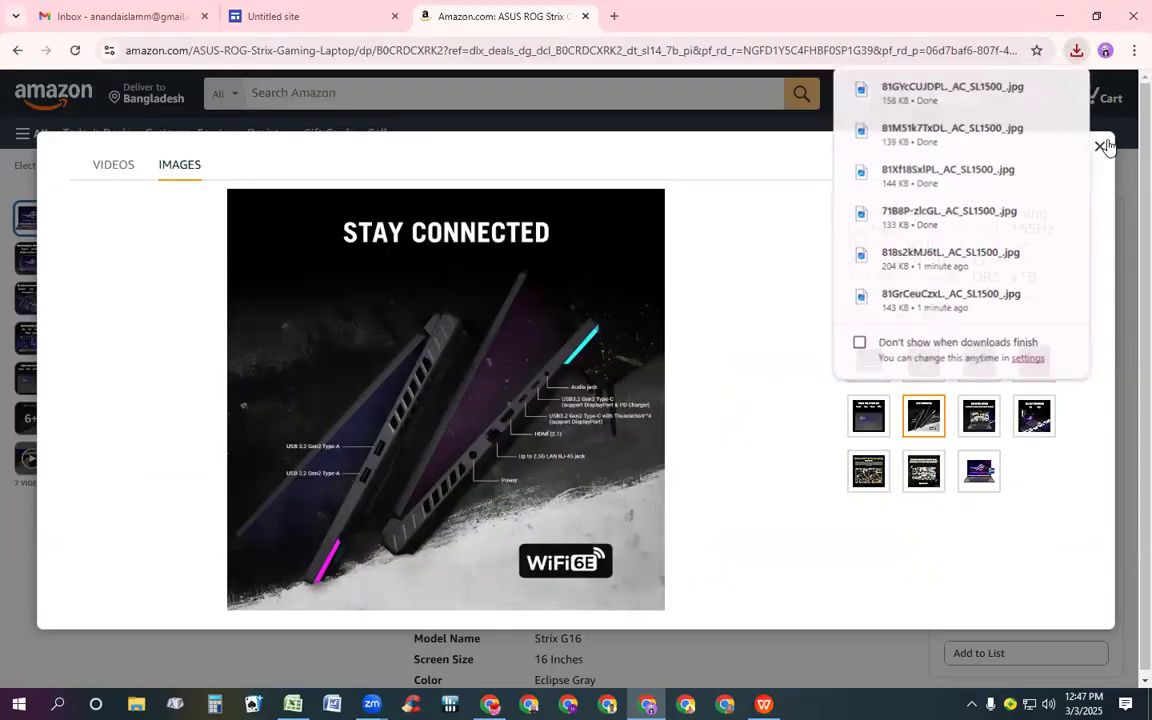
Close the gallery, return to the site editor, and add another two-image content block at the bottom of the page
left_click(1101, 147)
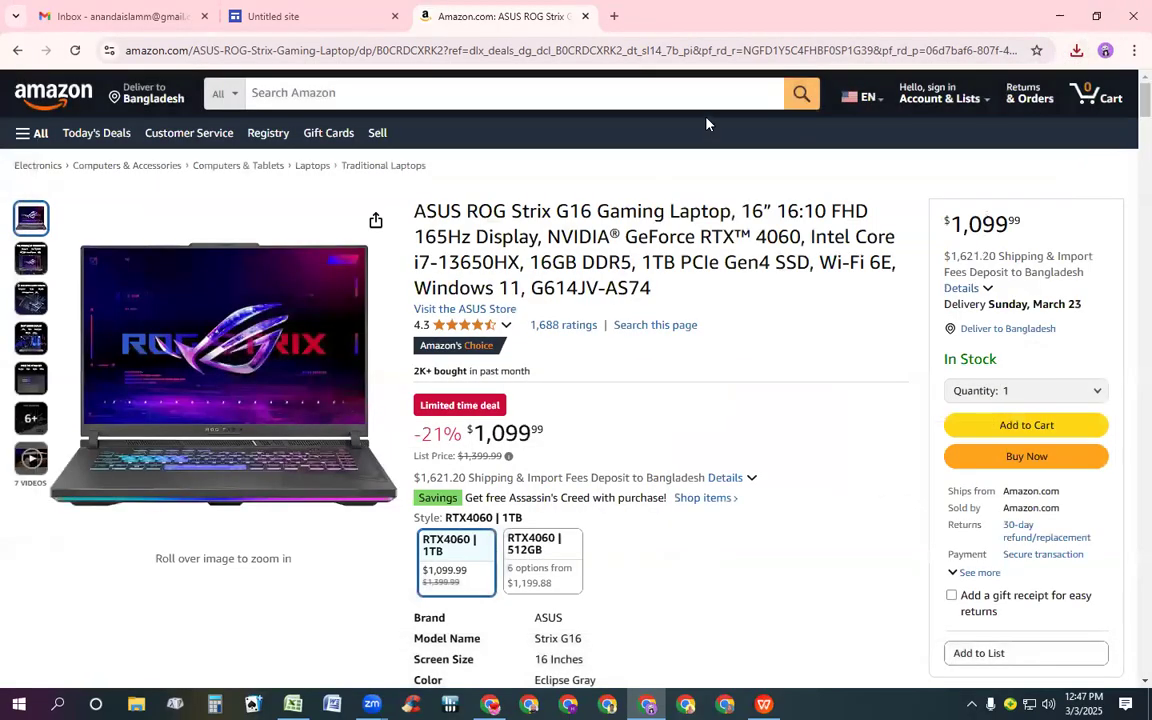
left_click(318, 12)
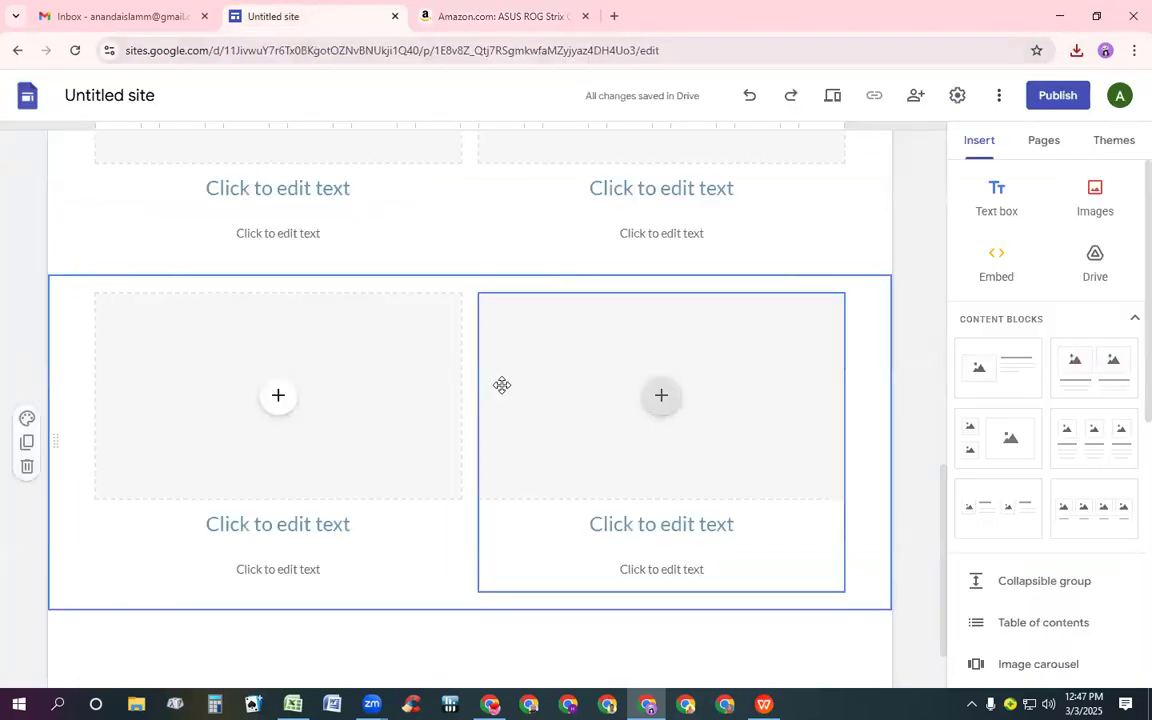
scroll(501, 366, "up", 6)
scroll(500, 370, "down", 3)
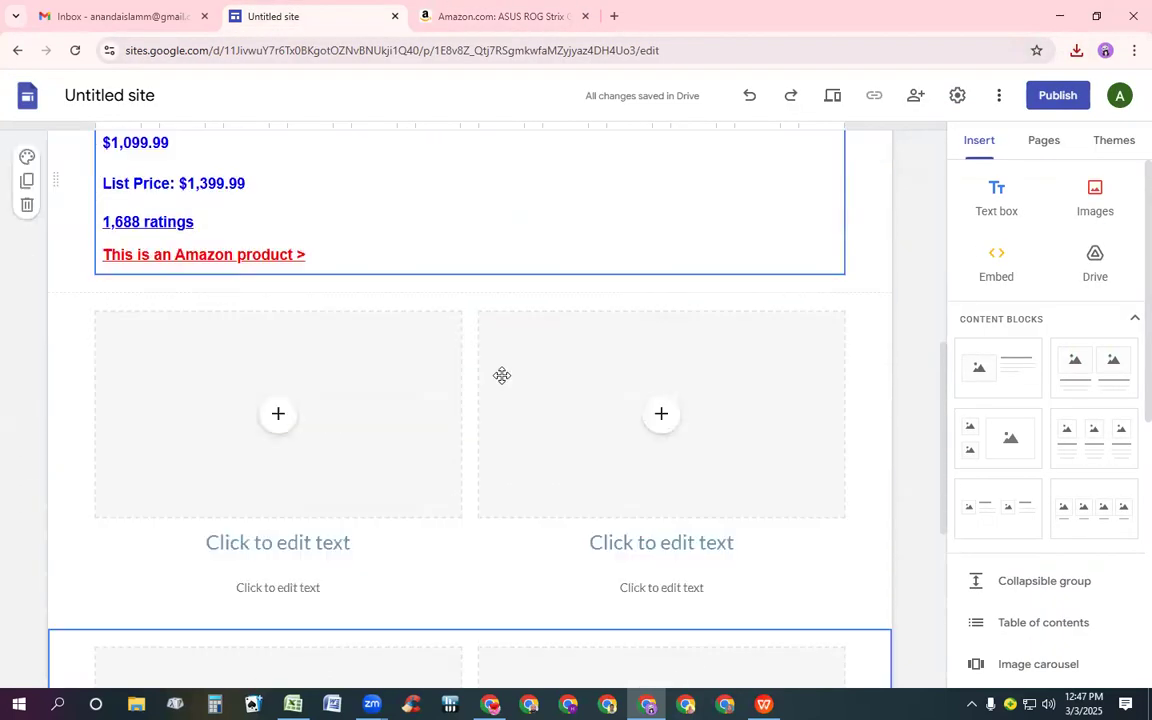
scroll(499, 386, "down", 4)
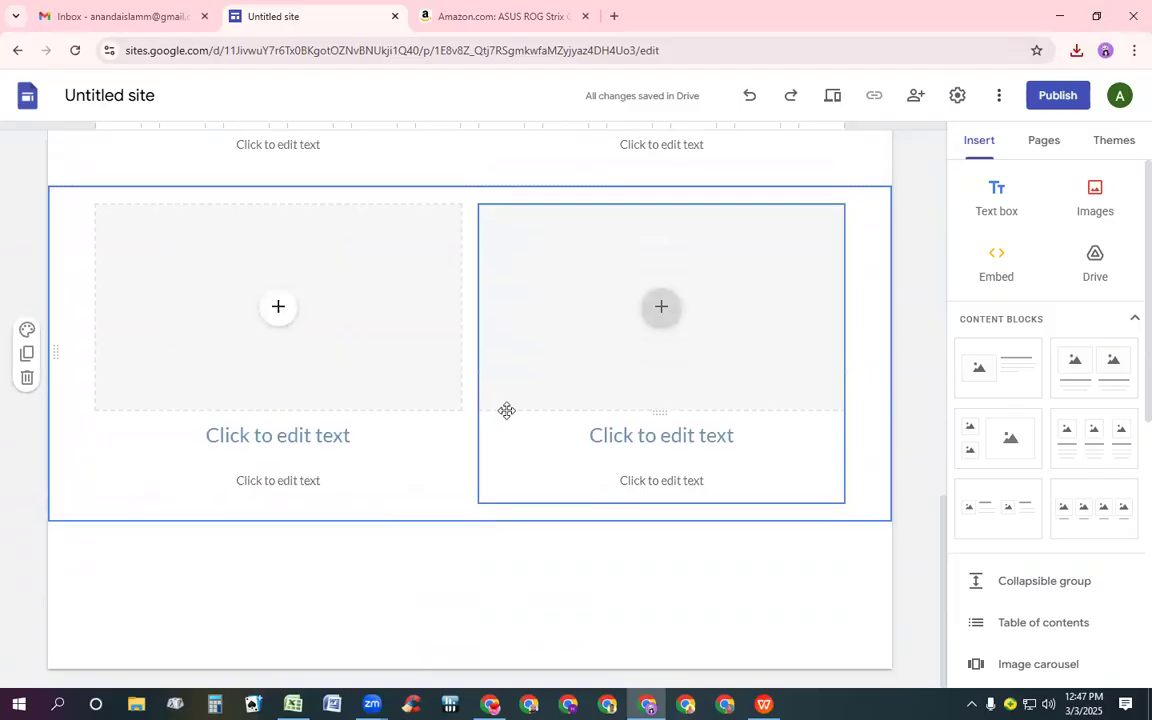
left_click(577, 364)
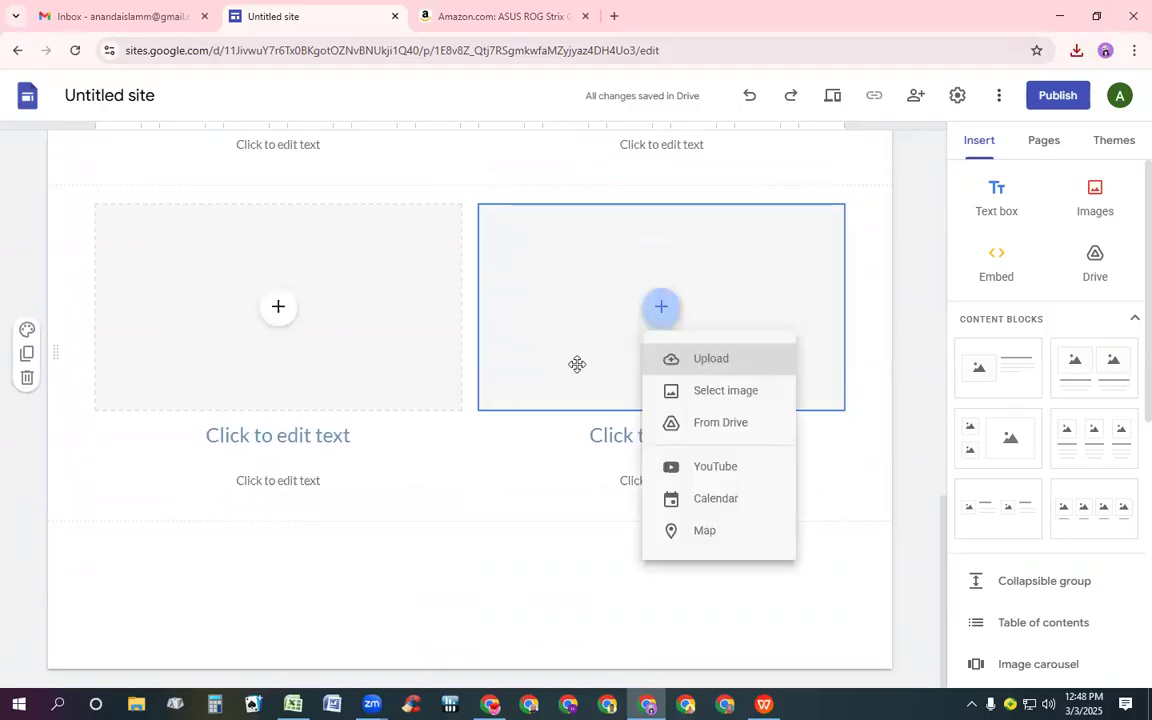
left_click(1097, 366)
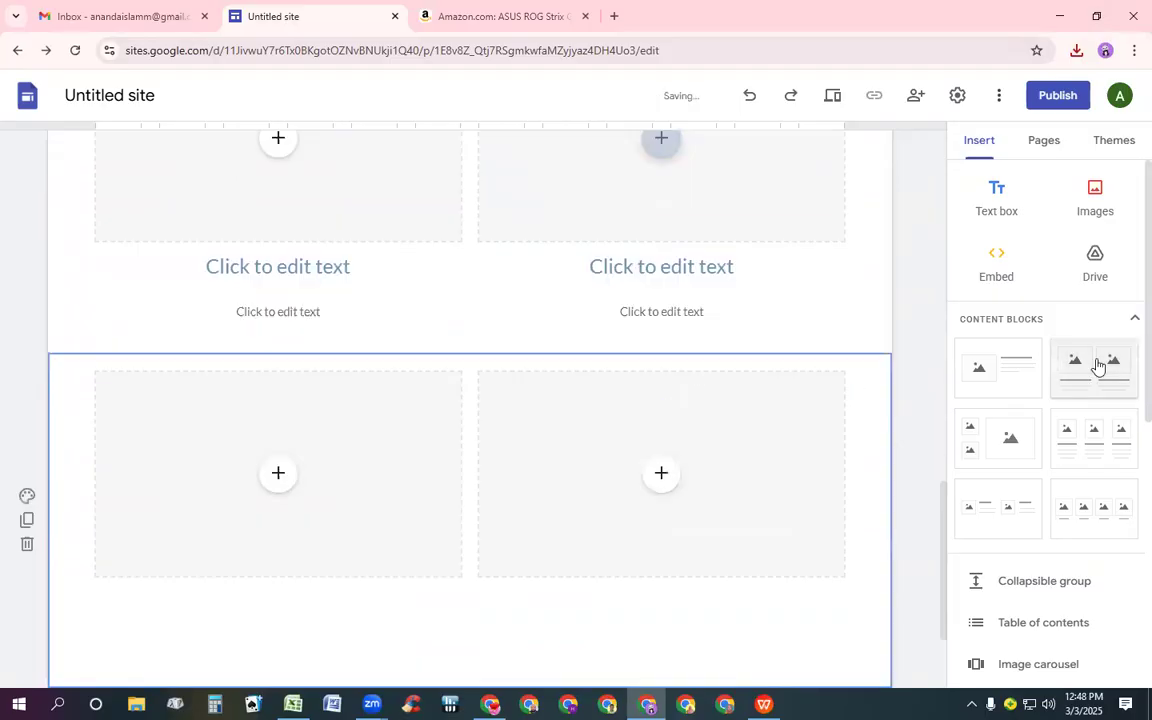
Delete the description and heading text boxes under the right image placeholder of the first two-image block
scroll(480, 392, "up", 5)
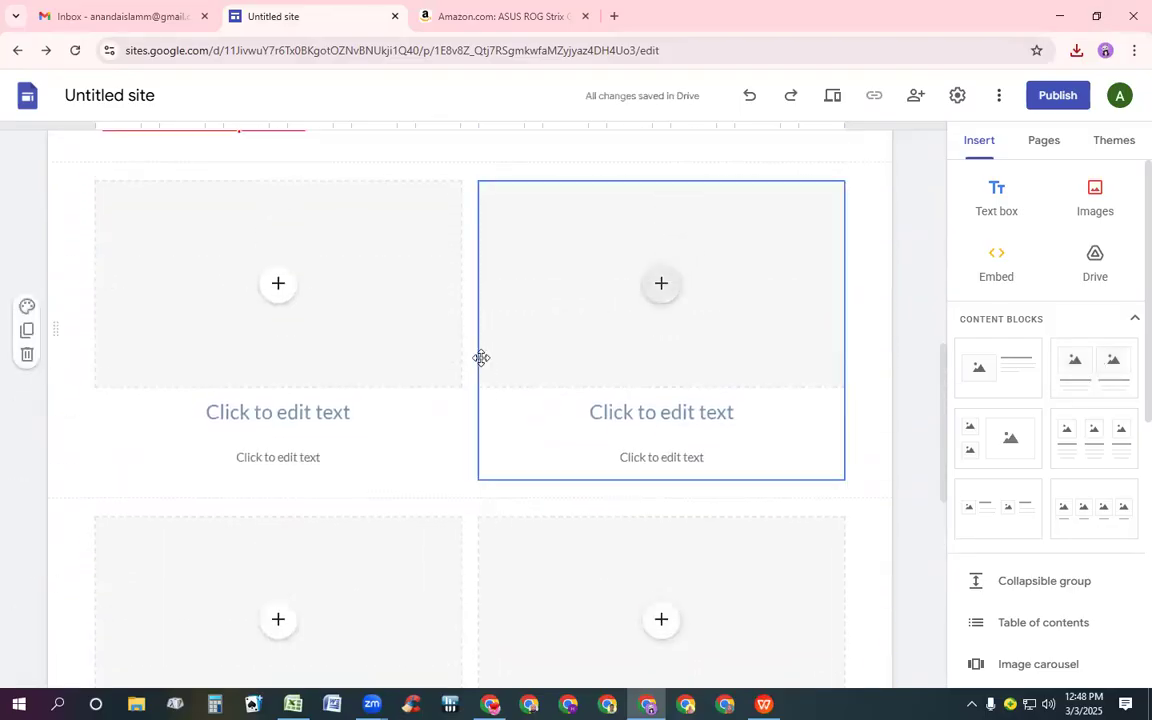
left_click(684, 456)
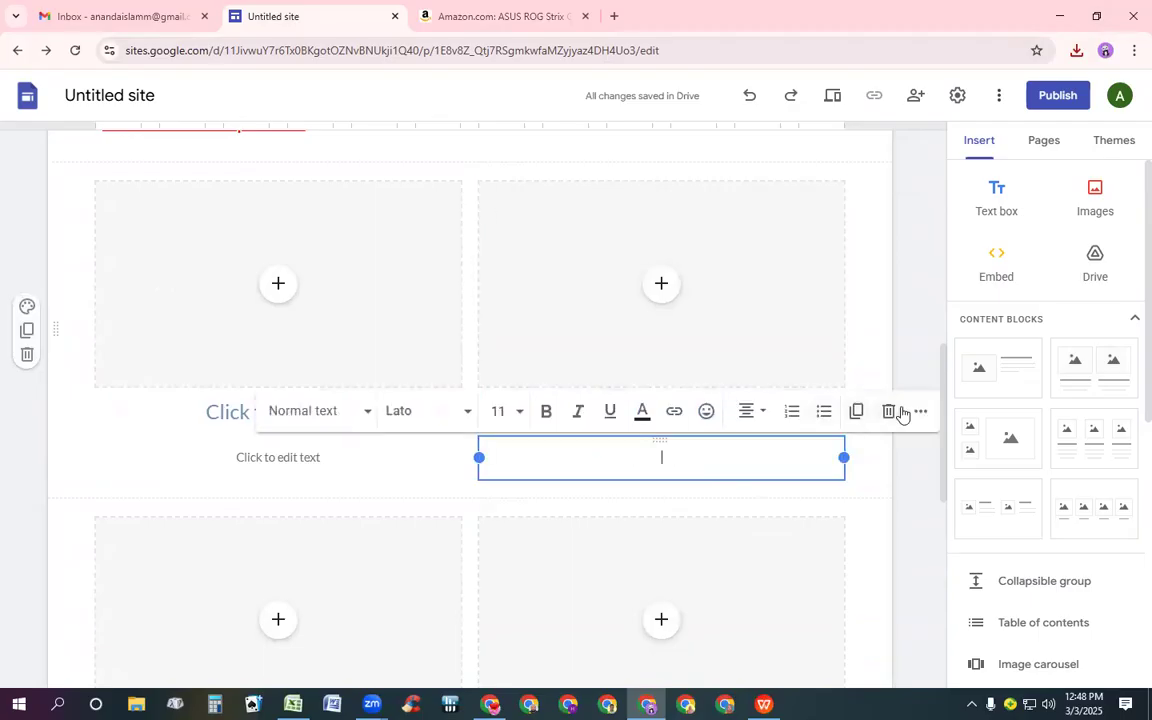
left_click(888, 412)
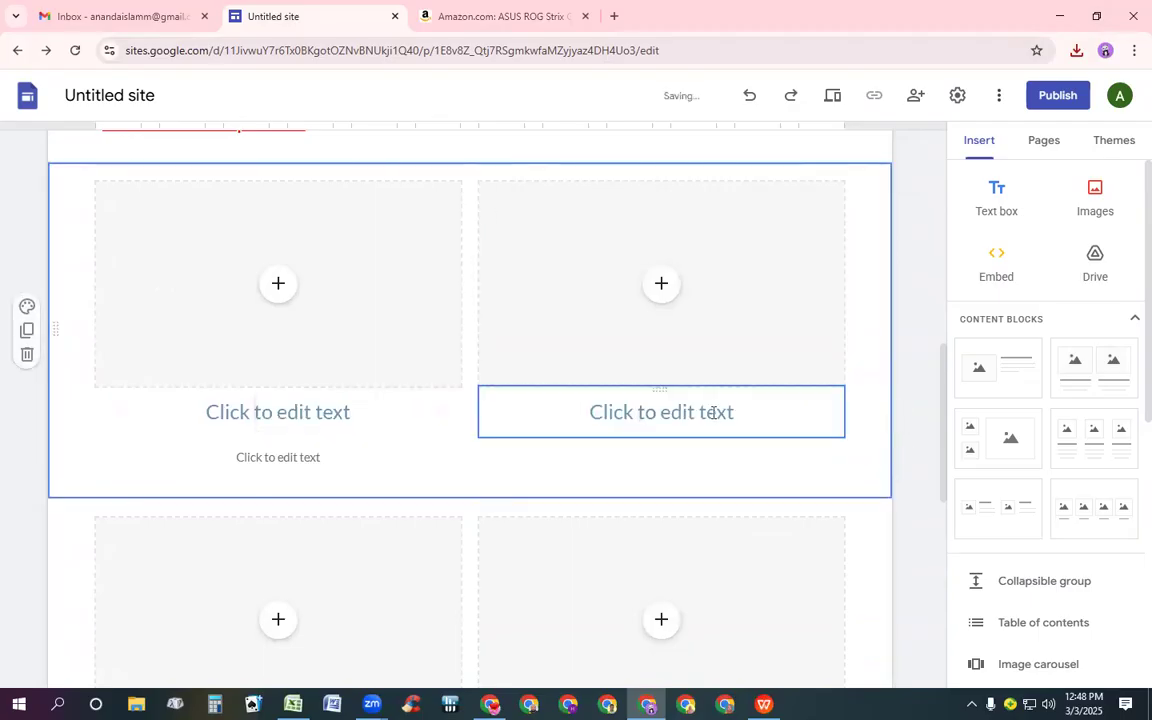
left_click(714, 412)
left_click(827, 362)
left_click(661, 283)
Delete the description and heading text boxes under the left image placeholder of the same block
left_click(260, 465)
left_click(260, 465)
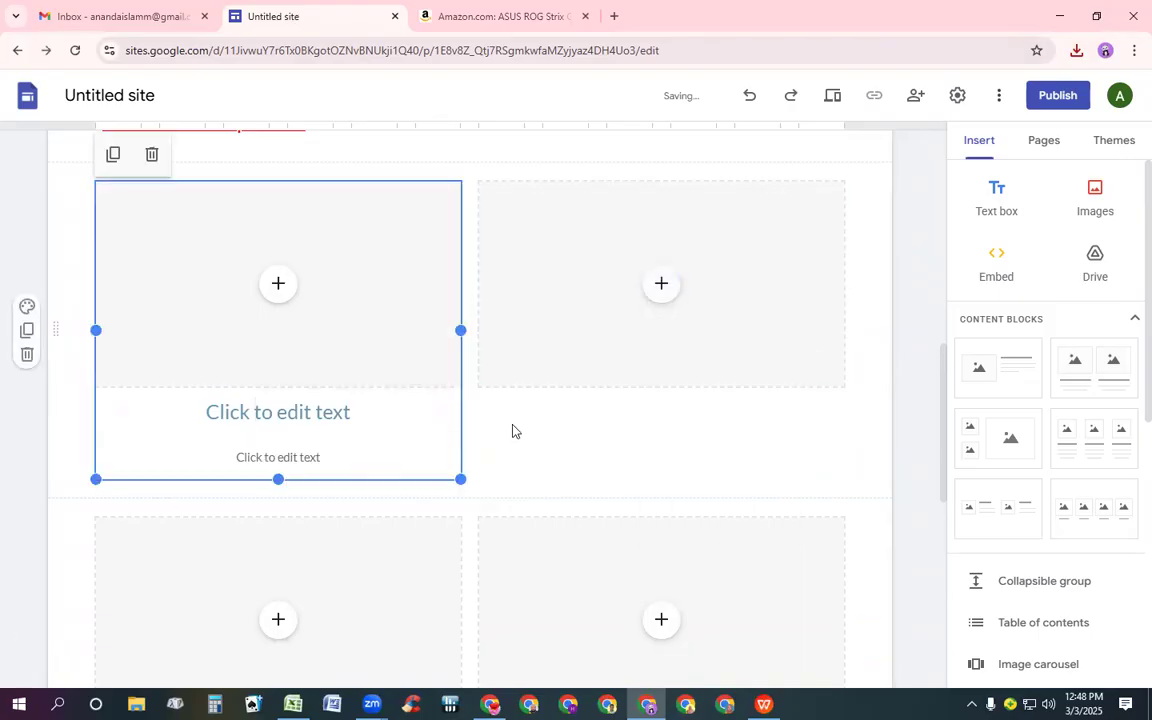
left_click(306, 455)
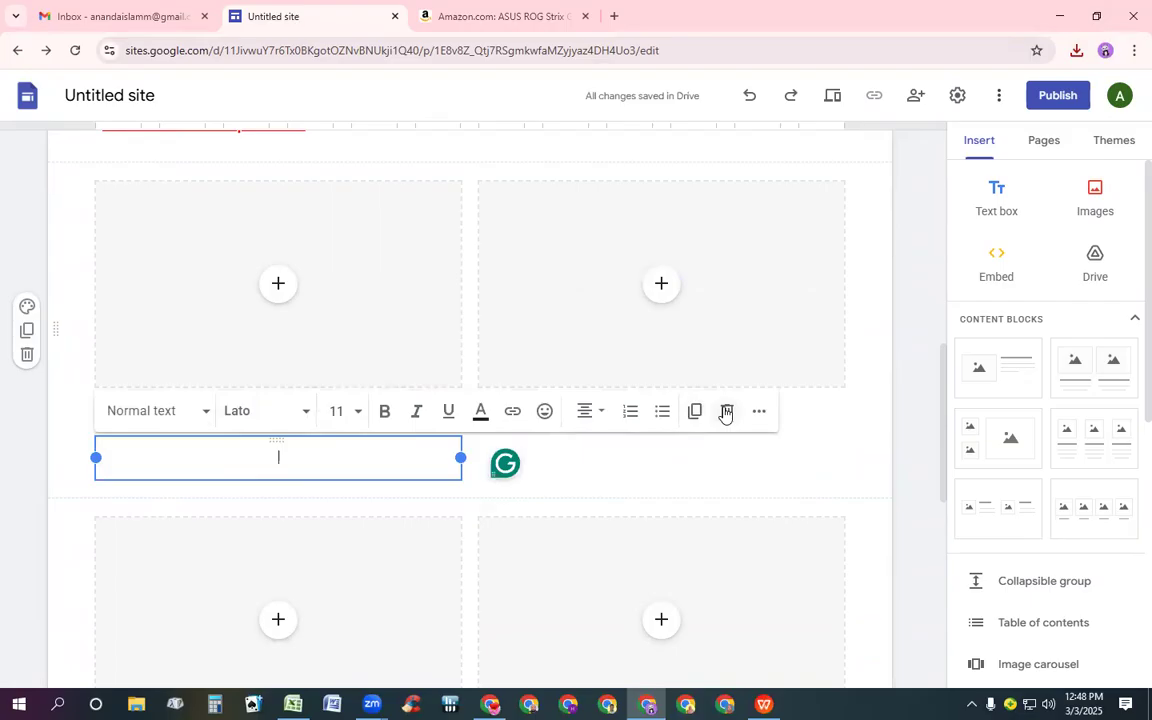
left_click(726, 411)
left_click(309, 411)
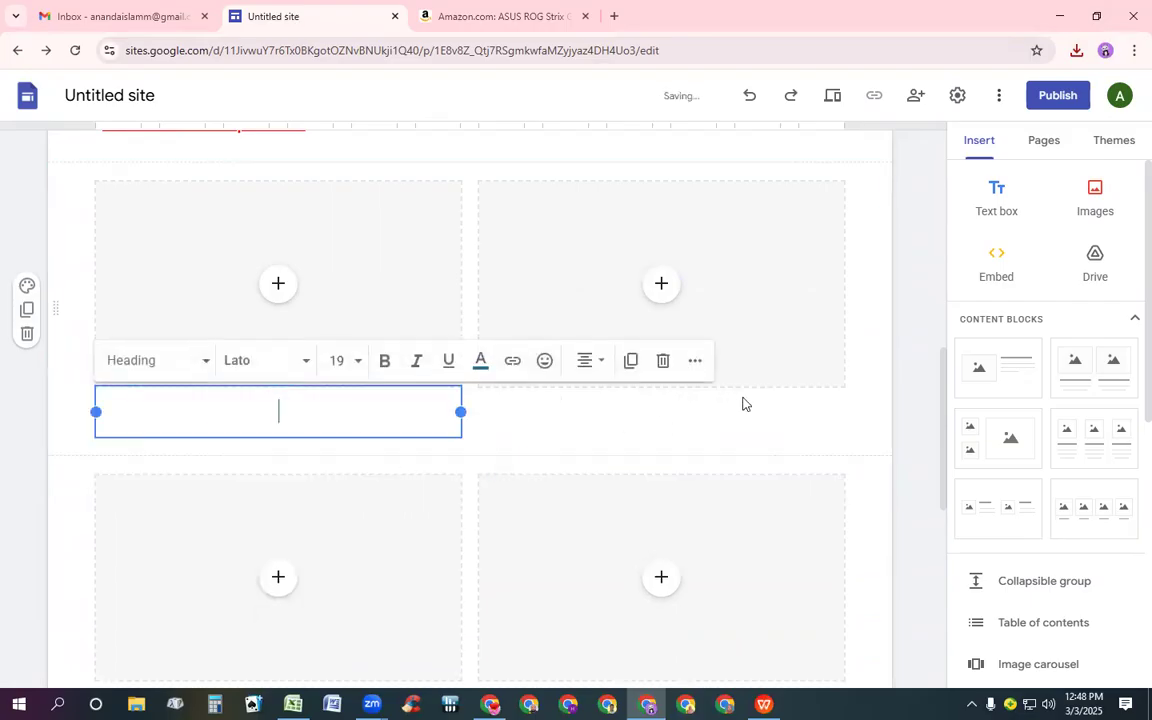
left_click(662, 360)
left_click(661, 365)
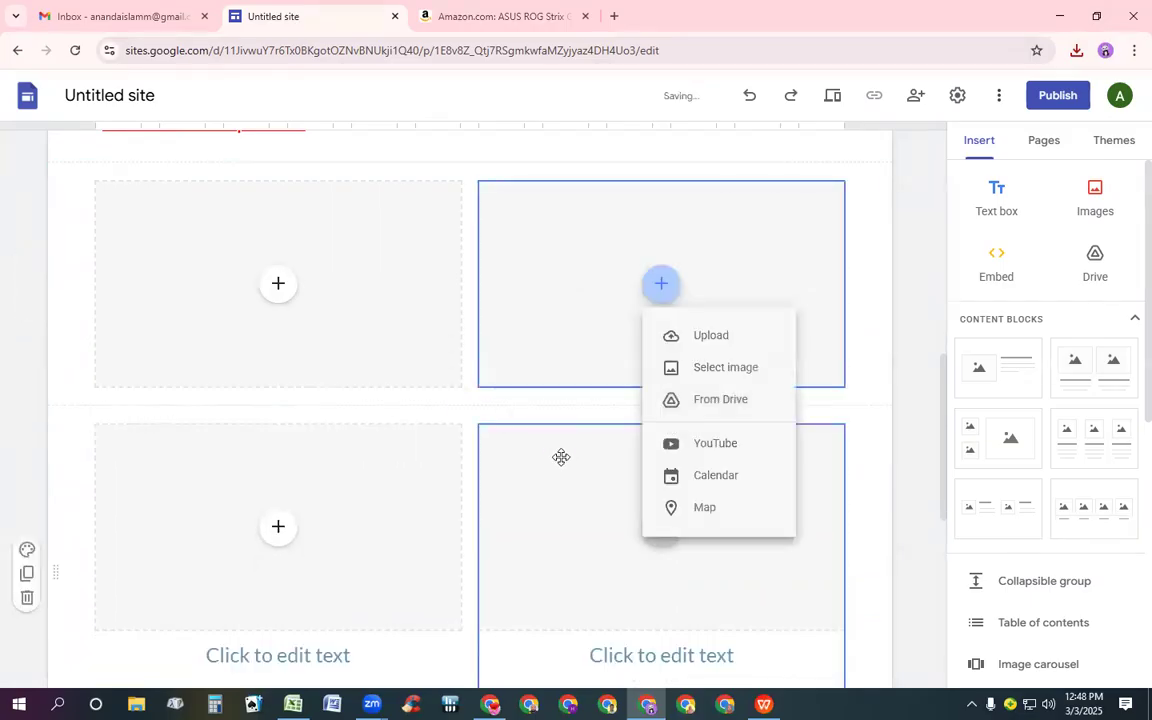
left_click(622, 456)
Delete the description and heading text boxes under the right image placeholder of the second two-image block
left_click(700, 450)
left_click(673, 465)
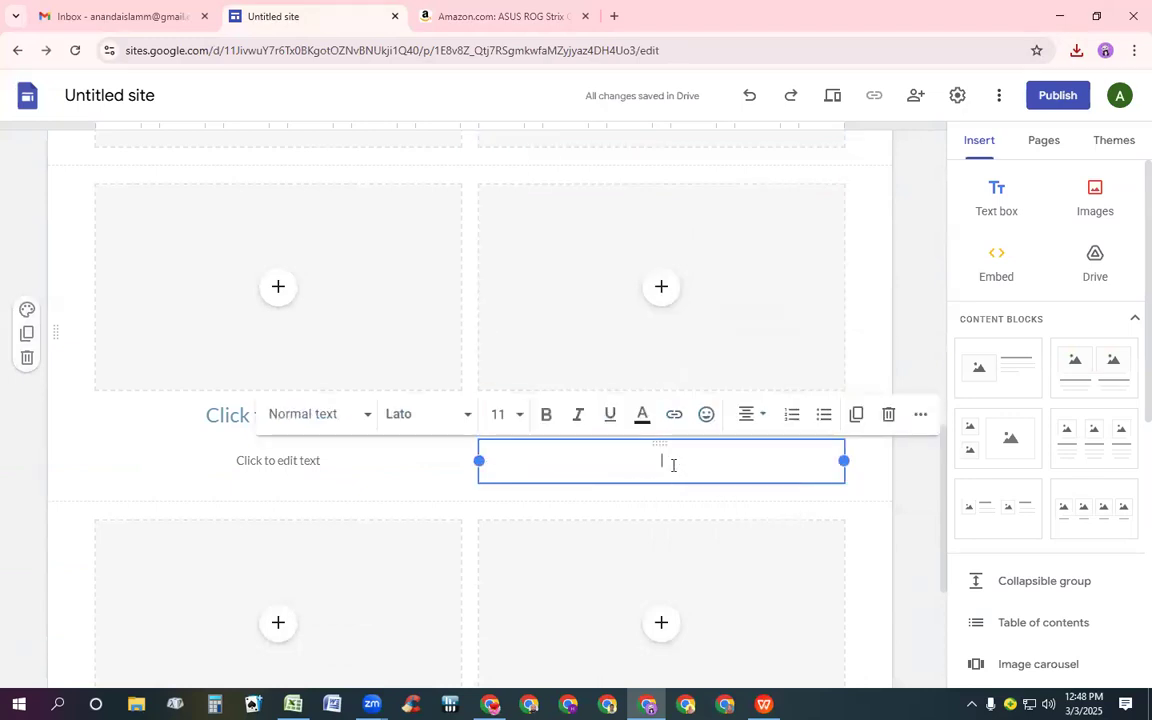
left_click(888, 414)
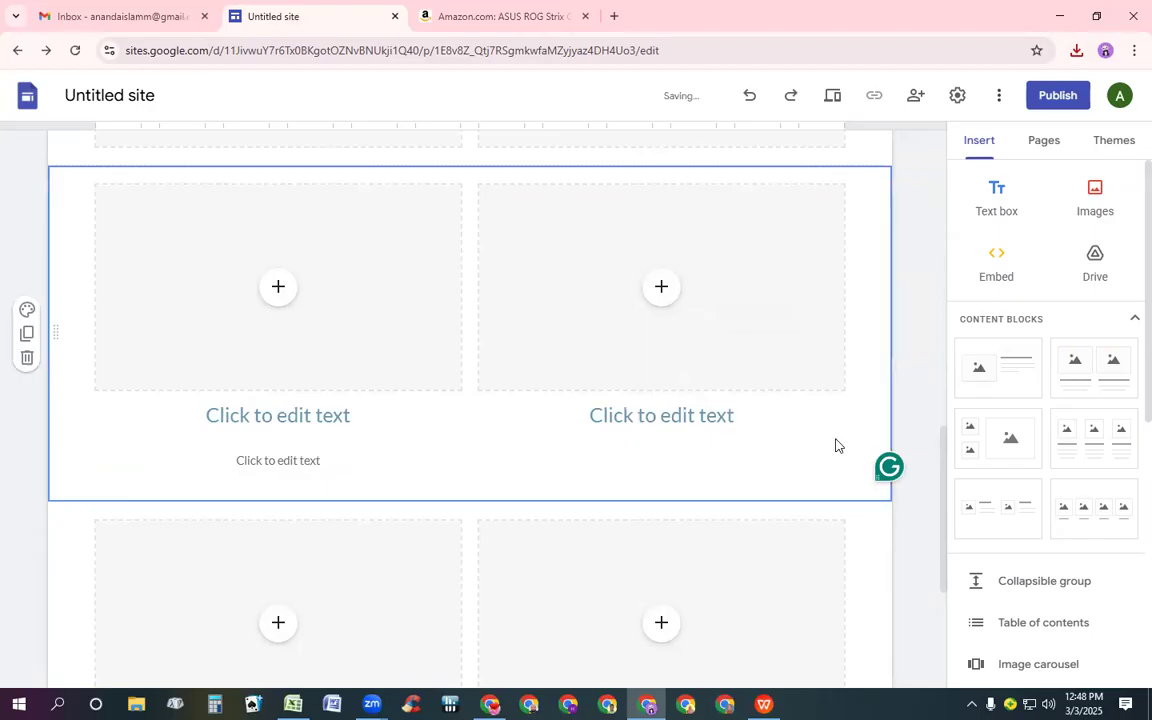
left_click(680, 420)
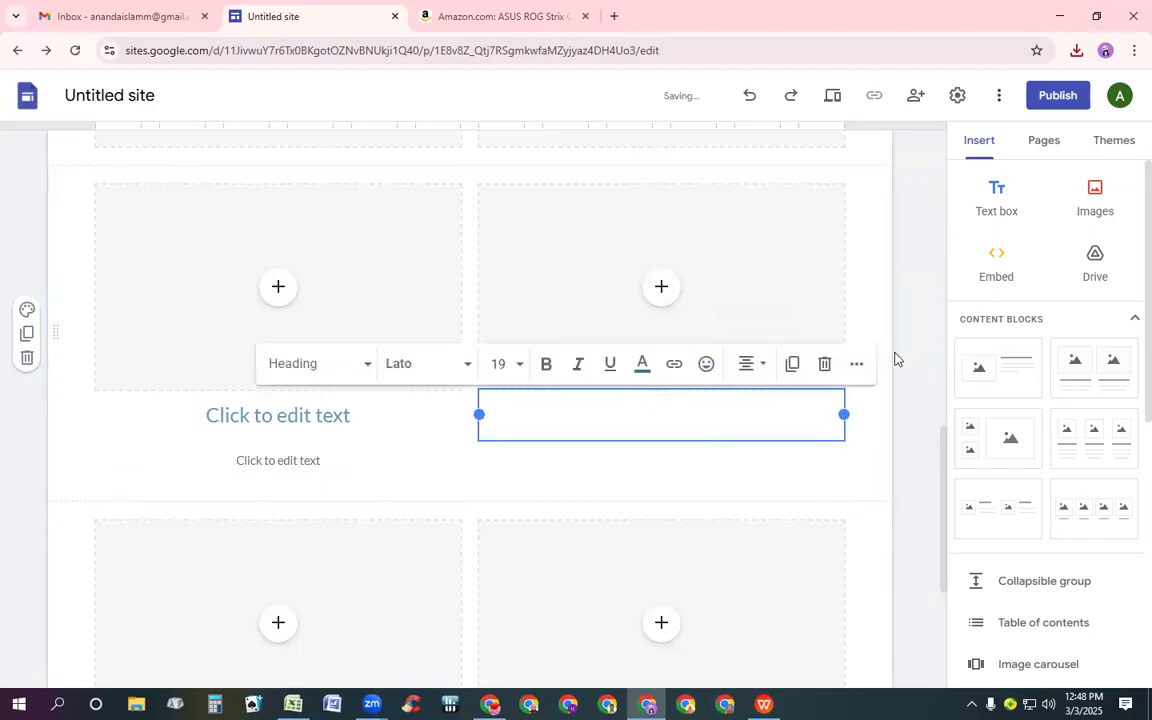
left_click(824, 364)
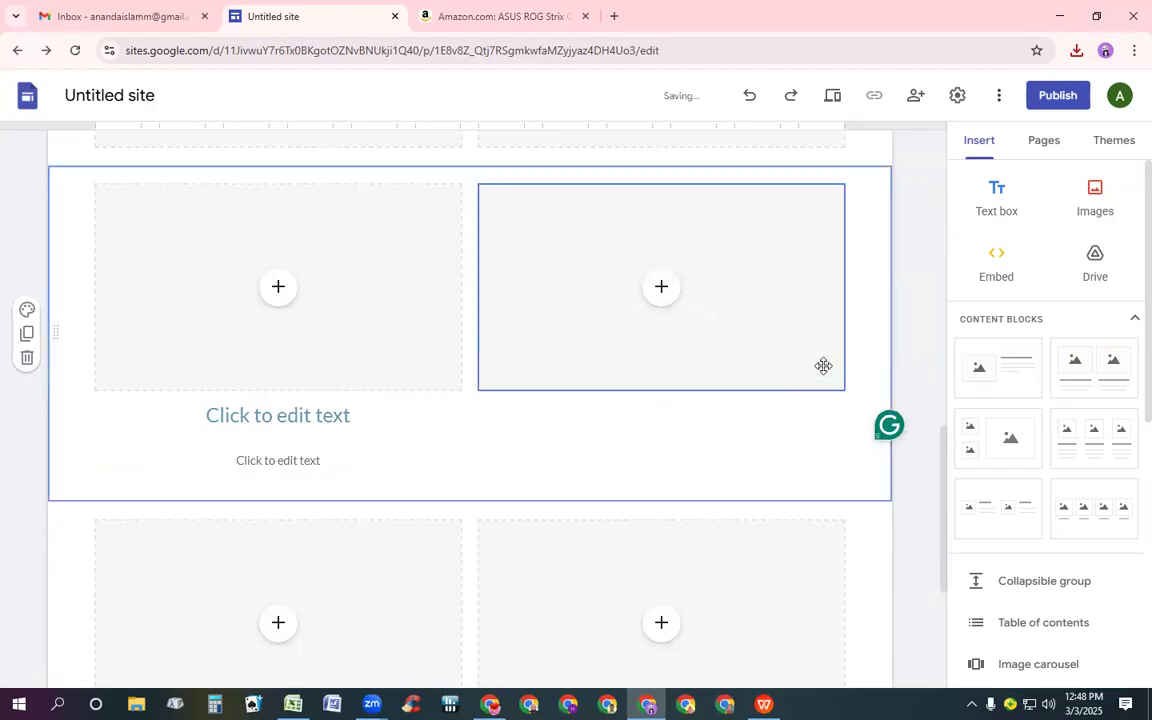
Delete the description and heading text boxes under the left image placeholder of the second block
left_click(278, 463)
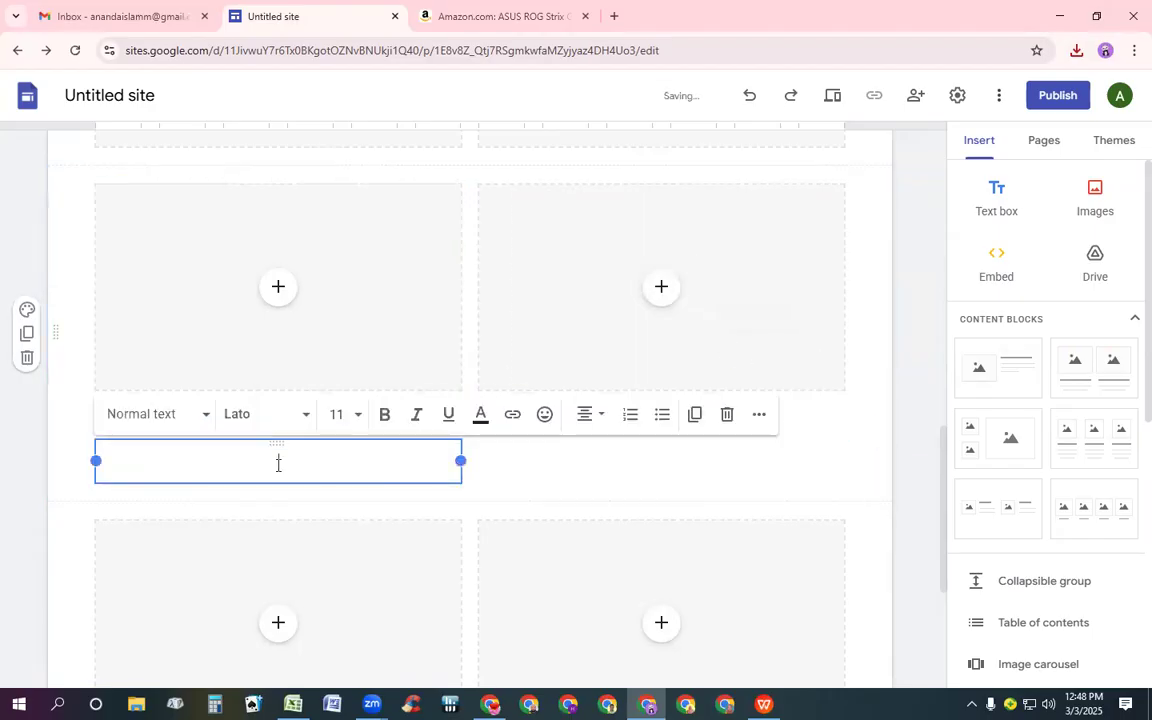
left_click(727, 411)
left_click(262, 404)
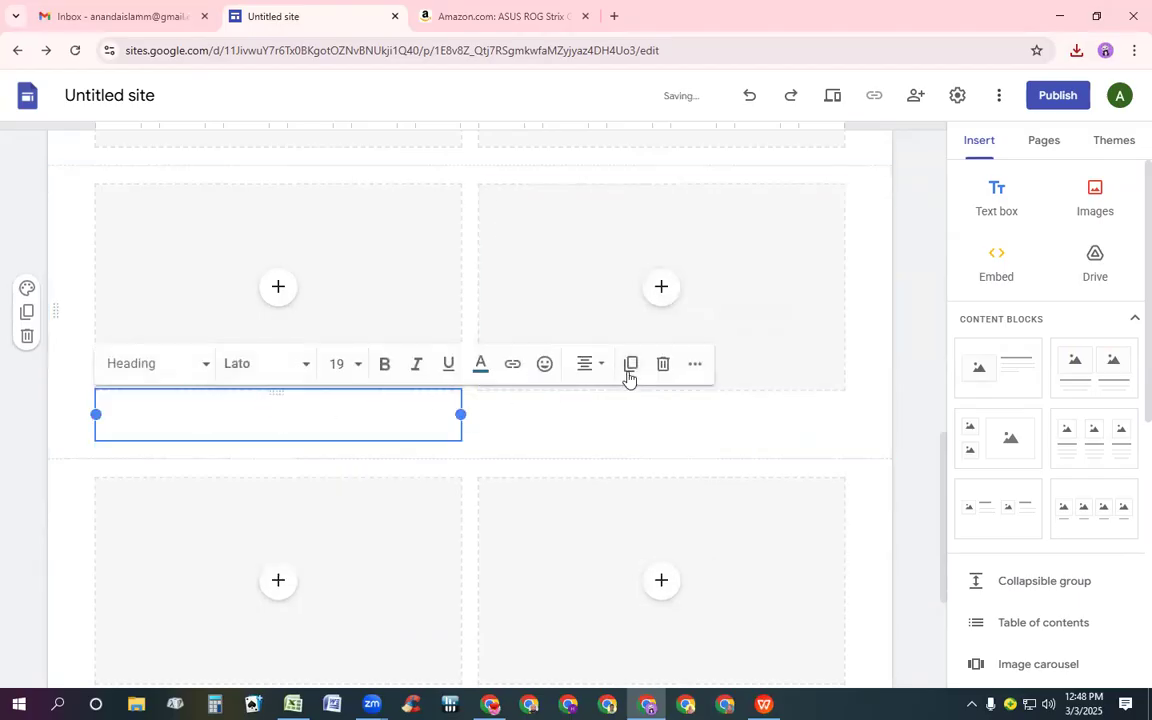
left_click(663, 368)
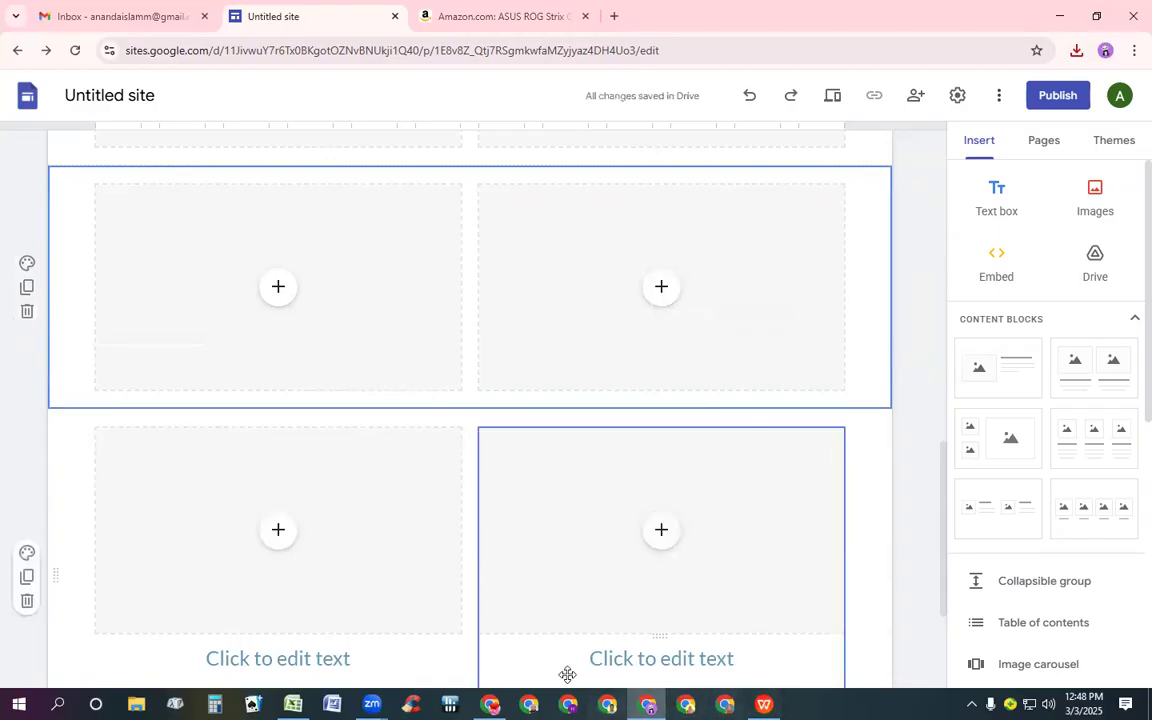
Delete the heading and description text boxes under the right image placeholder of the third two-image block
scroll(524, 551, "down", 1)
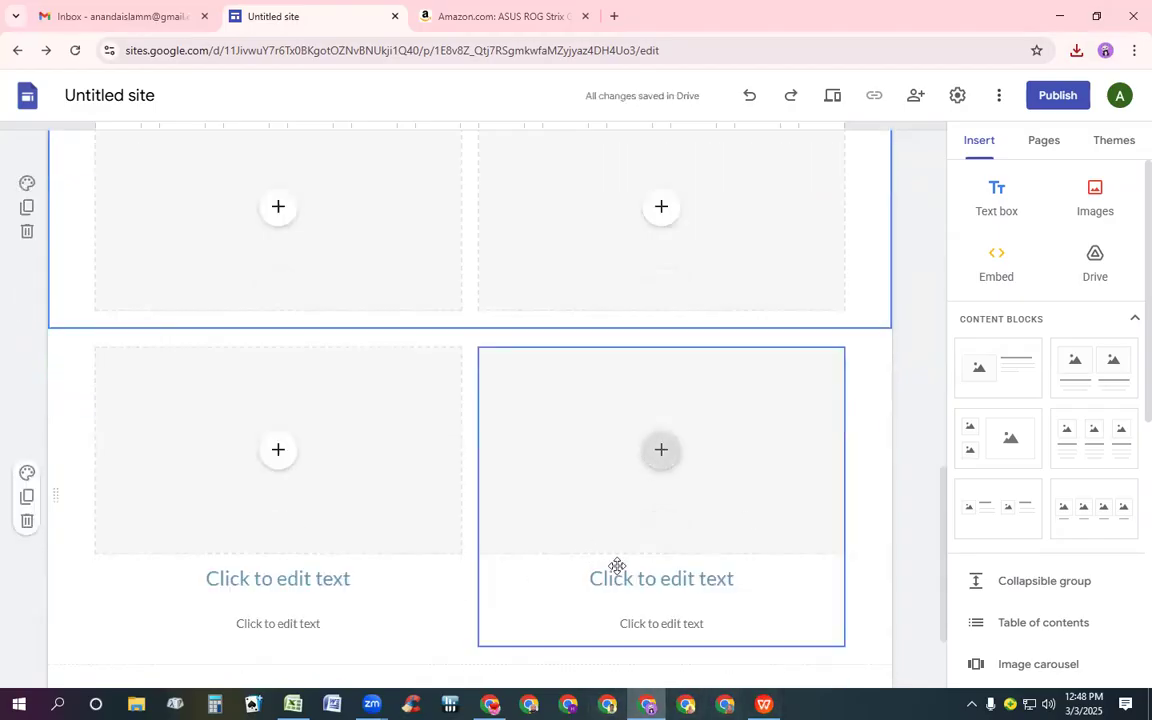
left_click(656, 580)
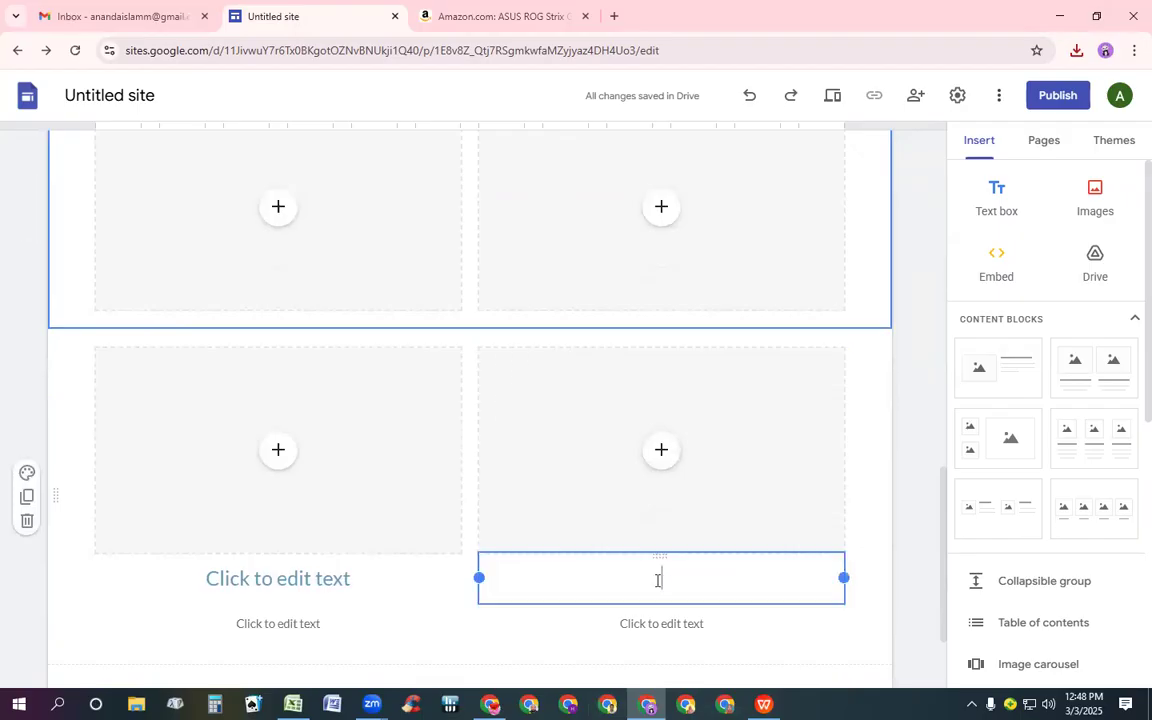
left_click(824, 527)
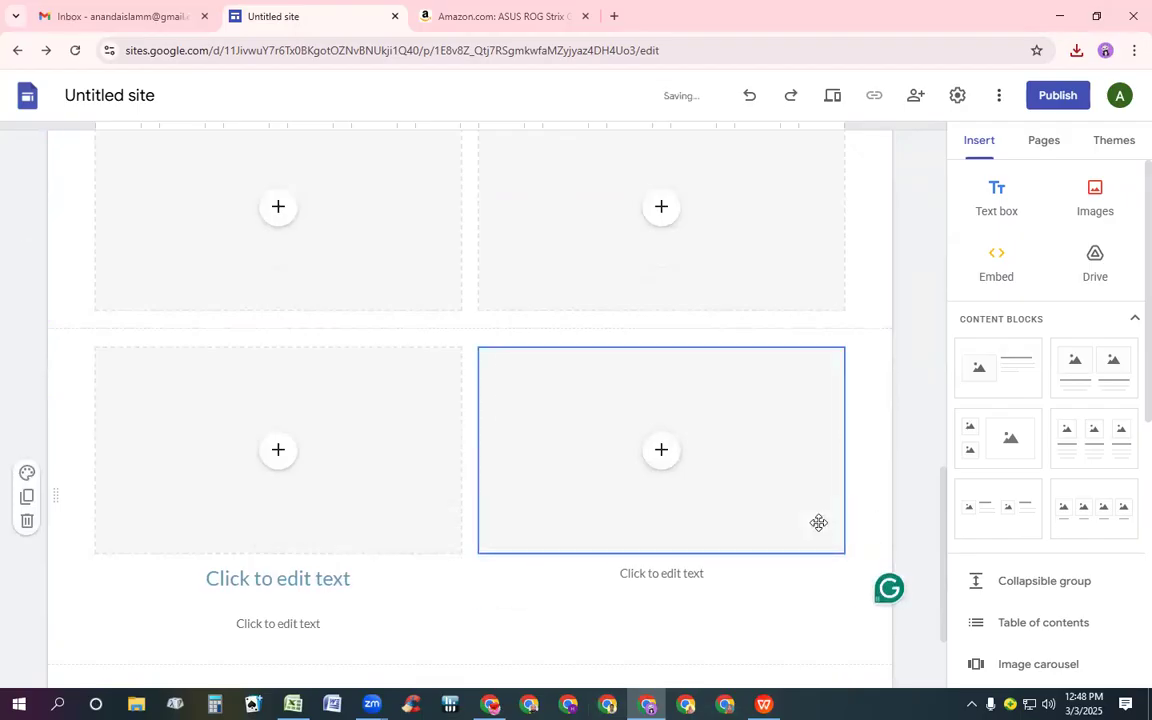
left_click(659, 572)
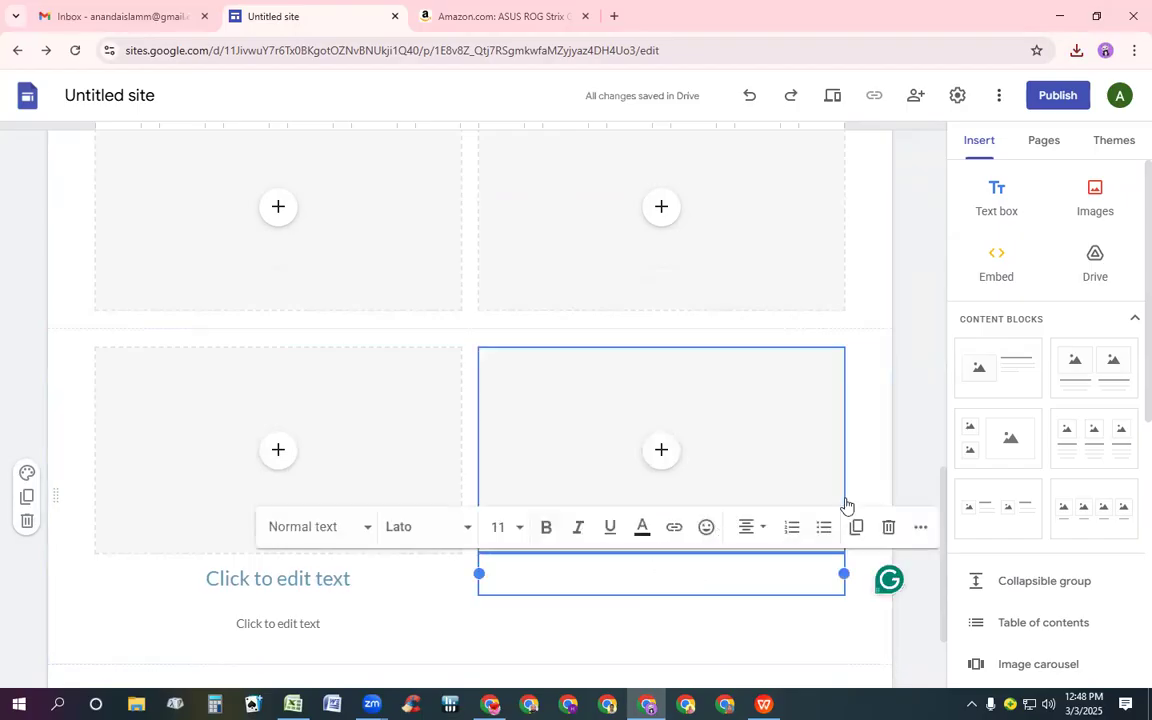
key("BackSpace")
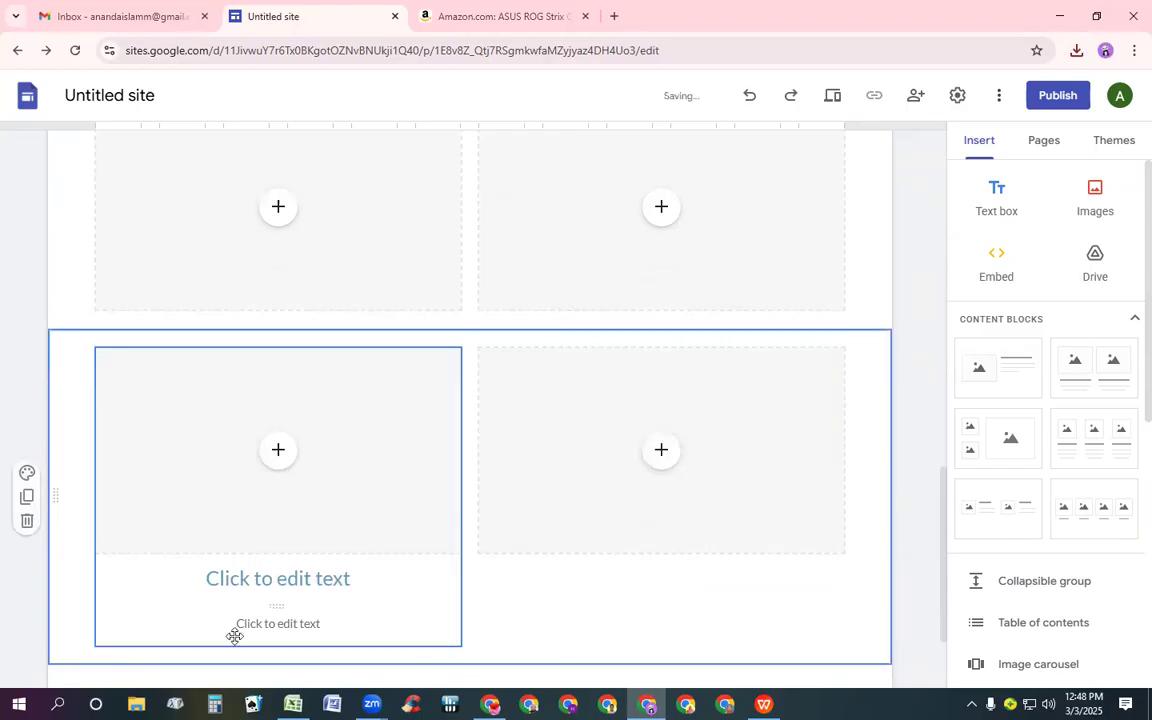
Delete the heading and description text boxes under the left image placeholder of the third block
left_click(275, 579)
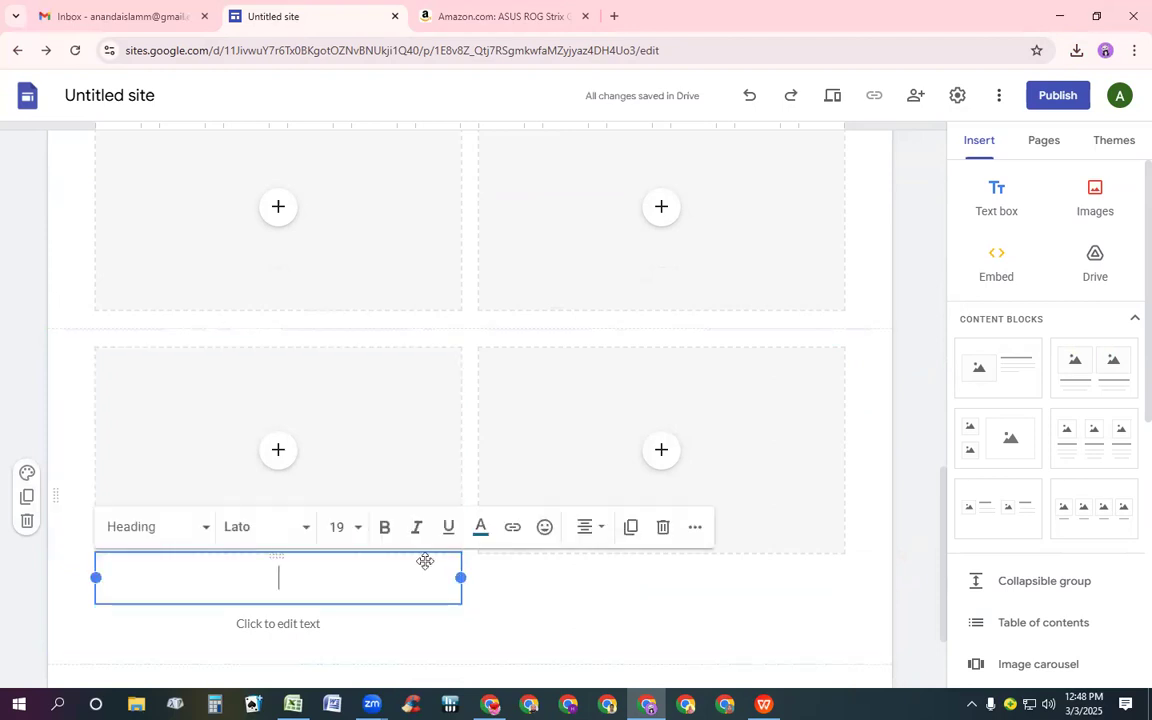
left_click(660, 528)
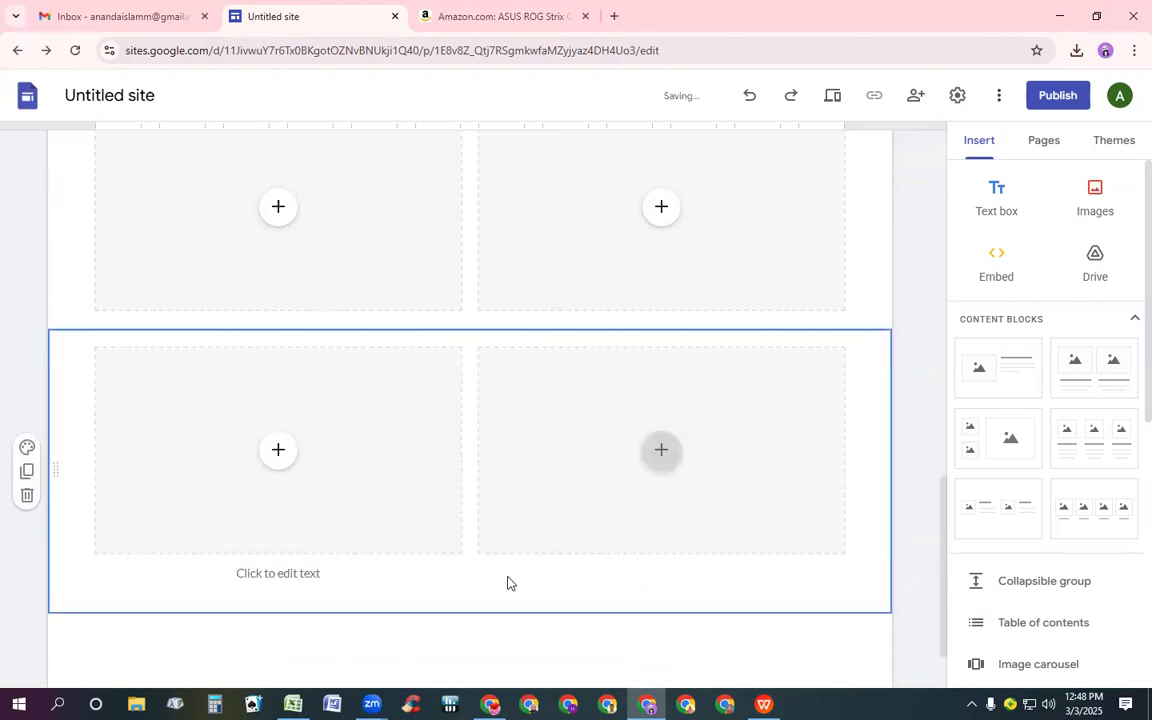
left_click(283, 577)
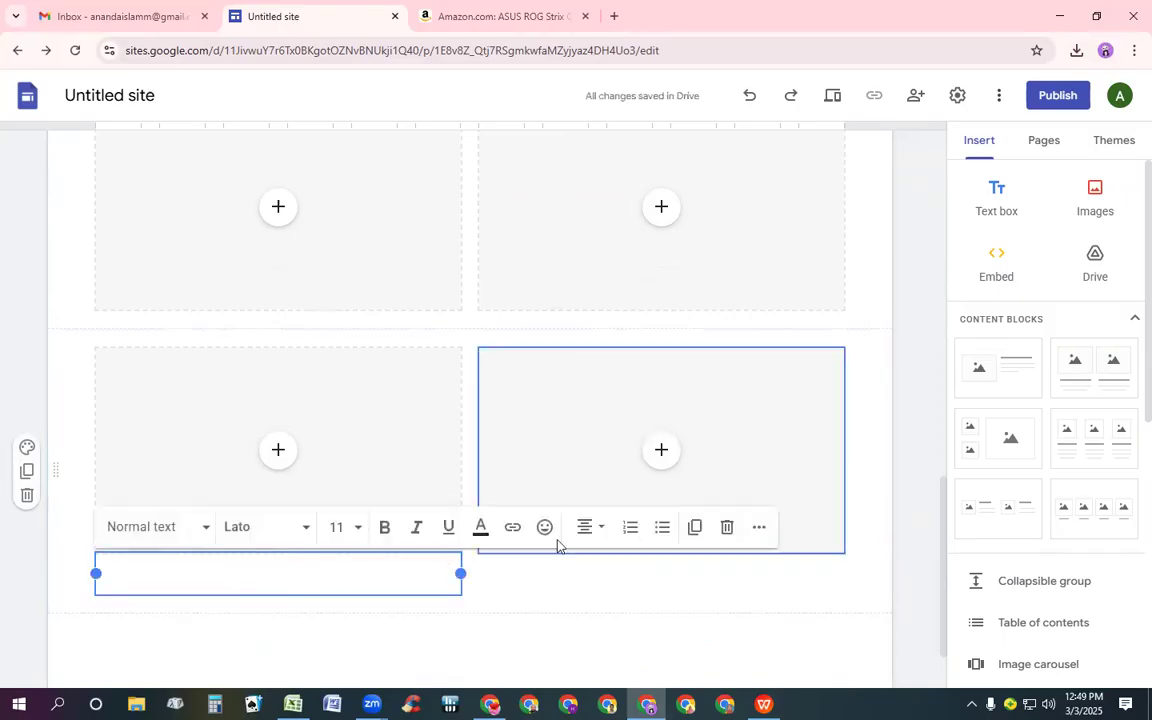
left_click(723, 521)
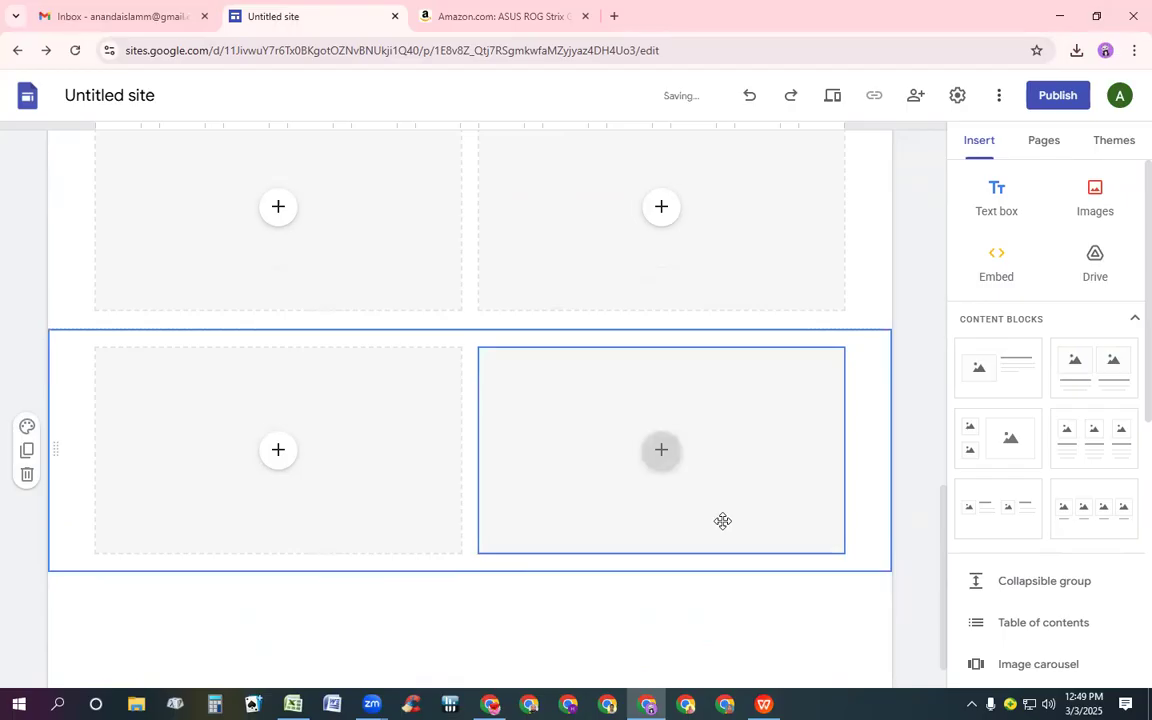
Enlarge the right image placeholder of the first block by stretching its bottom edge downward
scroll(633, 515, "up", 6)
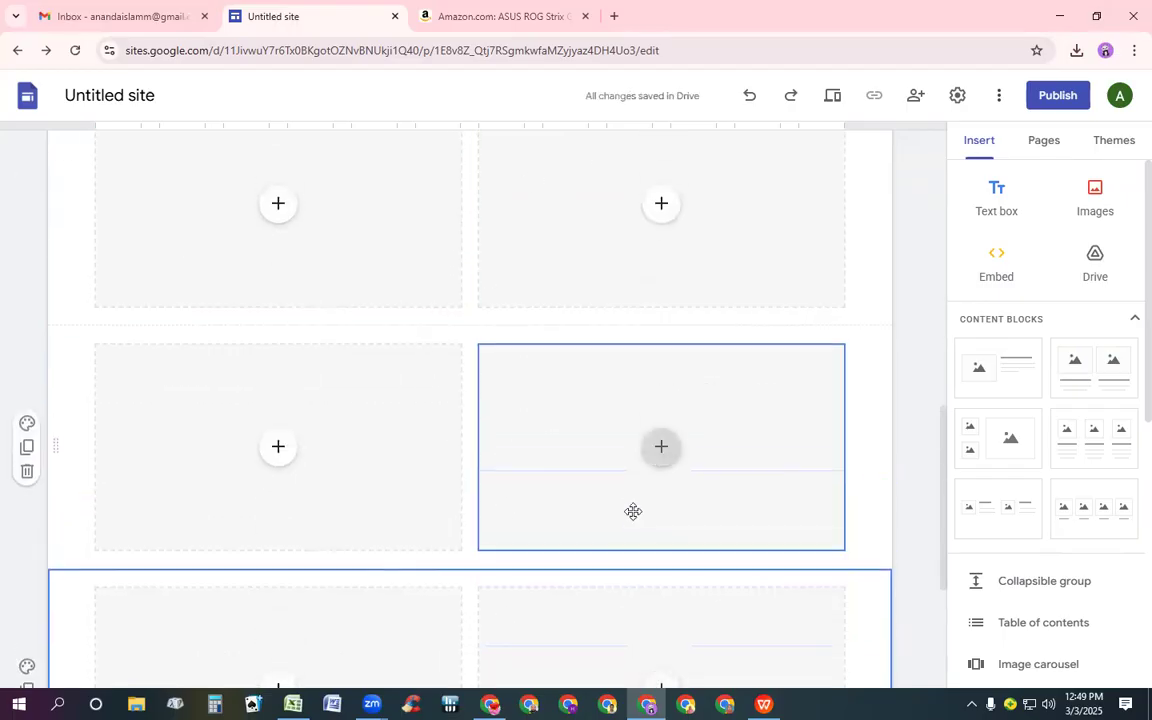
left_click(630, 511)
scroll(633, 509, "down", 3)
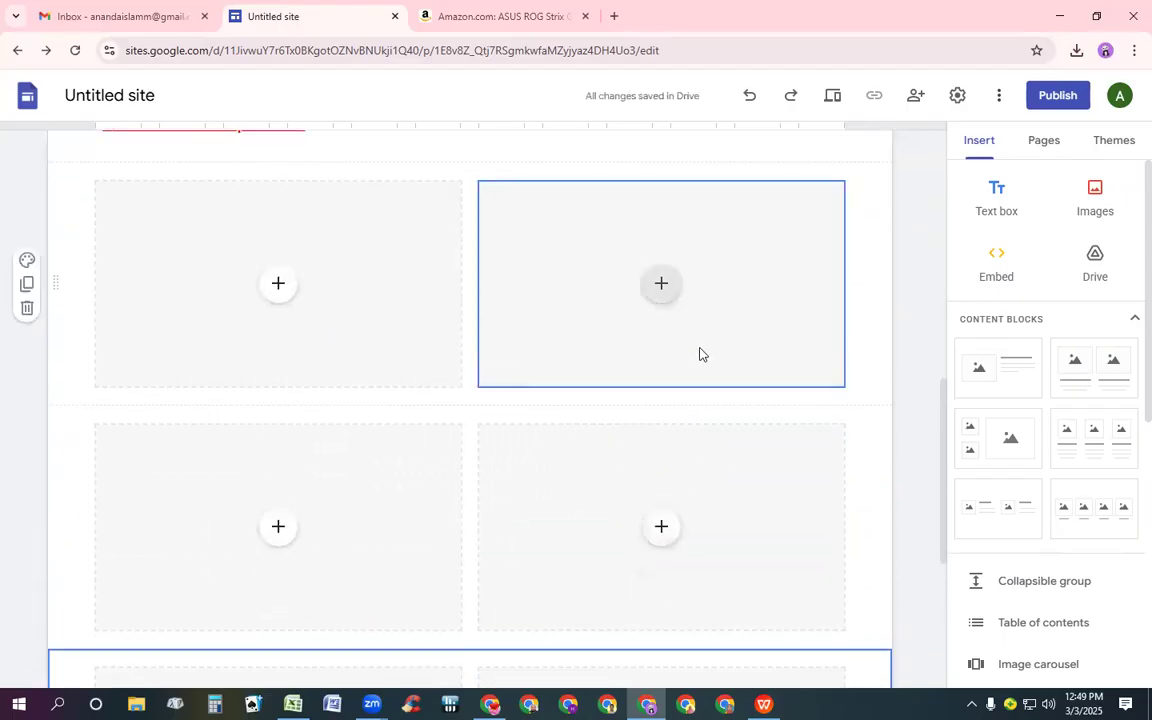
left_click(586, 303)
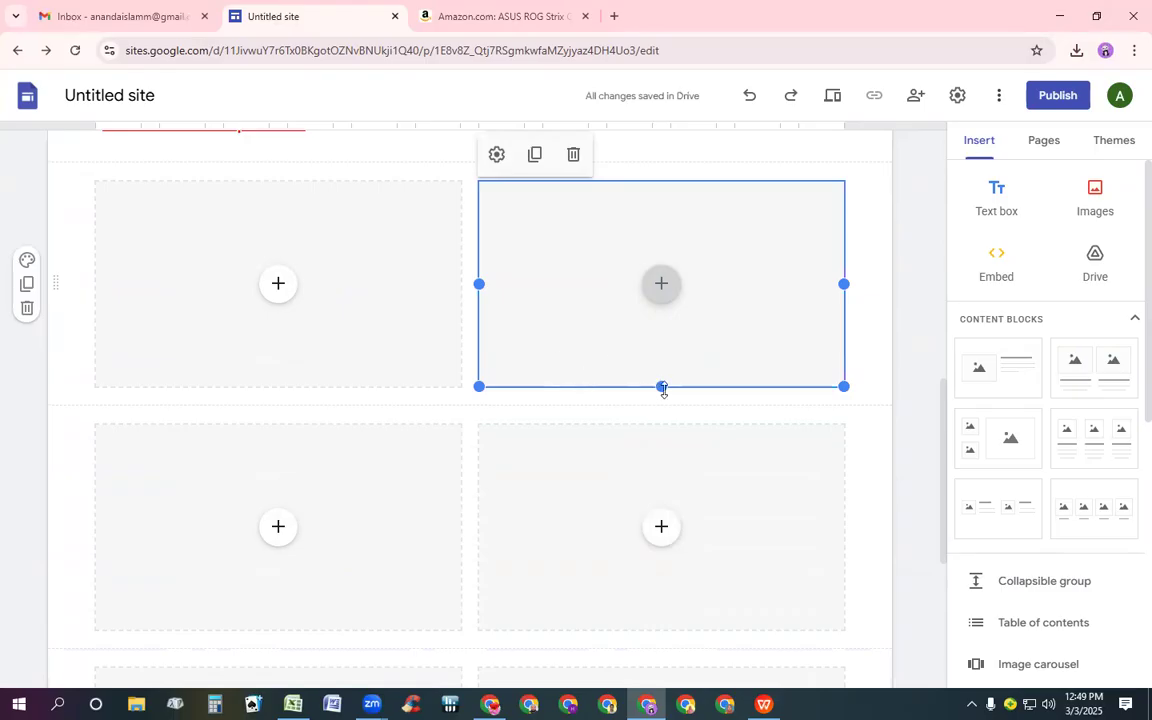
left_click_drag(663, 394, 689, 535)
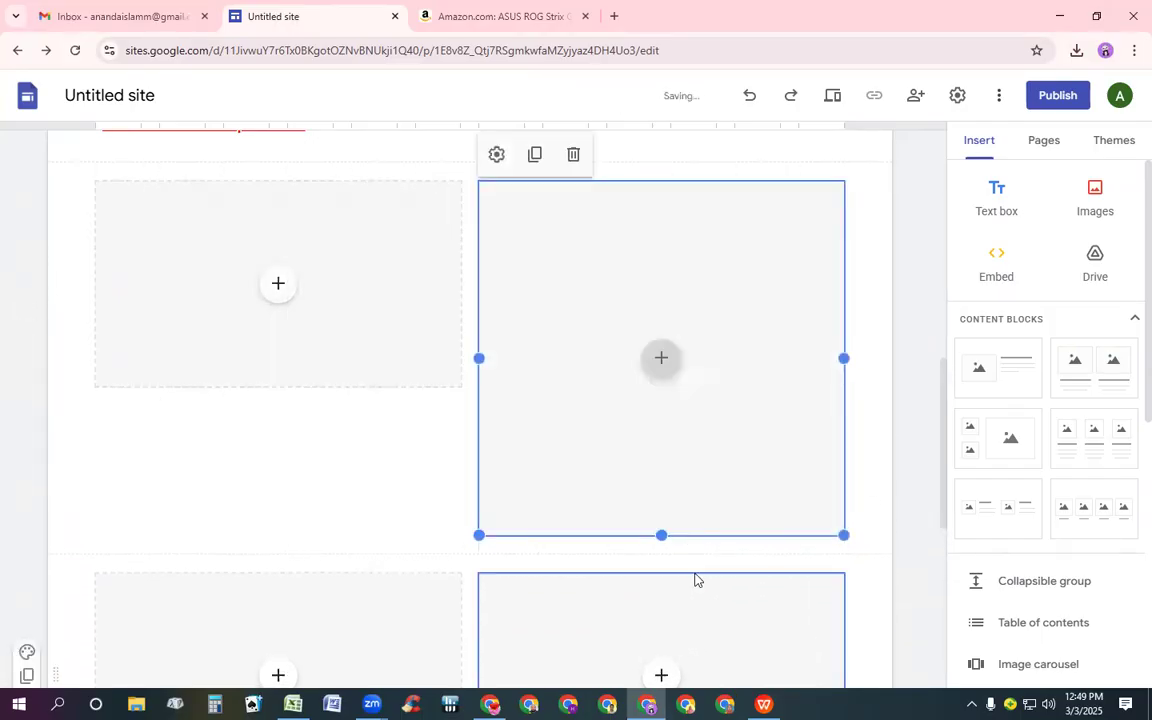
Stretch the left image placeholder of the first block down to match the right one's height
left_click(283, 294)
left_click(327, 264)
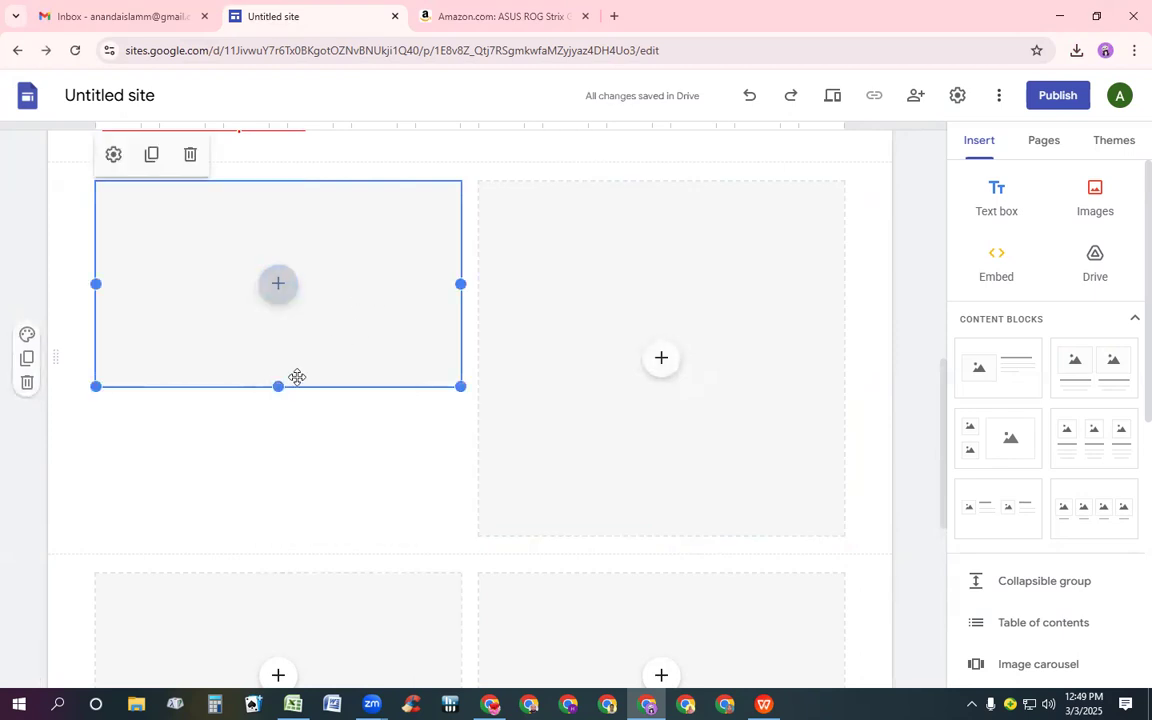
left_click_drag(277, 385, 296, 540)
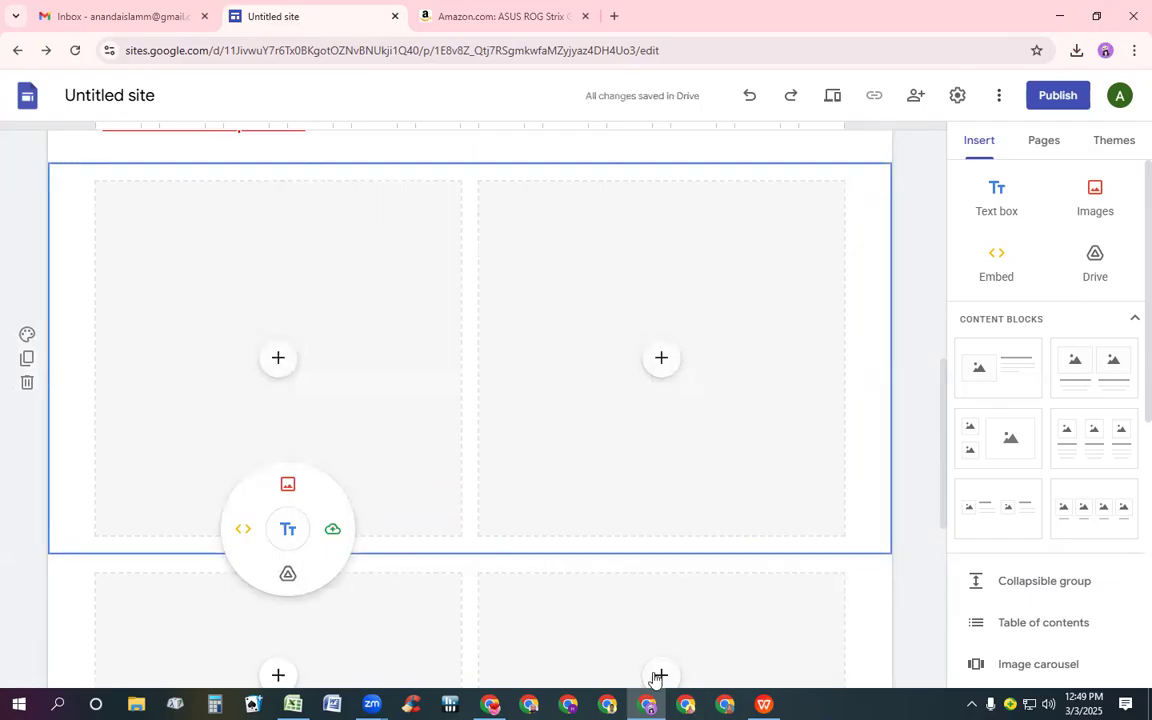
Enlarge the right image placeholder of the second block by stretching its bottom edge downward
scroll(700, 526, "down", 4)
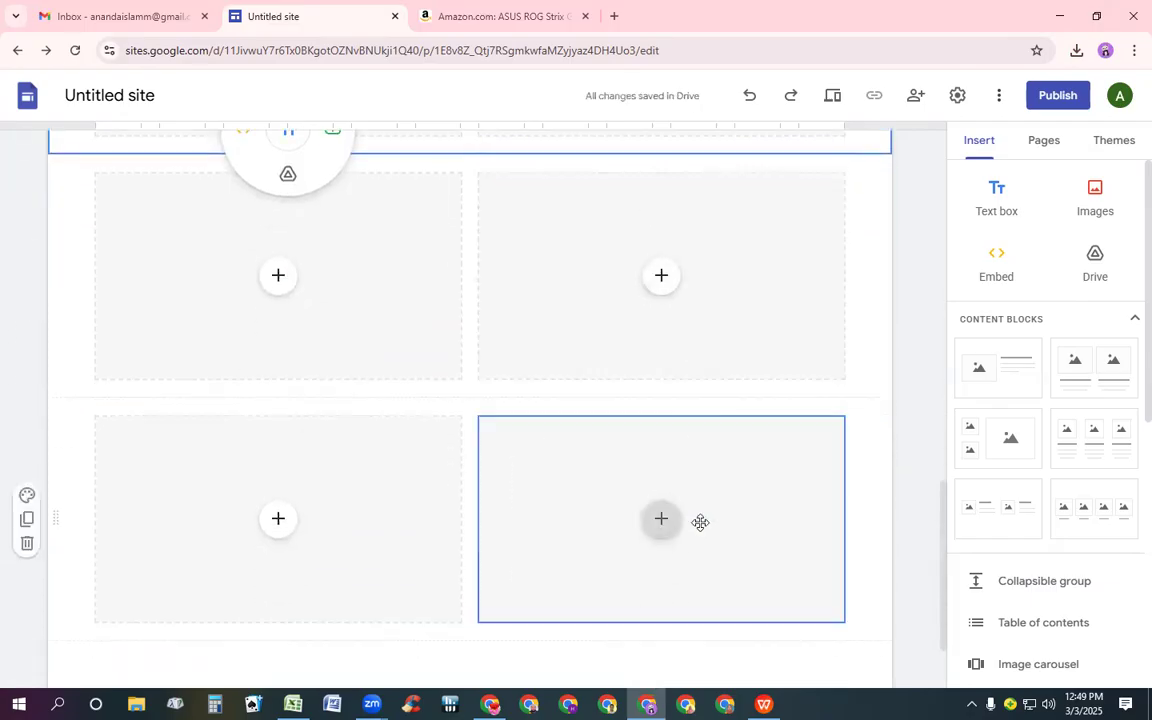
left_click(662, 276)
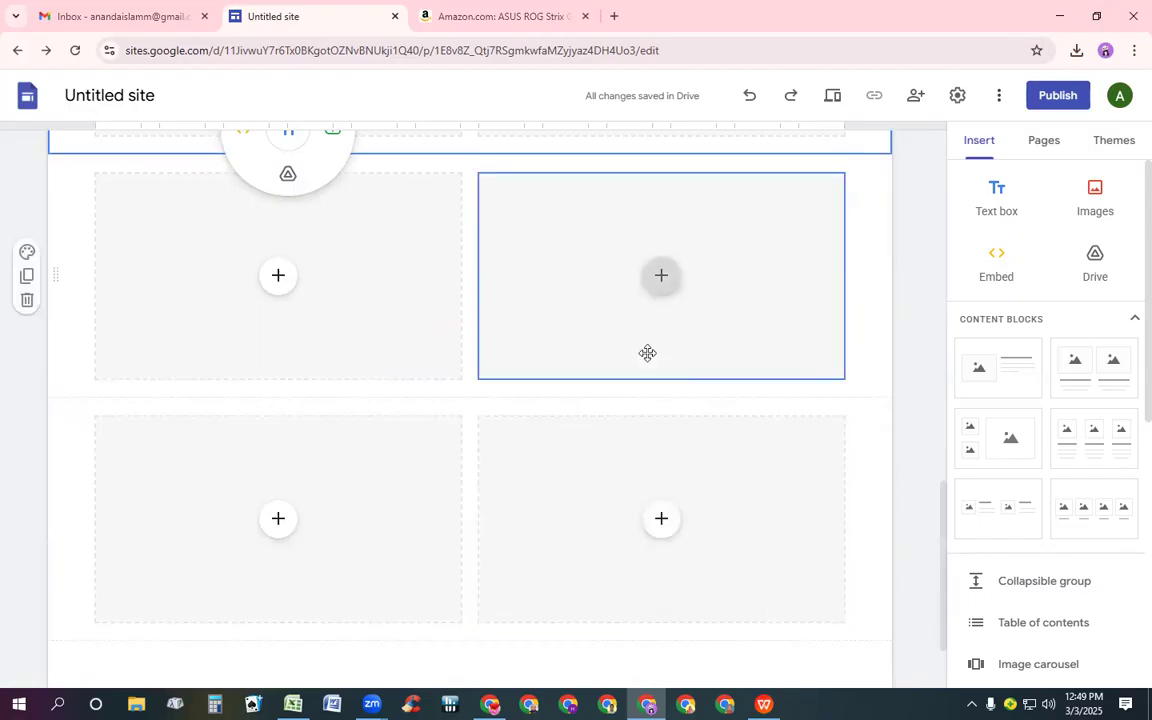
left_click(661, 276)
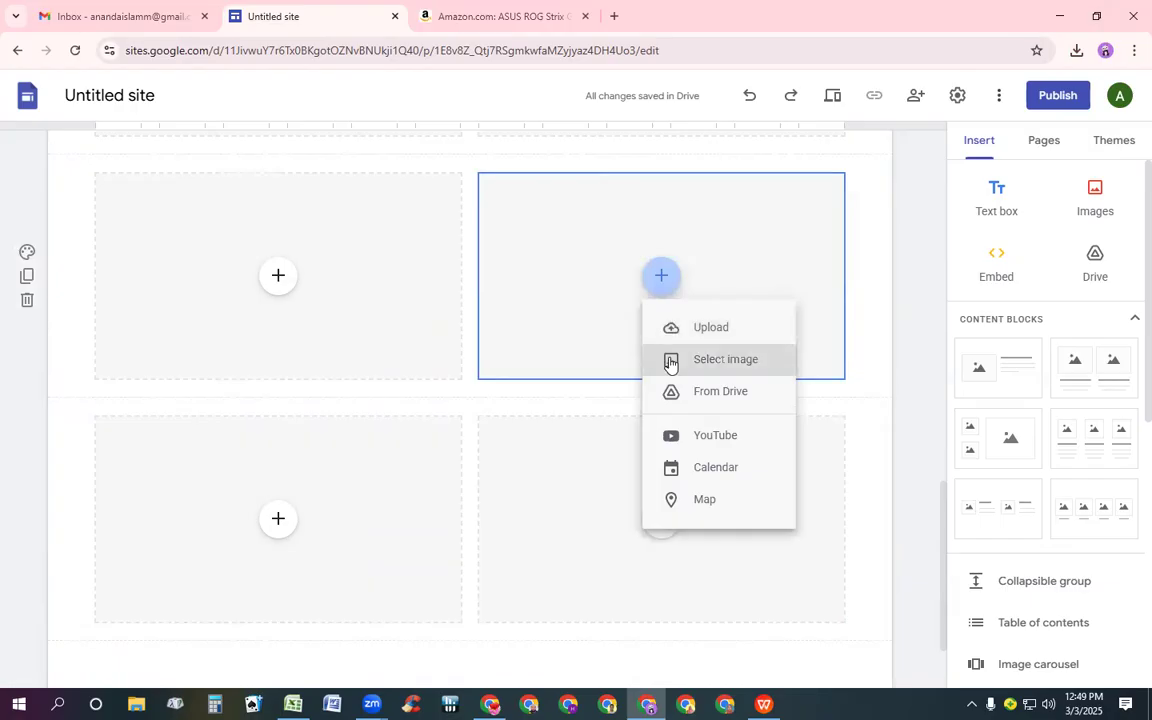
left_click(631, 375)
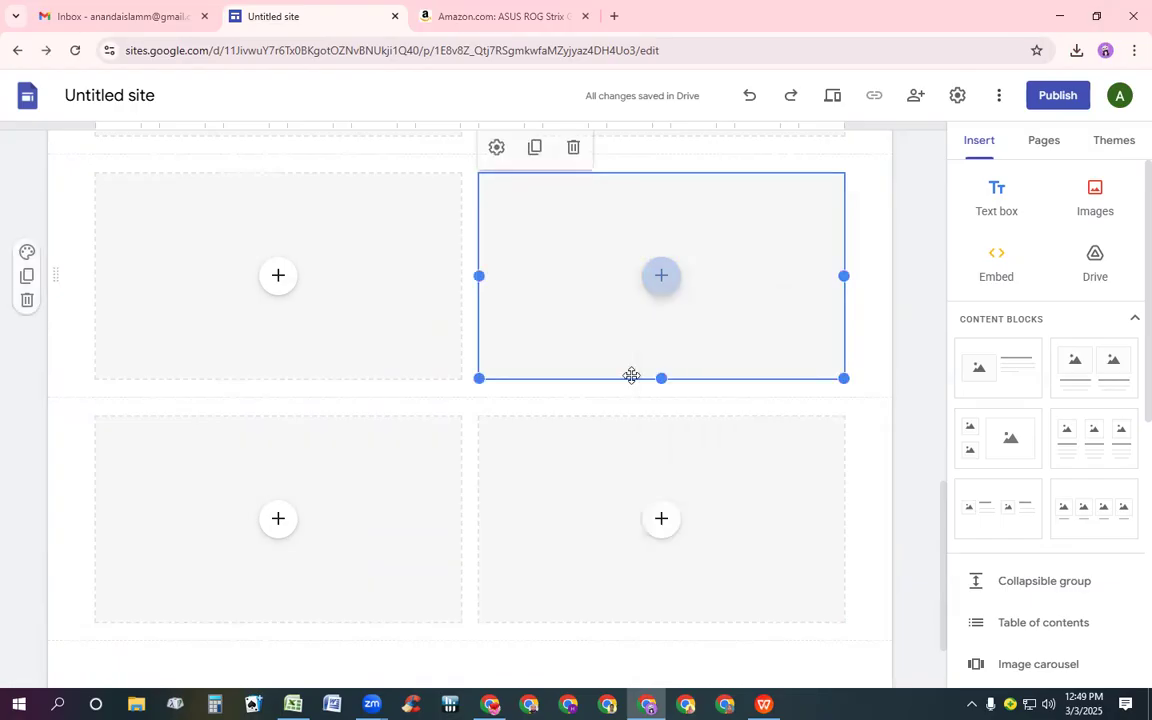
left_click_drag(659, 377, 680, 505)
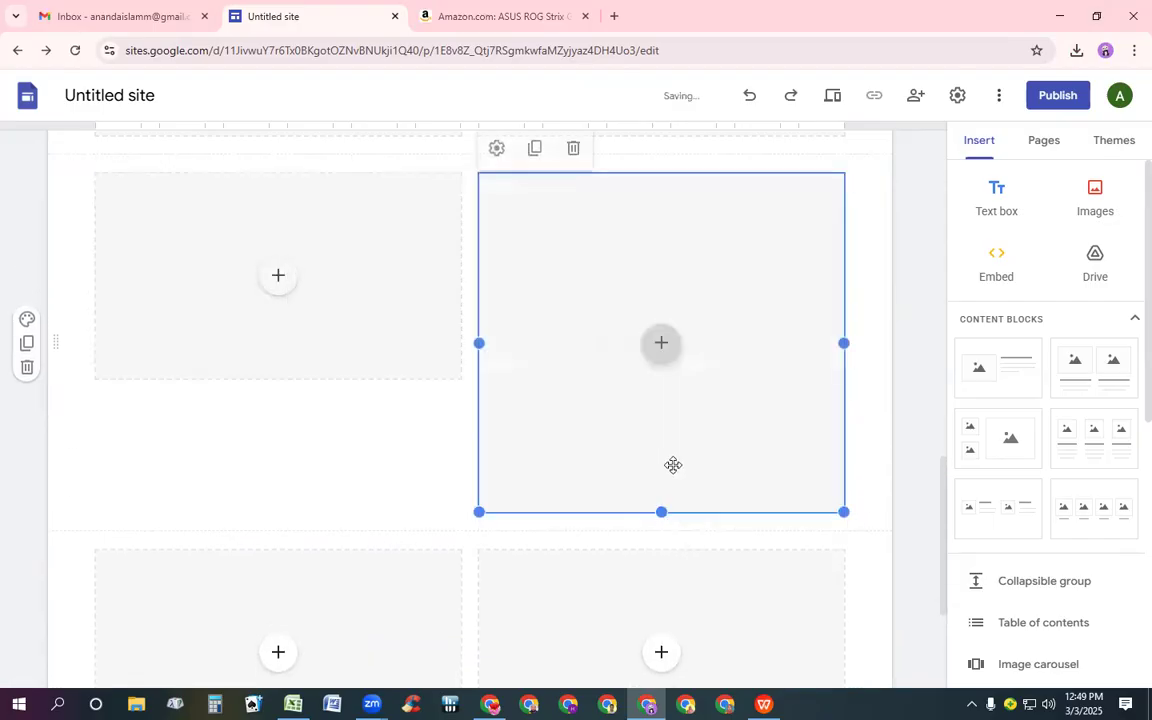
Stretch the left image placeholder of the second block down to match the right one's height
left_click(278, 337)
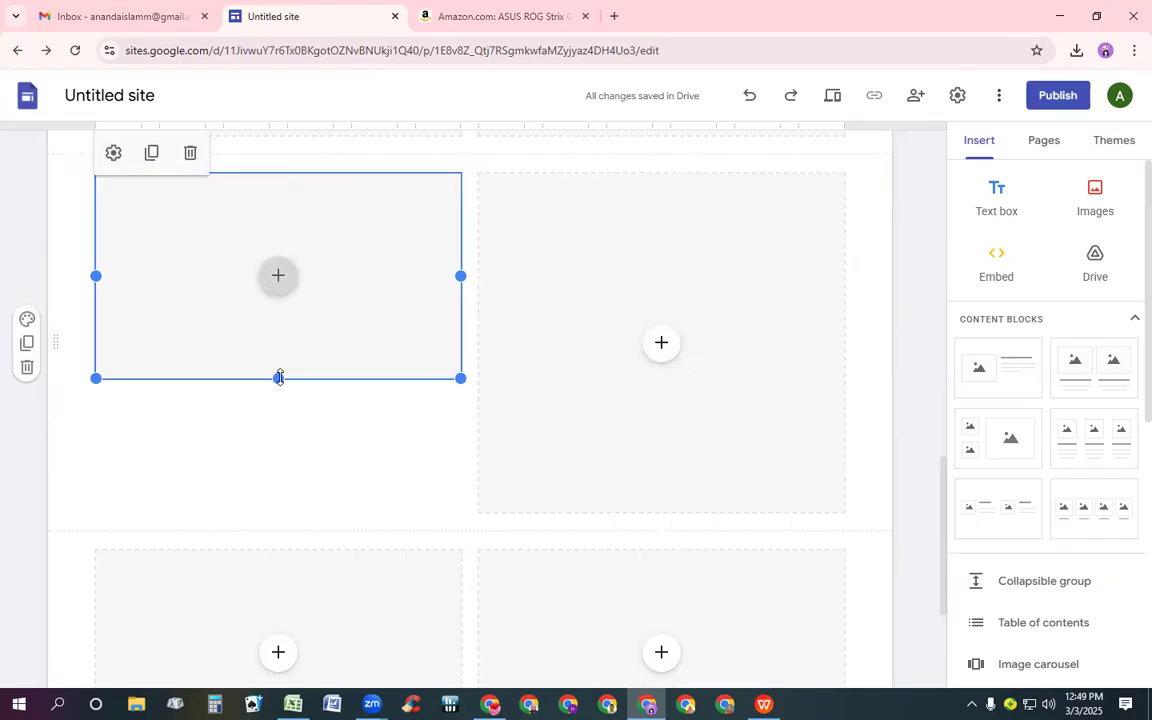
left_click_drag(280, 377, 281, 397)
left_click_drag(284, 415, 290, 483)
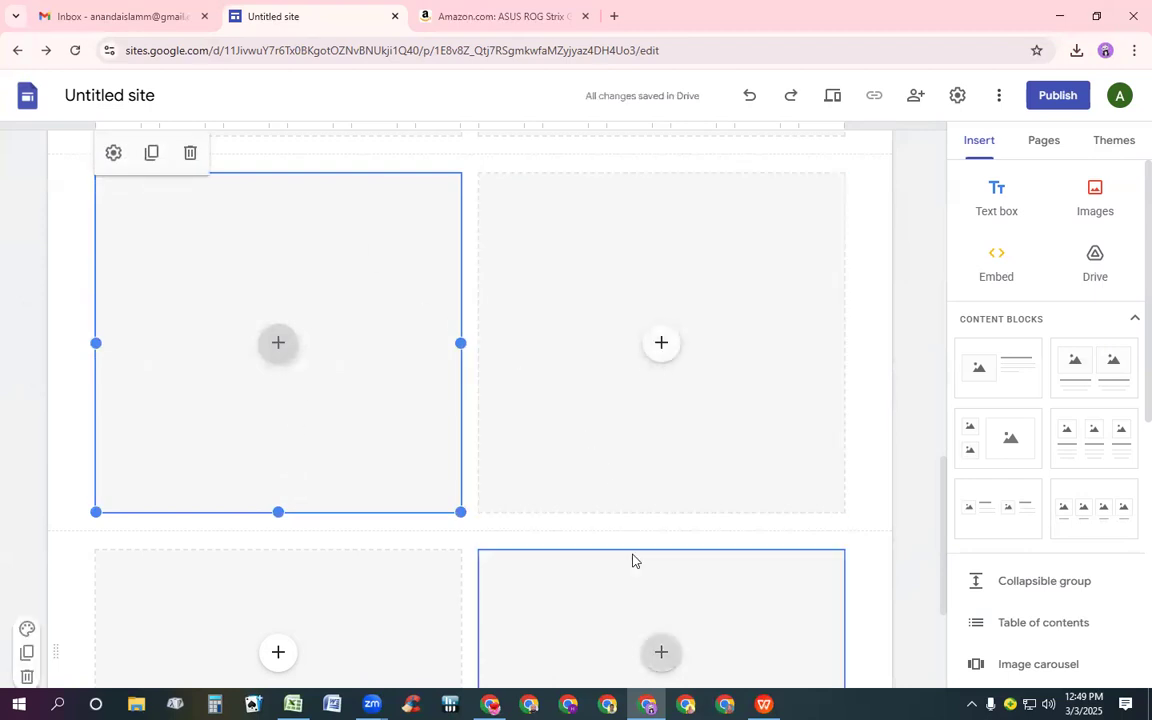
Enlarge the right image placeholder of the third block by stretching its bottom edge downward
scroll(632, 561, "down", 2)
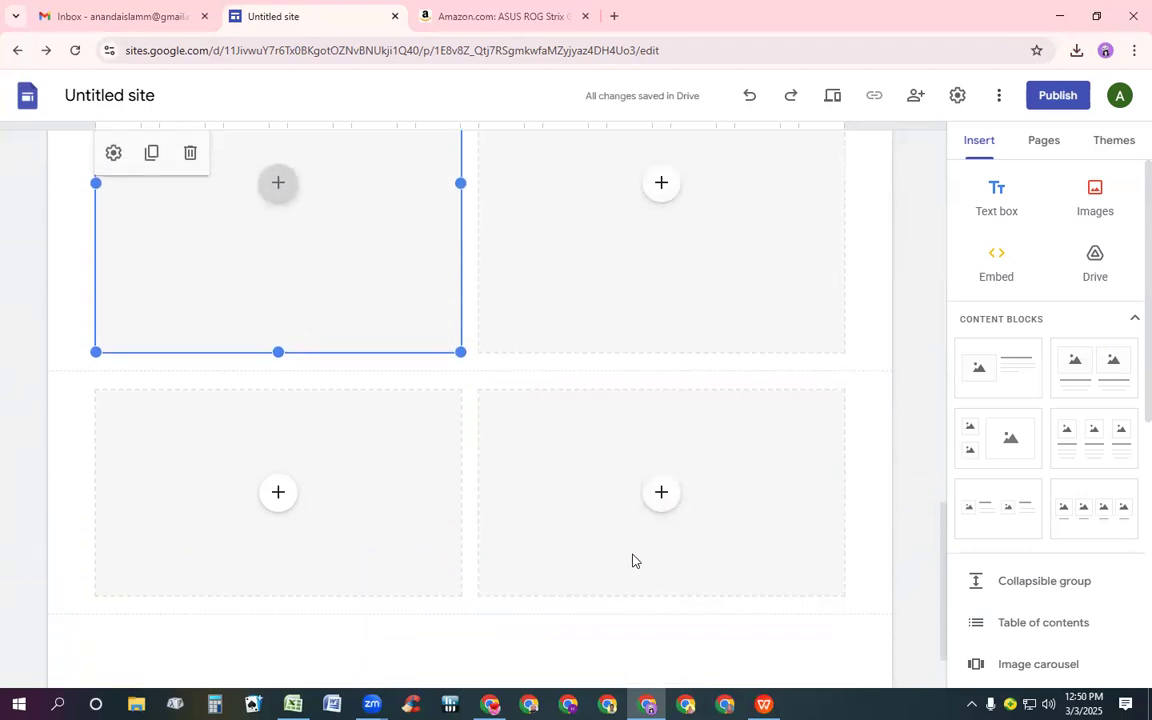
left_click(651, 590)
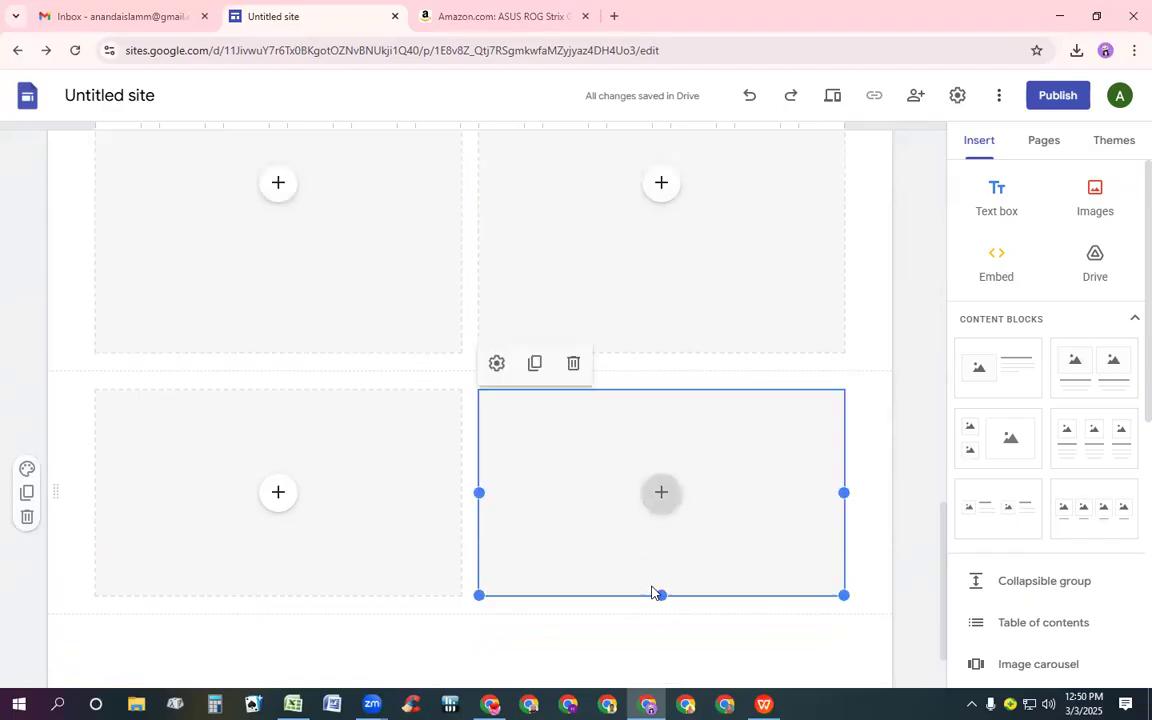
scroll(656, 592, "down", 1)
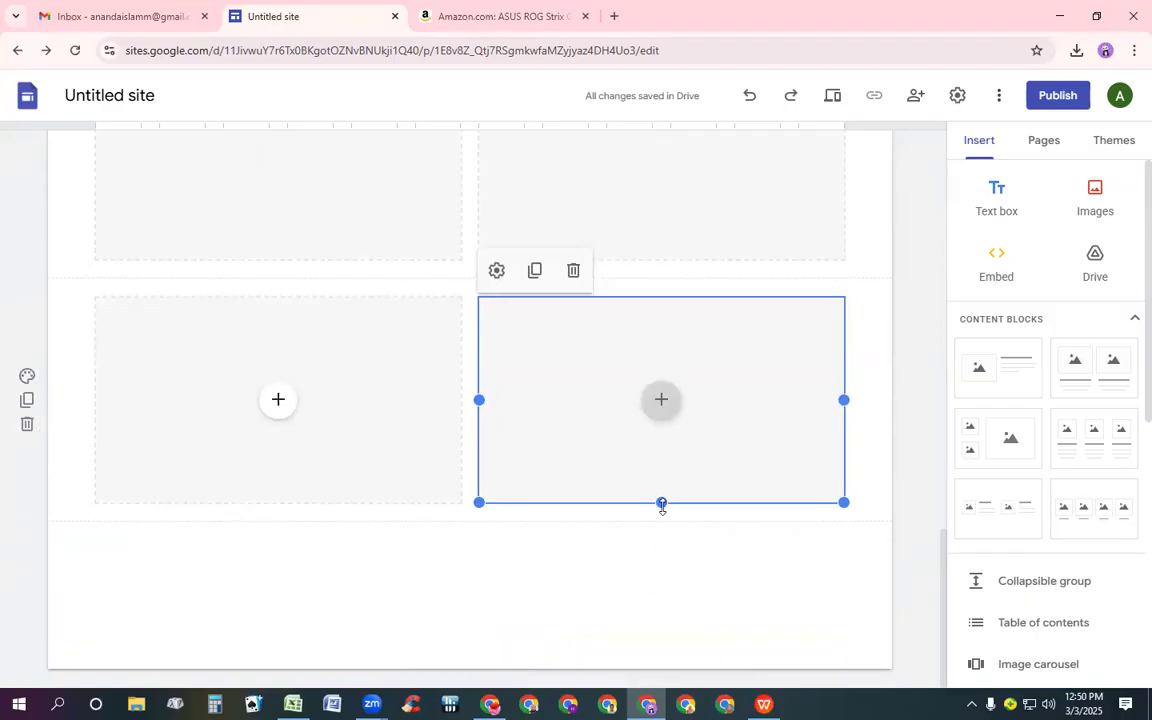
left_click_drag(661, 503, 280, 685)
Stretch the left image placeholder of the third block to match the right one's height
left_click(277, 508)
left_click(283, 469)
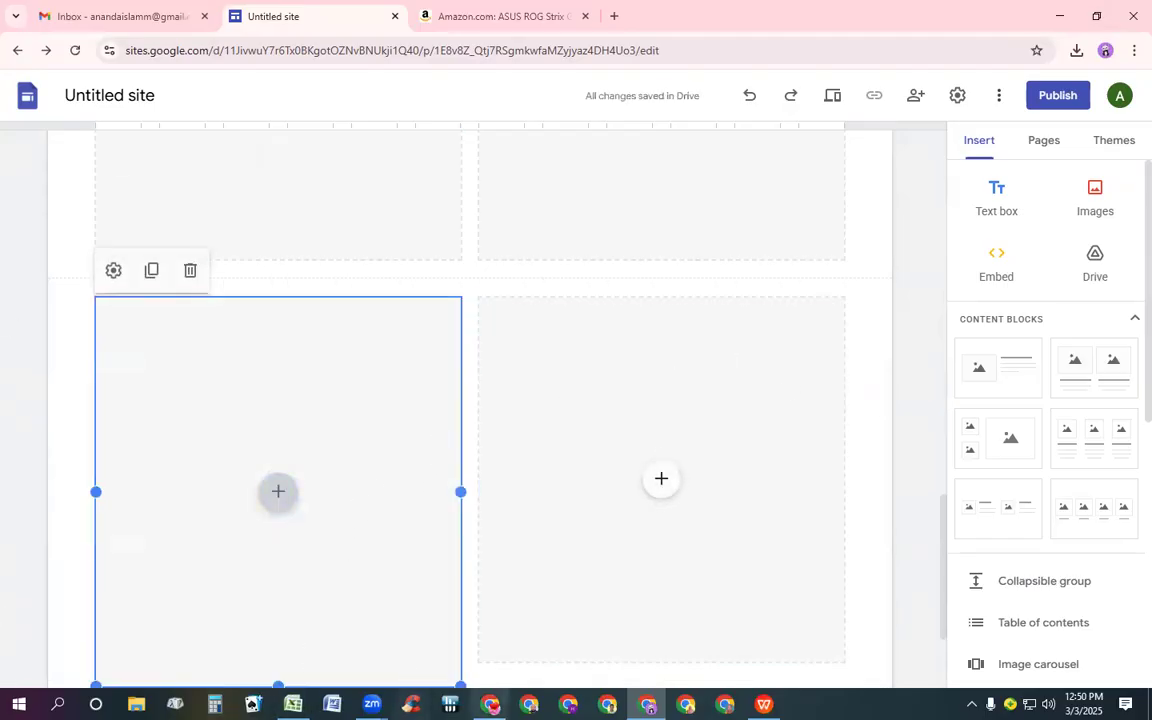
scroll(342, 552, "down", 2)
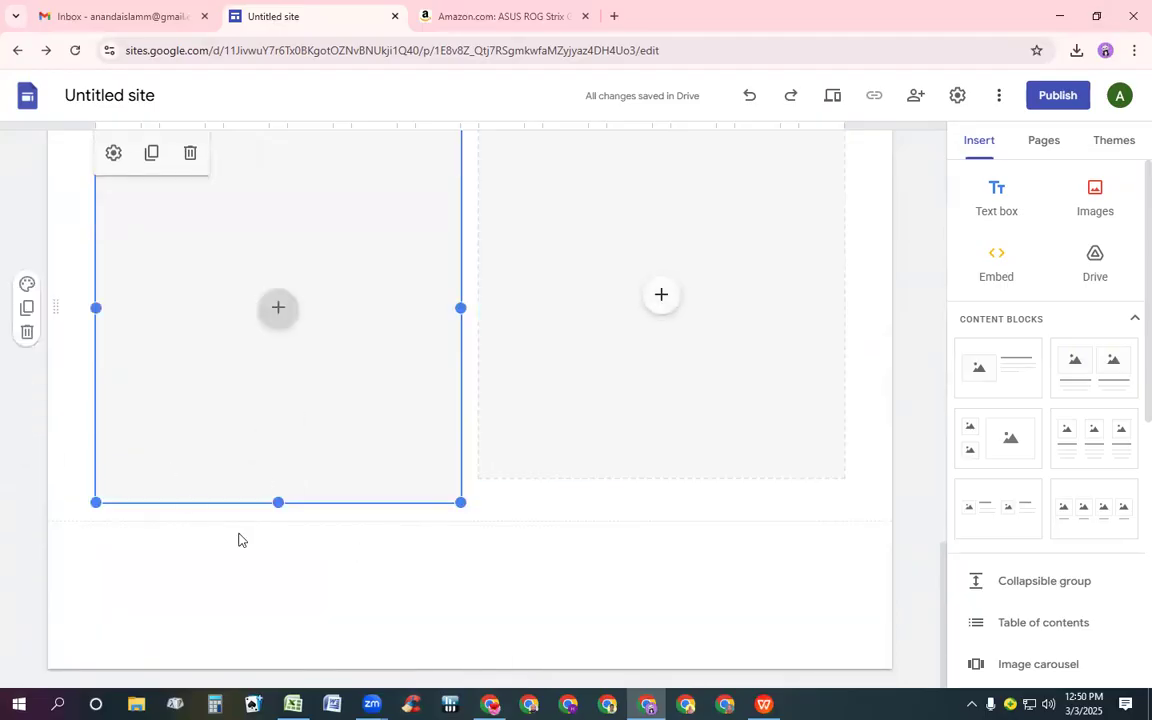
left_click_drag(278, 502, 283, 527)
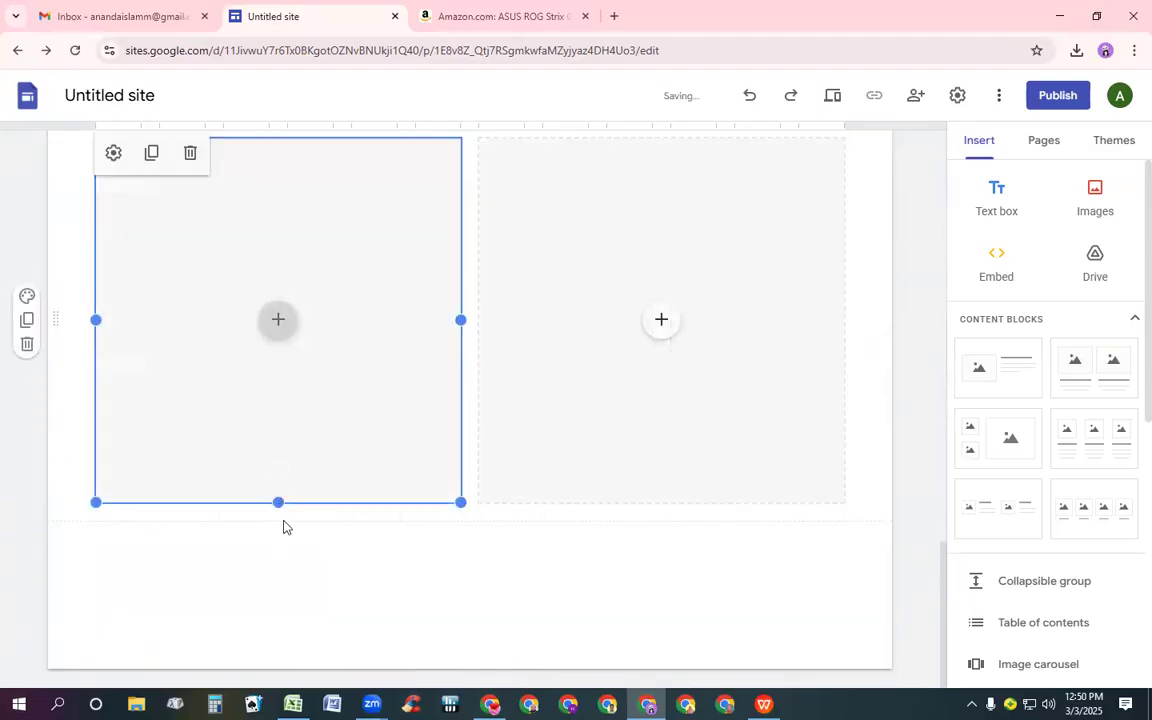
Upload the image 81GrCeuCzxL._AC_SL1500_ from the Desktop into the right placeholder of the first image block
scroll(468, 448, "up", 4)
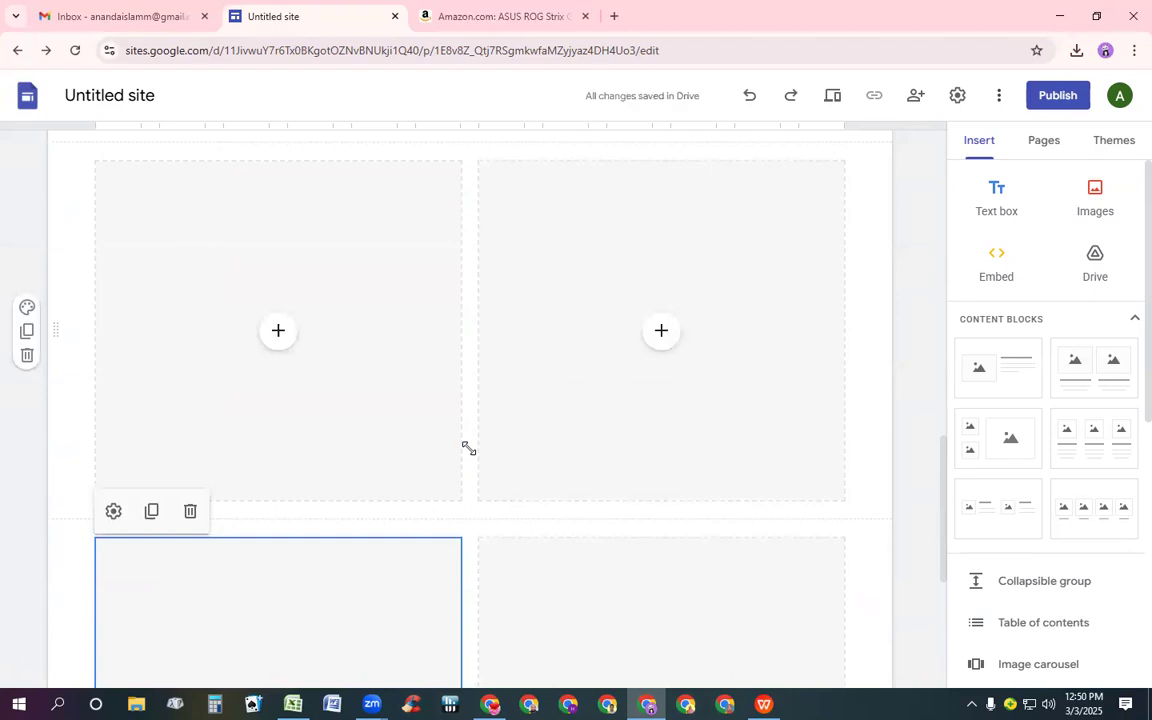
scroll(466, 470, "down", 1)
scroll(468, 465, "up", 6)
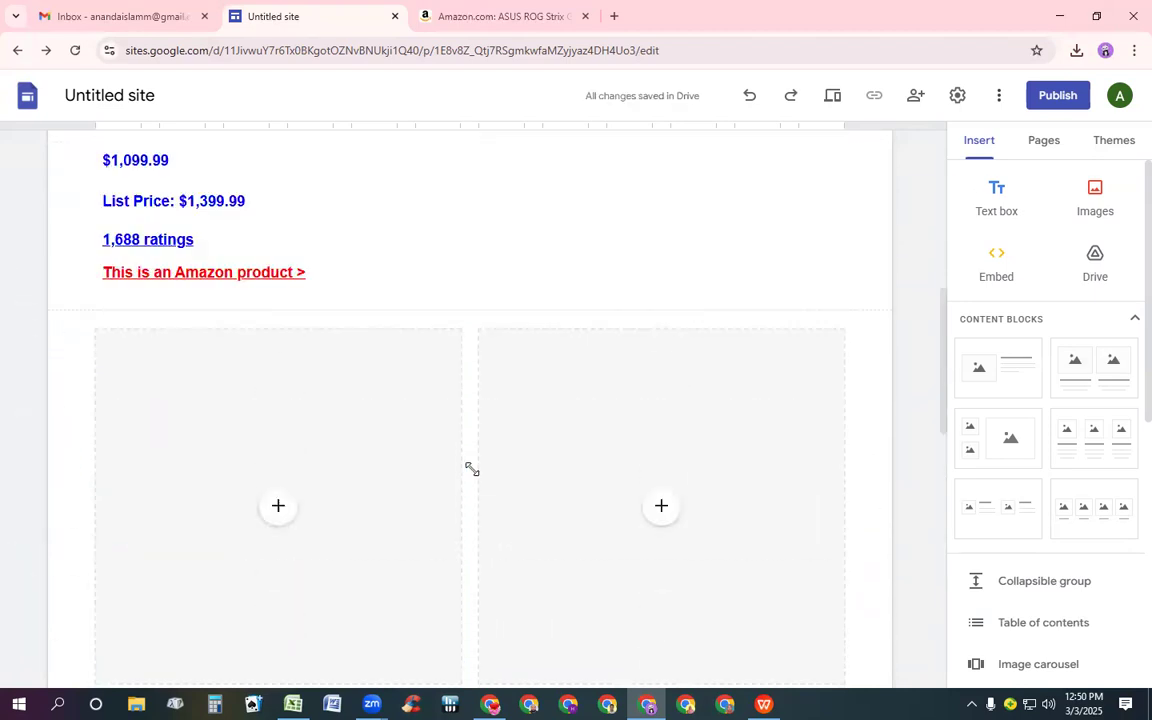
scroll(472, 469, "down", 6)
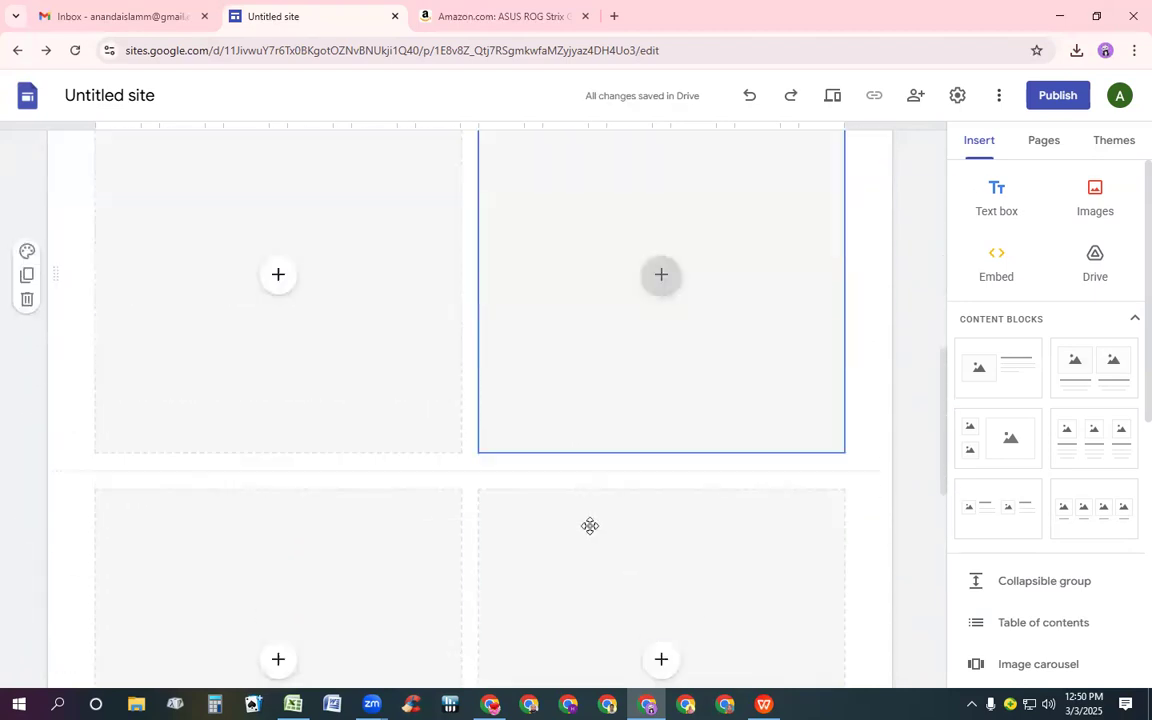
left_click(685, 318)
left_click(738, 507)
left_click(548, 213)
left_click(661, 268)
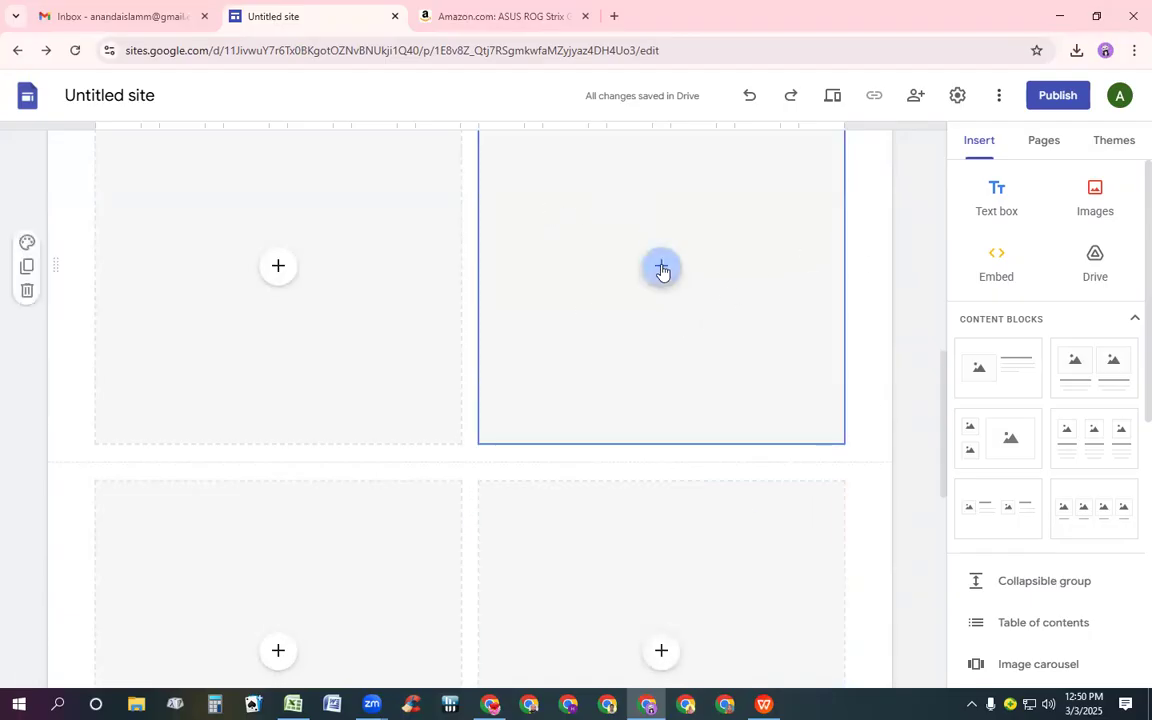
left_click(716, 316)
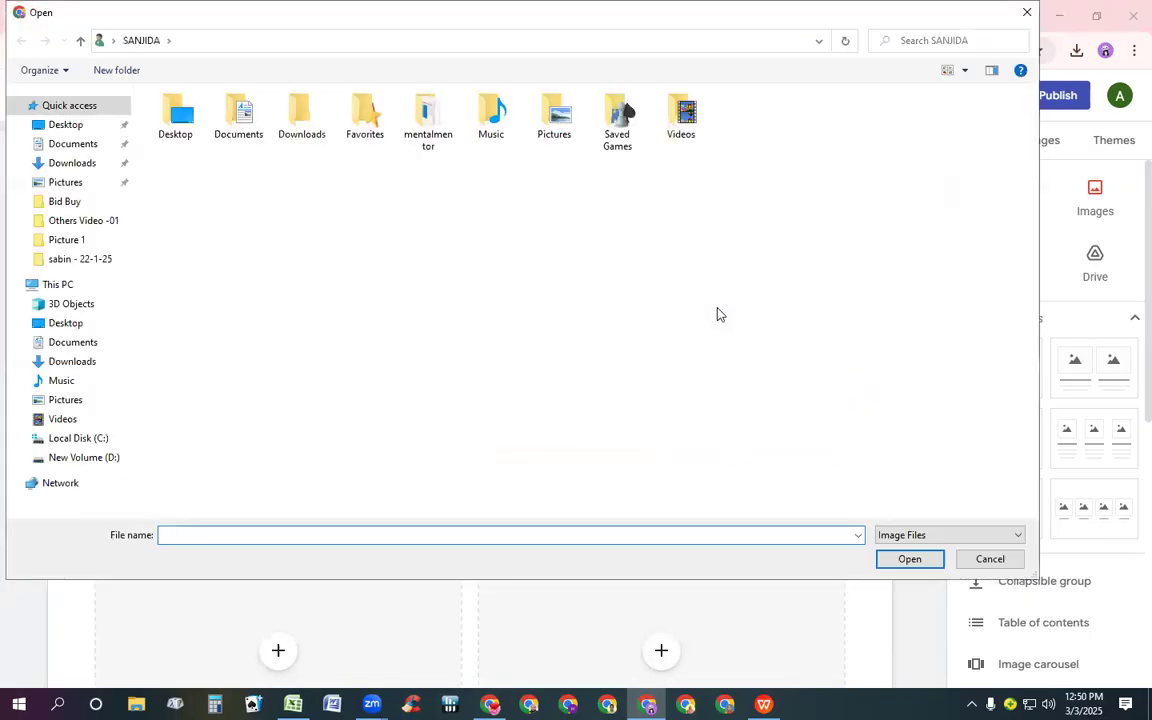
double_click(175, 113)
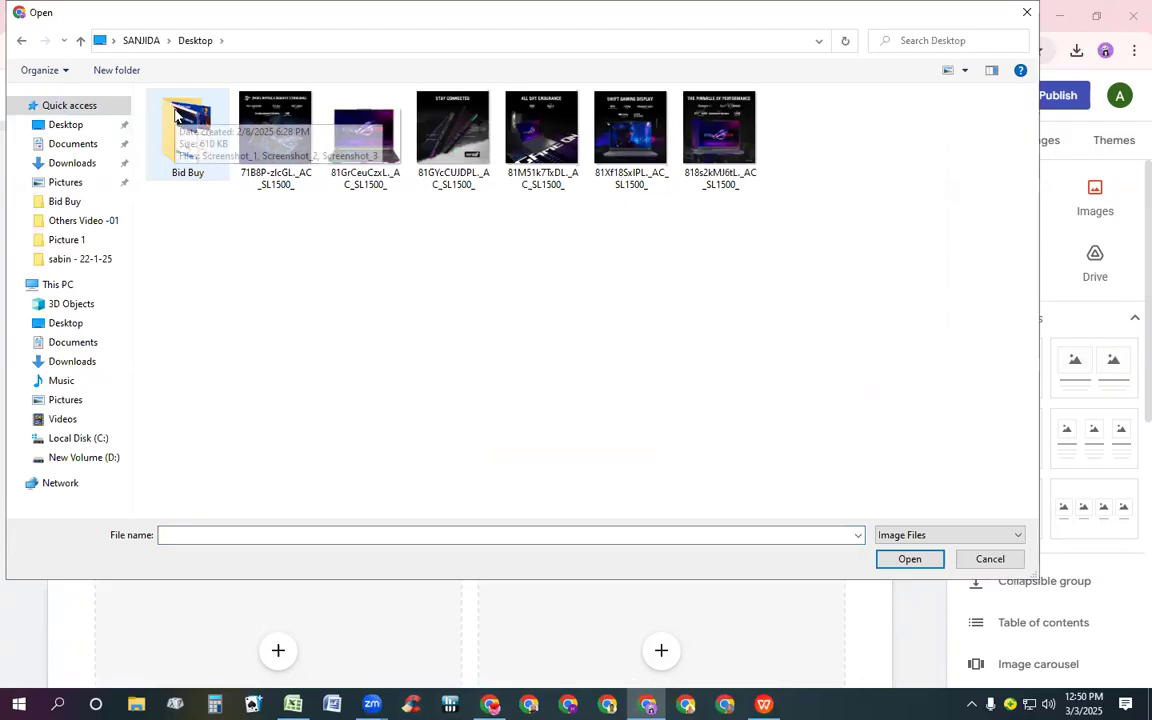
left_click(92, 134)
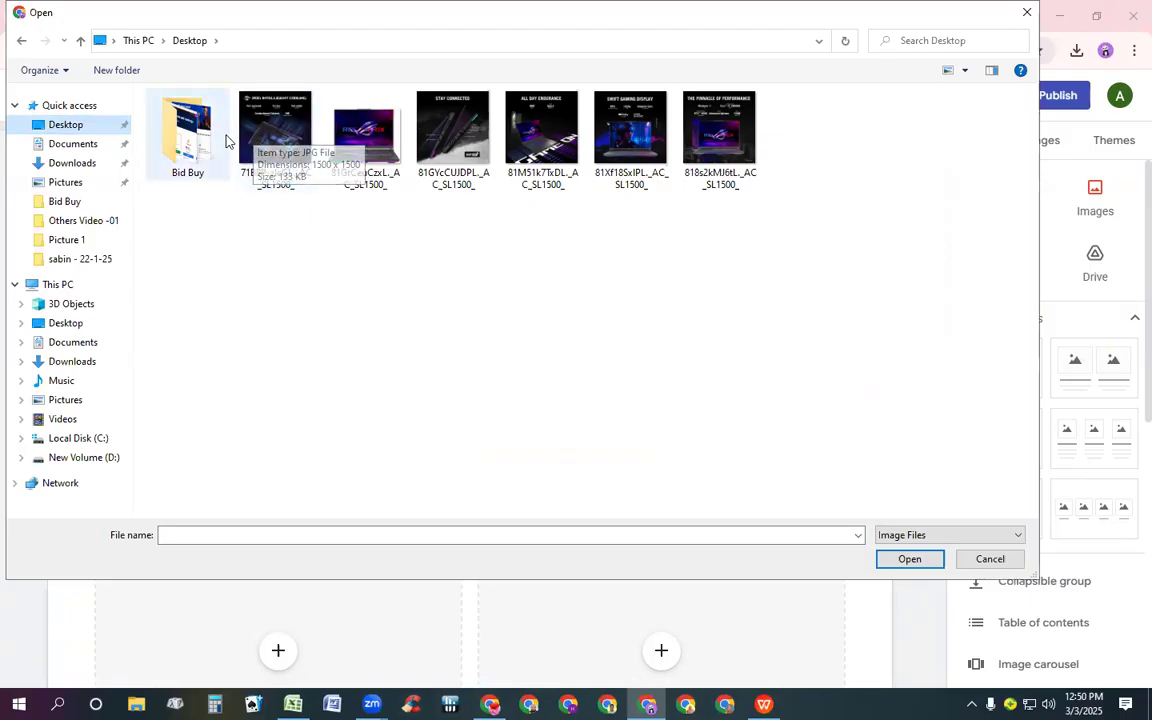
left_click(362, 120)
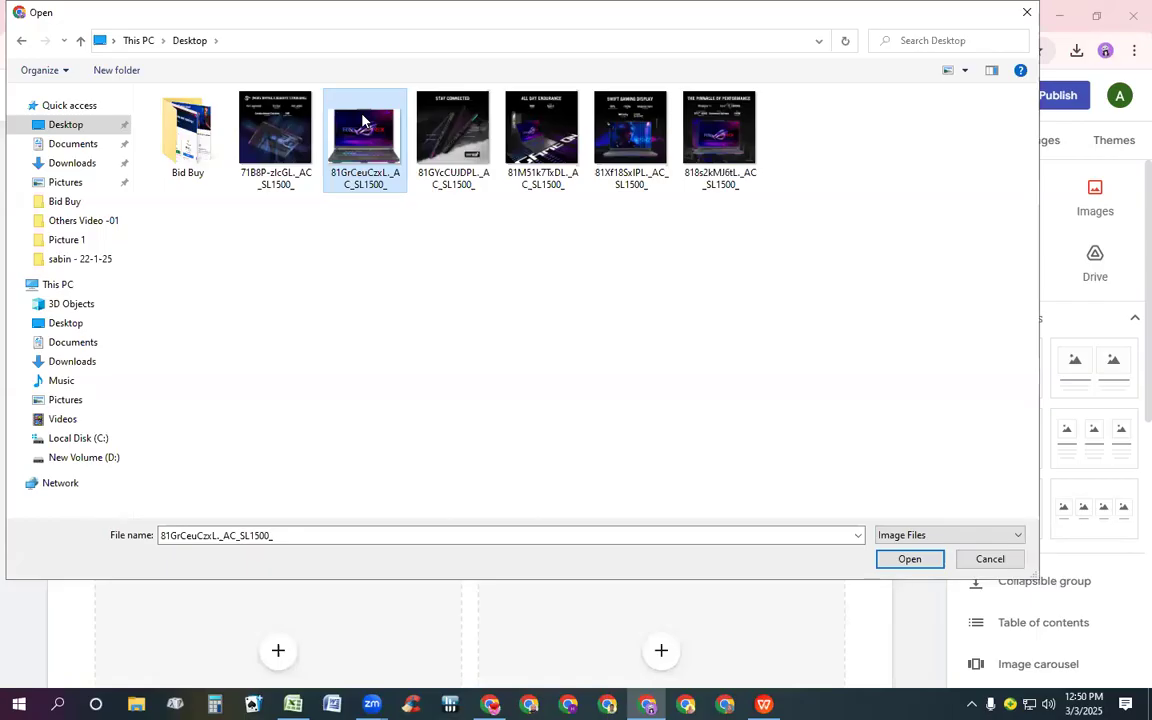
double_click(362, 120)
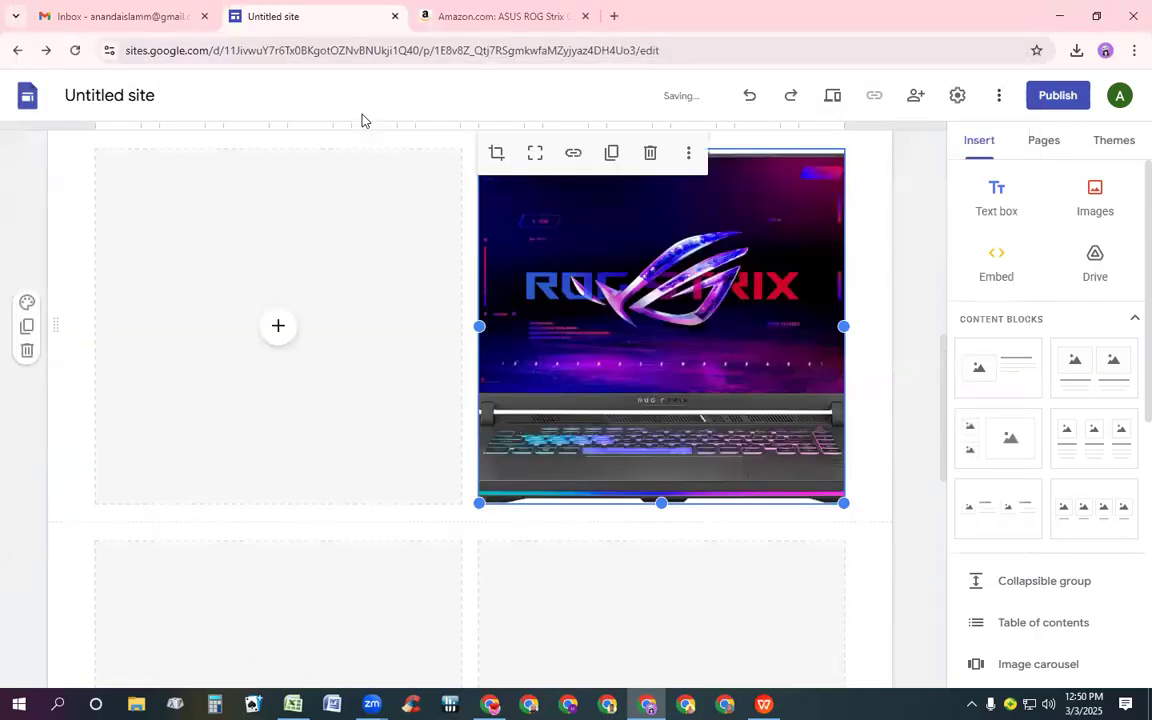
Upload the image 818s2kMJ6tL._AC_SL1500_ into the left placeholder of the first image block
left_click(277, 330)
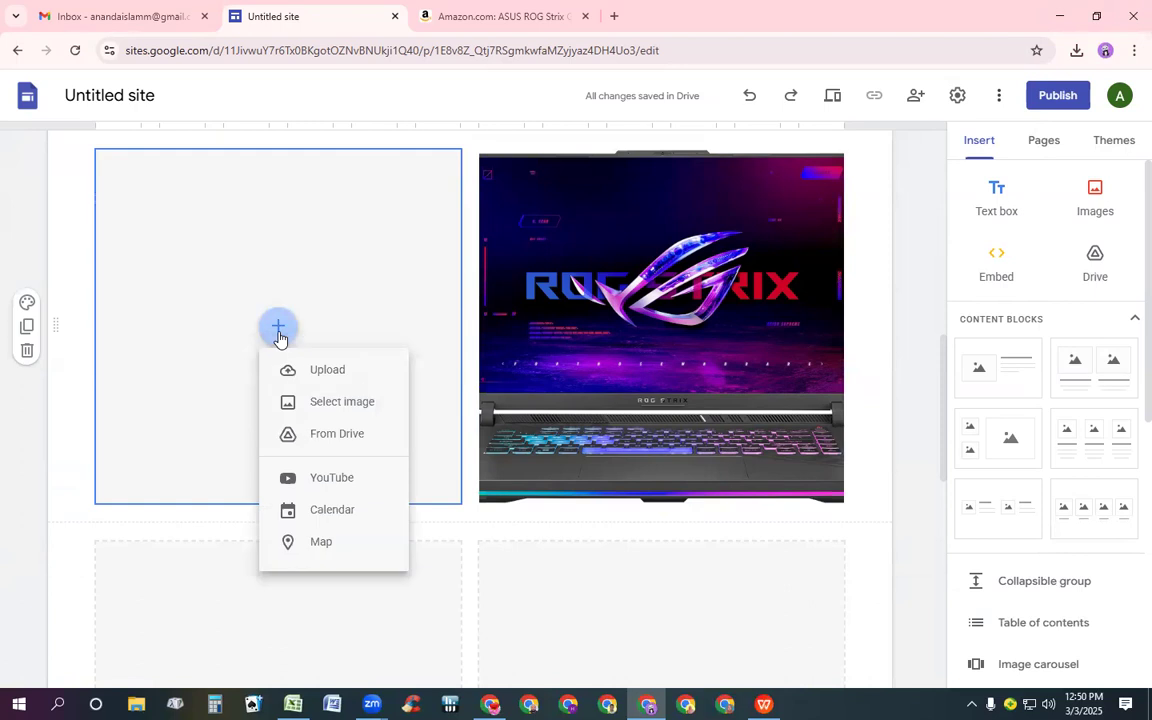
left_click(322, 377)
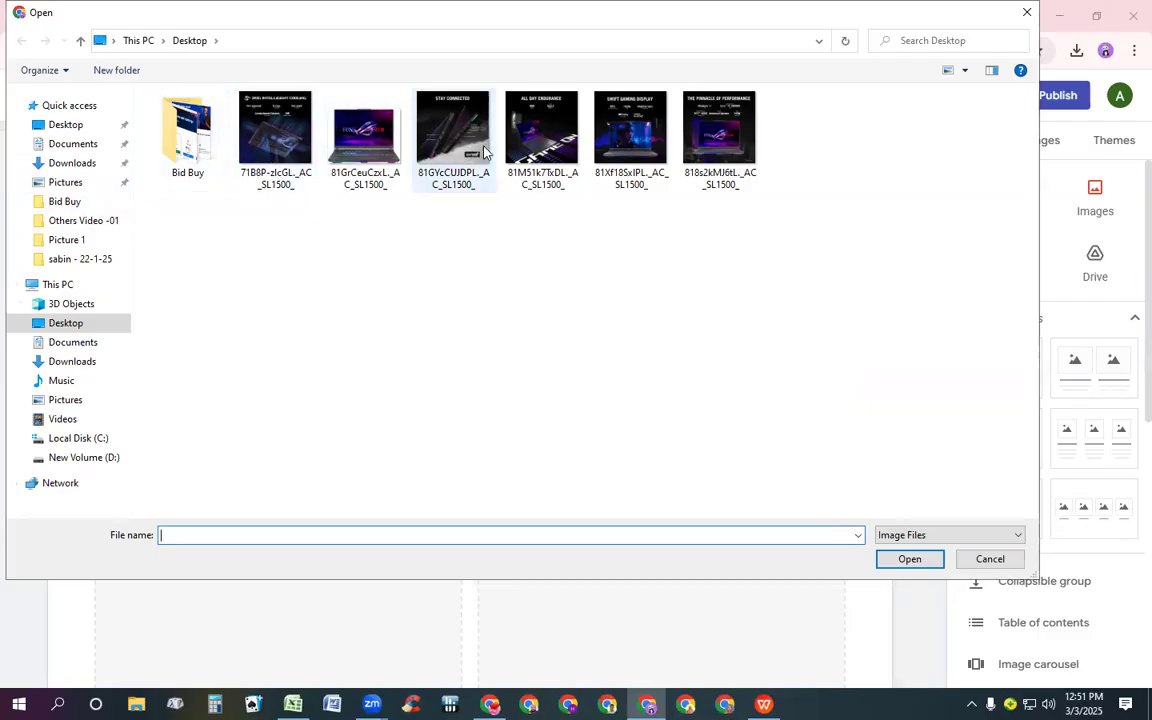
double_click(713, 135)
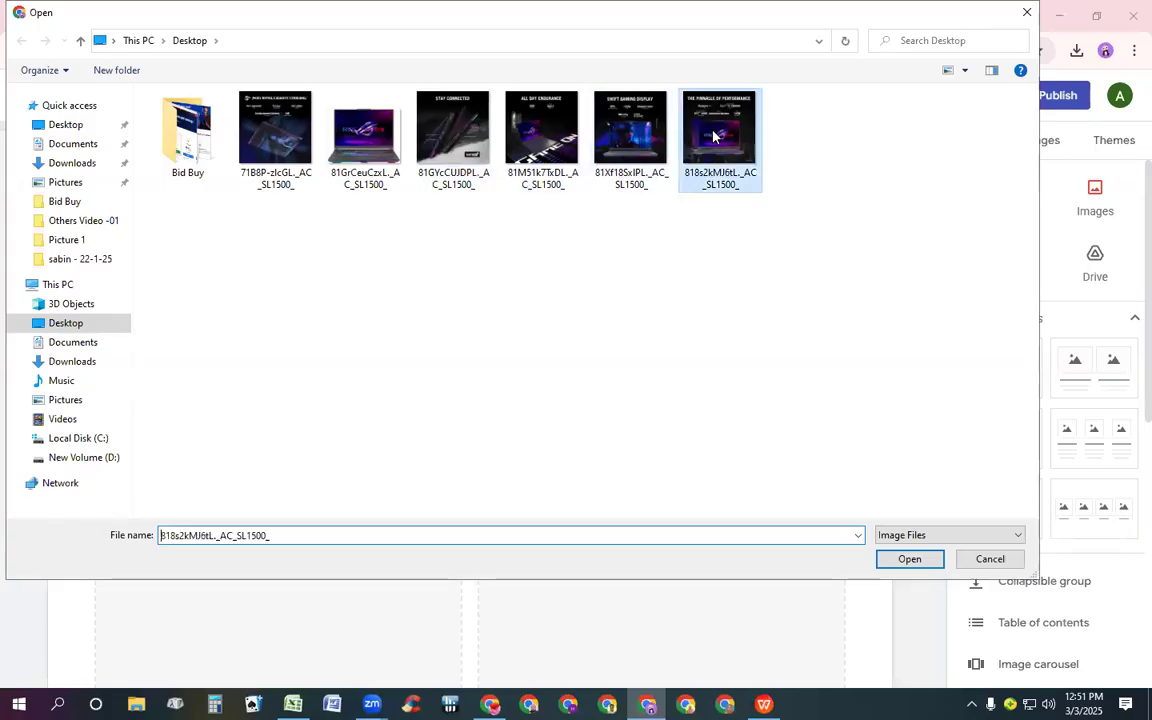
Upload the image 71B8P-zlcGL._AC_SL1500_ into the right placeholder of the second image block
scroll(698, 191, "down", 4)
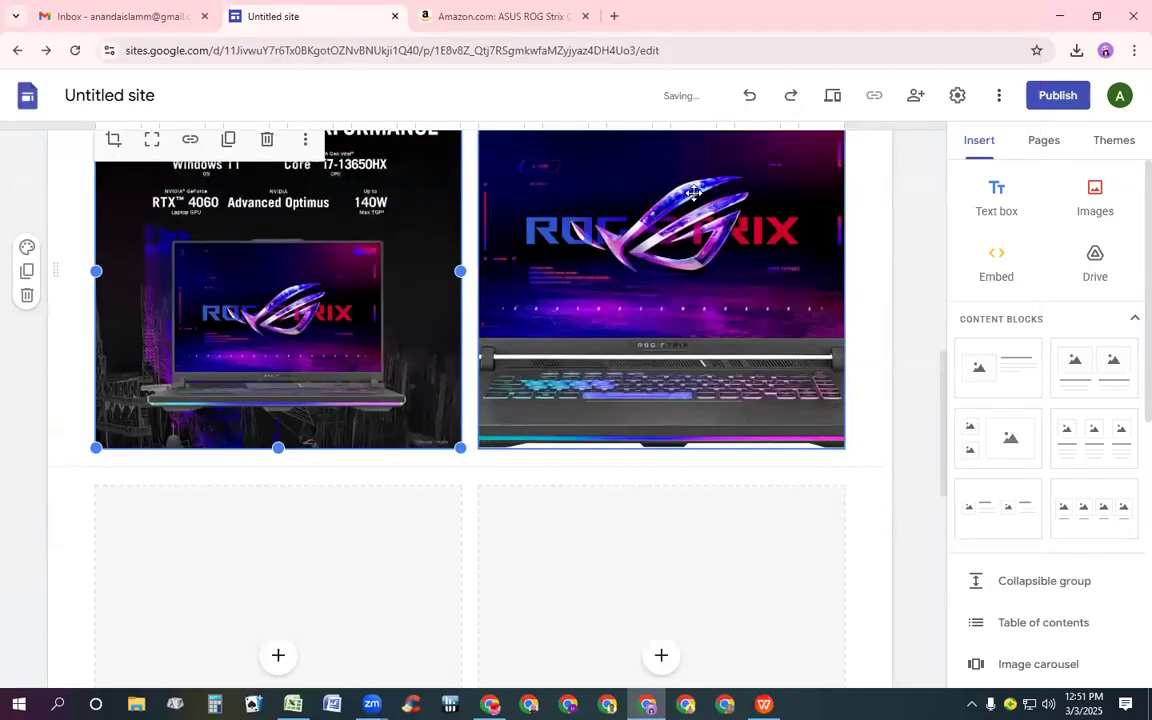
left_click(663, 309)
left_click(693, 360)
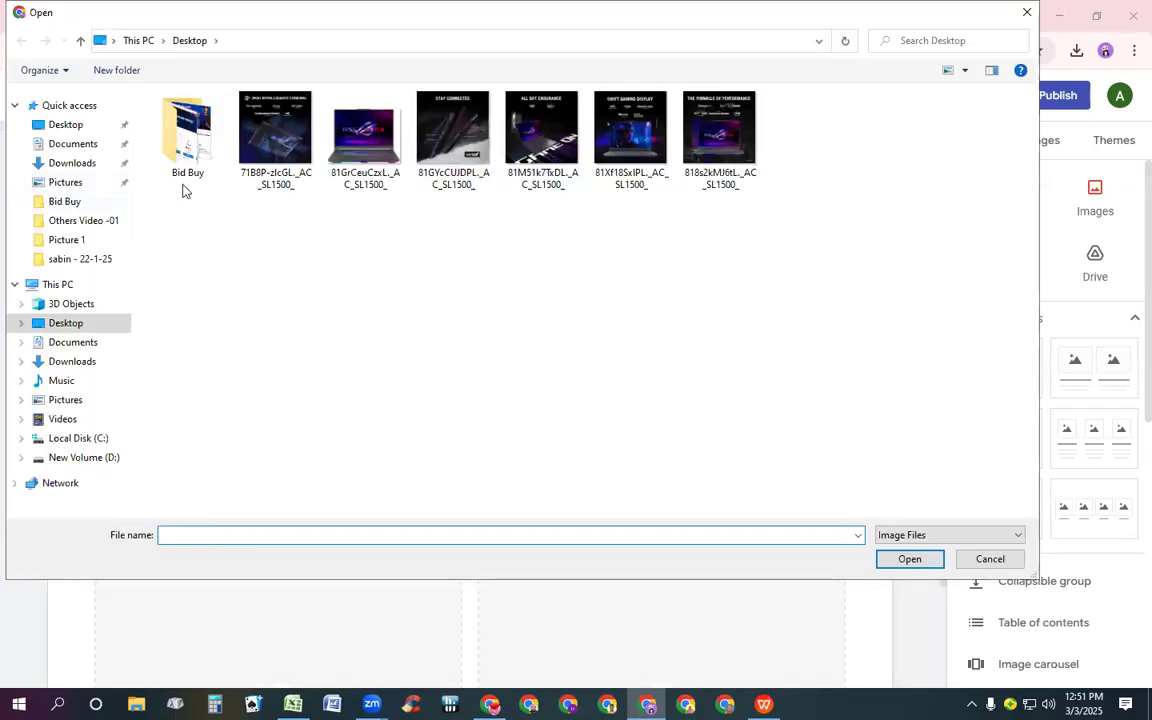
left_click(248, 160)
double_click(248, 160)
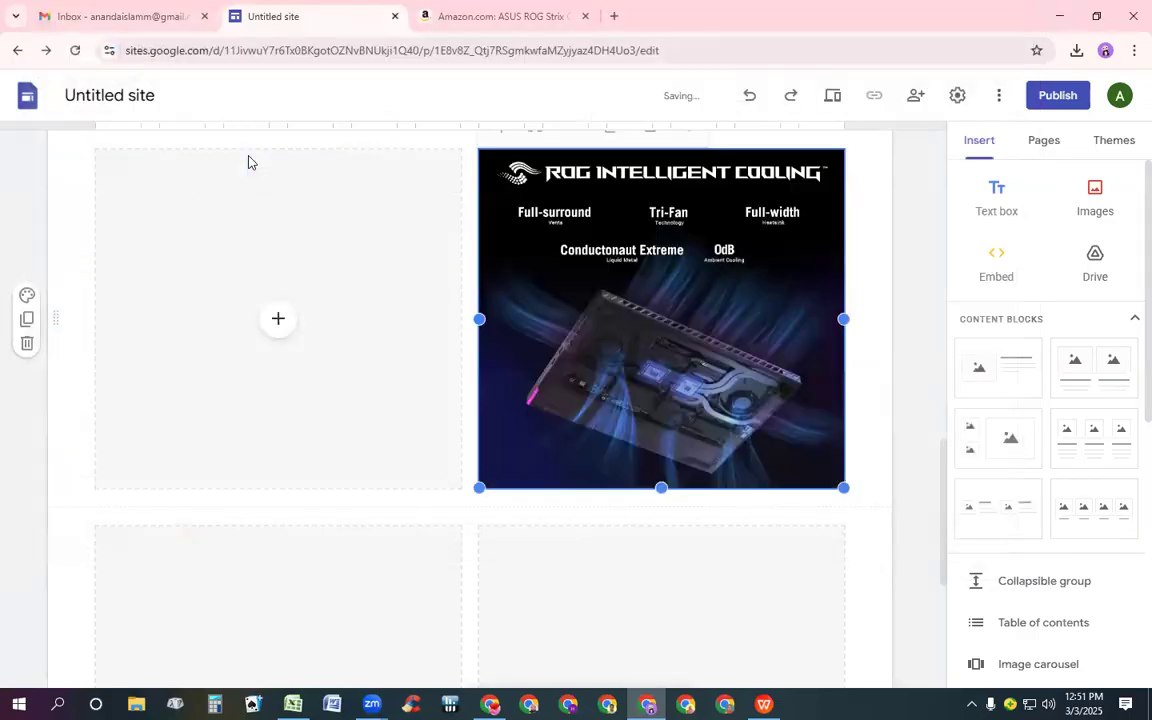
Upload the image 81Xf18SxIPL._AC_SL1500_ into the left placeholder of the second image block
left_click(281, 320)
left_click(321, 370)
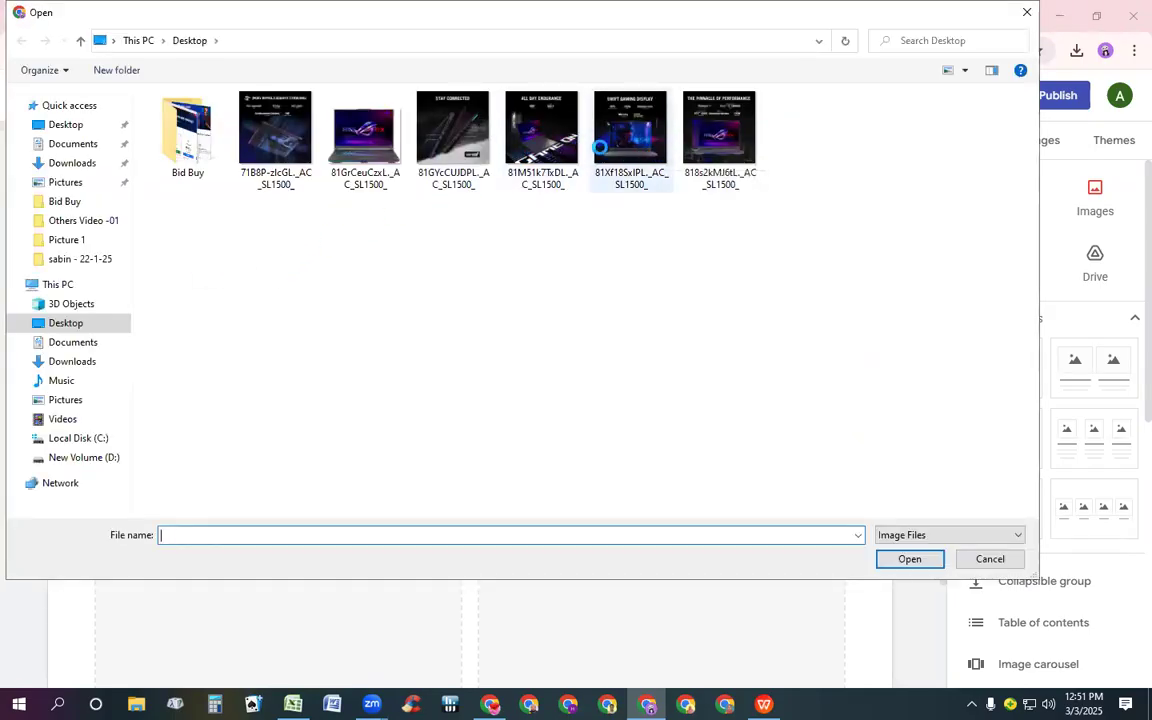
double_click(600, 147)
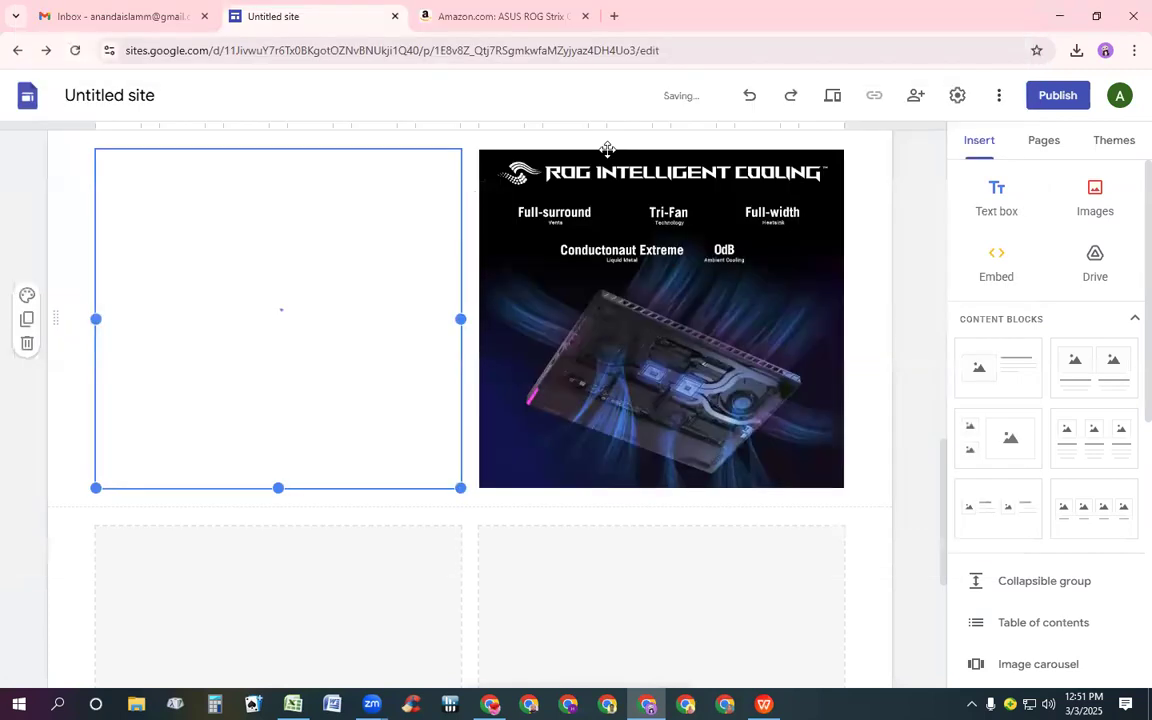
Upload the image 81GYcCUJDPL._AC_SL1500_ into the right placeholder of the third image block
scroll(591, 205, "down", 3)
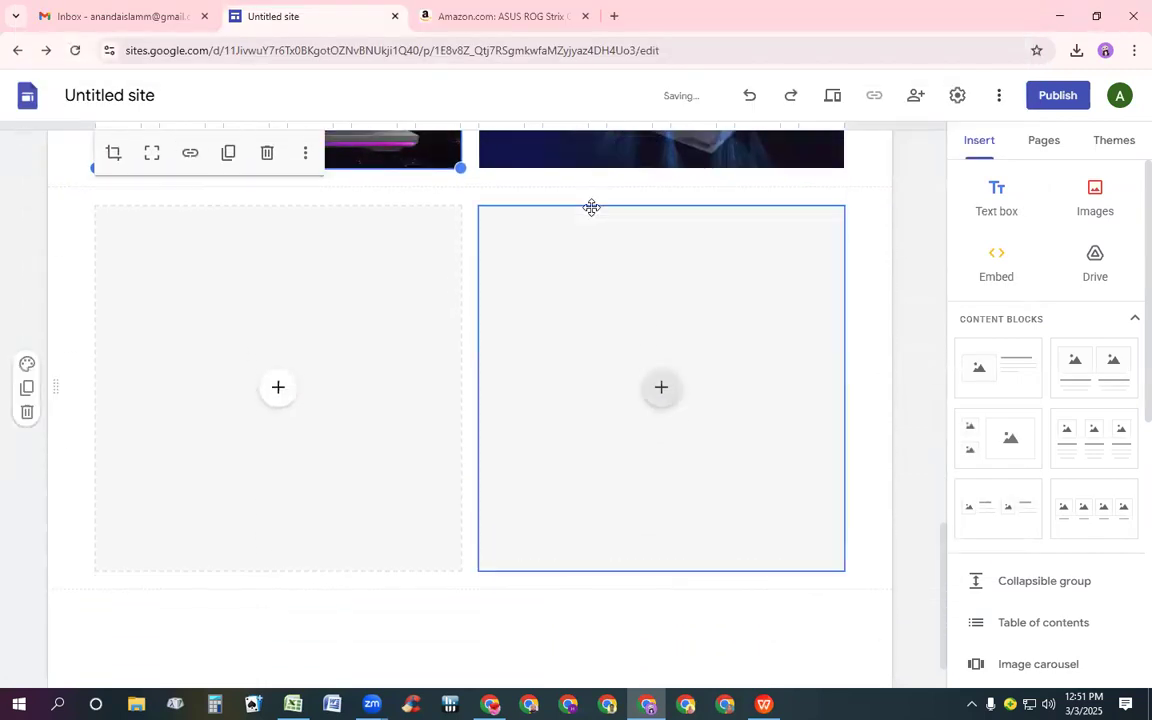
left_click(662, 390)
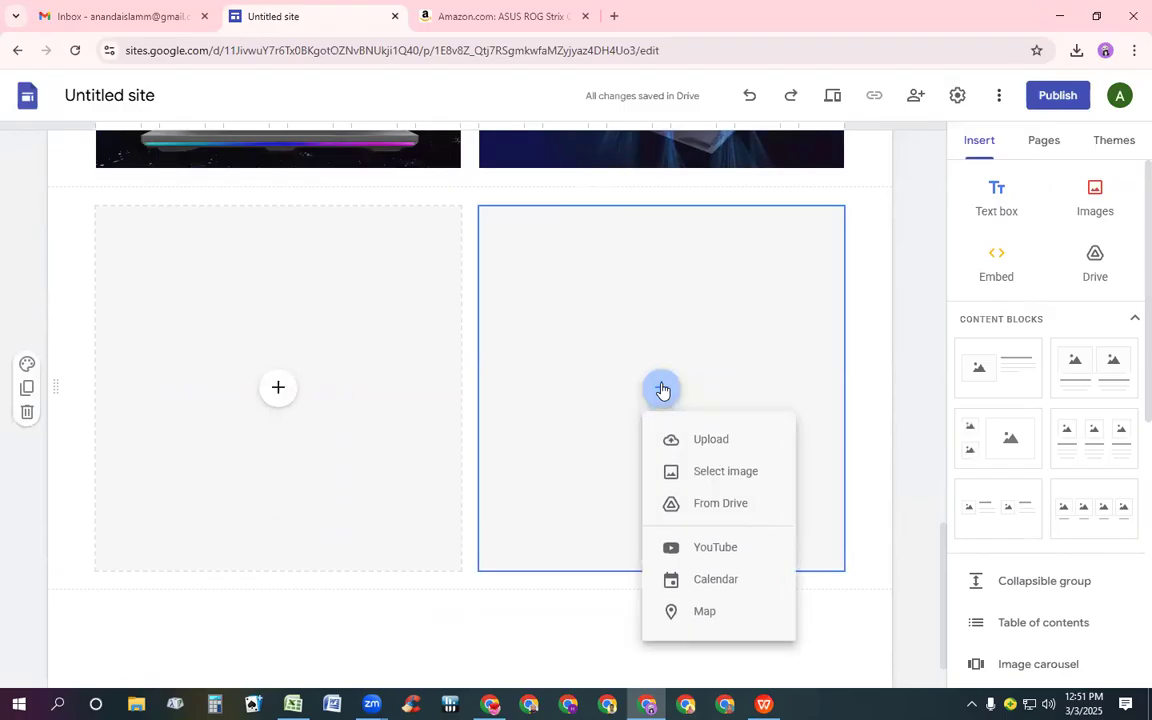
left_click(697, 440)
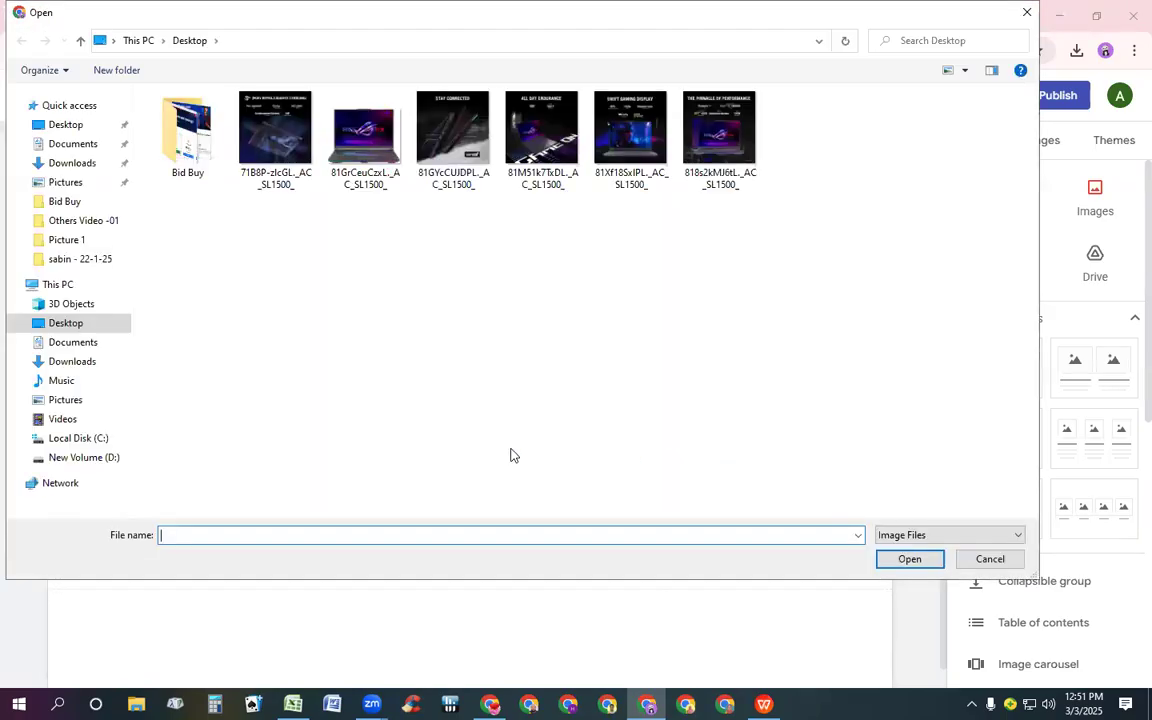
double_click(431, 139)
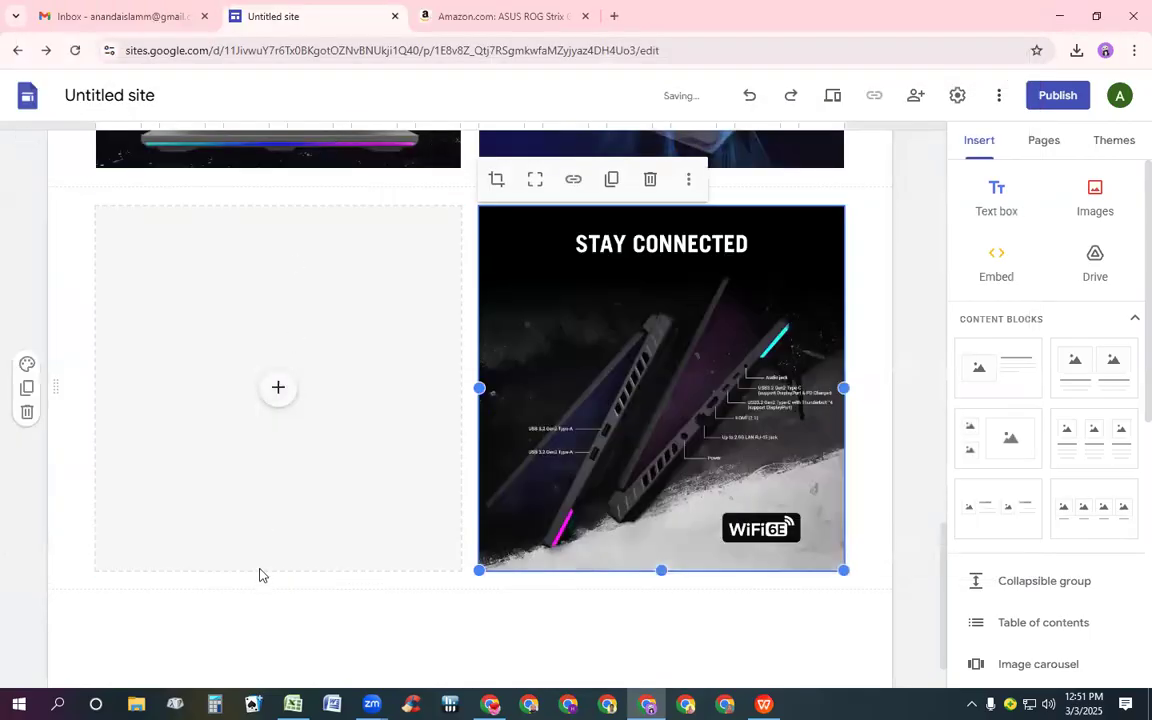
Upload the image 81M51k7TxDL._AC_SL1500_ into the left placeholder of the third image block
left_click(281, 400)
left_click(304, 438)
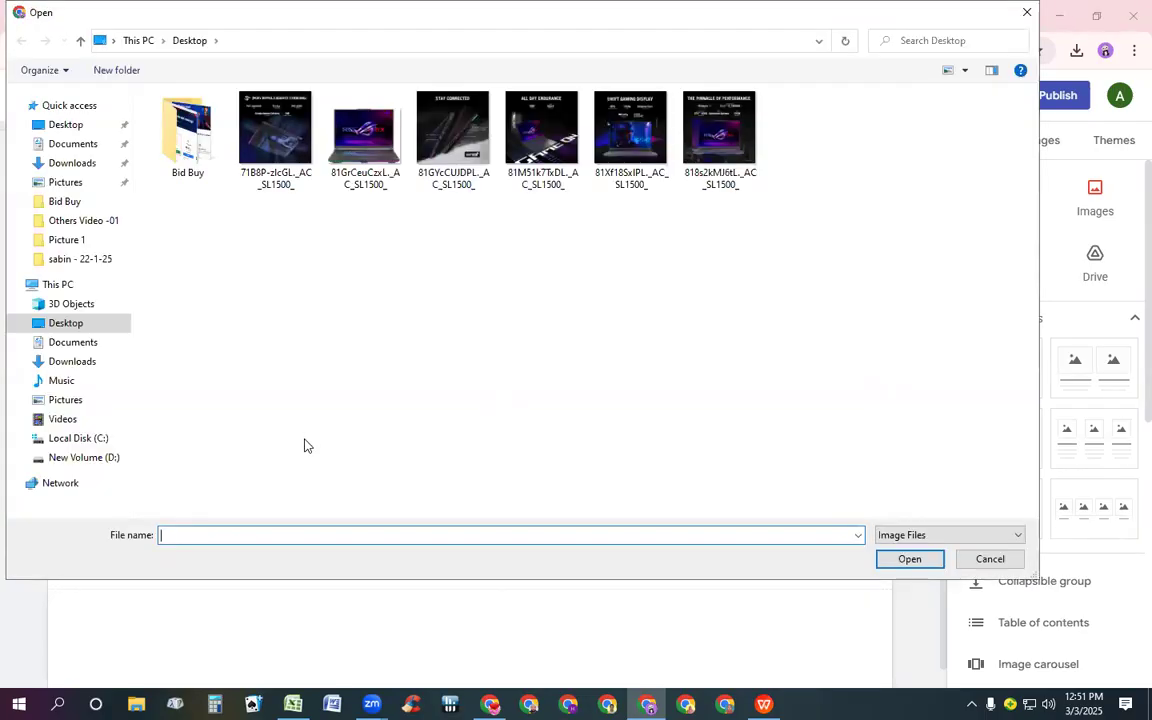
left_click(537, 141)
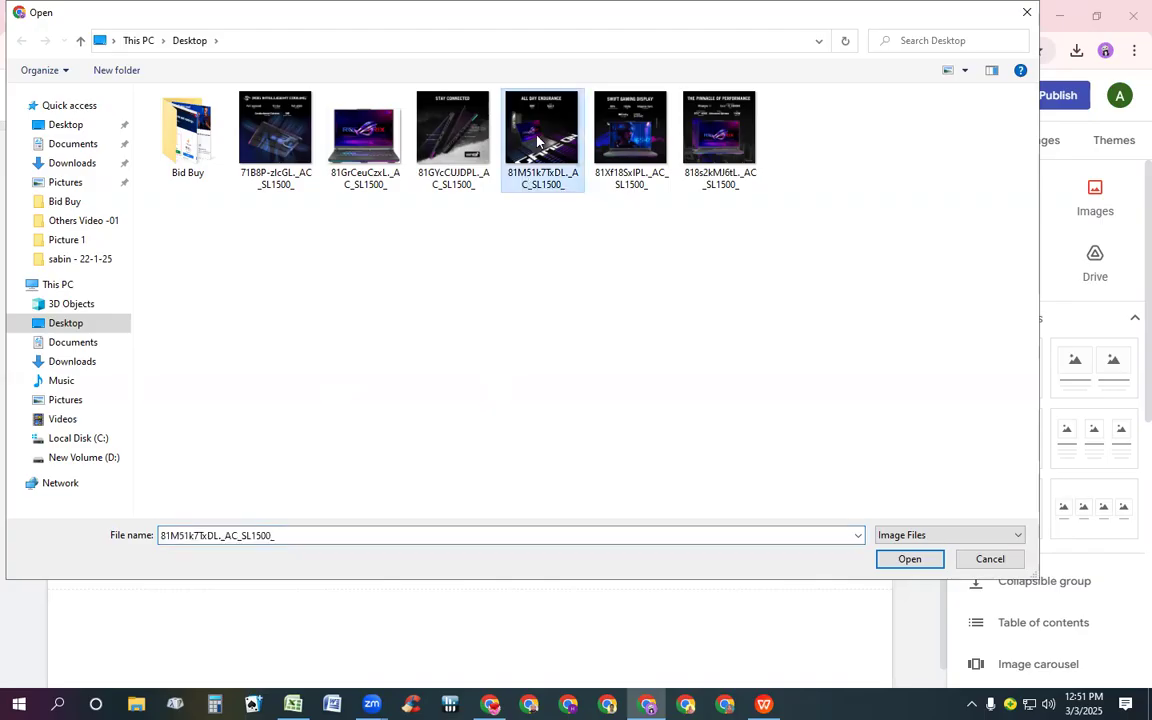
double_click(537, 141)
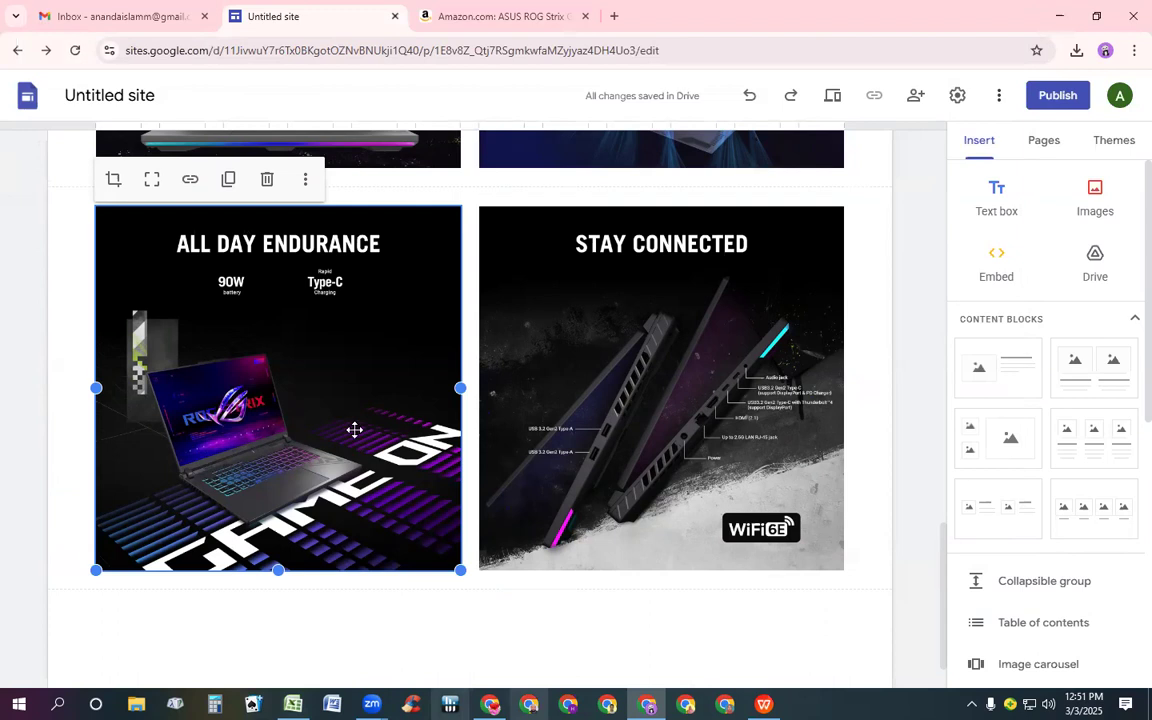
Insert a new text box below the last image block
scroll(357, 428, "up", 10)
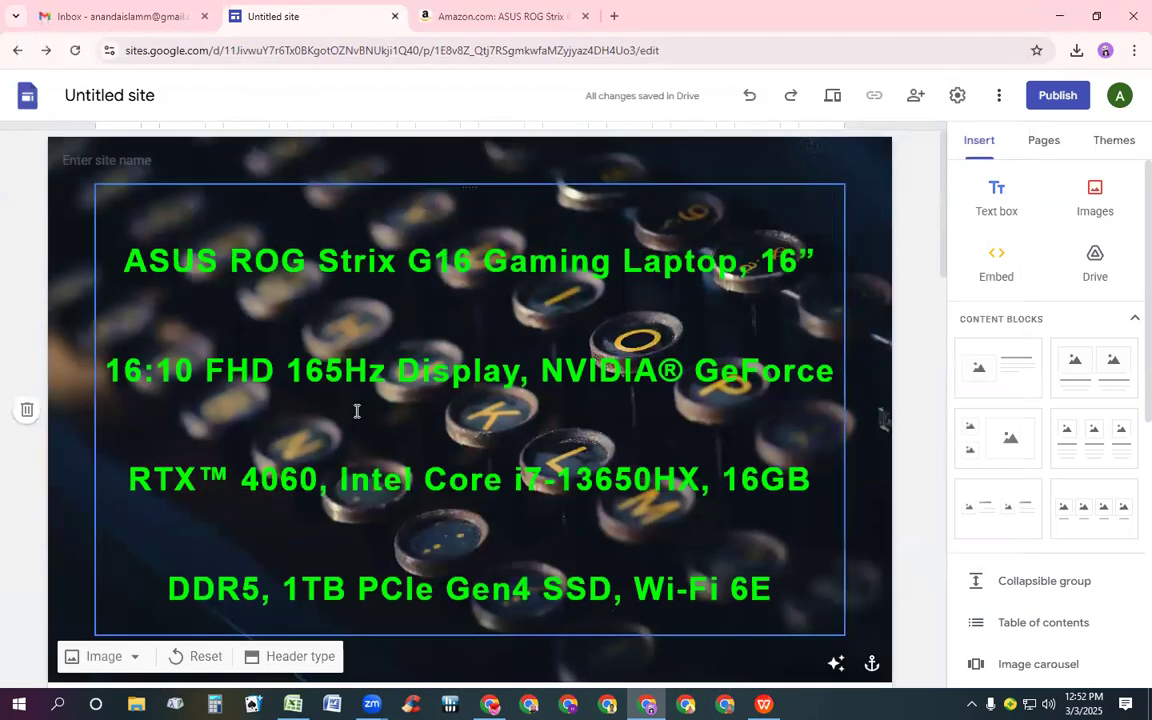
scroll(357, 428, "down", 4)
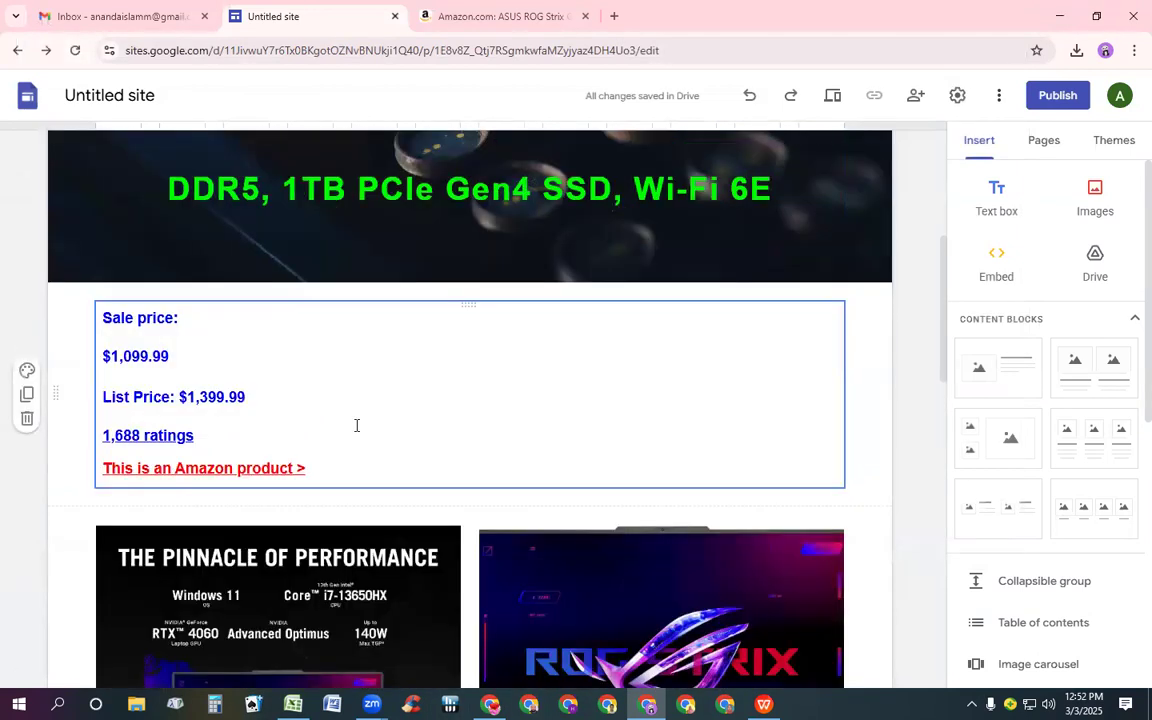
scroll(357, 425, "down", 4)
scroll(355, 426, "down", 8)
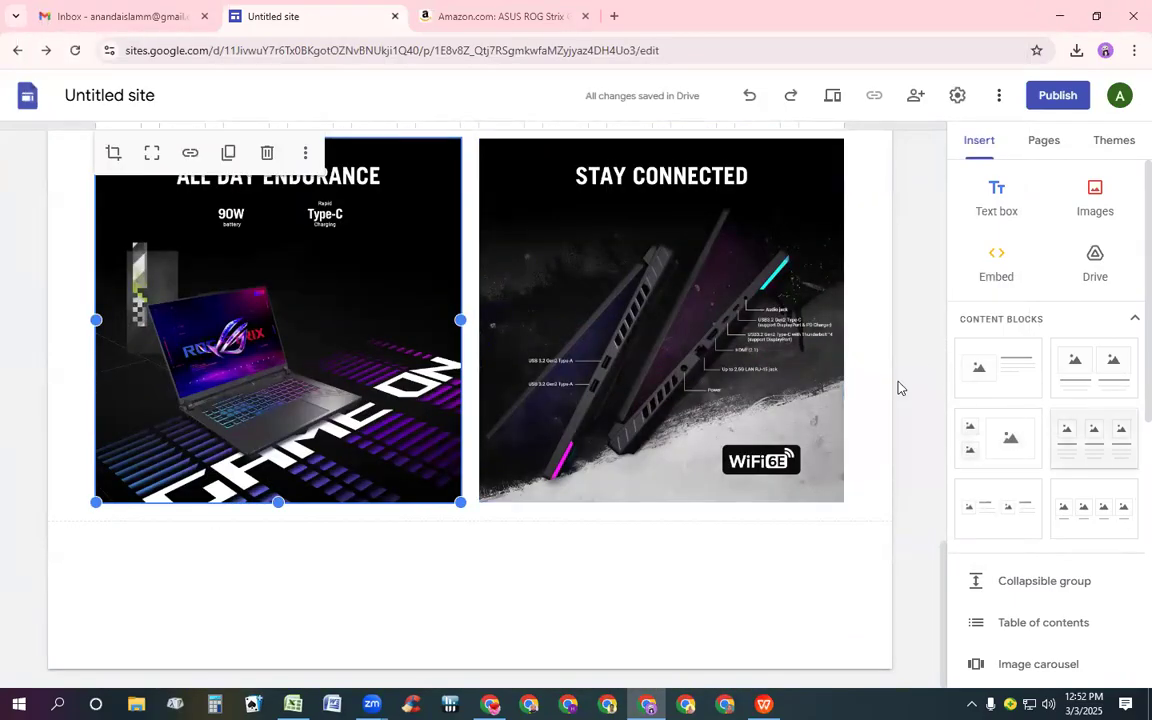
left_click(1004, 198)
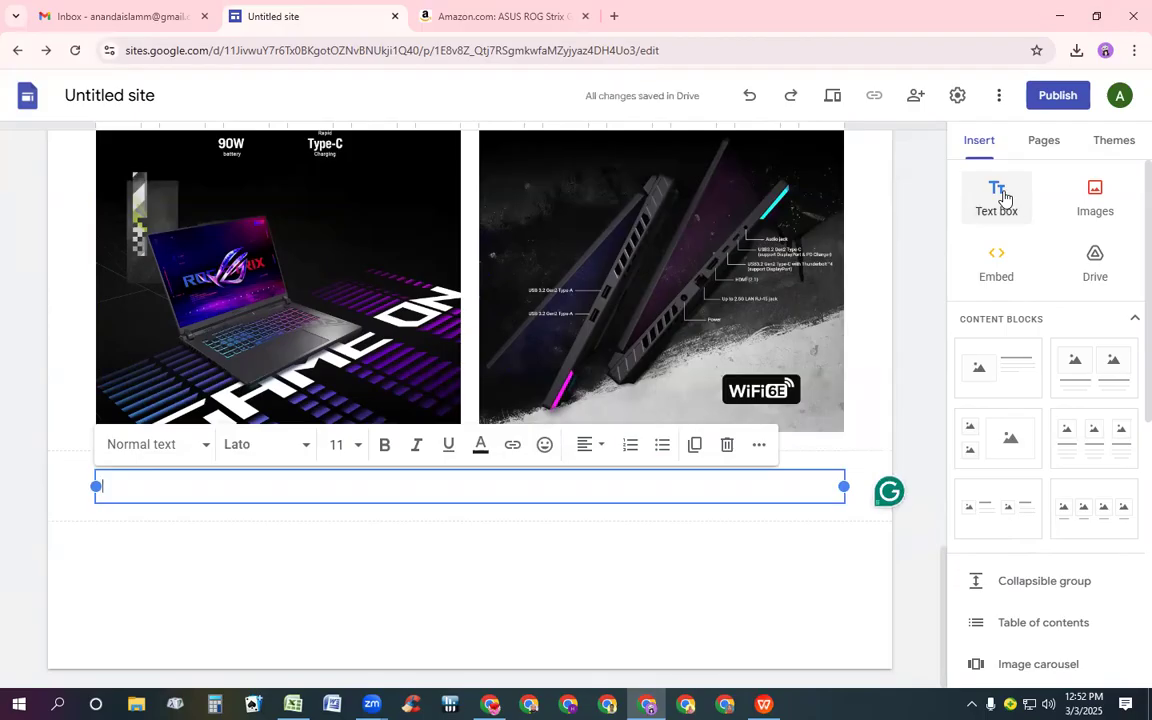
Switch to the Amazon product tab and select the specification rows from Brand down through Description
left_click(489, 19)
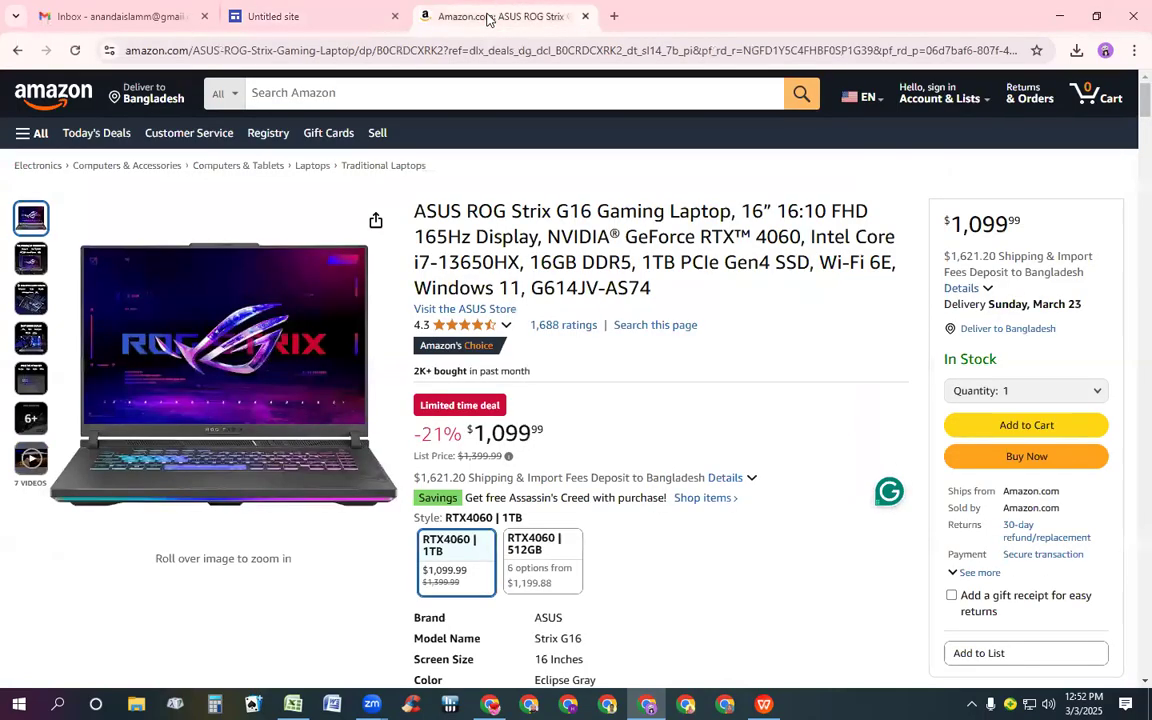
scroll(550, 308, "down", 3)
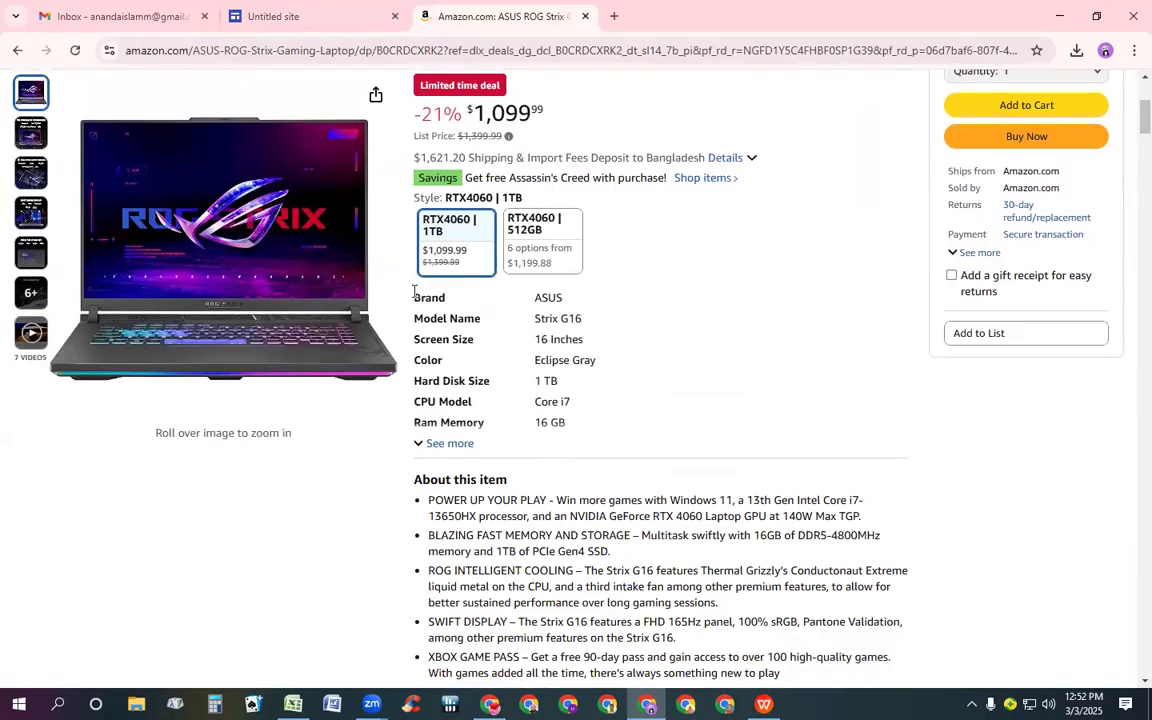
left_click_drag(414, 297, 435, 297)
left_click(435, 301)
double_click(412, 299)
key("shift+Down")
key("shift+Down")
key("shift+Down")
key("shift+Down")
key("shift+Down")
key("shift+Down")
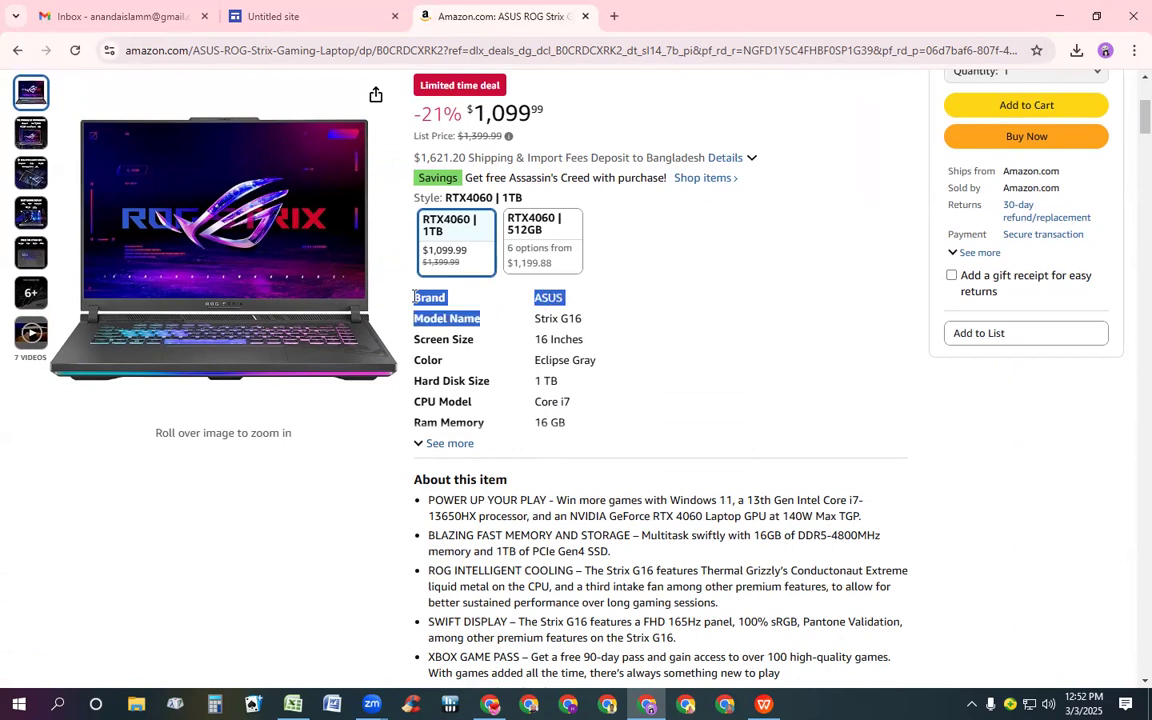
key("shift+Down")
key("shift+Down")
key("shift+Down")
key("shift+Down")
key("shift+Down")
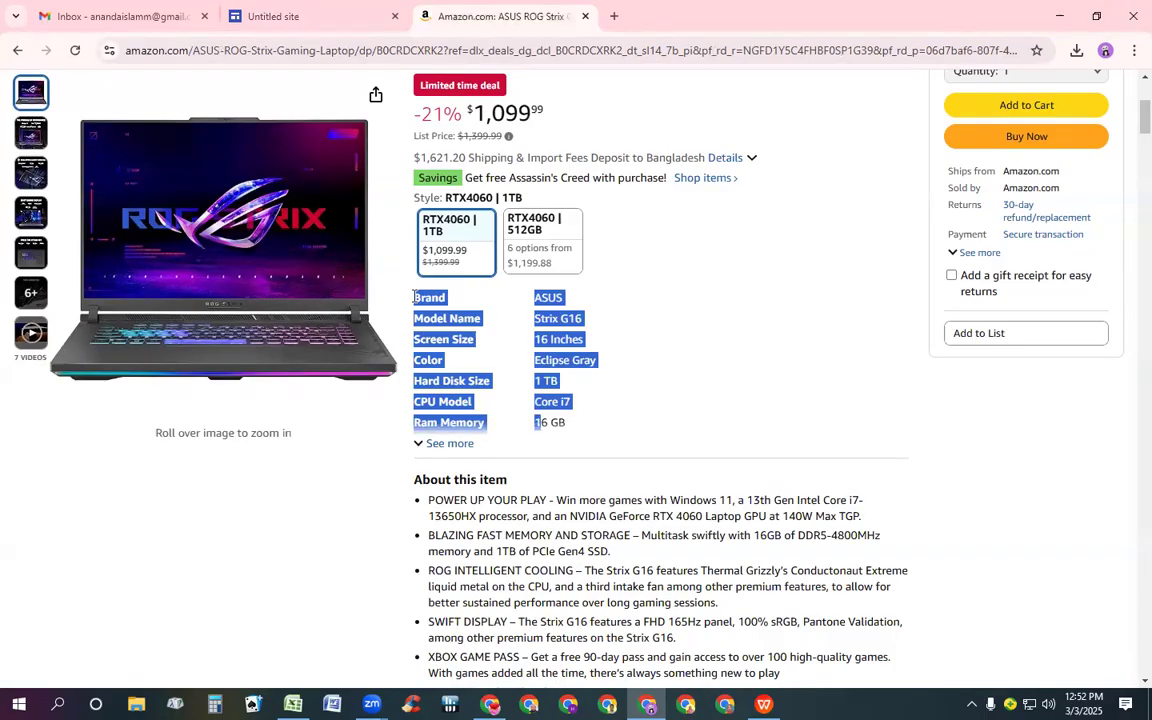
key("shift+Down")
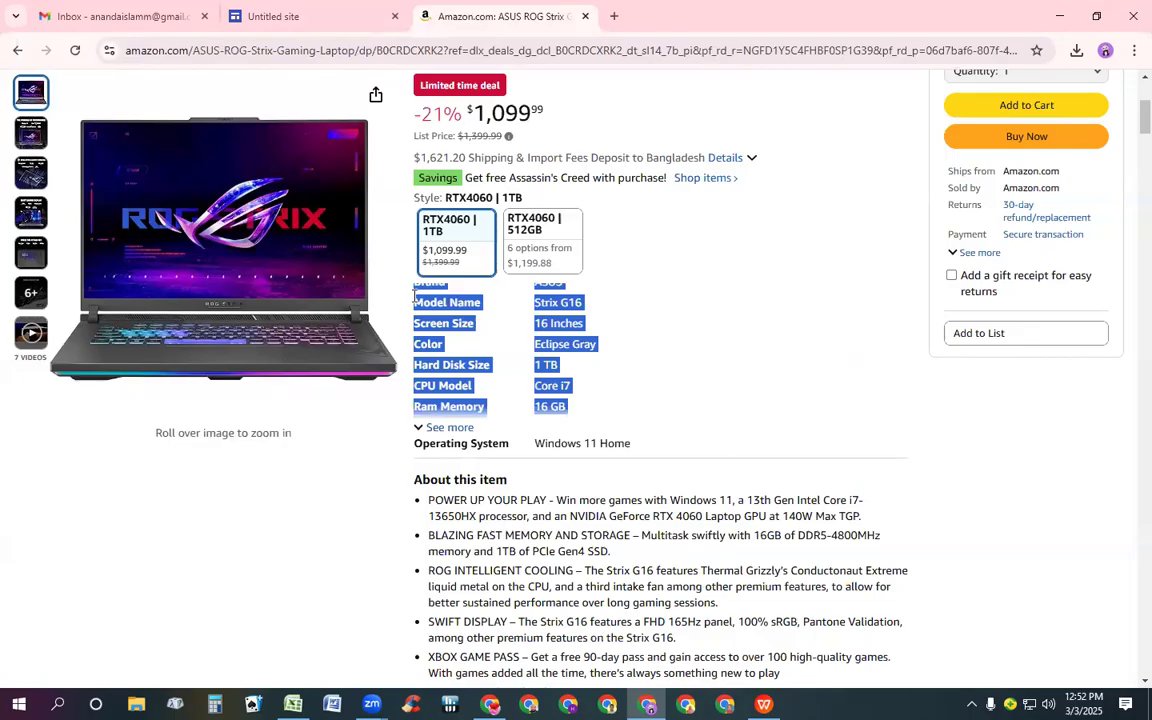
key("shift+Down")
key("shift+Down")
key("shift+Down")
key("shift+Down")
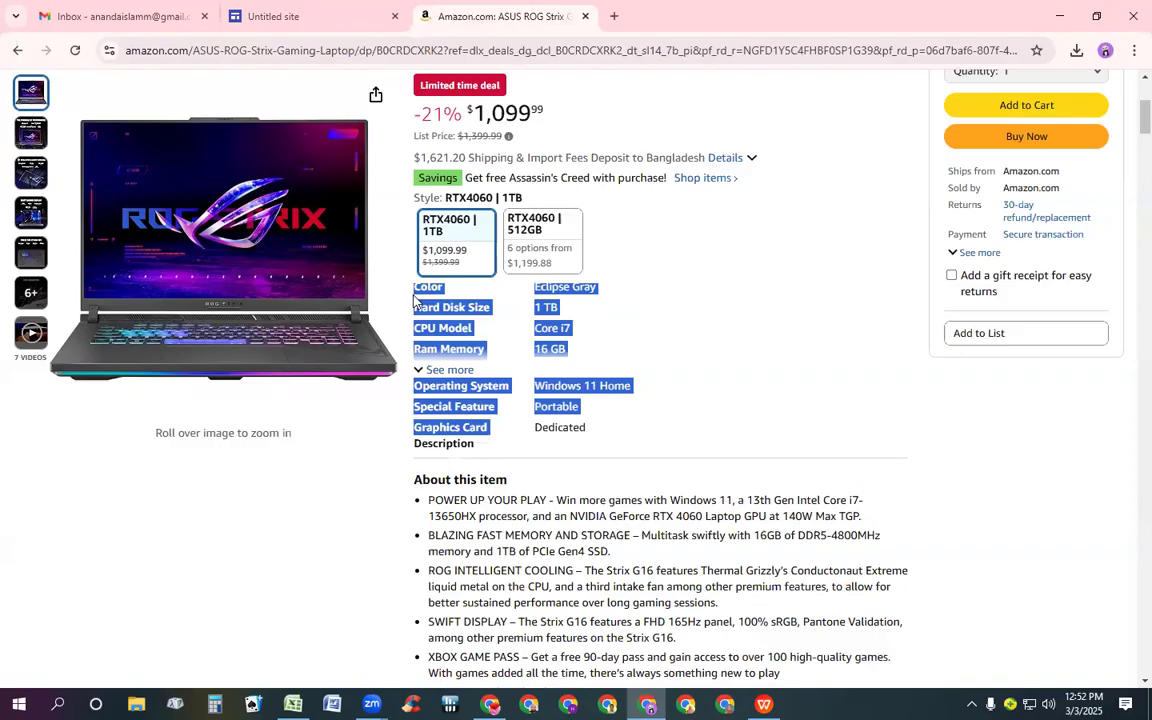
key("shift+Down")
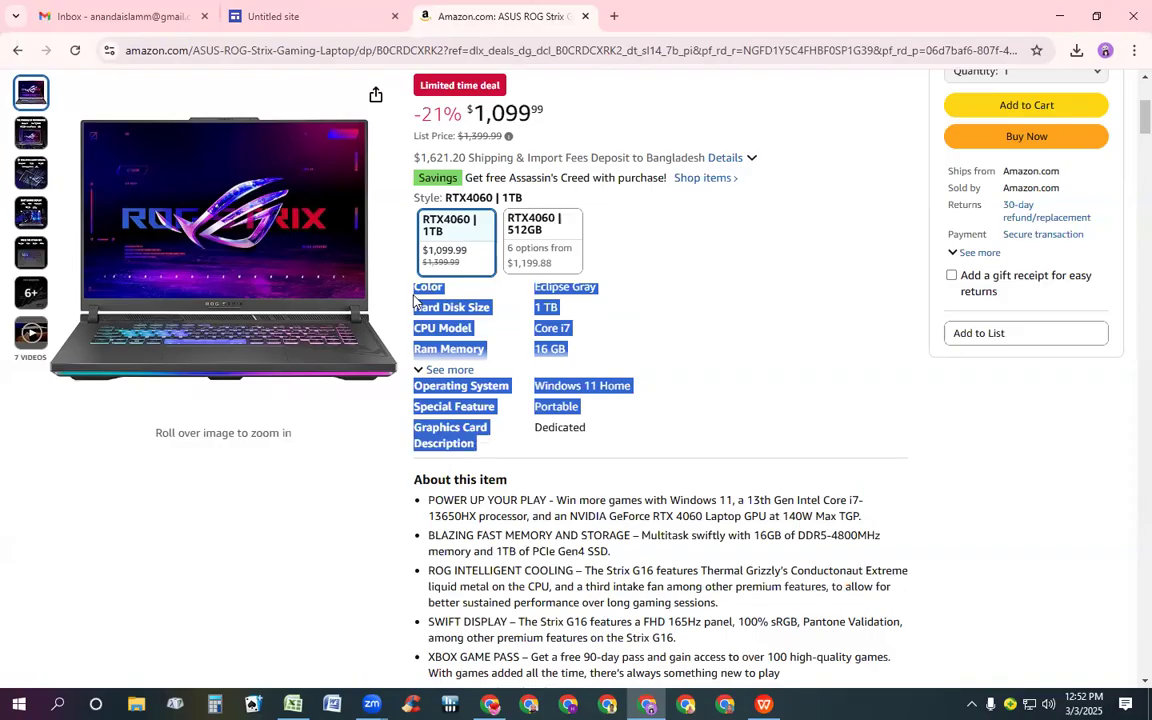
Adjust the selection of specification rows and paste them into the new text box on the site page
key("shift+Up")
key("shift+Right")
key("shift+Right")
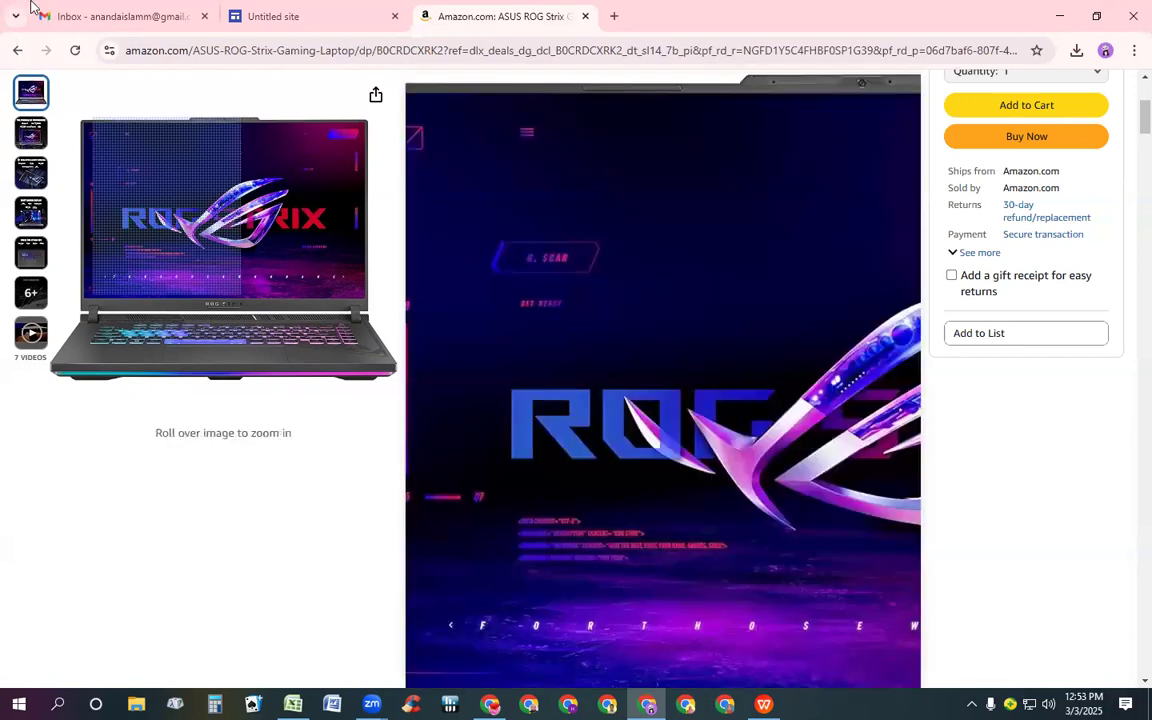
left_click(283, 18)
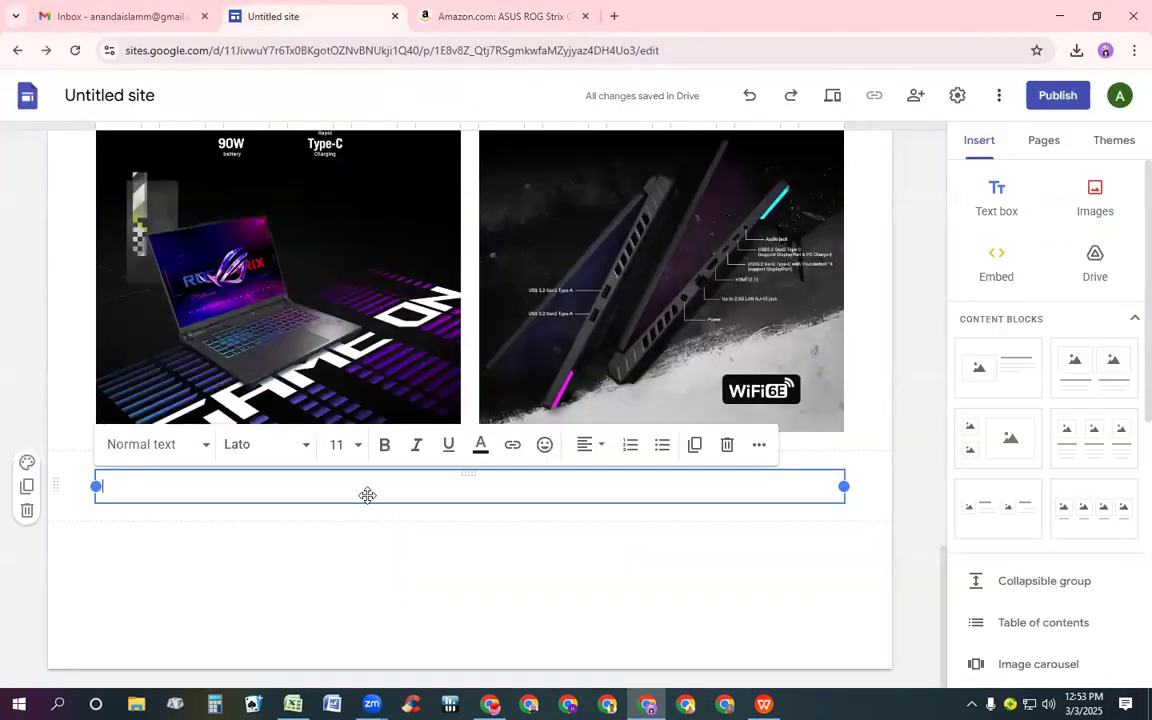
type("Brand ASUS Model Name Strix G16 Screen Size 16 Inches Color Eclipse Gray Hard Disk Size 1 TB CPU Model Core i7 Ram Memory Installed Size 16 GB Operating System Windows 11 Home Special Feature Portable Graphics Card Description Dedicated")
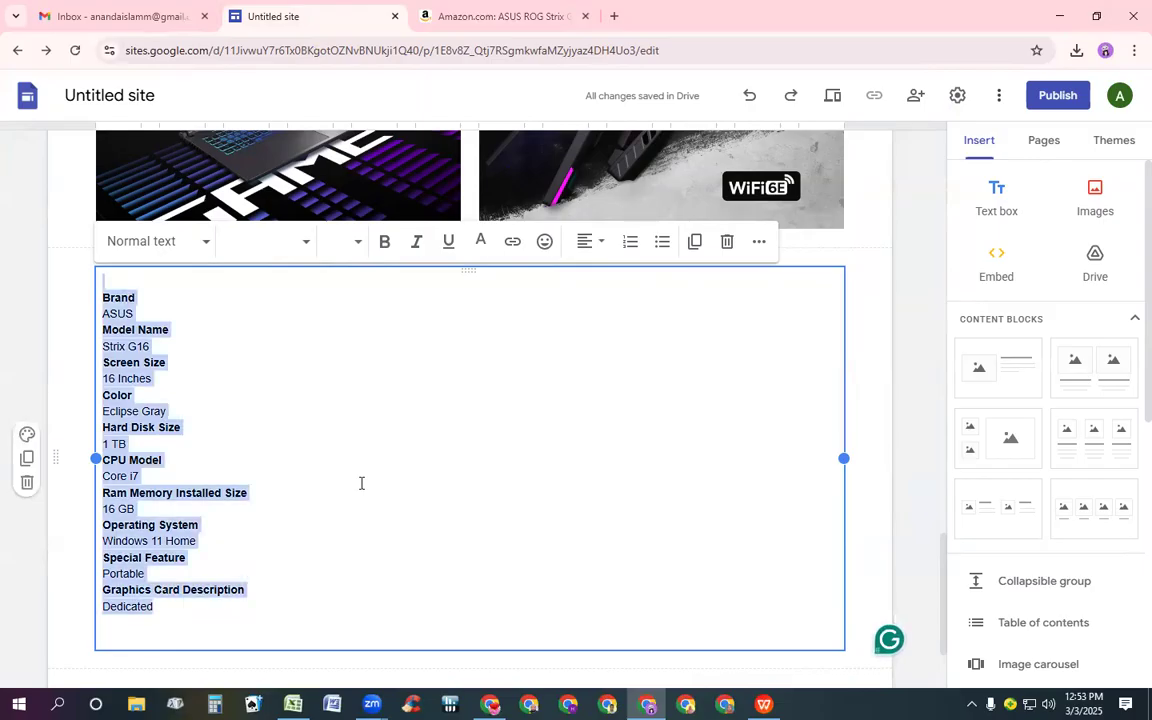
Set the pasted specification text to font size 14 and color it blue #0000ff
left_click(360, 240)
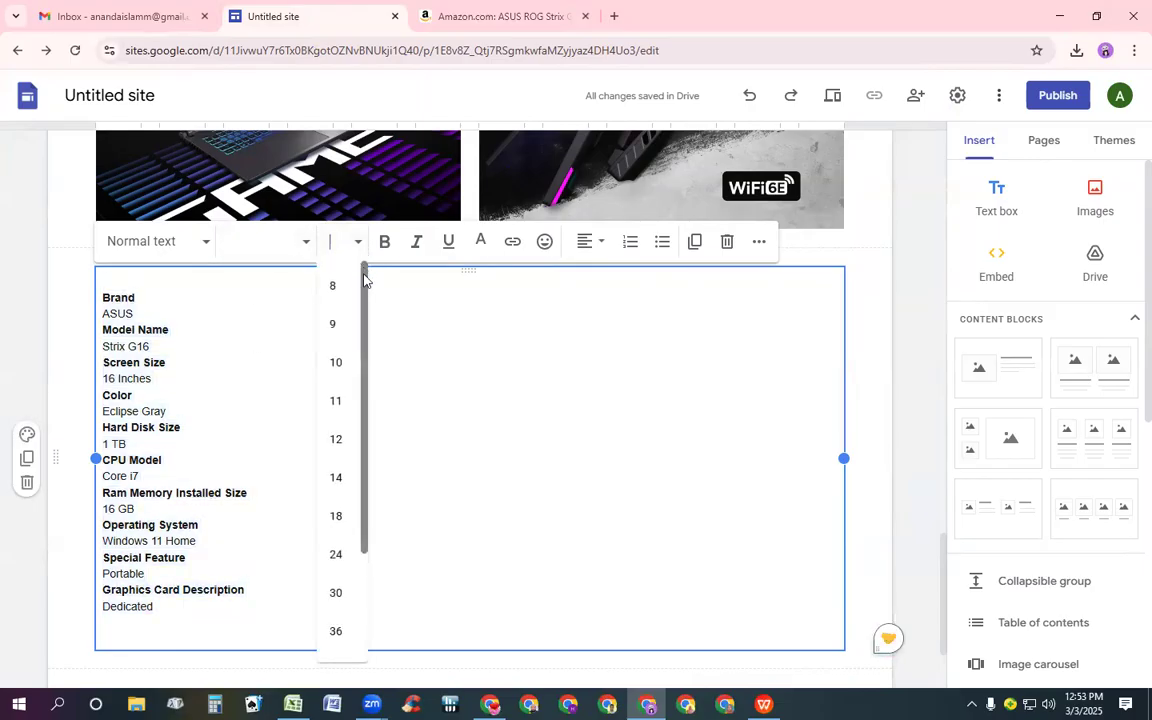
left_click(341, 479)
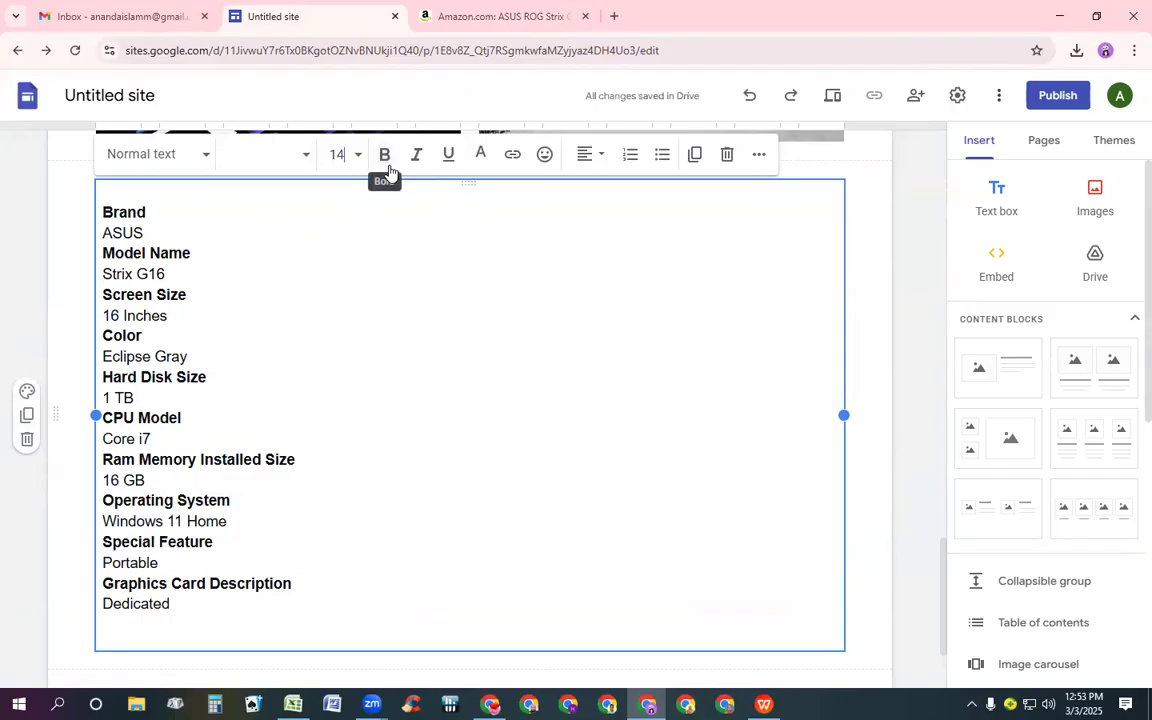
left_click(481, 154)
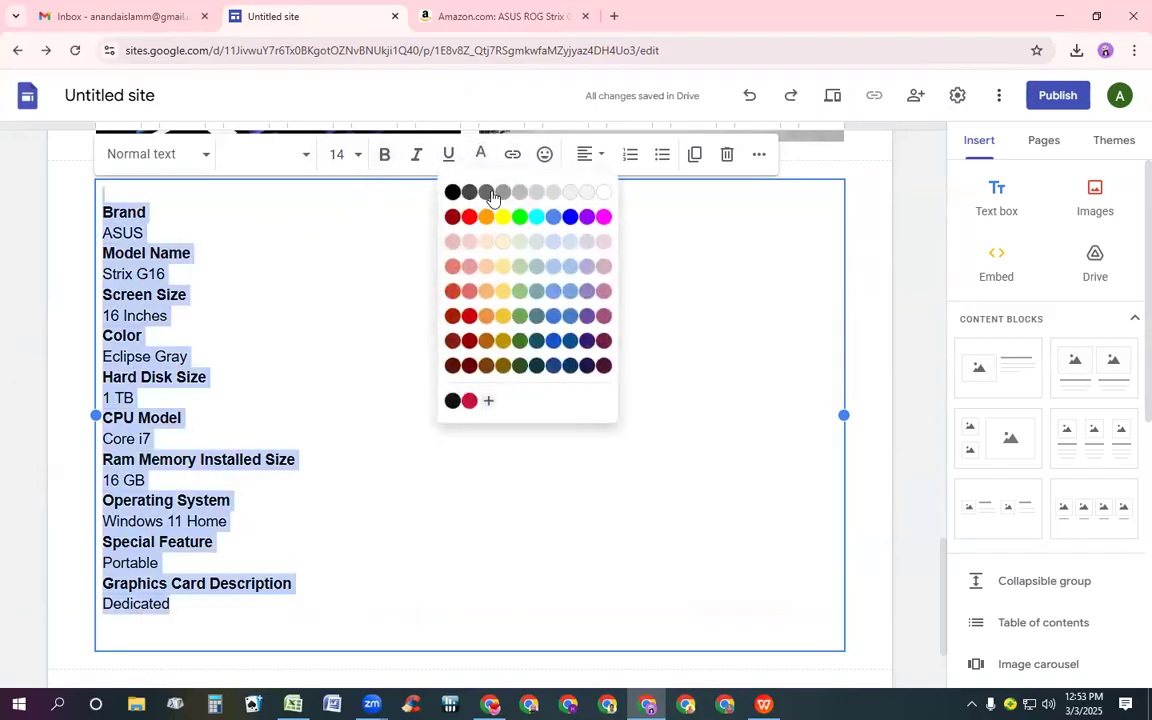
left_click(570, 216)
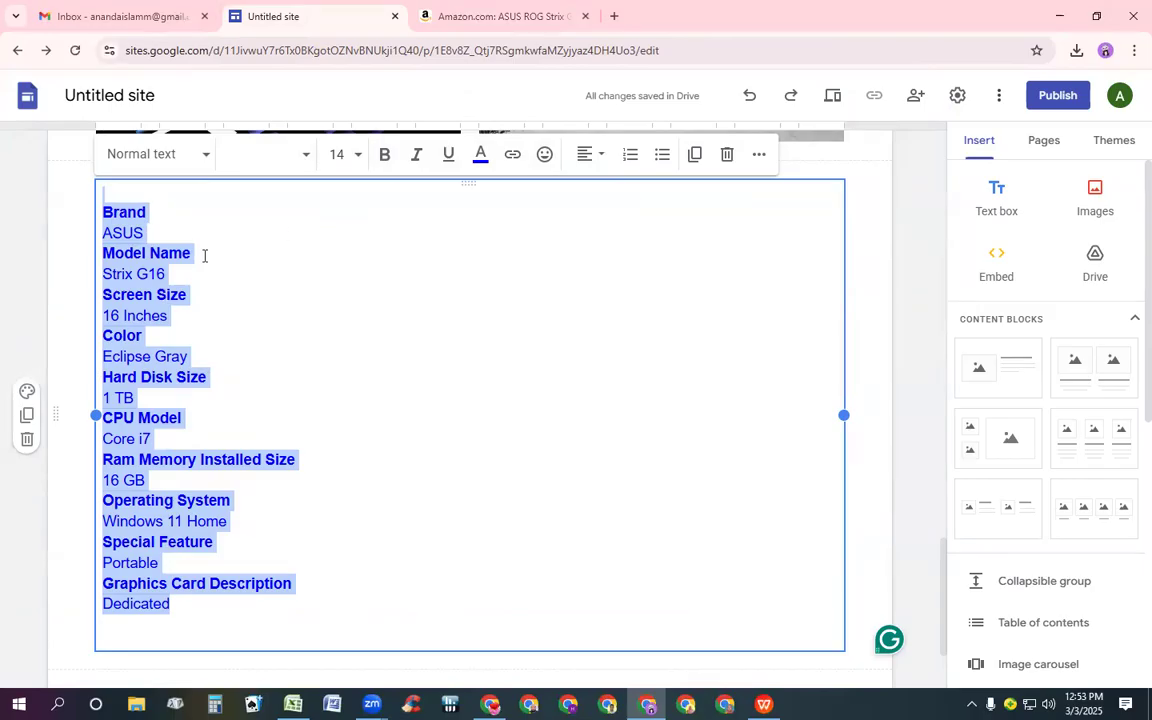
left_click(296, 259)
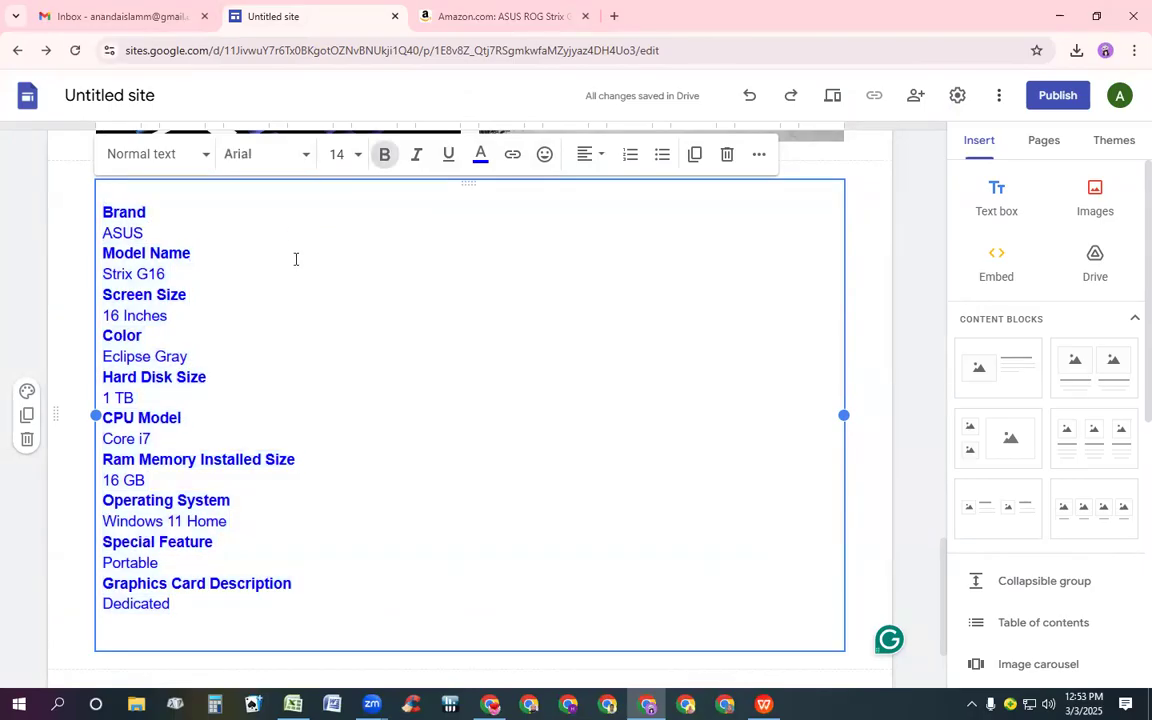
Review the specification list on the Amazon product page, then return to the site editor
left_click(476, 10)
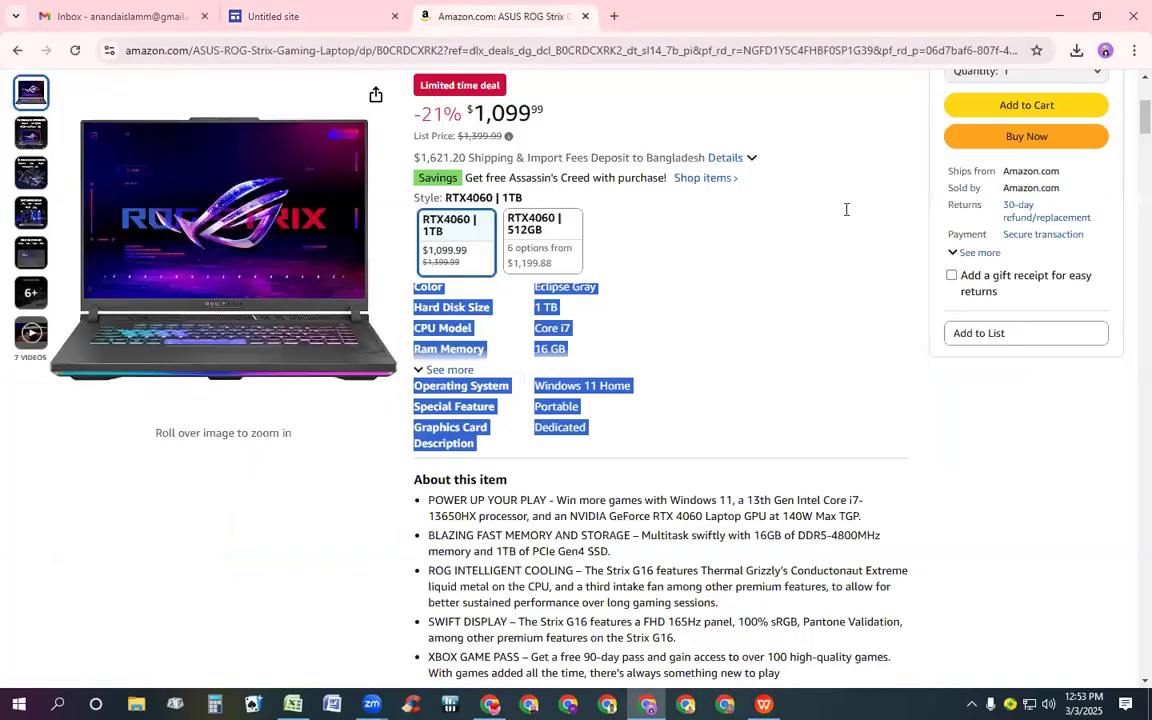
left_click(842, 220)
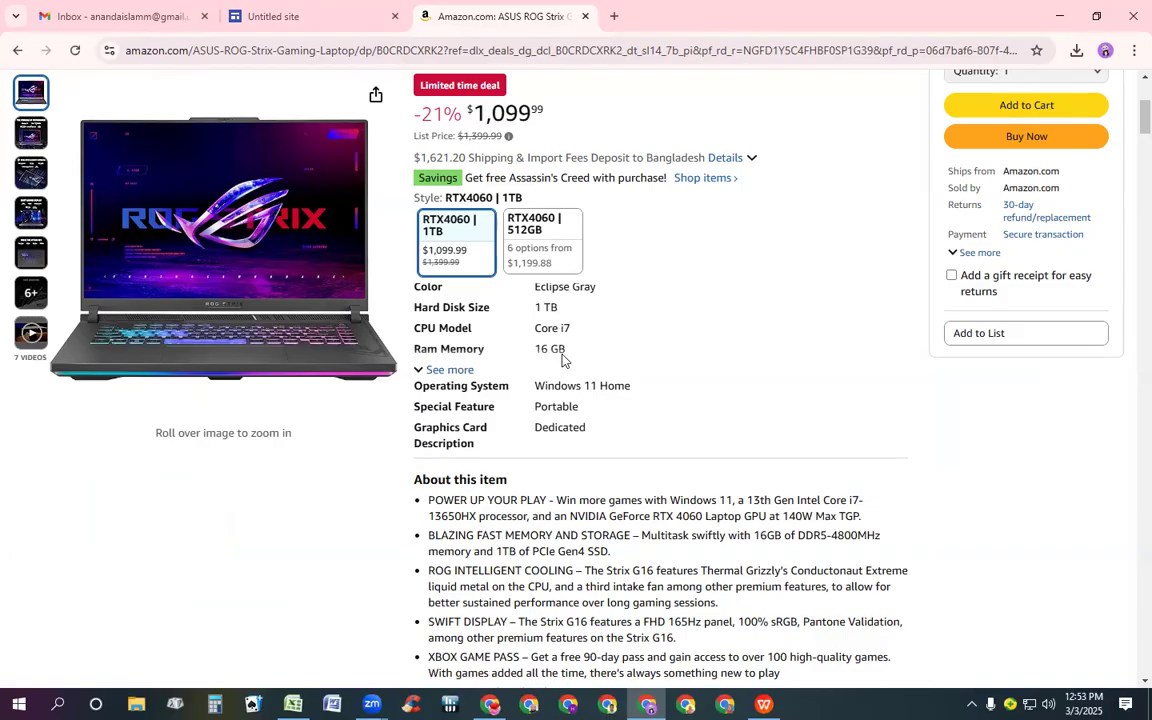
scroll(580, 327, "up", 2)
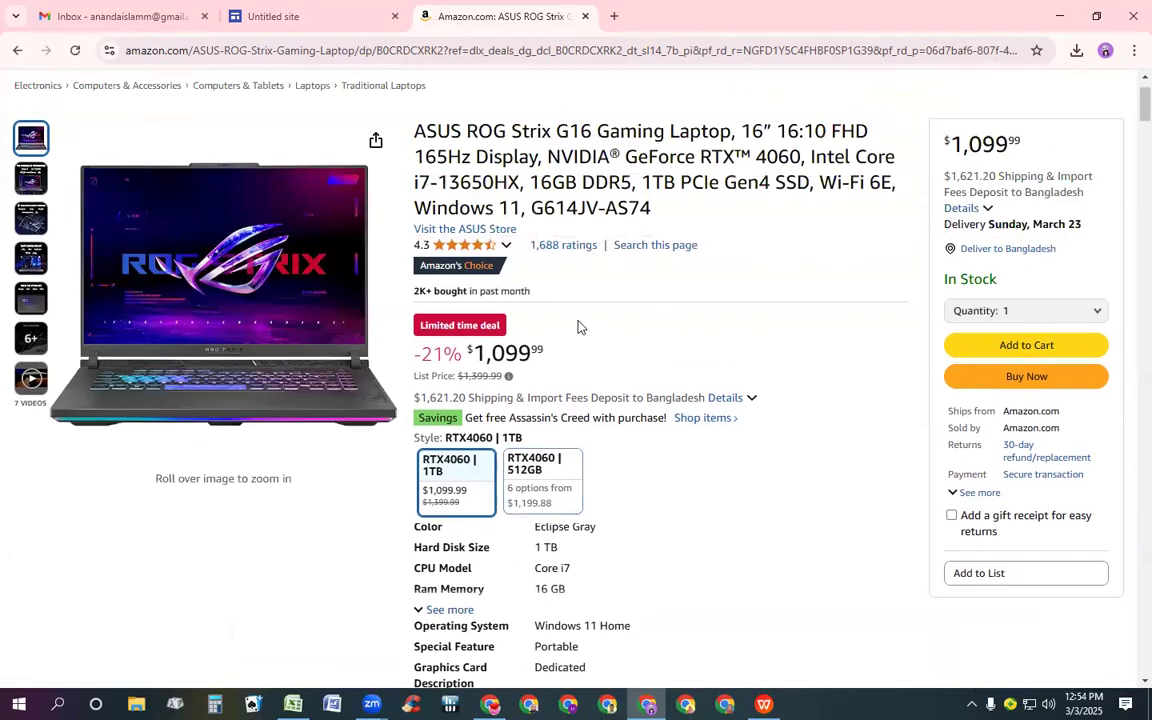
scroll(578, 327, "down", 1)
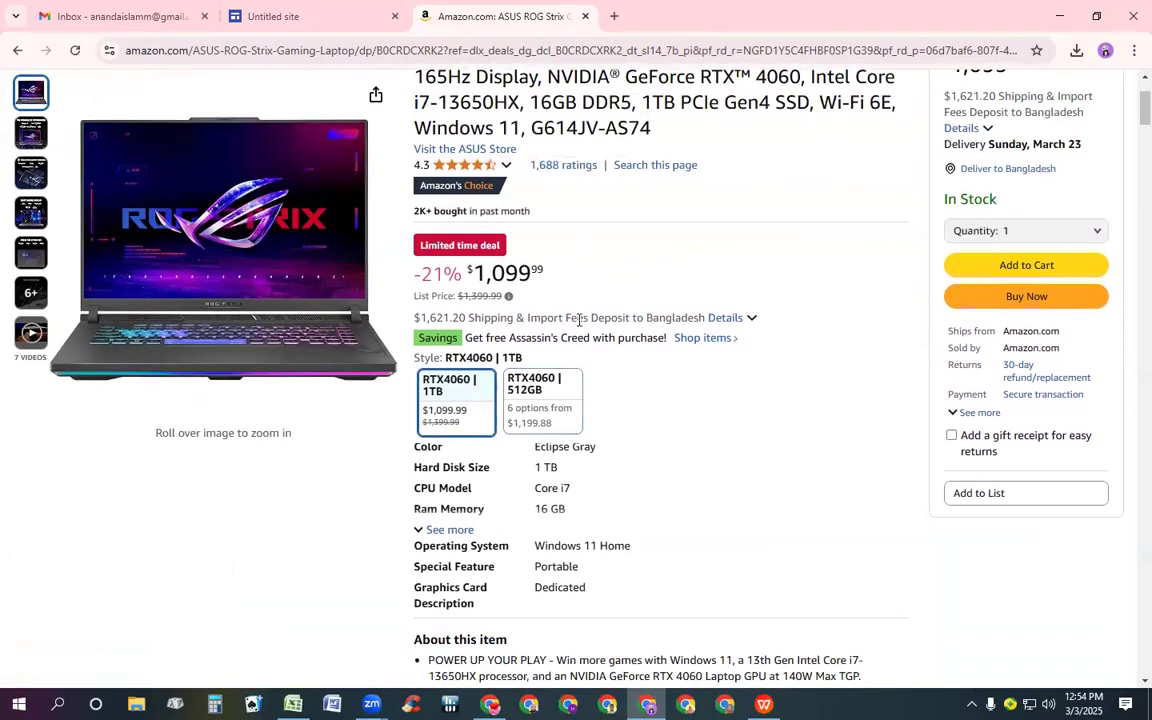
scroll(579, 320, "down", 1)
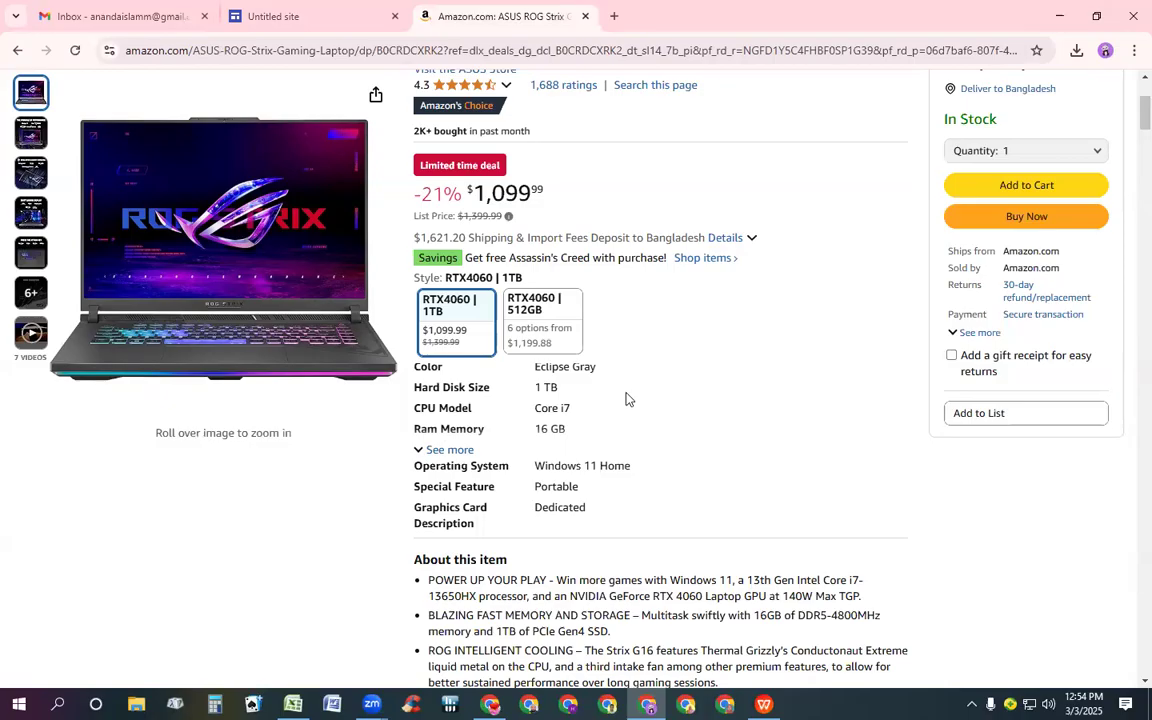
scroll(586, 480, "down", 1)
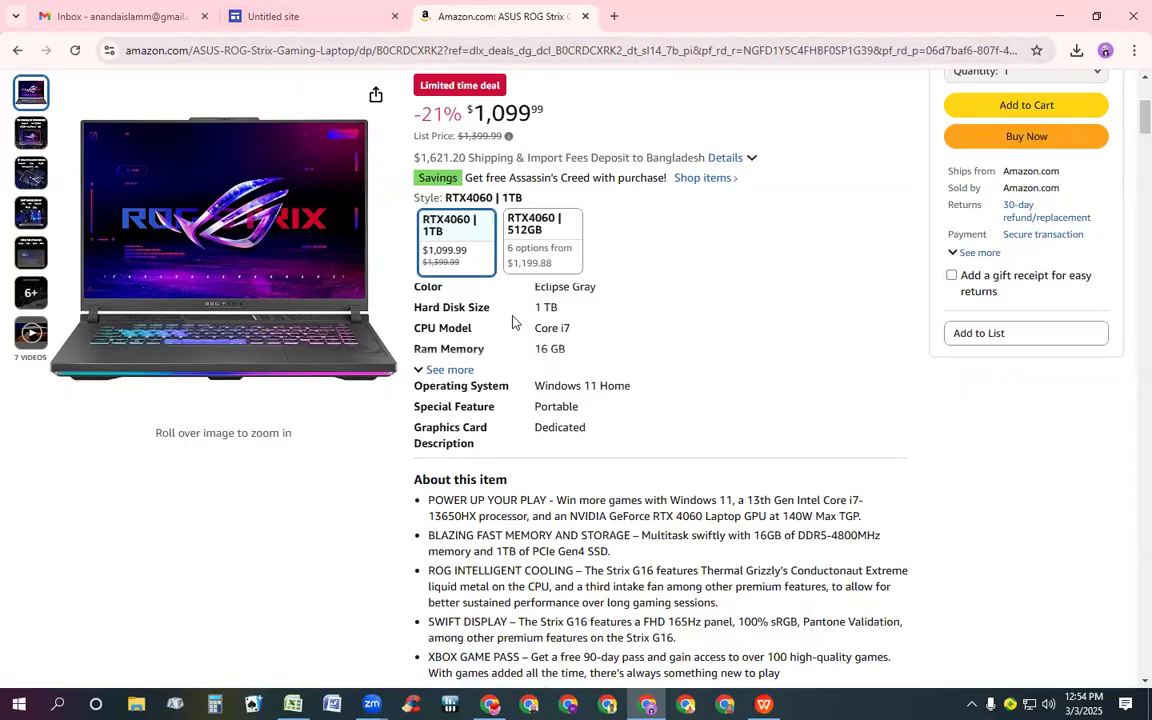
left_click(305, 16)
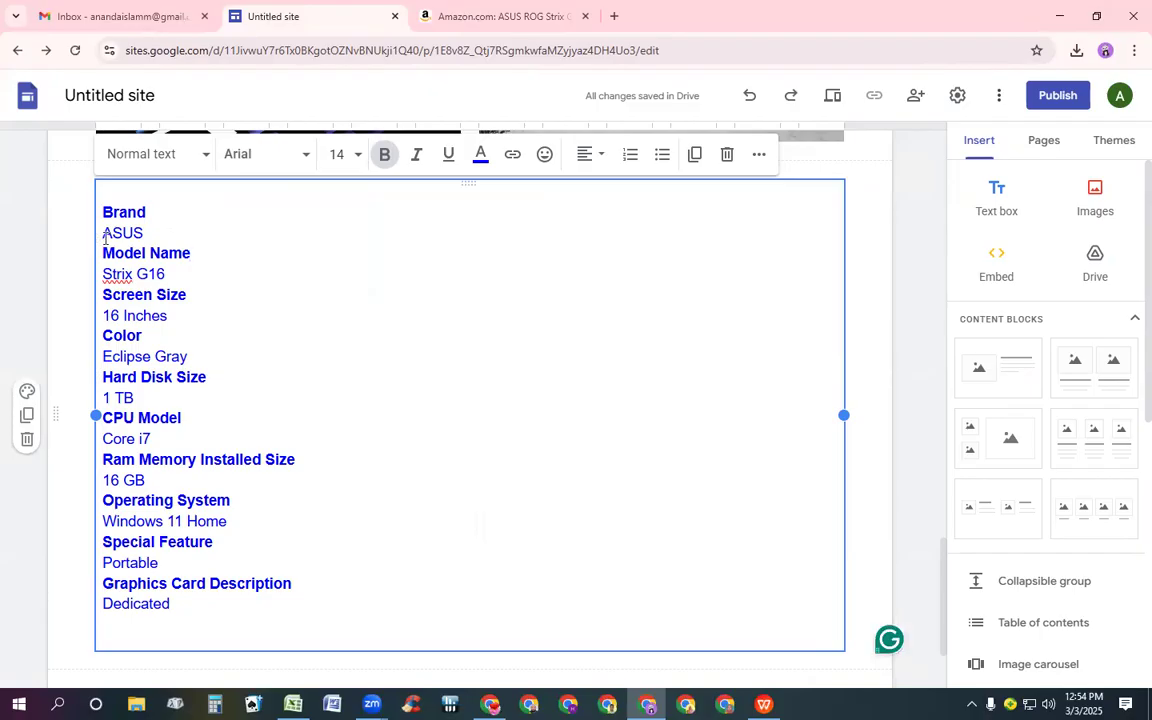
Join the Brand label and its value ASUS onto a single line in the specification text
key("Left")
key("Left")
key("Left")
key("Left")
key("Left")
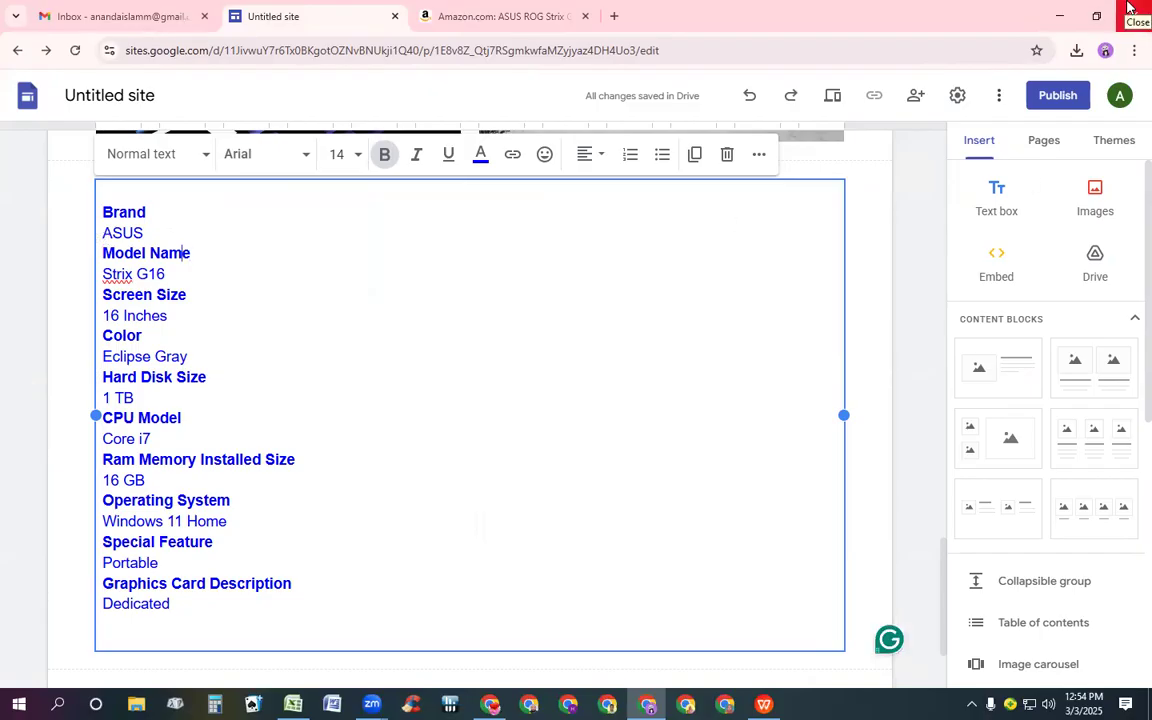
key("Left")
key("Left")
key("Left")
key("Left")
key("Left")
key("Up")
key("Up")
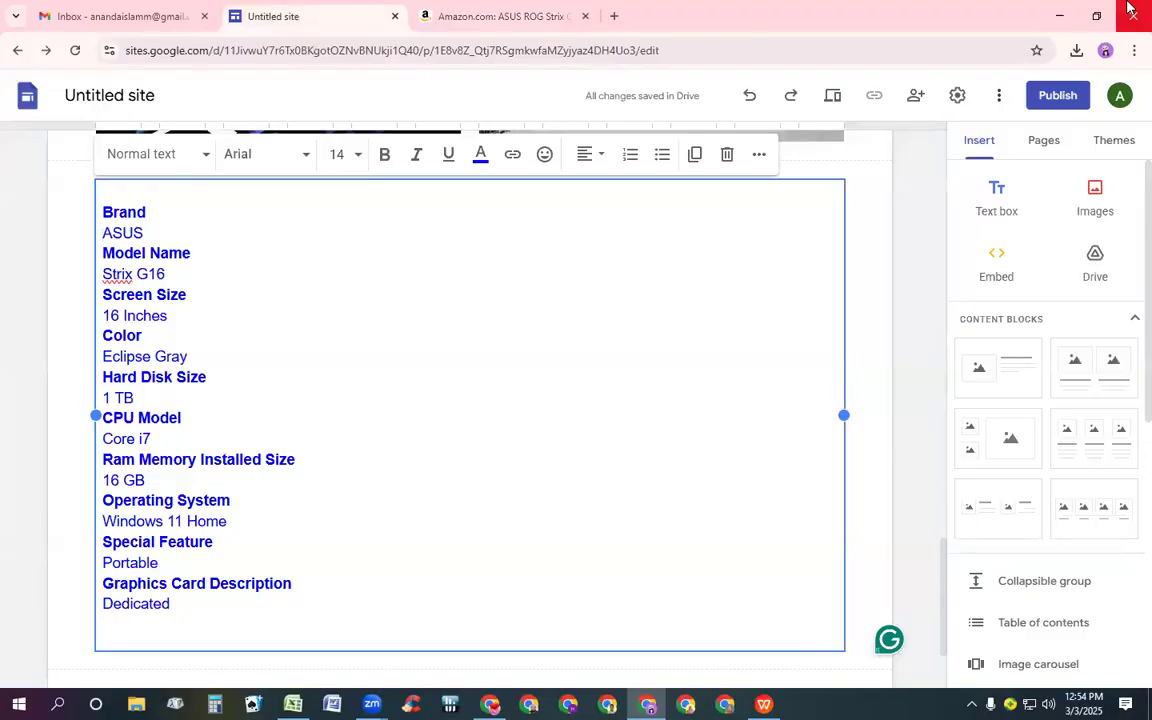
key("BackSpace")
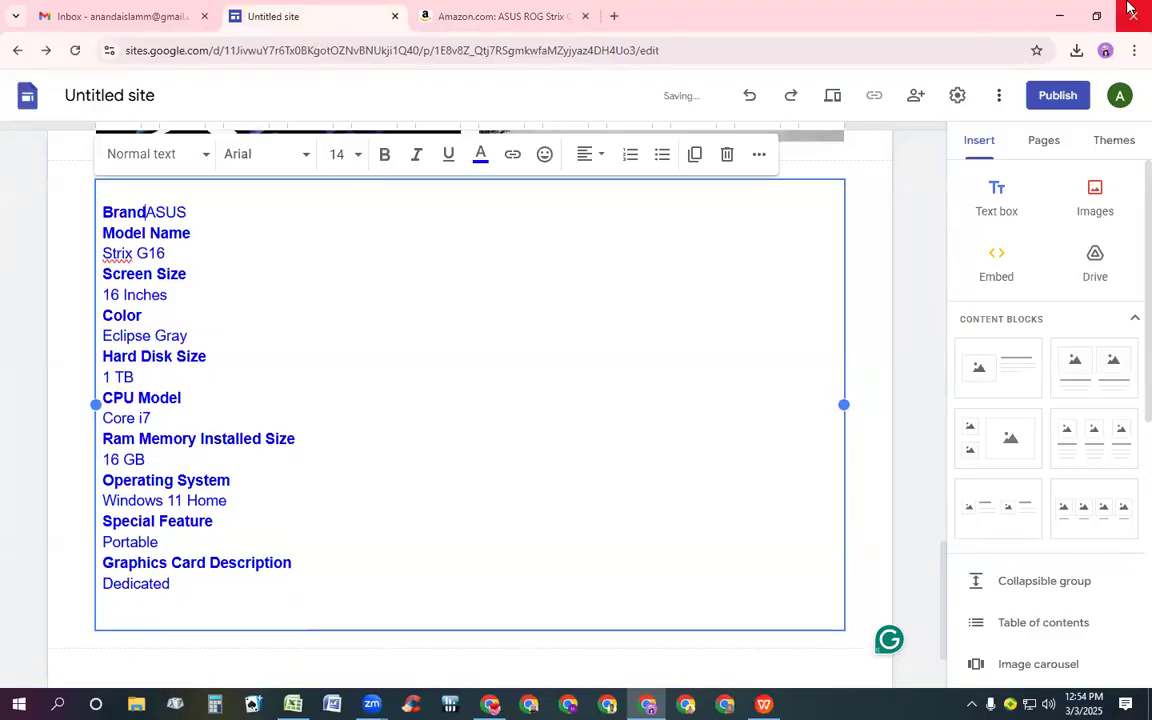
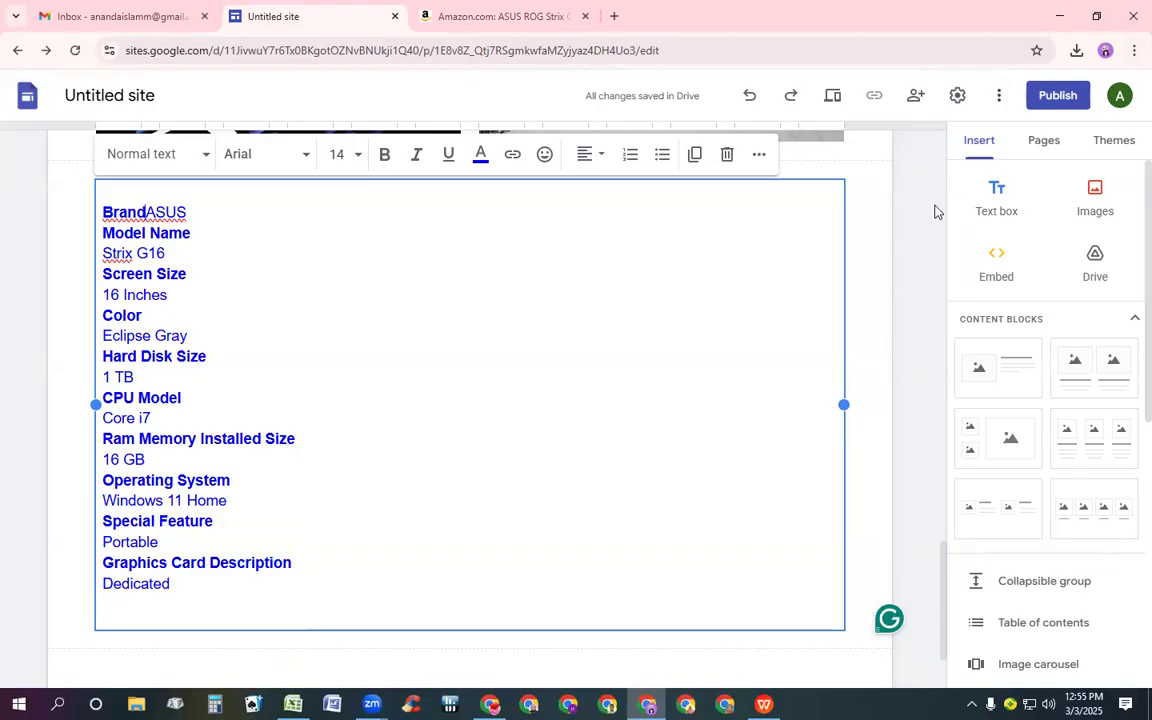
Indent the value ASUS into a second column on the Brand line
key("Tab")
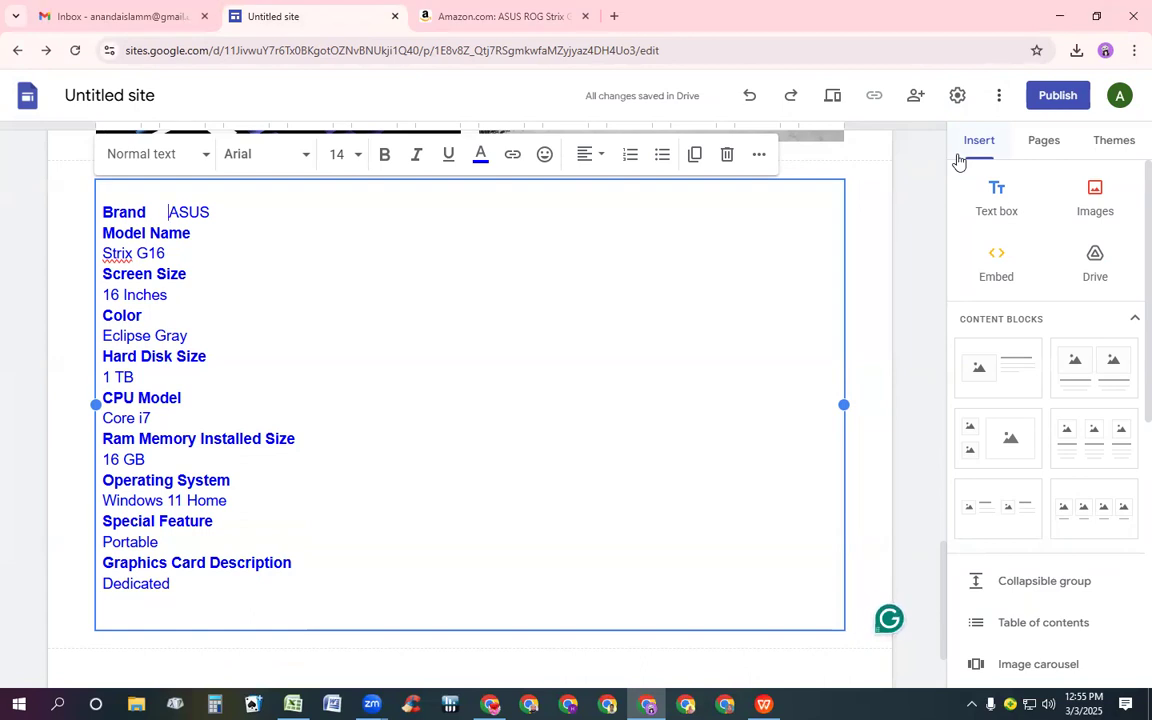
key("Tab")
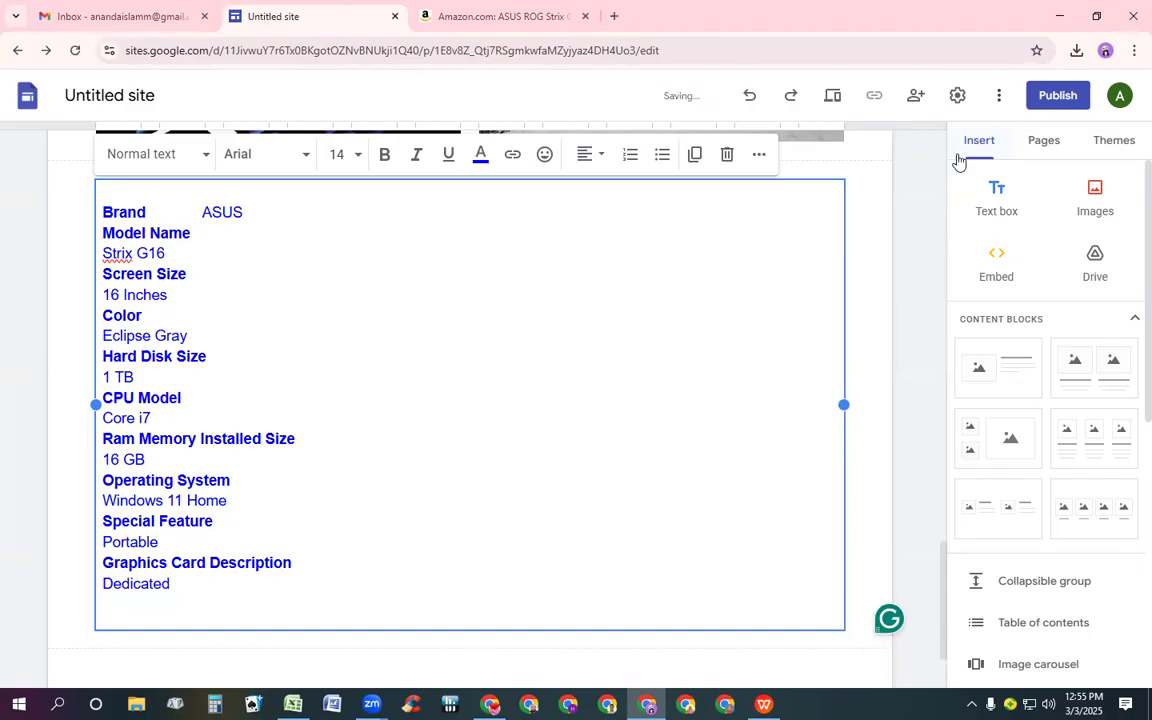
key("Tab")
key("Tab")
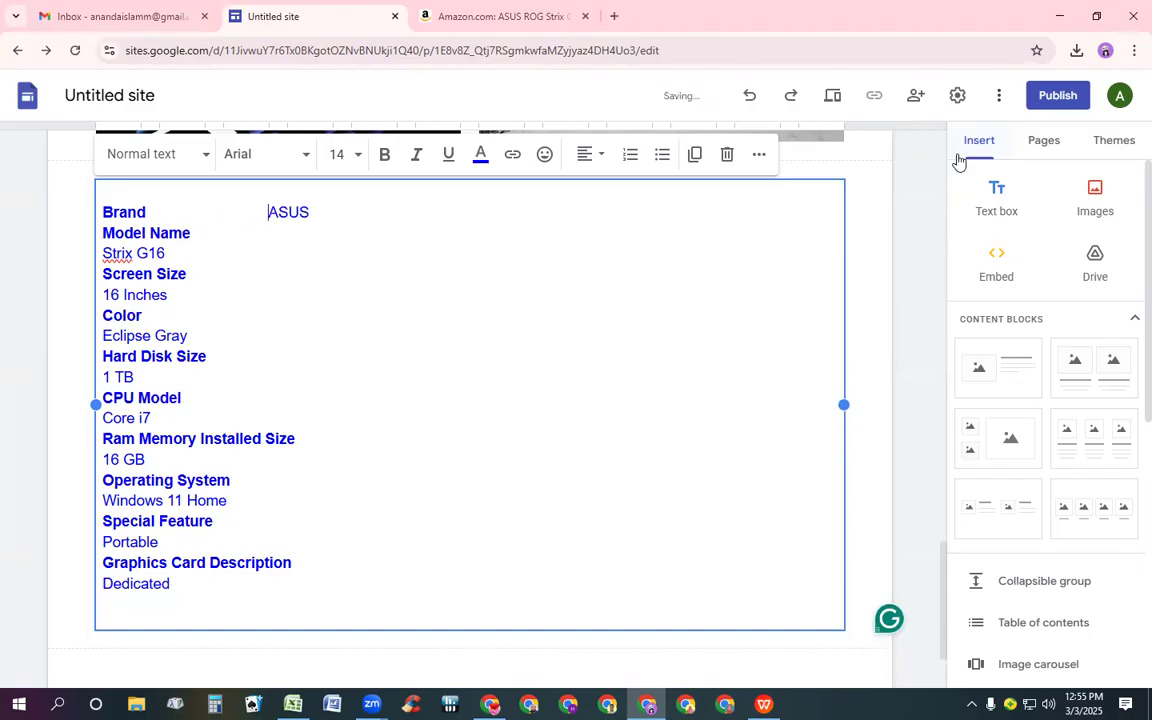
key("Tab")
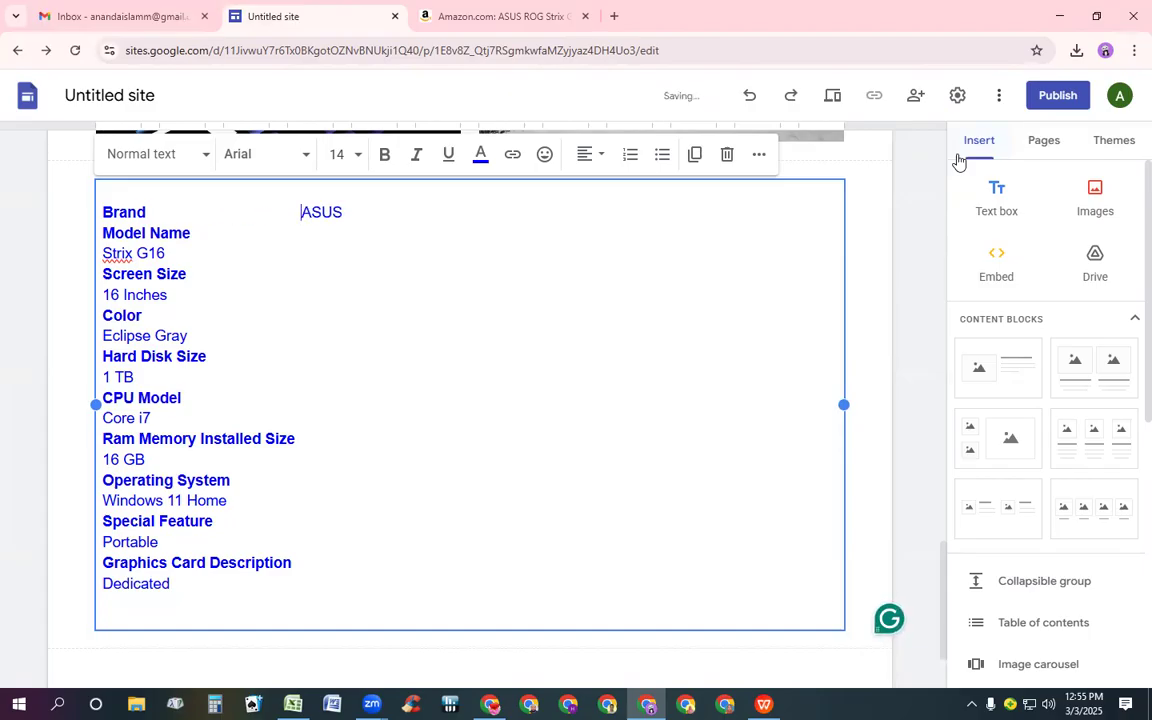
key("Tab")
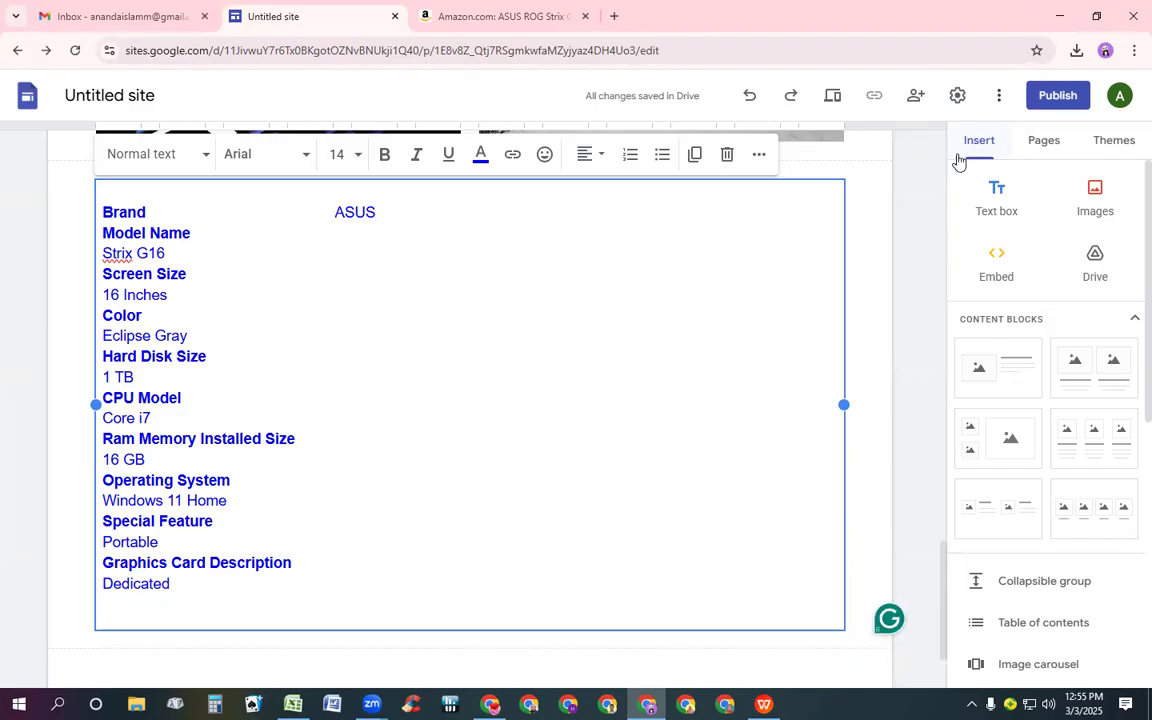
Join Model Name with its value Strix G16 on one line, aligning the value in the second column
key("Down")
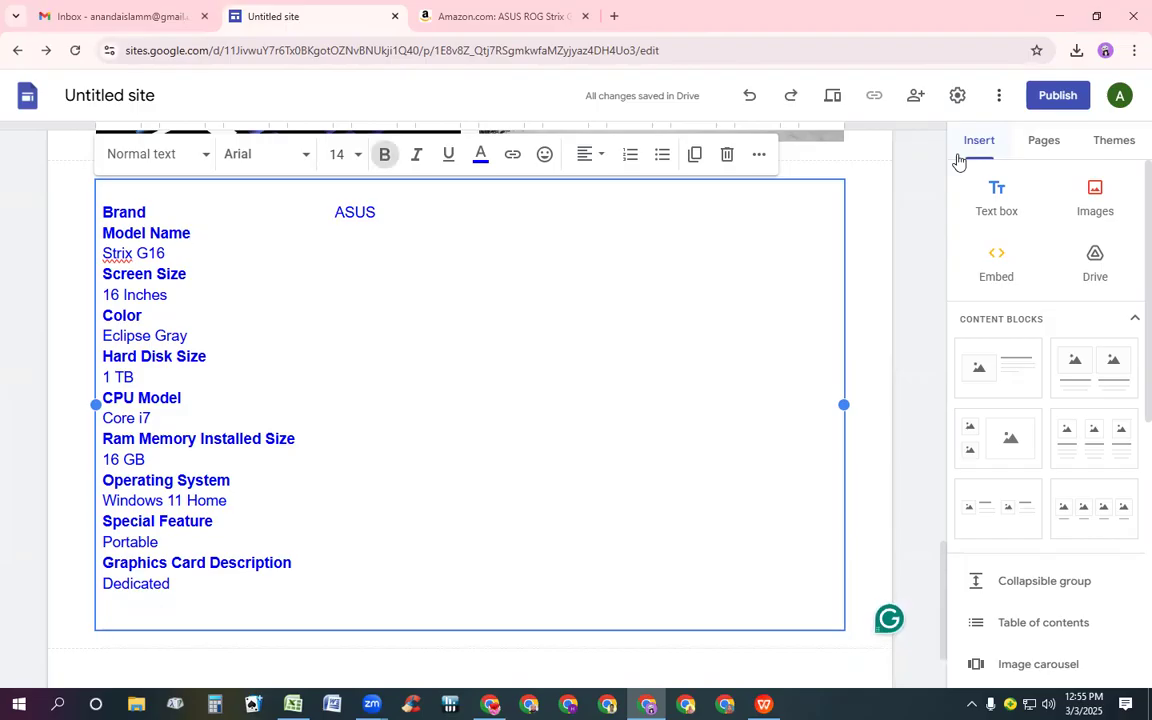
key("Down")
key("Left")
key("Left")
key("Left")
key("Left")
key("Left")
key("Left")
key("Left")
key("Tab")
key("Tab")
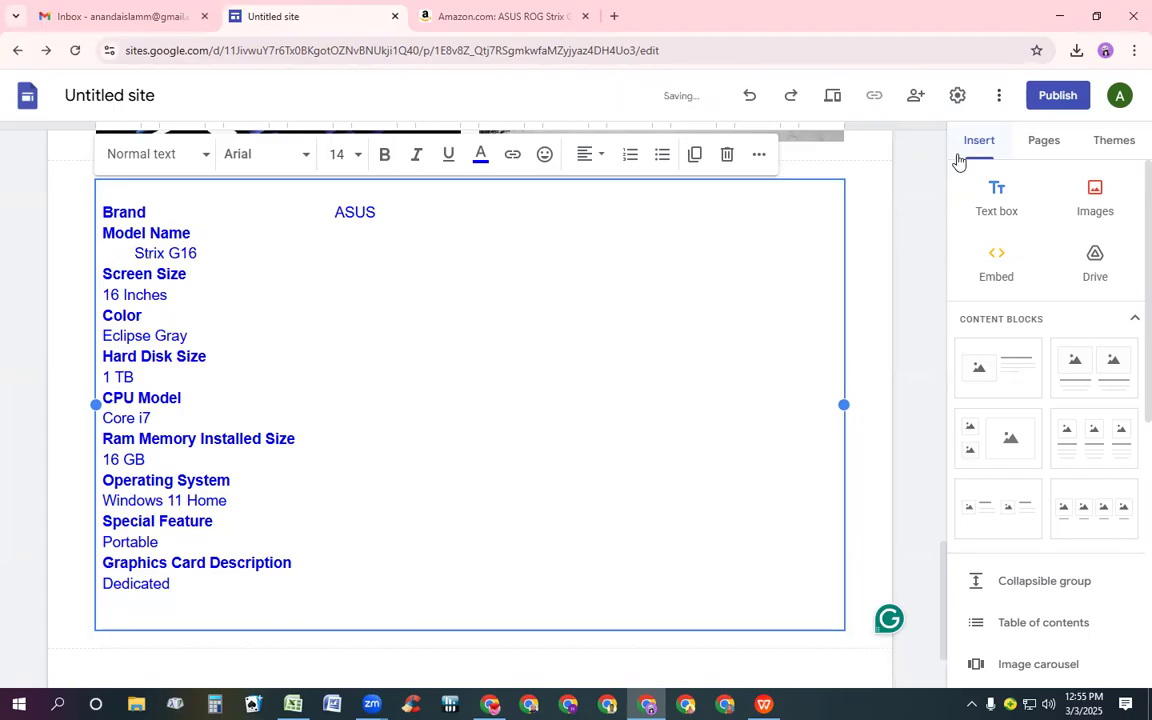
key("BackSpace")
key("BackSpace")
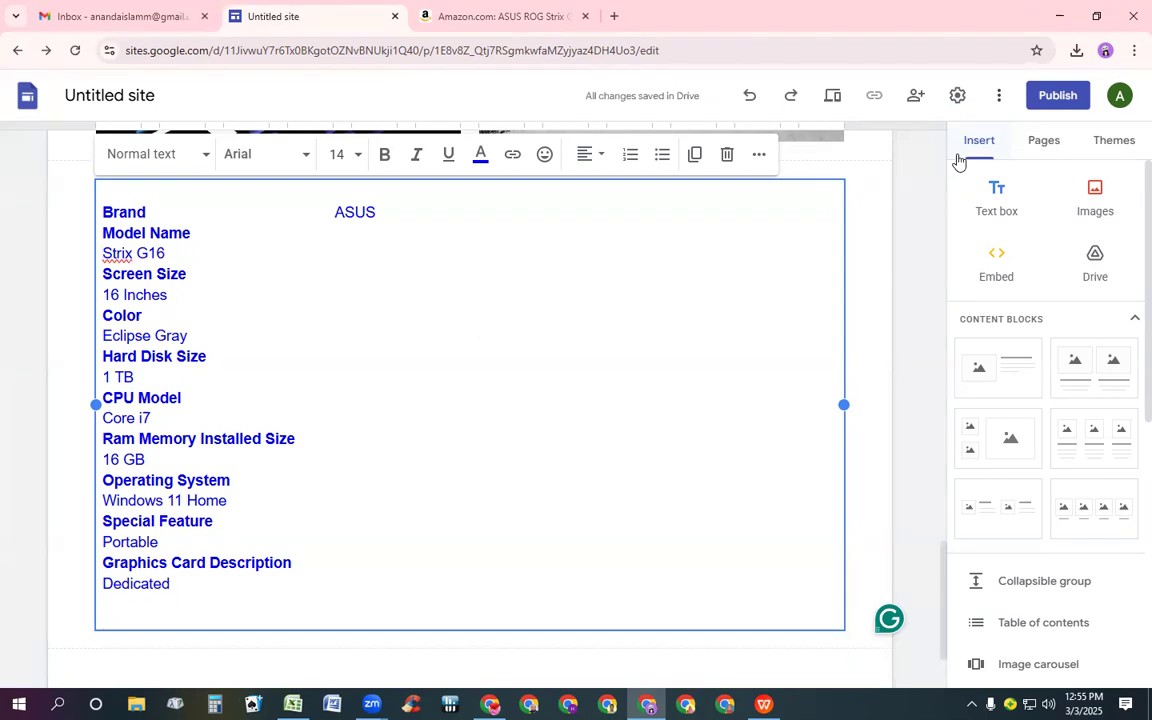
key("BackSpace")
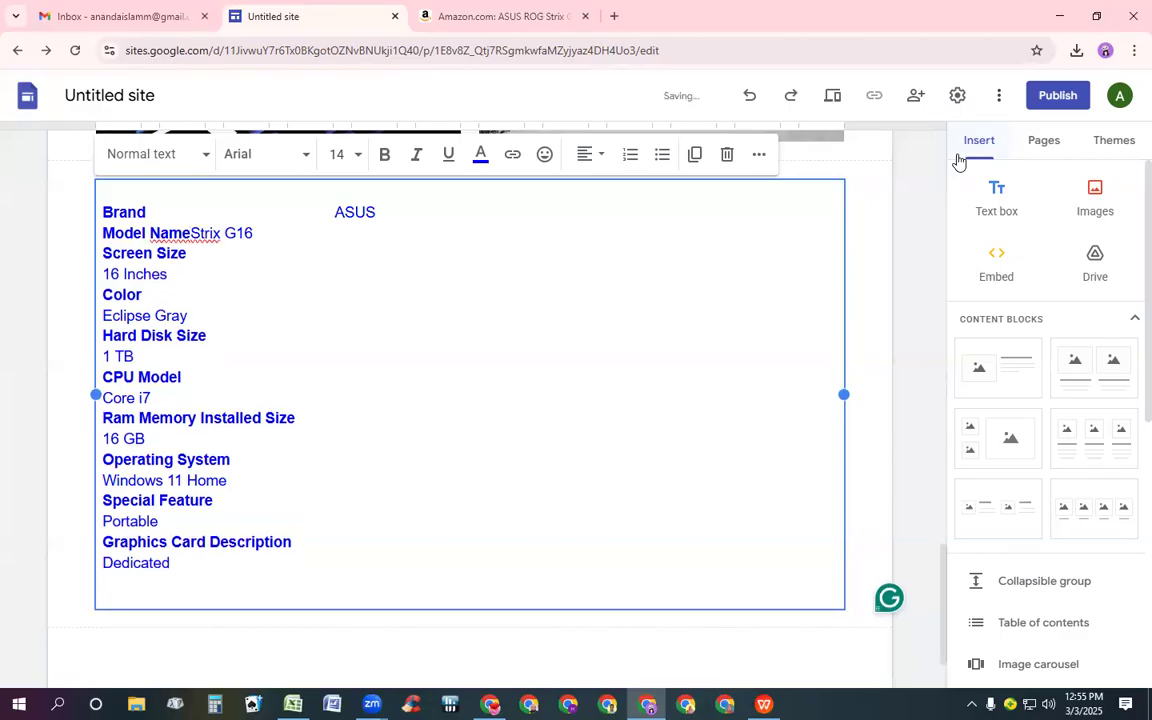
key("Tab")
key("Tab")
key("Tab")
key("Tab")
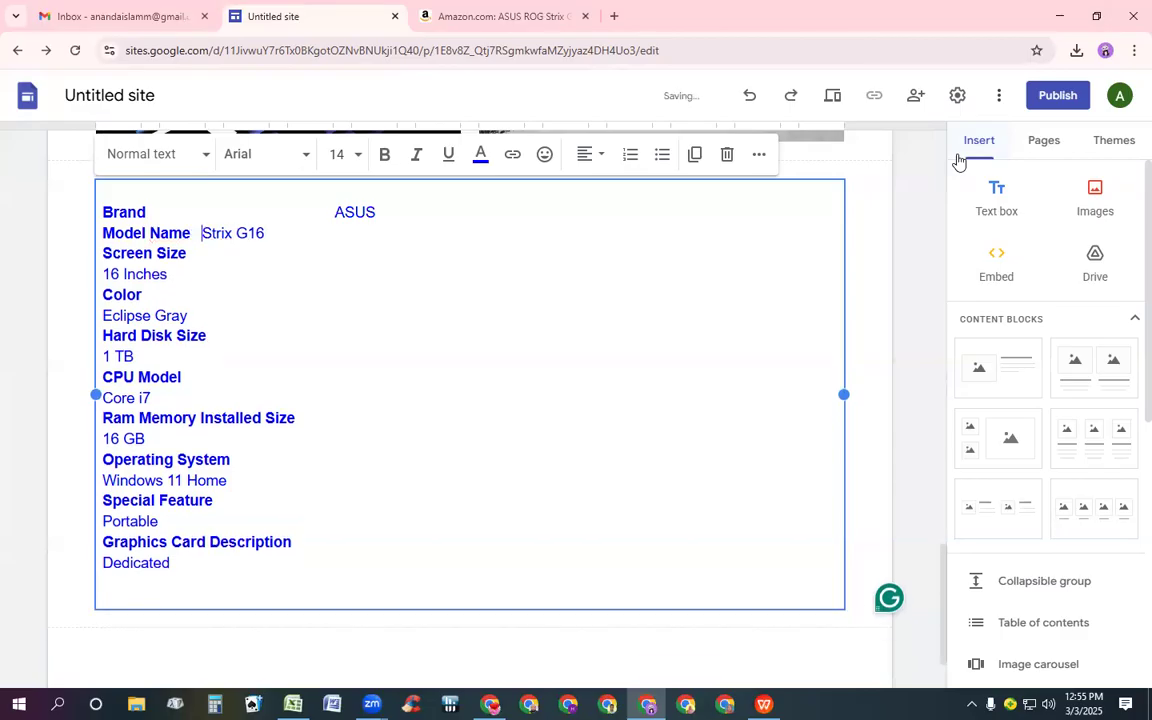
key("Tab")
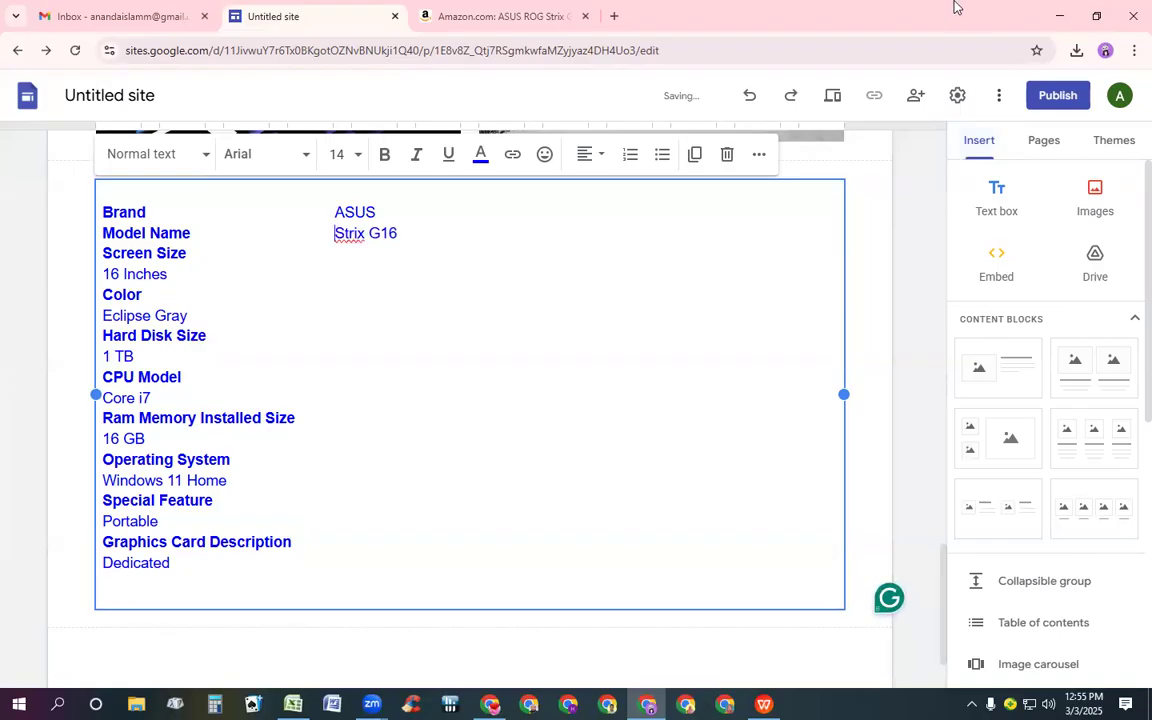
Join Screen Size with its value 16 Inches on one line in the second column
key("Down")
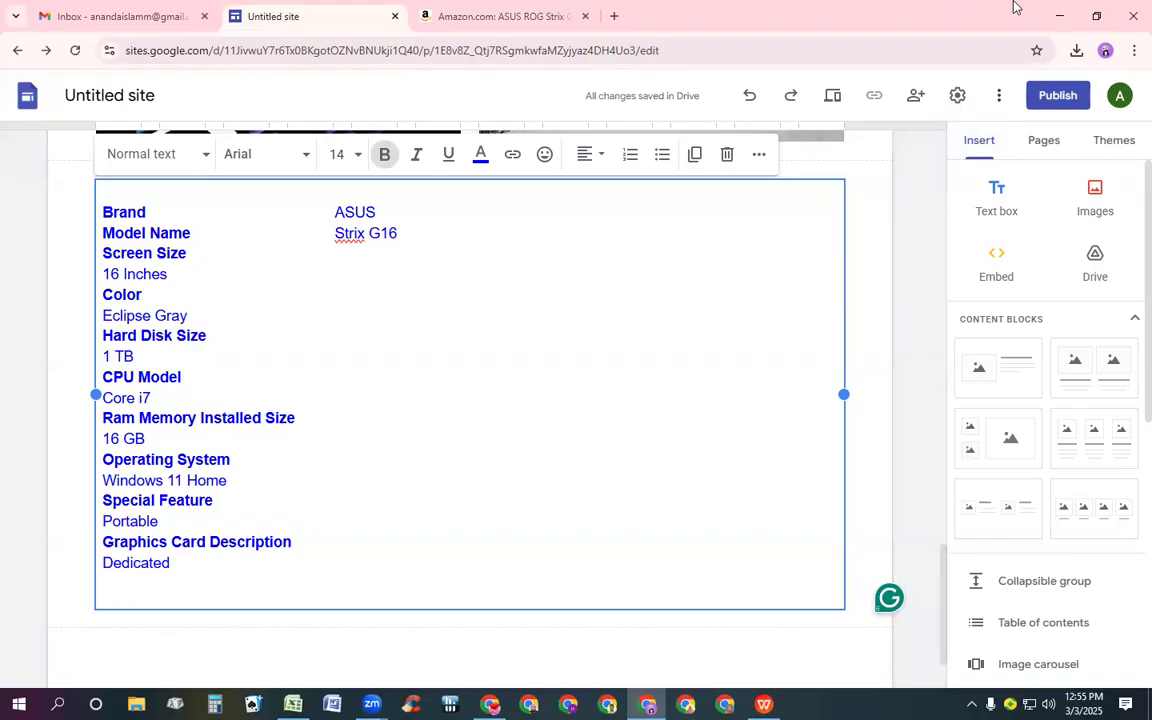
key("Down")
key("Left")
key("Left")
key("Left")
key("Left")
key("Left")
key("Left")
key("Left")
key("Left")
key("Left")
key("BackSpace")
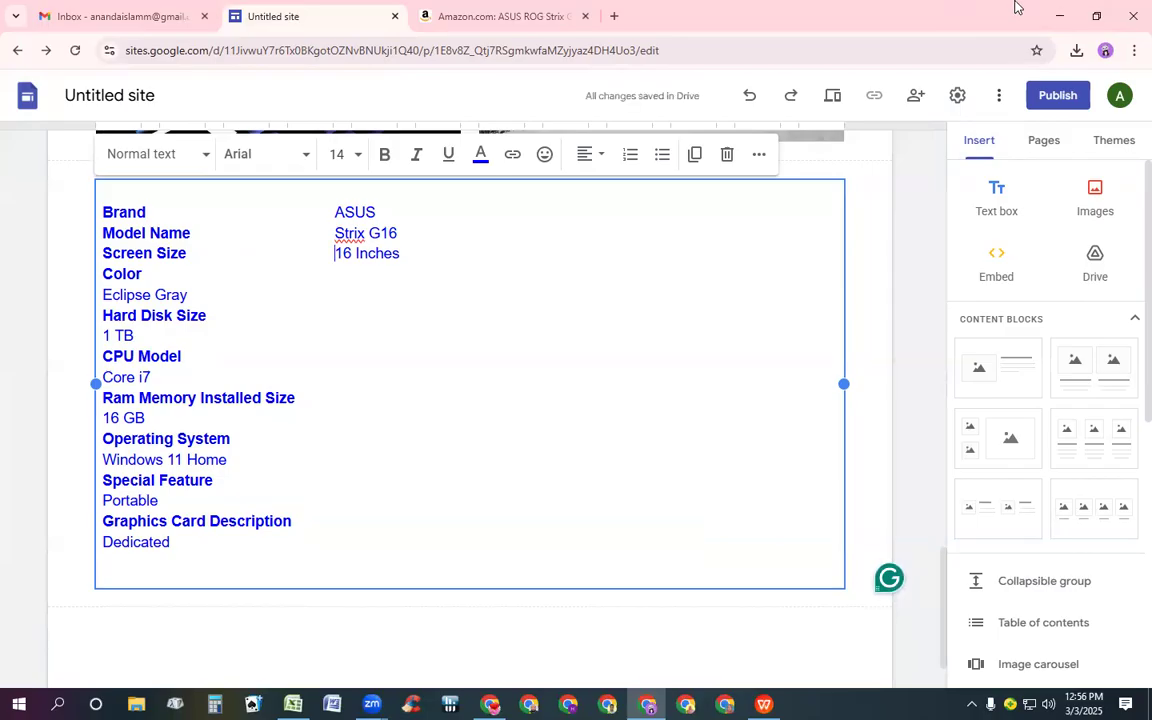
Join Color with its value Eclipse Gray on one line, aligning the value in the second column
key("Down")
key("Down")
key("Left")
key("Left")
key("Left")
key("Left")
key("Left")
key("Left")
key("Left")
key("Left")
key("BackSpace")
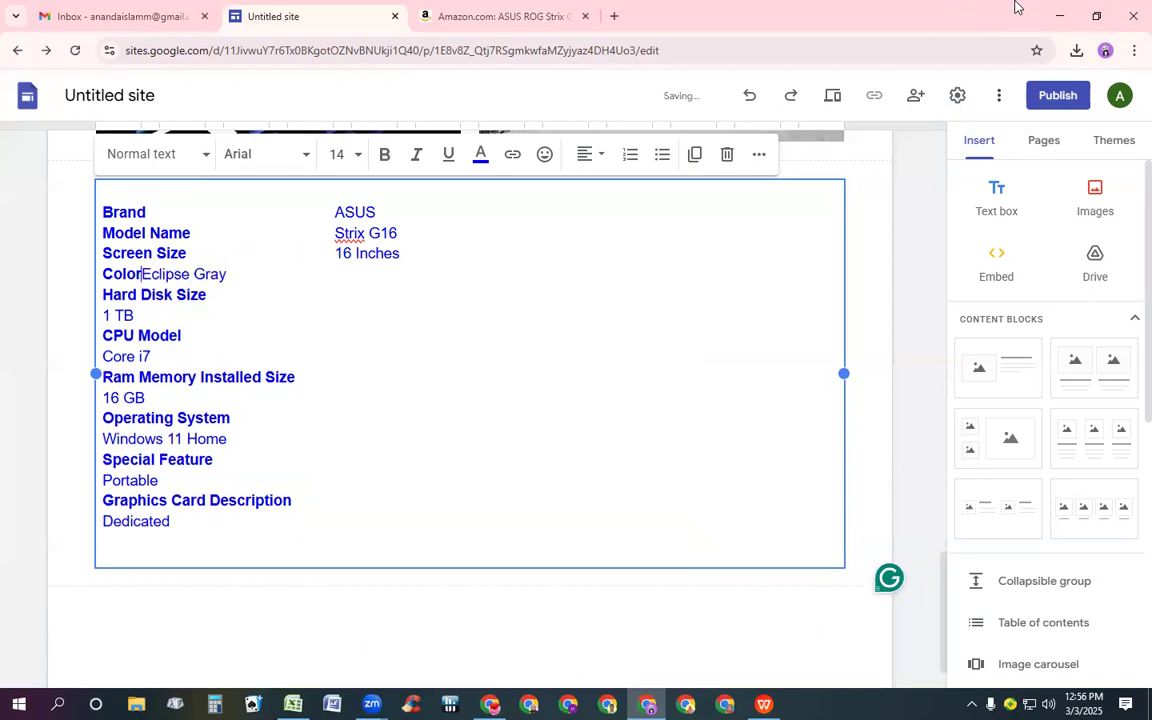
key("Tab")
key("Tab")
key("Tab")
key("Tab")
key("Tab")
key("Tab")
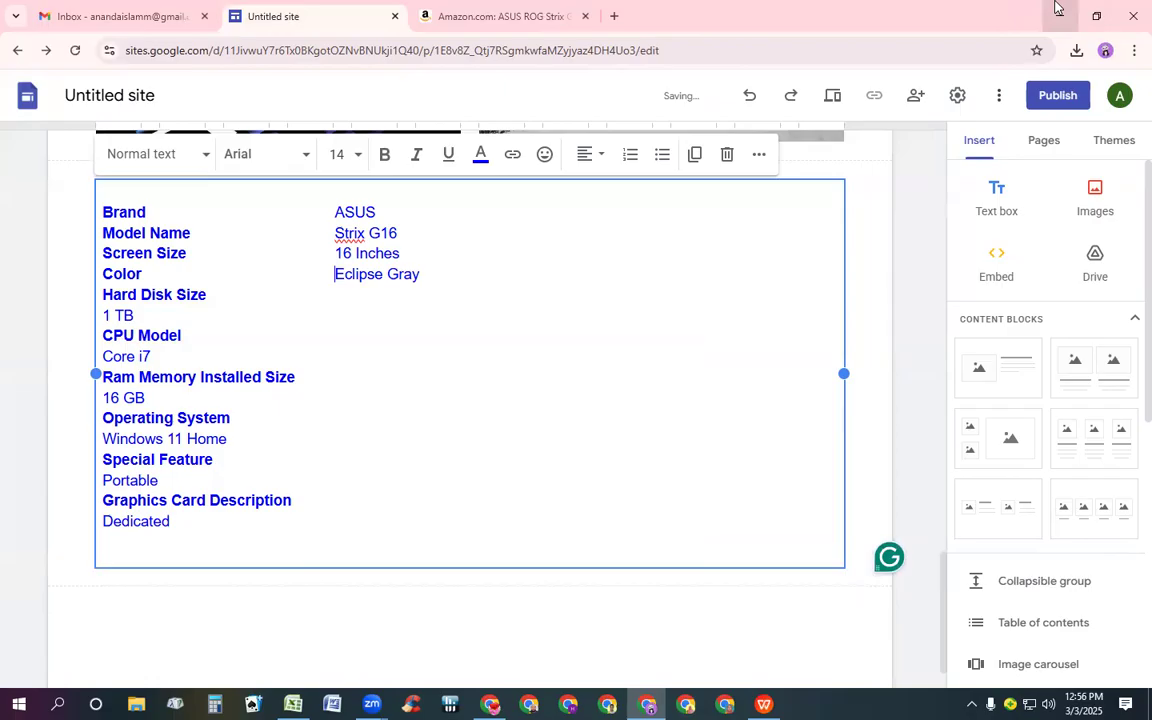
Join Hard Disk Size with its value 1 TB on one line, aligning the value in the second column
key("Down")
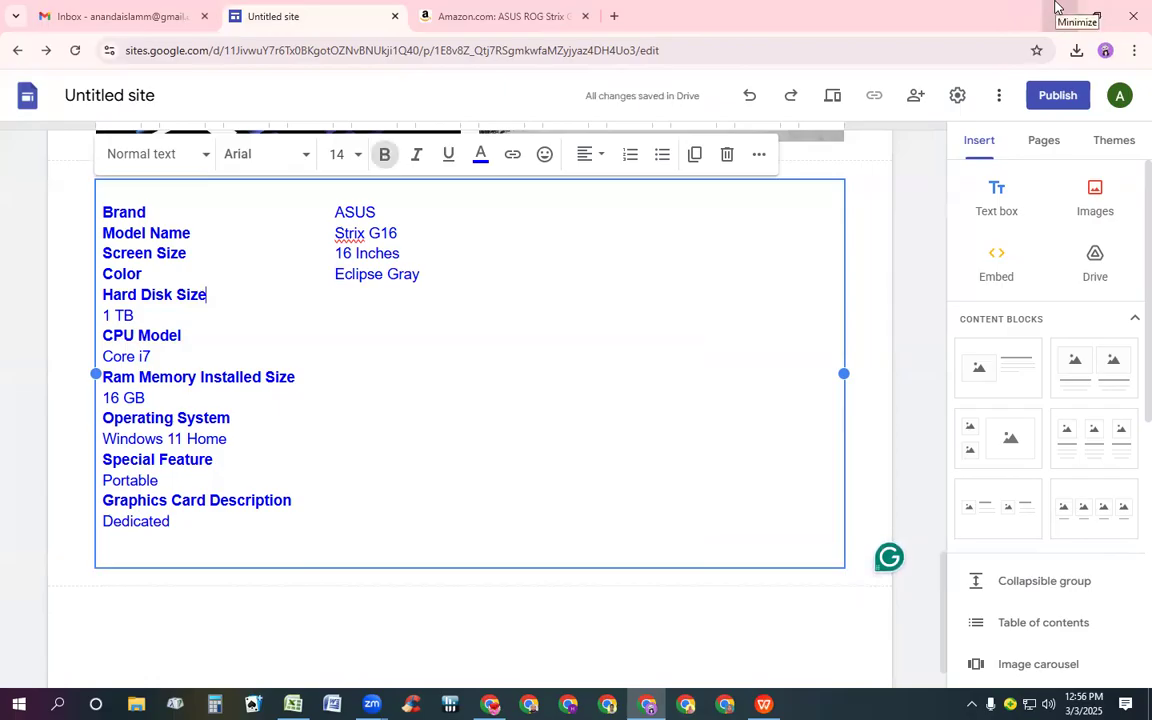
key("Left")
key("Left")
key("Left")
key("Left")
key("Left")
key("Left")
key("Down")
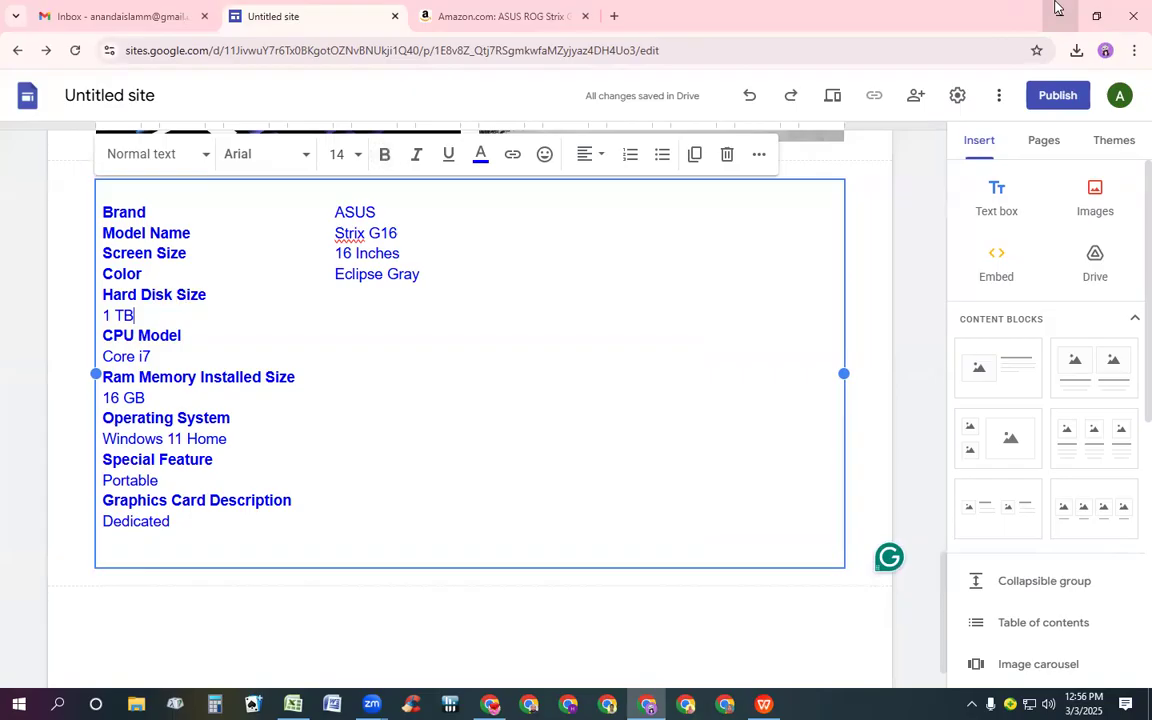
key("Left")
key("Left")
key("Left")
key("Left")
key("BackSpace")
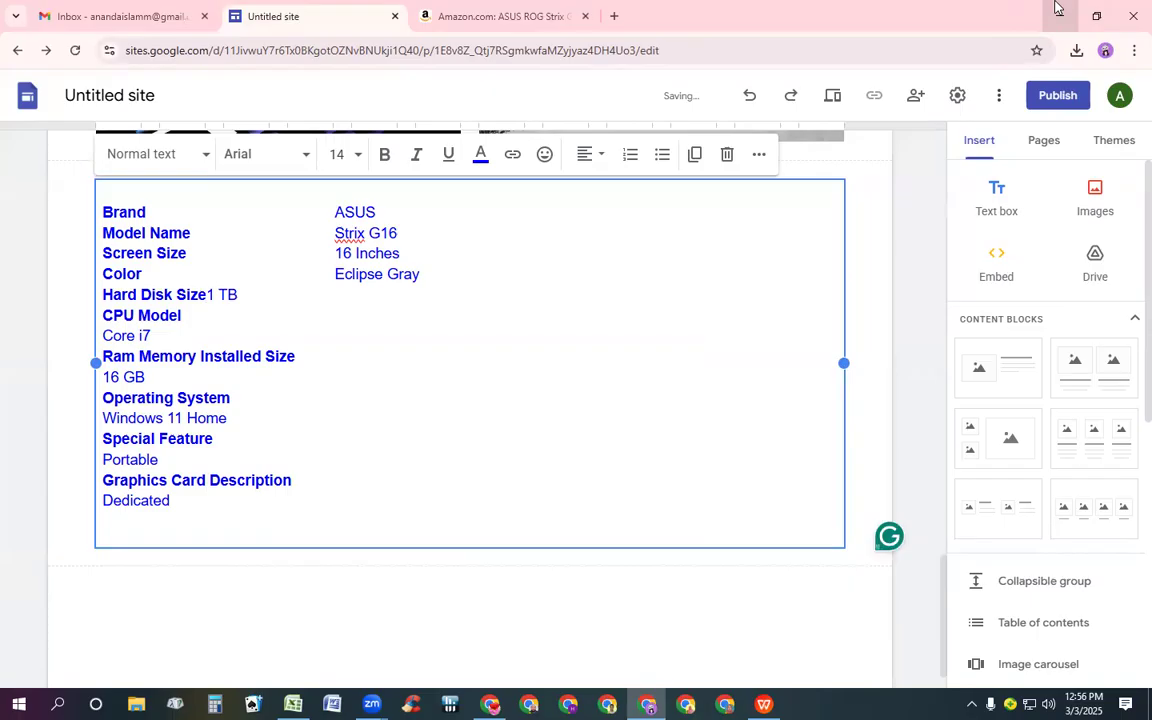
key("Tab")
key("Tab")
Join CPU Model with its value Core i7 on one line, aligning the value in the second column
key("Down")
key("Down")
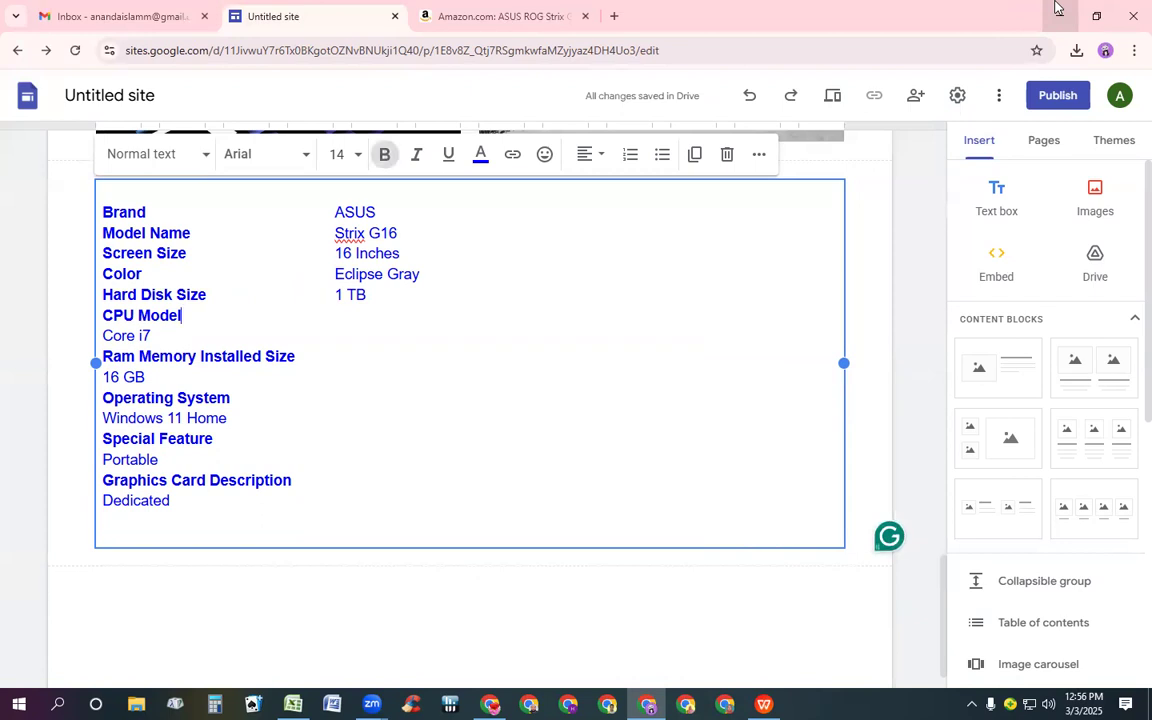
key("Left")
key("Left")
key("Left")
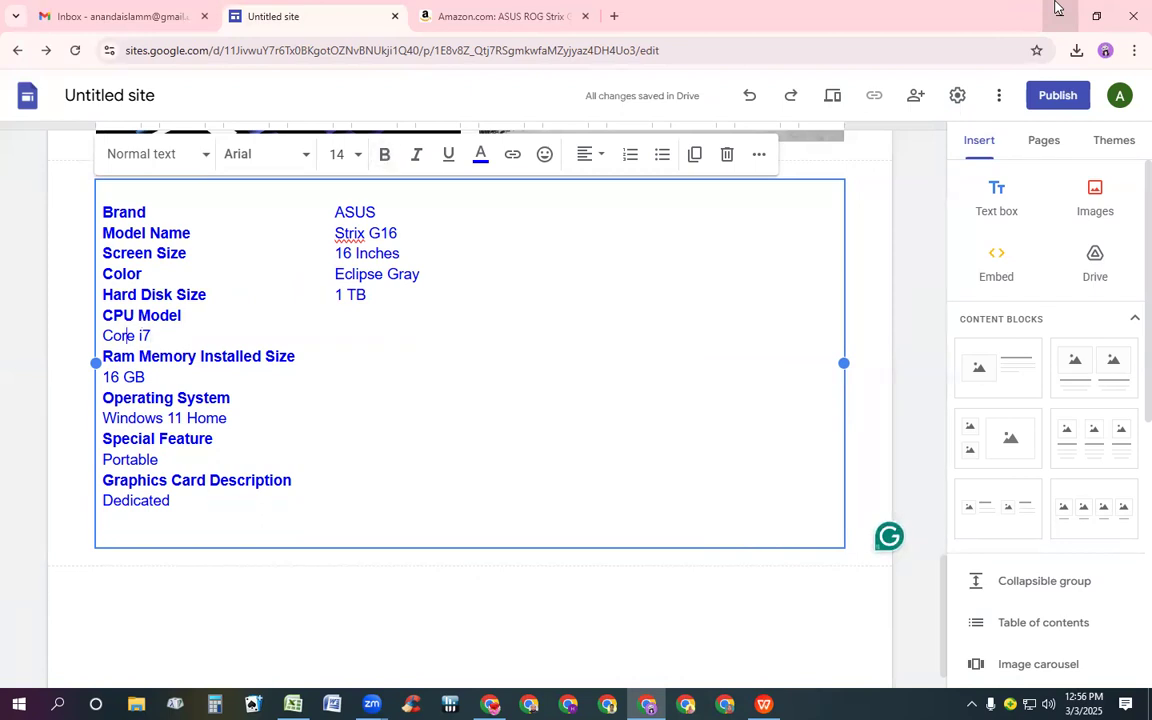
key("Left")
key("Left")
key("BackSpace")
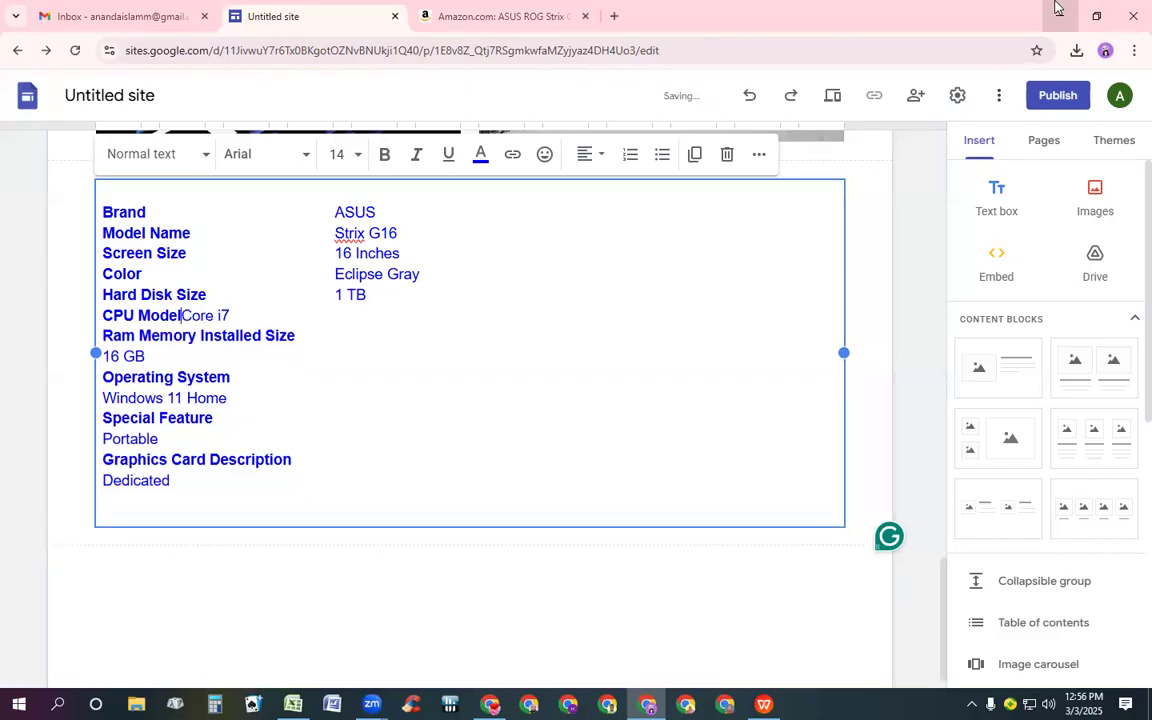
key("Tab")
key("Tab")
key("Tab")
key("Tab")
key("Tab")
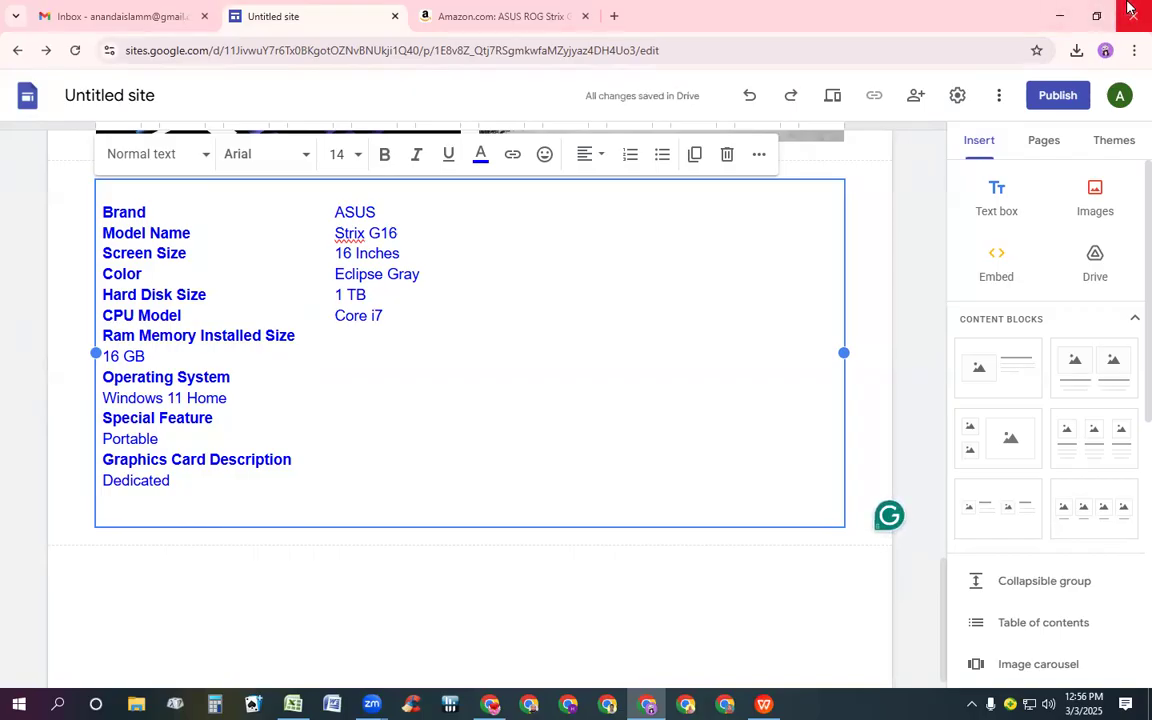
Shorten the label Ram Memory Installed Size to Ram Memory
key("Down")
key("BackSpace")
key("BackSpace")
key("BackSpace")
key("BackSpace")
key("BackSpace")
key("BackSpace")
key("BackSpace")
key("BackSpace")
key("BackSpace")
key("BackSpace")
key("BackSpace")
key("BackSpace")
key("BackSpace")
key("BackSpace")
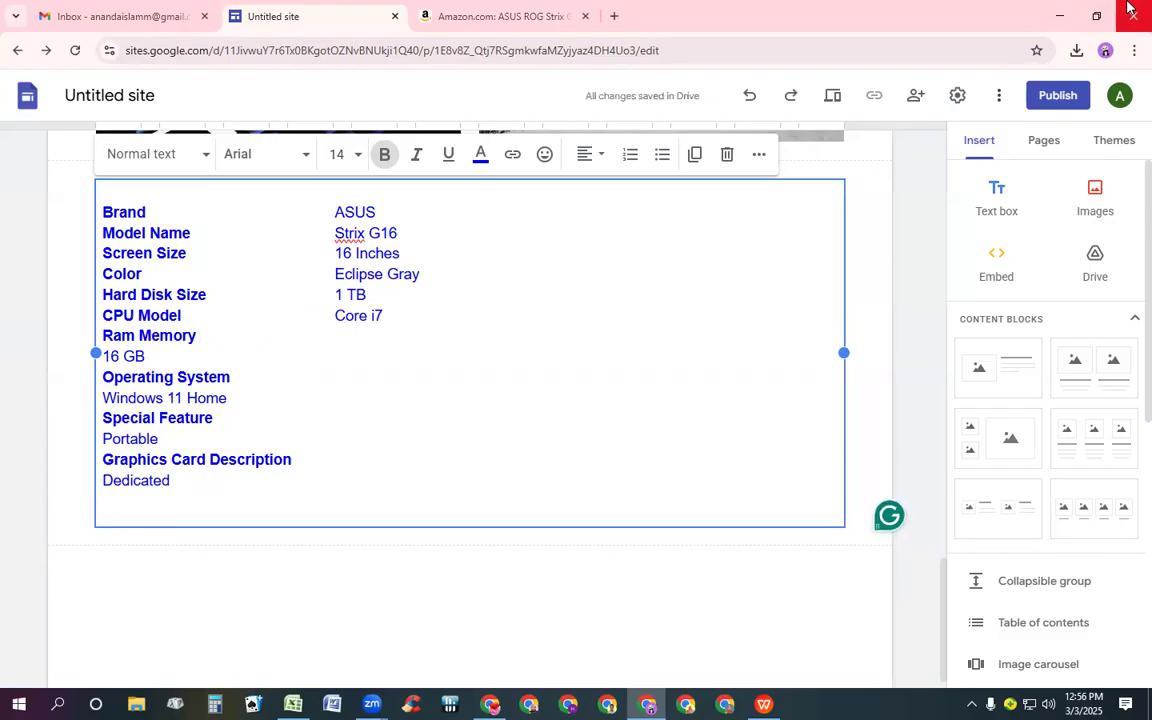
Join Ram Memory with its value 16 GB on one line, aligning the value in the second column
key("ctrl+b")
key("Right")
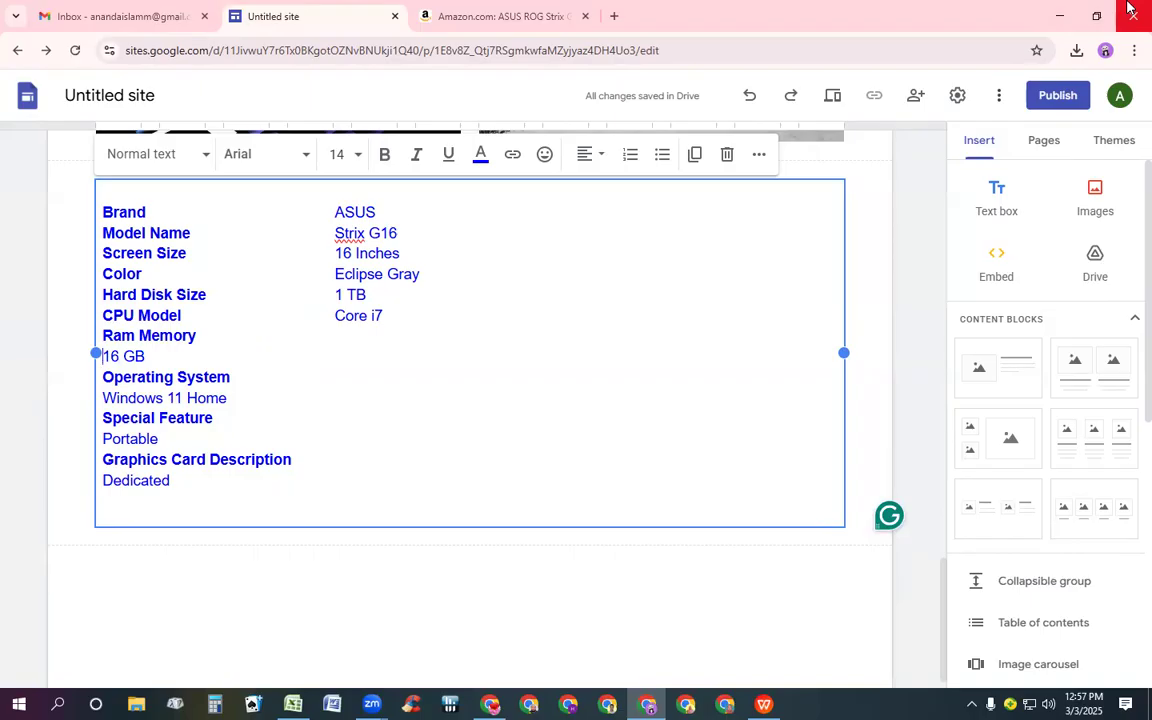
key("BackSpace")
key("Tab")
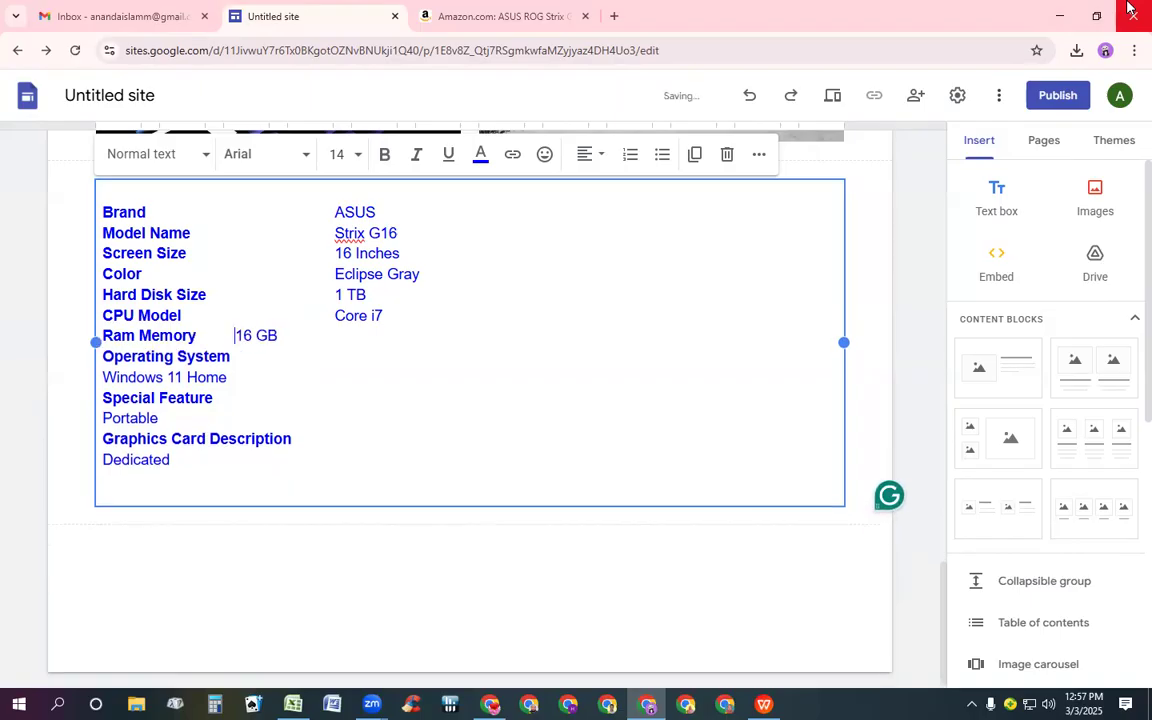
key("Tab")
key("Tab")
key("Tab")
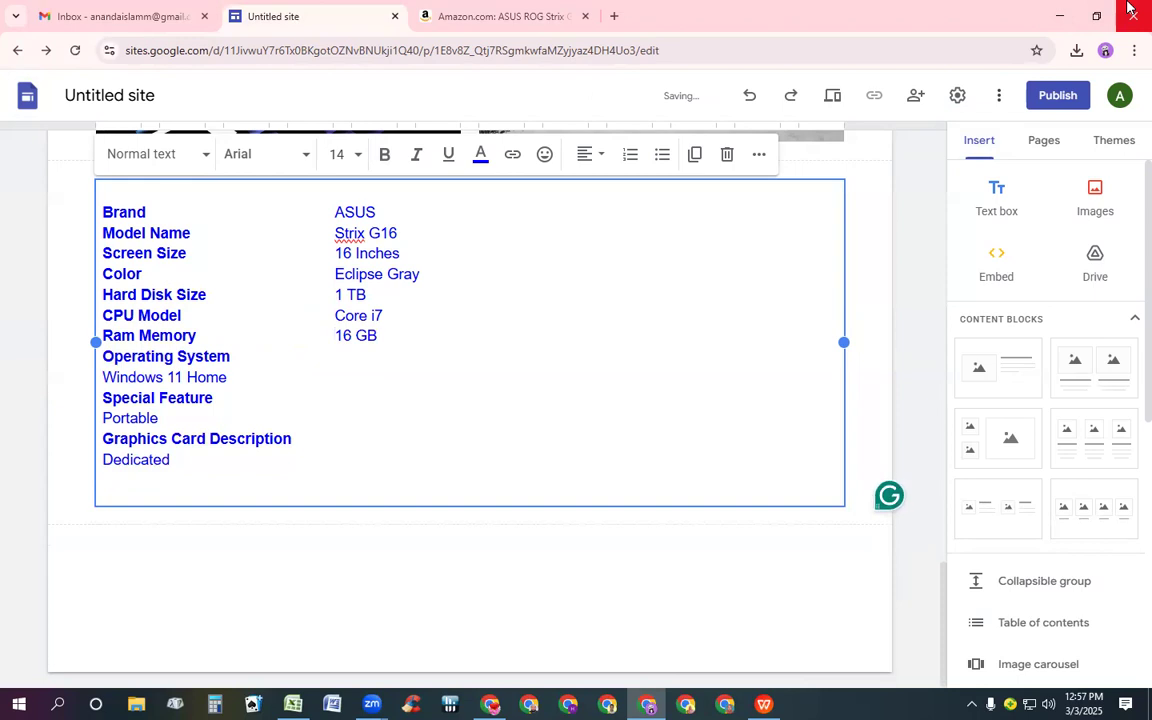
Join Operating System with its value Windows 11 Home on one line in the second column
key("Left")
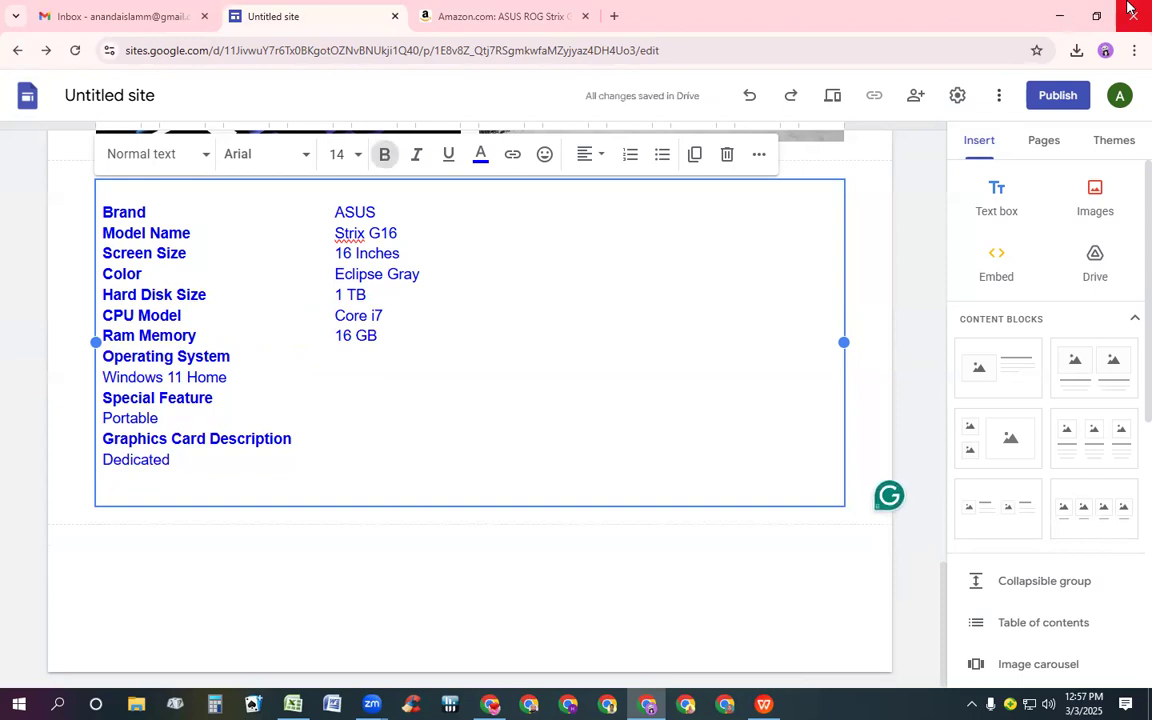
key("Down")
key("Down")
key("Left")
key("Left")
key("Left")
key("Left")
key("Left")
key("Left")
key("Left")
key("Left")
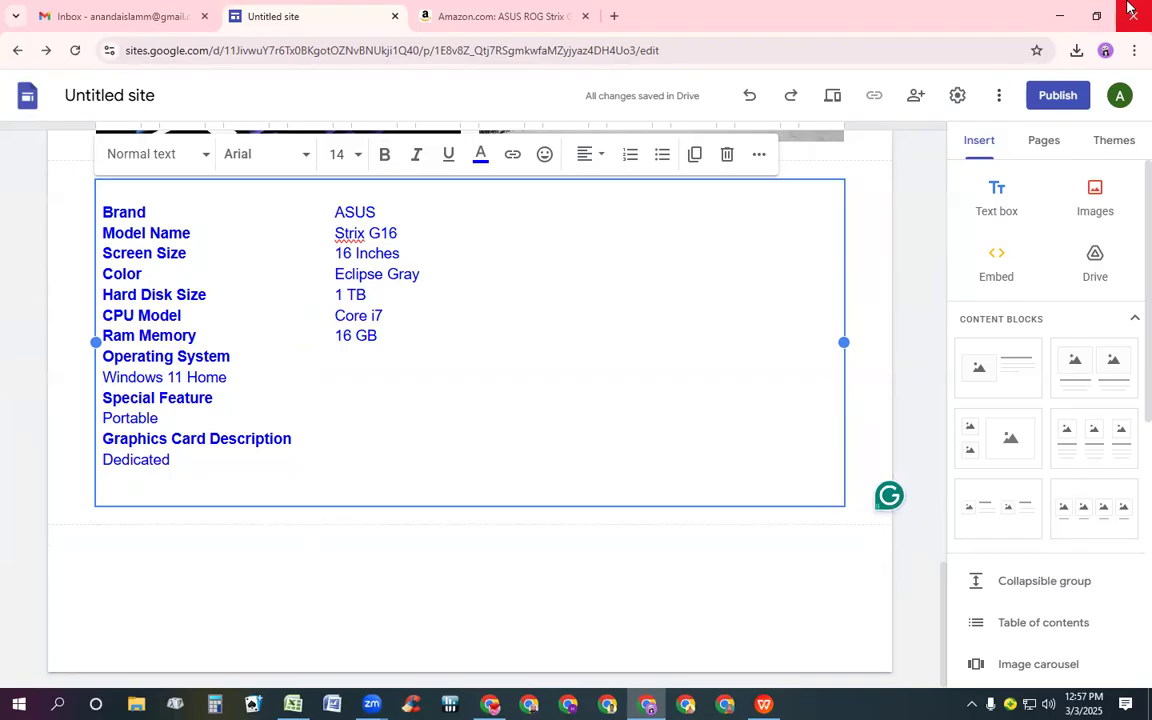
key("BackSpace")
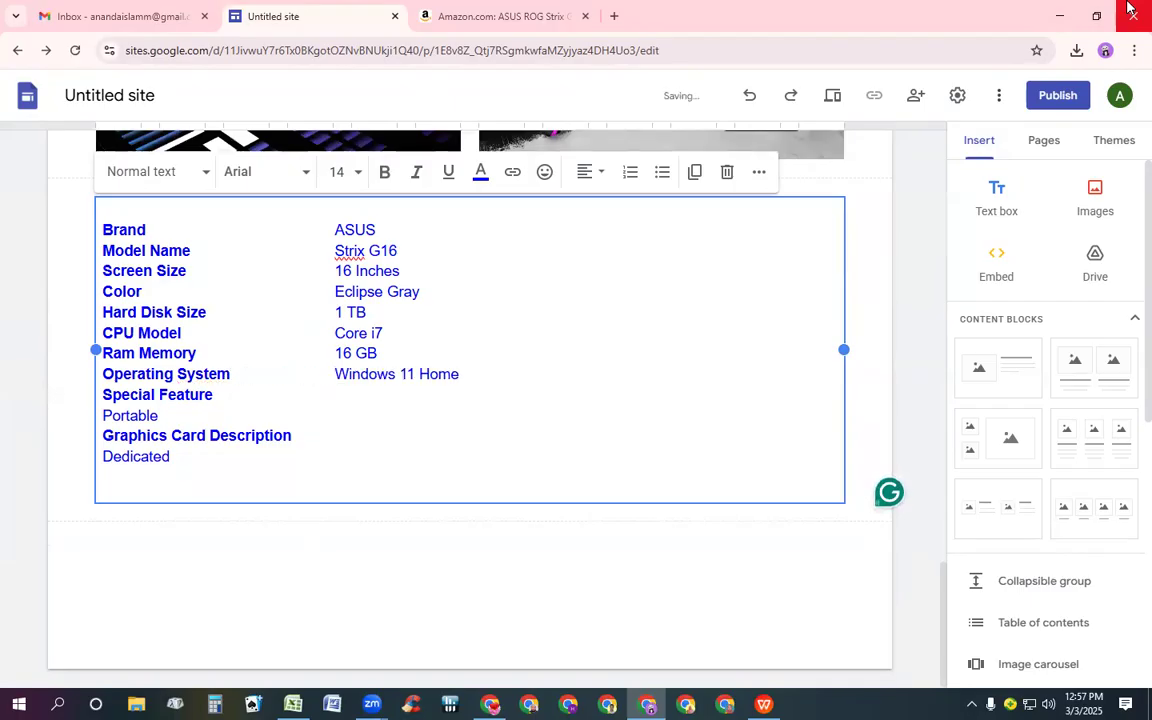
Join Special Feature with its value Portable on one line, aligning the value in the second column
key("Down")
key("Down")
key("Left")
key("Left")
key("Left")
key("Left")
key("Left")
key("Left")
key("BackSpace")
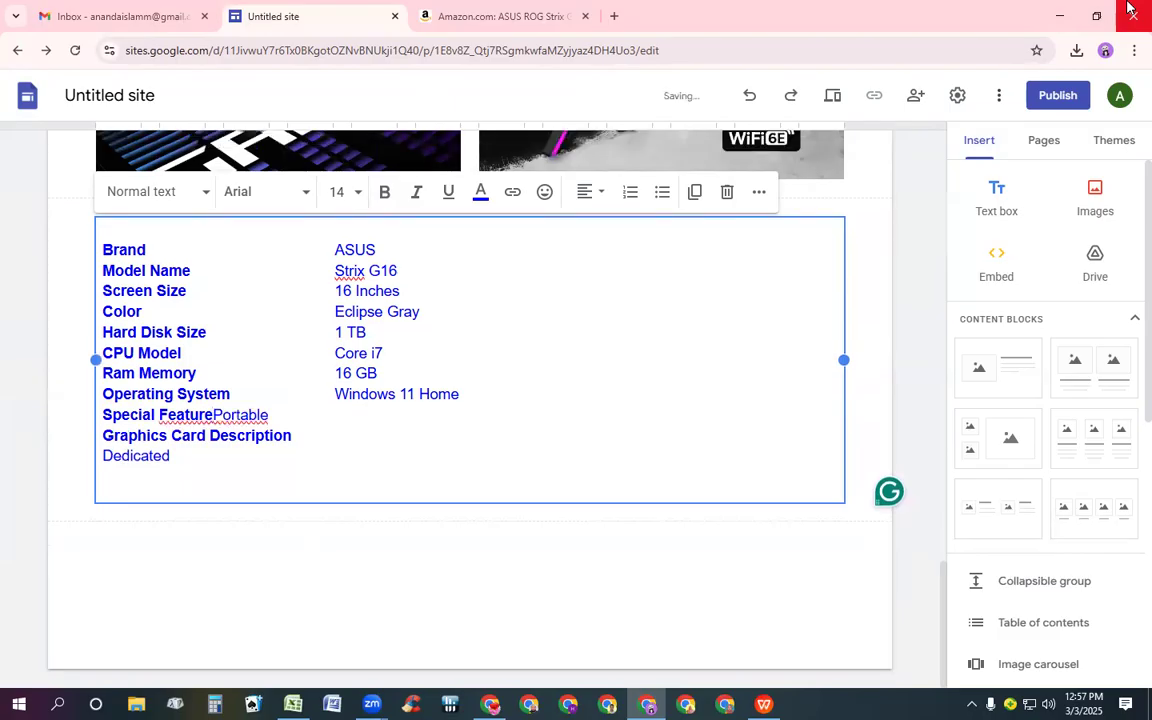
key("Tab")
key("Tab")
key("Tab")
key("Tab")
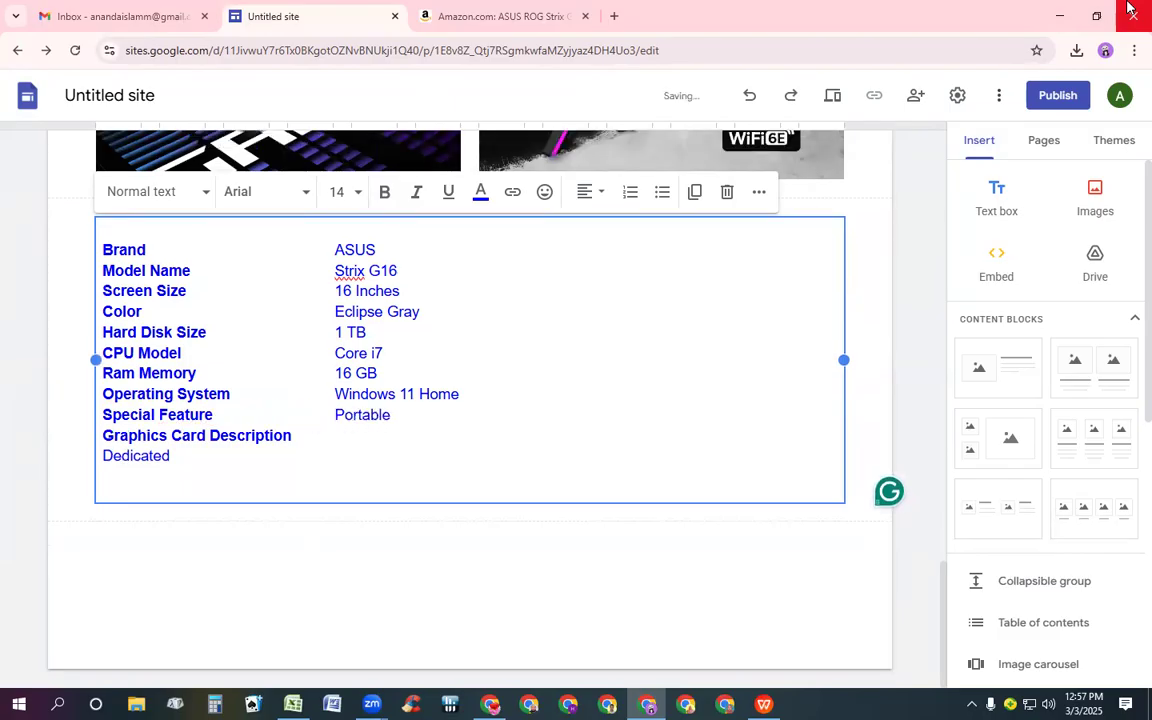
Shorten the label Graphics Card Description to Graphics Card
key("Down")
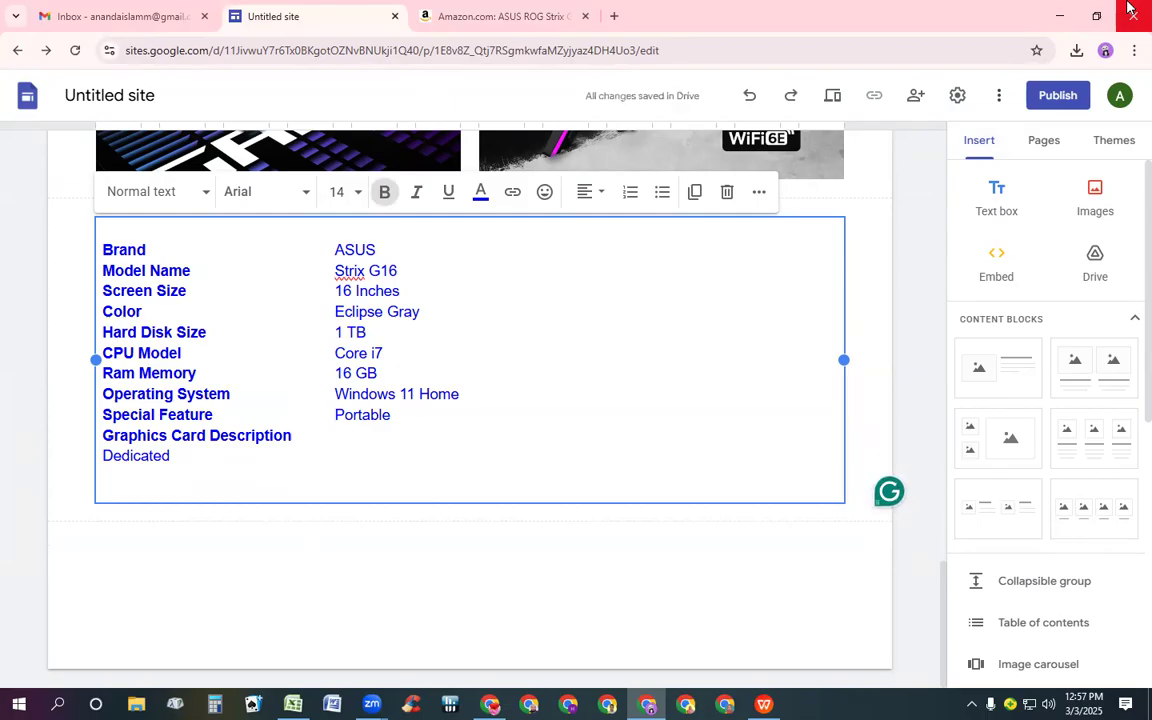
key("Down")
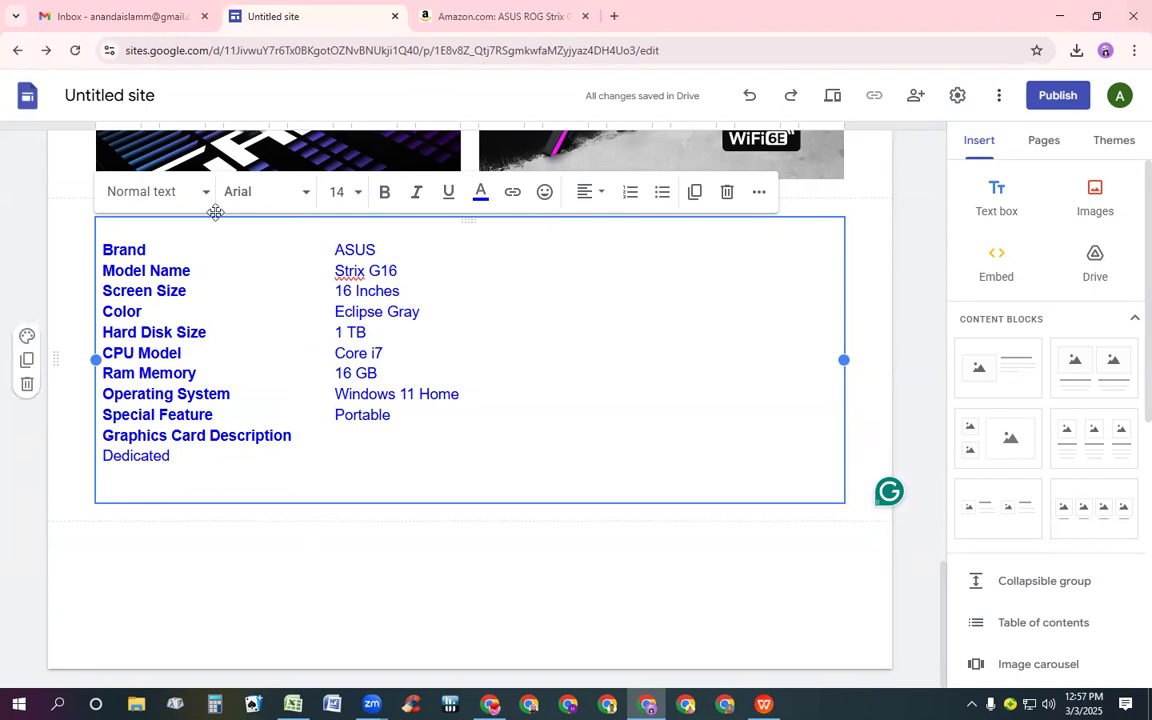
left_click(297, 436)
key("BackSpace")
key("BackSpace")
key("BackSpace")
key("BackSpace")
key("BackSpace")
key("BackSpace")
key("BackSpace")
key("BackSpace")
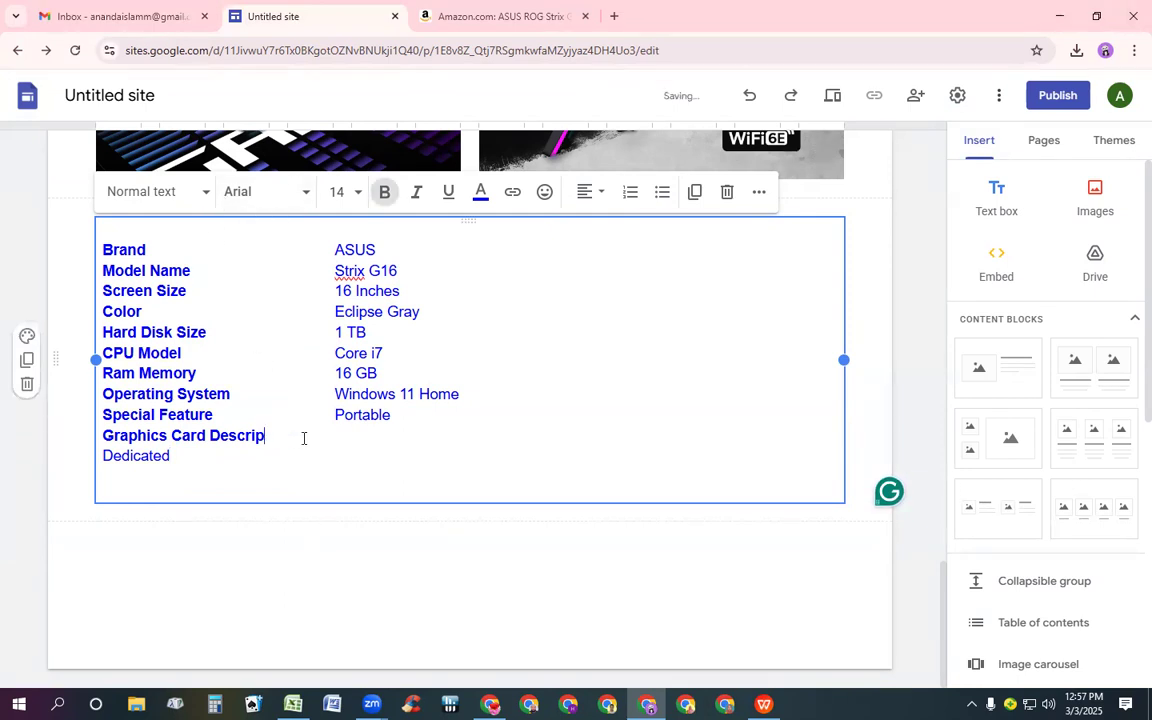
key("BackSpace")
key("BackSpace")
key("BackSpace")
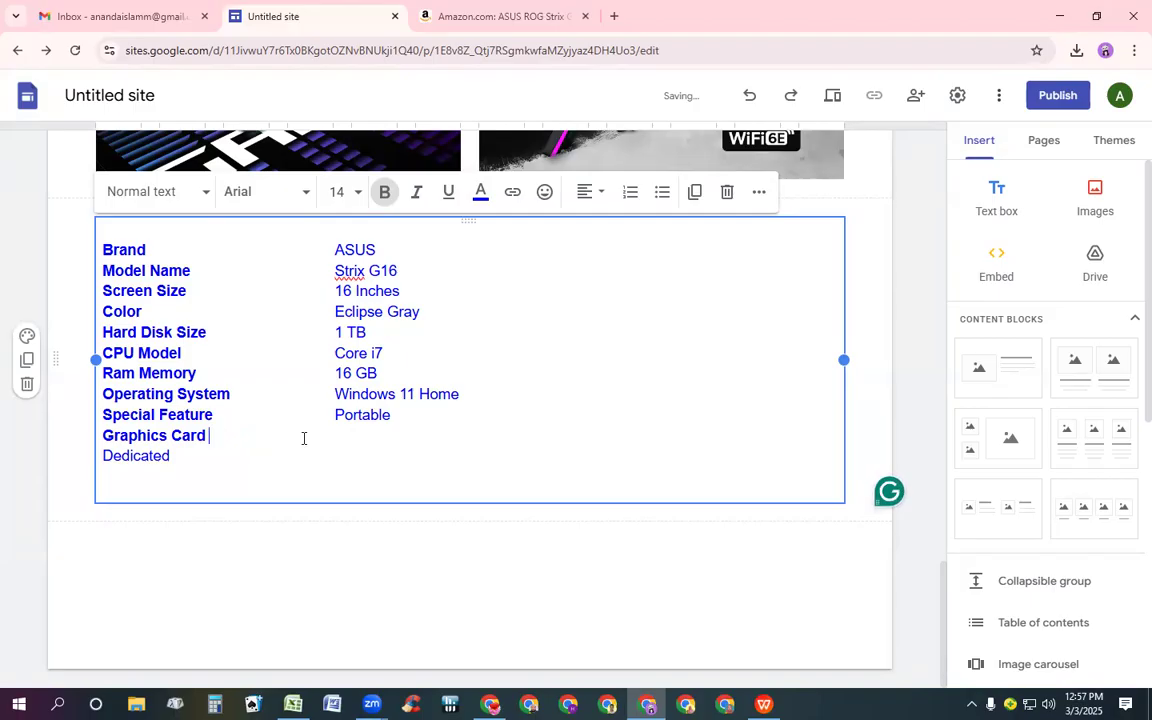
Join Graphics Card with its value Dedicated on one line in the second column and remove the trailing empty line
key("ctrl+b")
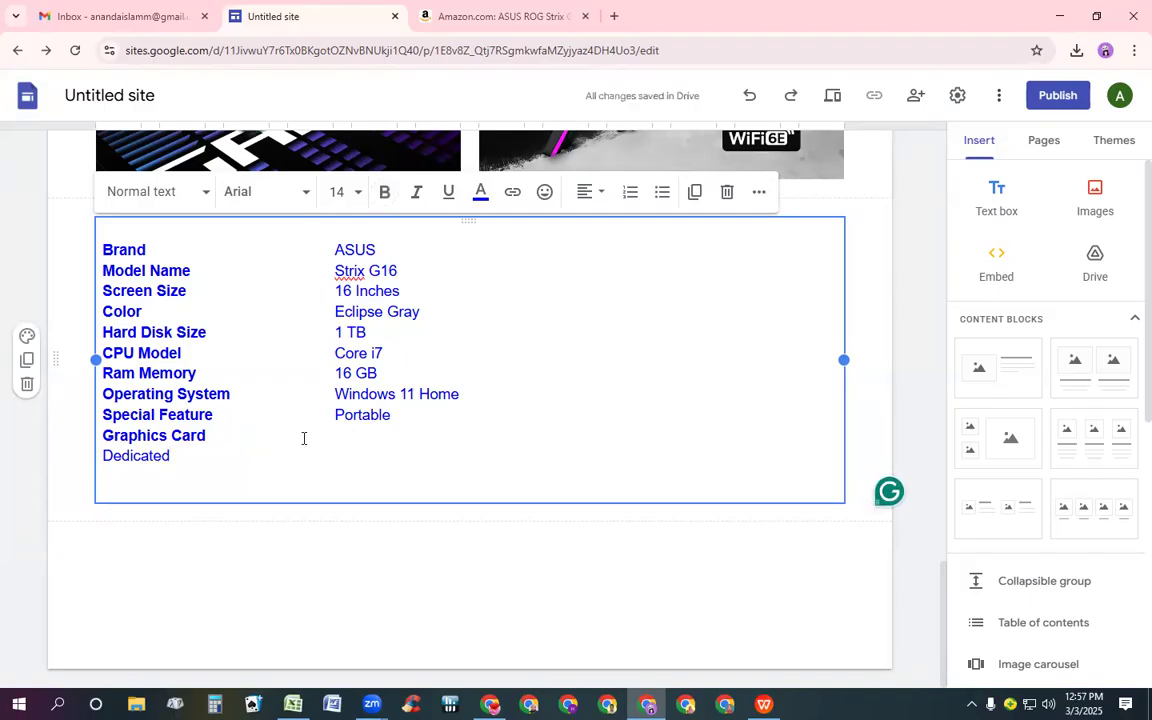
key("Left")
key("Left")
key("Left")
key("Left")
key("Left")
key("Left")
key("Left")
key("Left")
key("BackSpace")
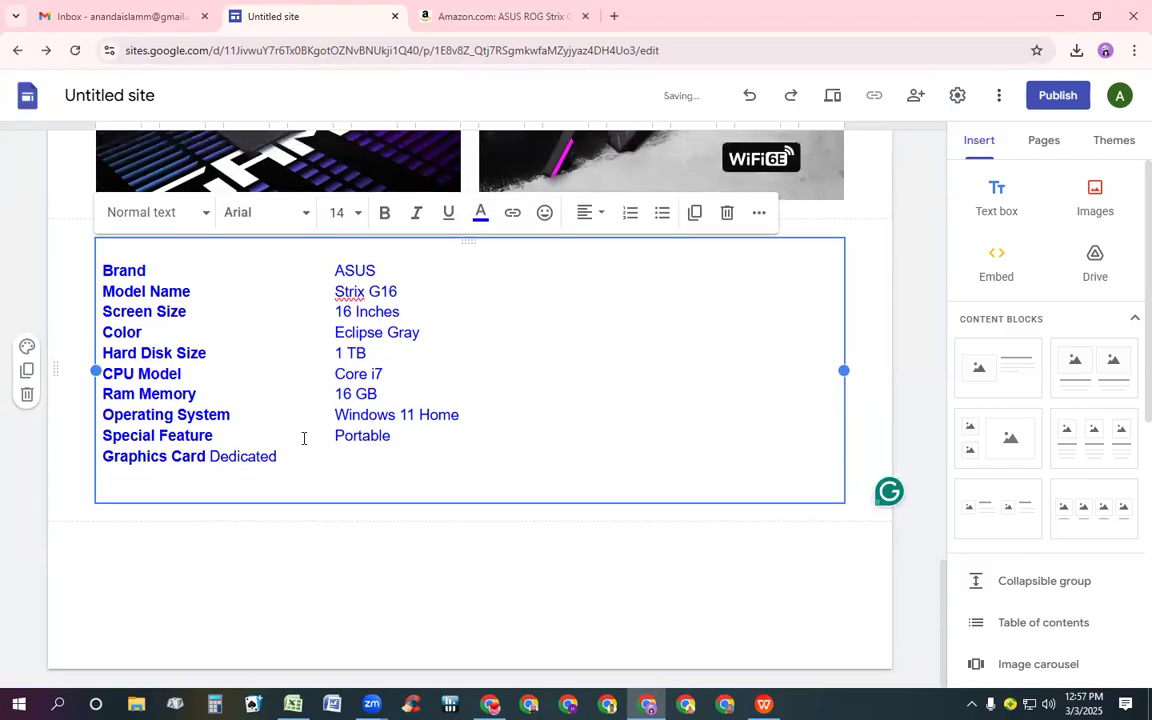
key("Tab")
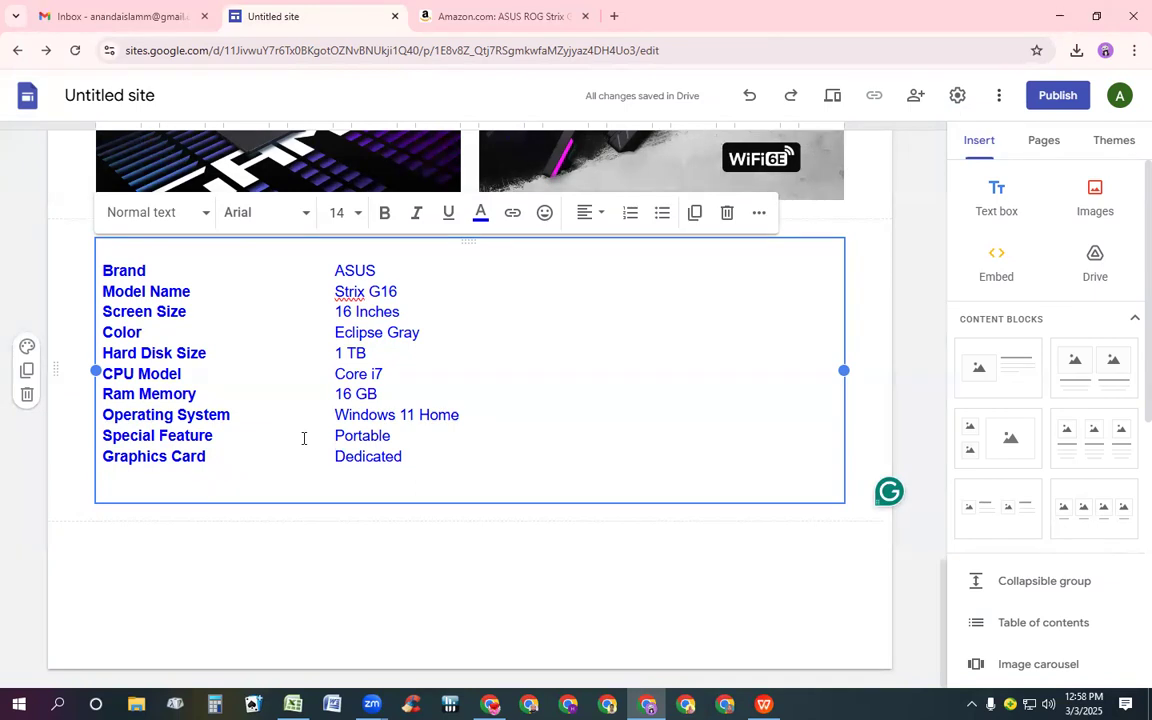
key("Down")
key("BackSpace")
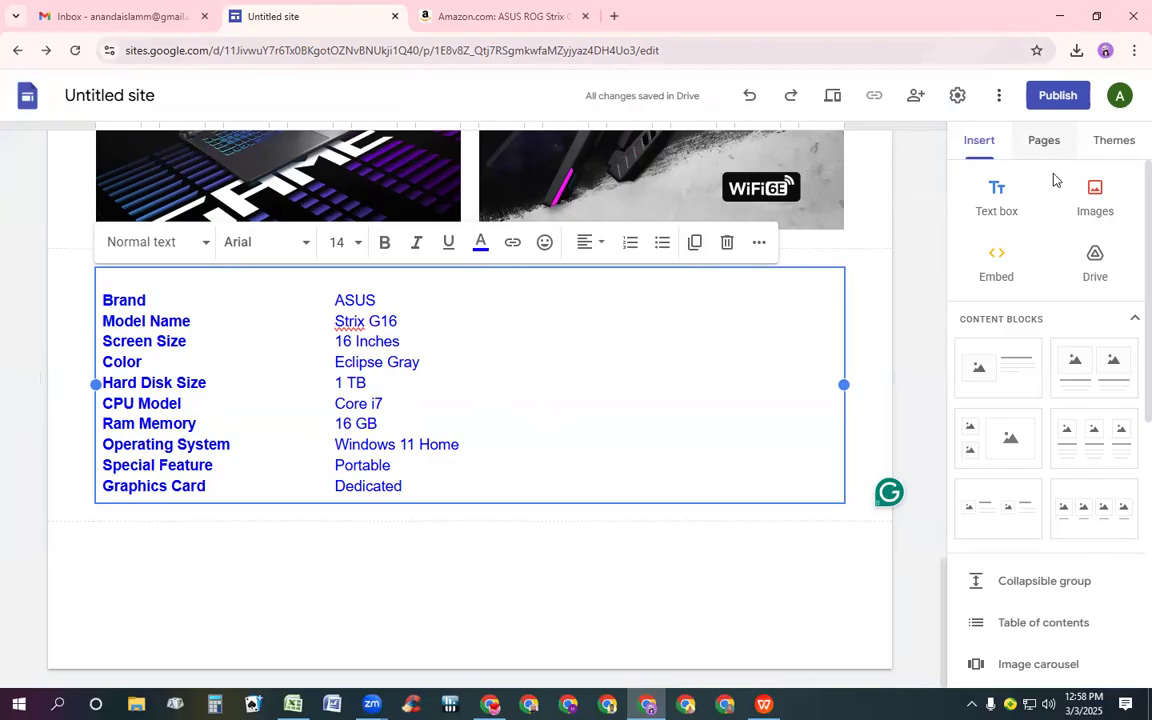
Insert a new text box below the specification list
left_click(993, 219)
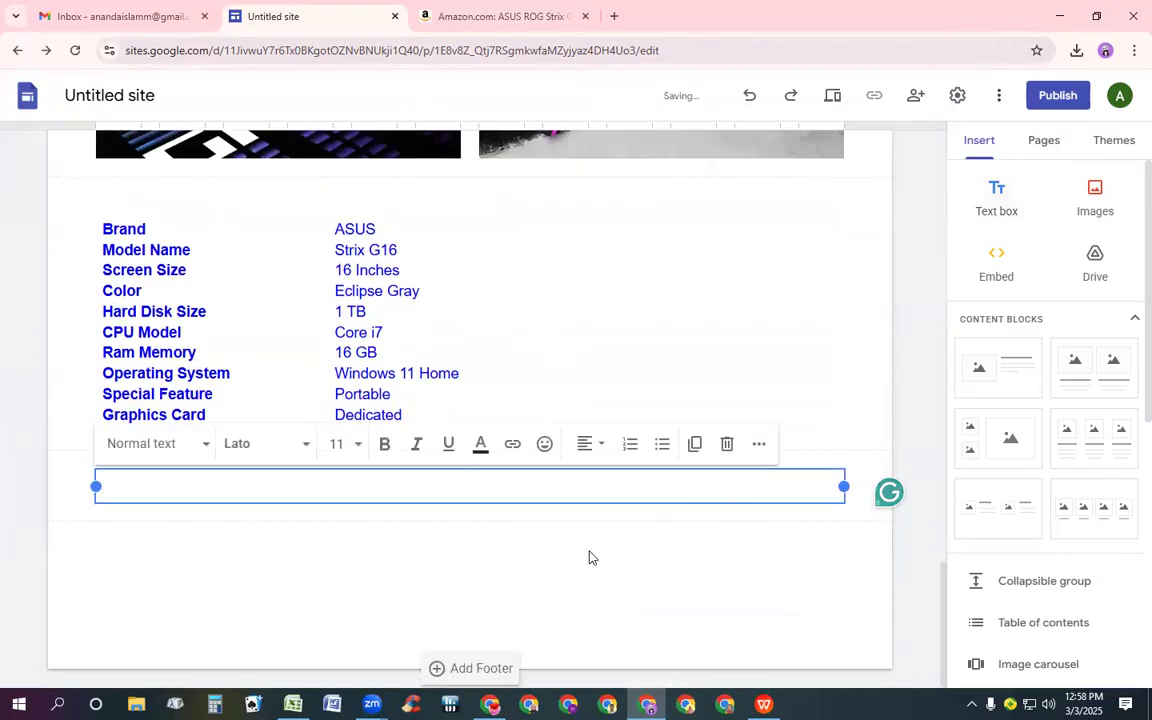
left_click(487, 16)
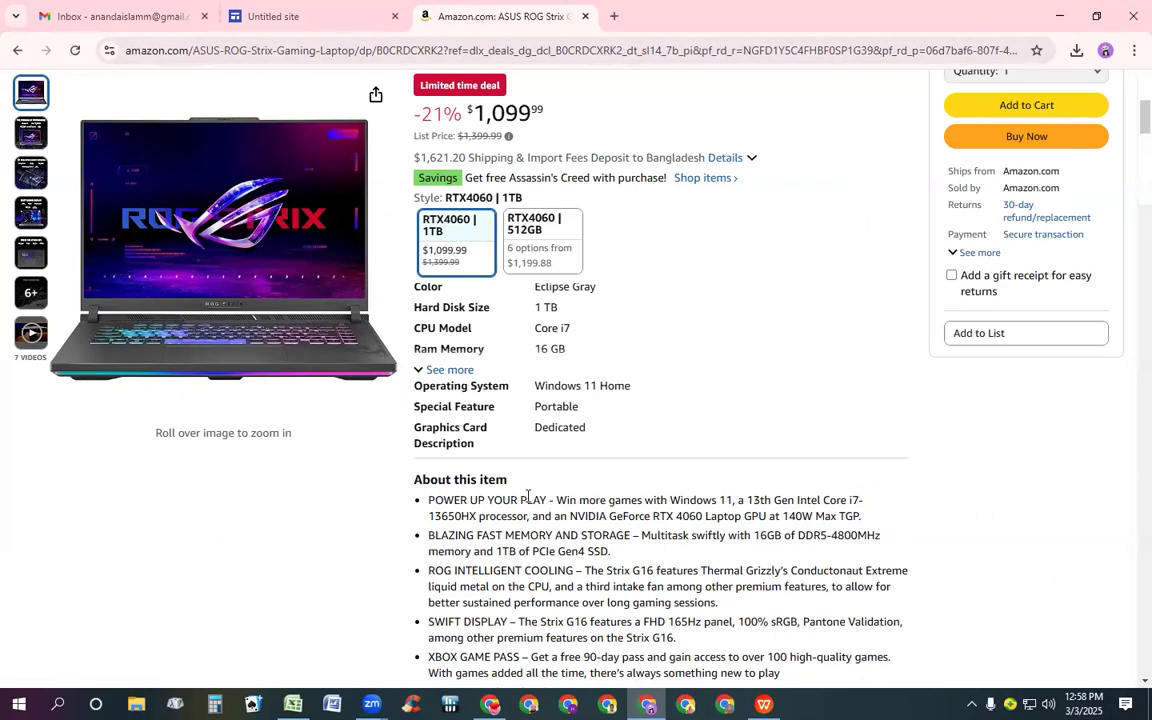
triple_click(411, 488)
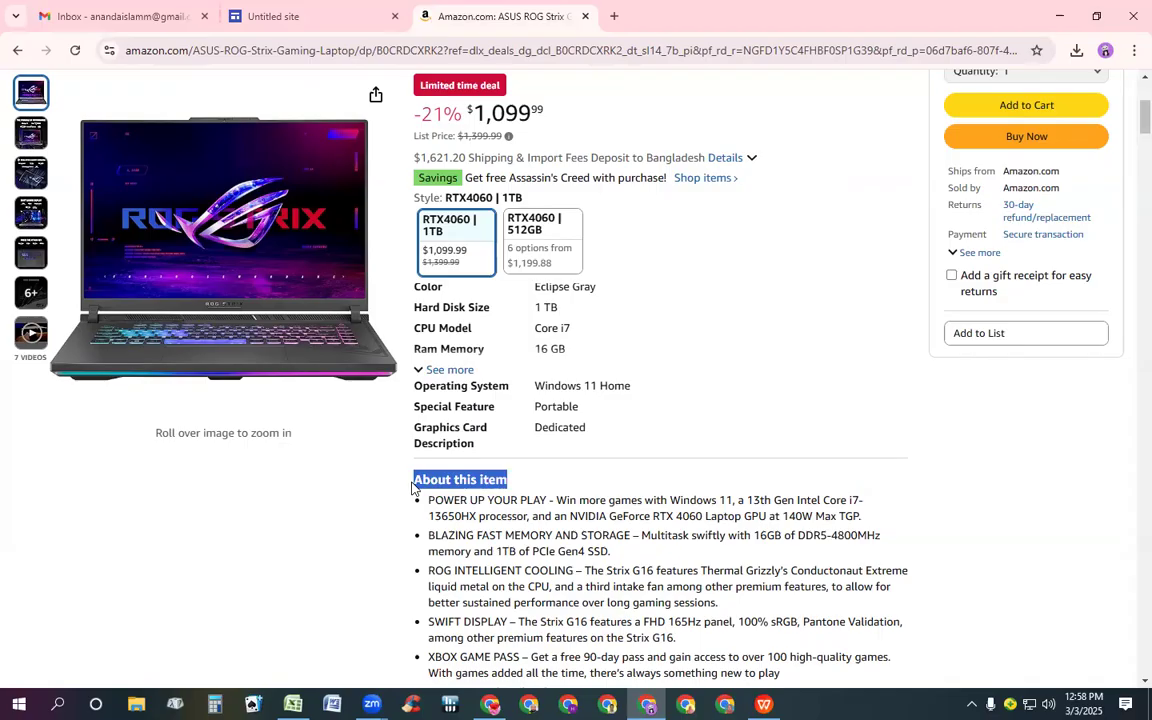
key("shift+Right")
key("shift+Right")
key("shift+Right")
key("shift+Right")
key("shift+Left")
key("shift+Left")
key("shift+Left")
key("shift+Left")
key("shift+Down")
key("shift+Down")
key("shift+Down")
key("shift+Down")
key("shift+Down")
key("shift+Down")
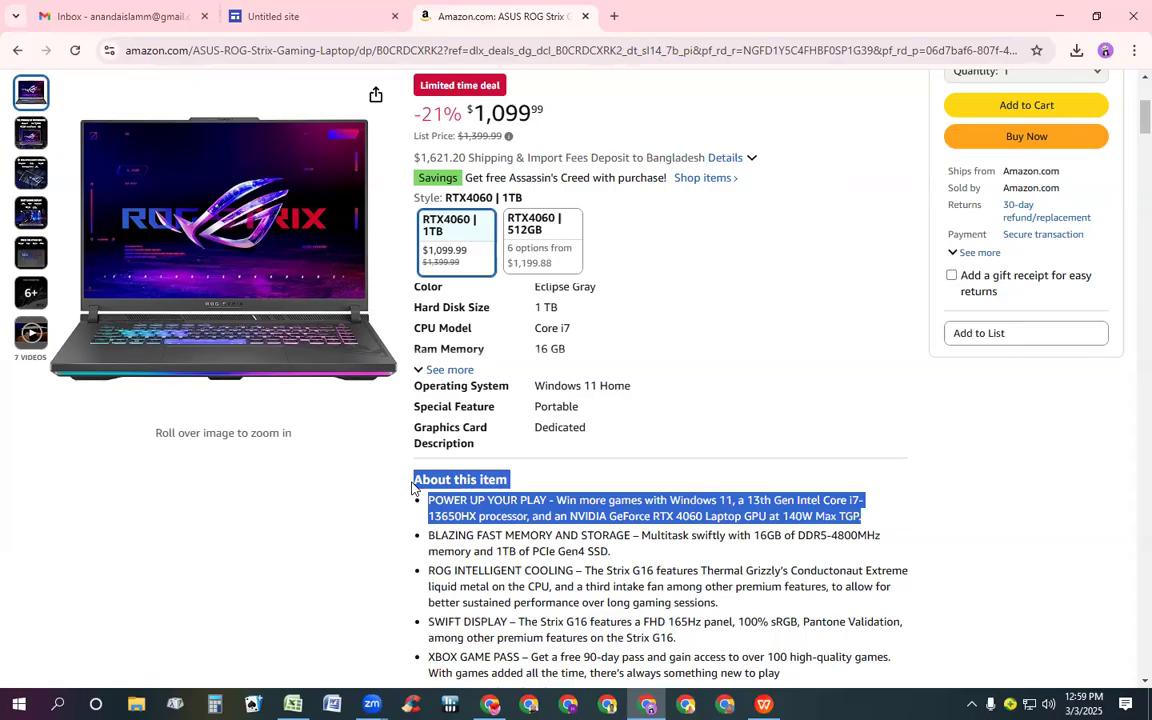
key("shift+Down")
key("shift+Down")
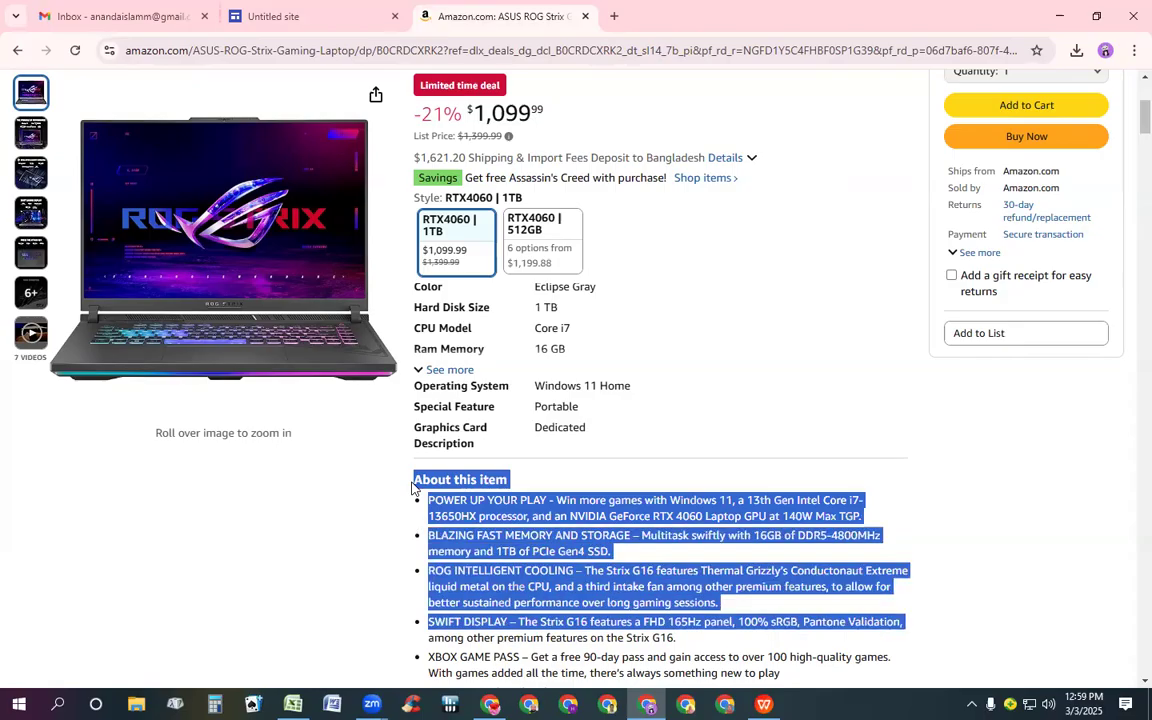
key("shift+Down")
key("shift+Down")
key("shift+Down")
key("shift+Down")
key("shift+Down")
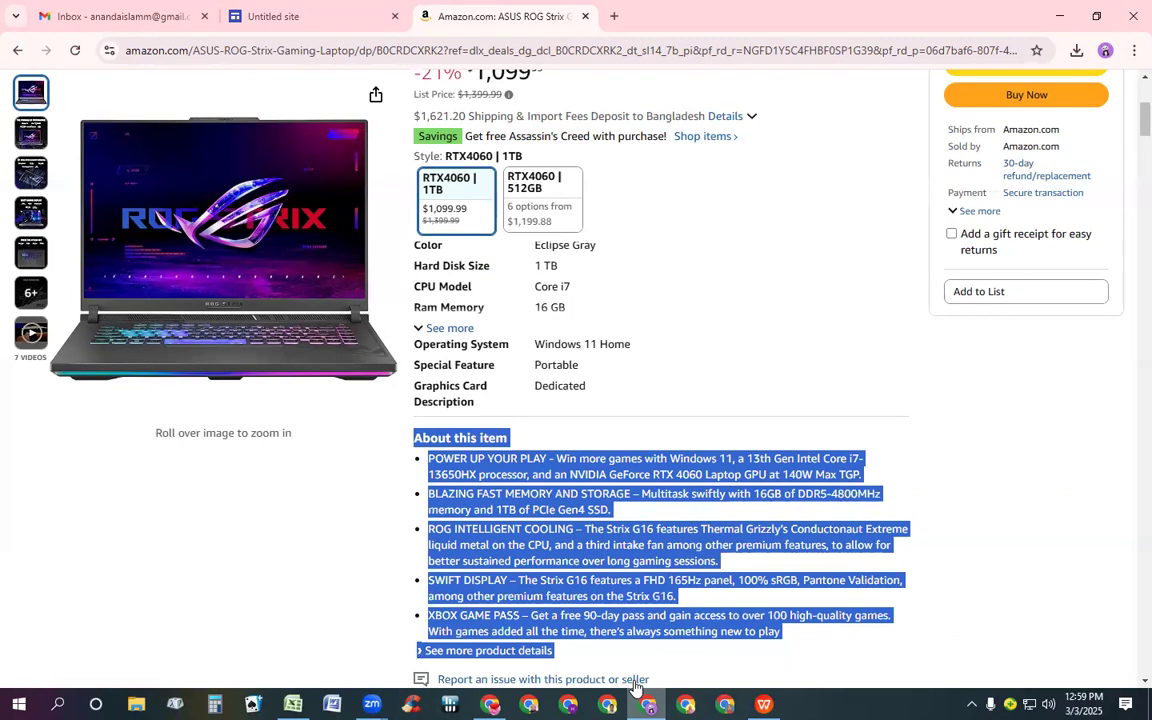
left_click(773, 536)
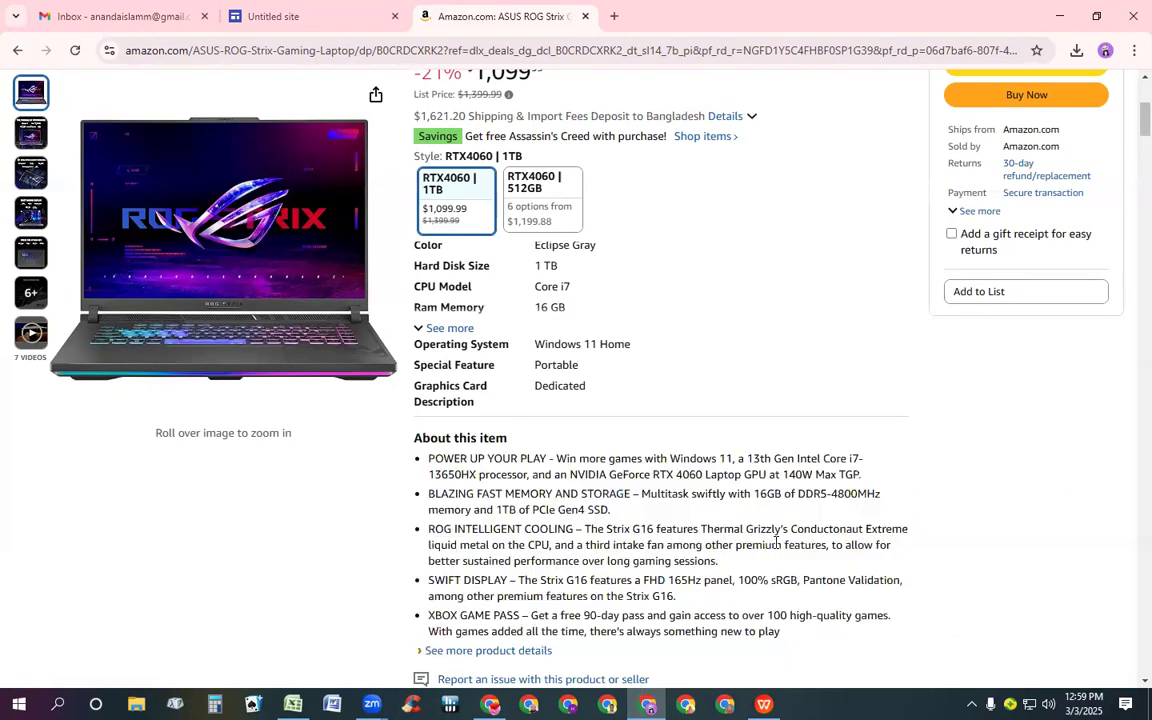
triple_click(492, 527)
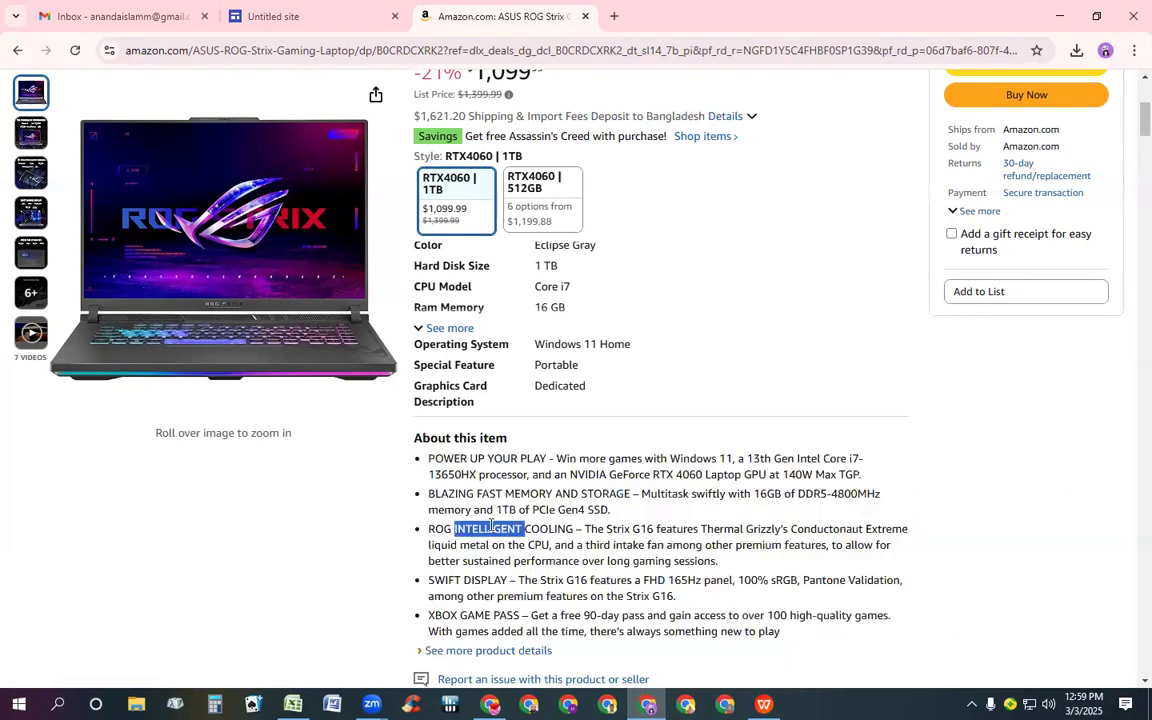
left_click(417, 433)
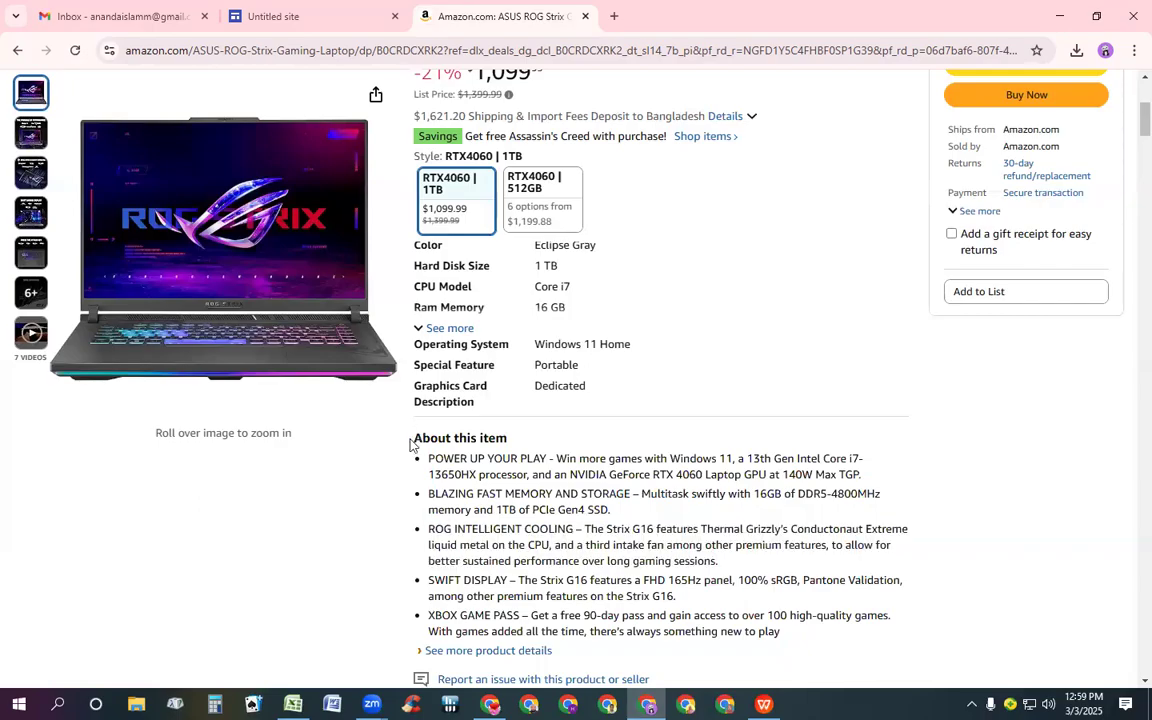
Copy the About this item section with its bullet points from the Amazon product page into the new text box
left_click_drag(411, 444, 426, 443)
key("shift+Down")
key("shift+Down")
key("shift+Down")
key("shift+Down")
key("shift+Down")
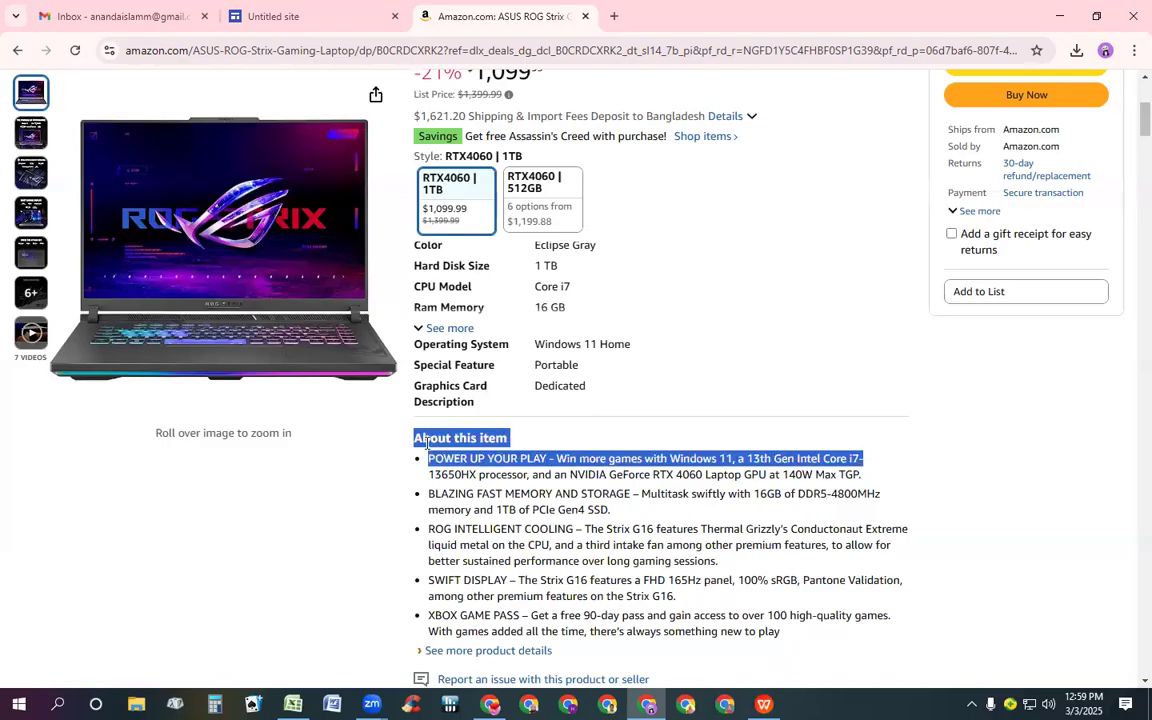
key("shift+Down")
key("shift+Down")
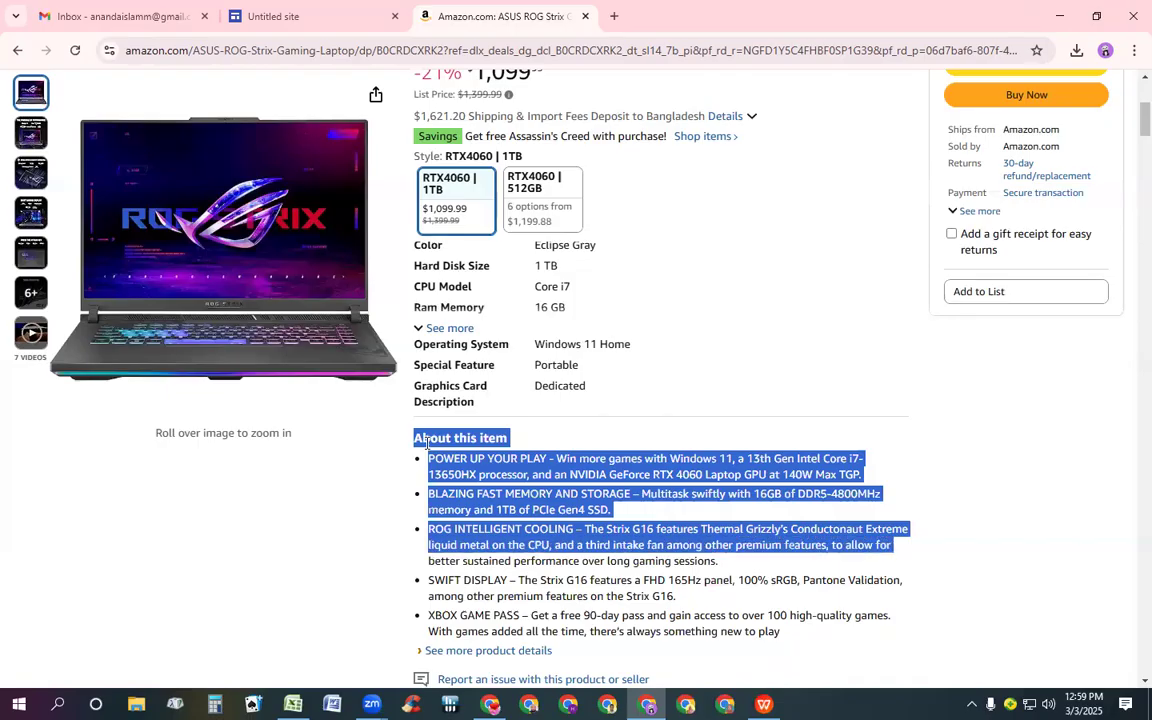
key("shift+Down")
key("shift+Down")
key("shift+Down")
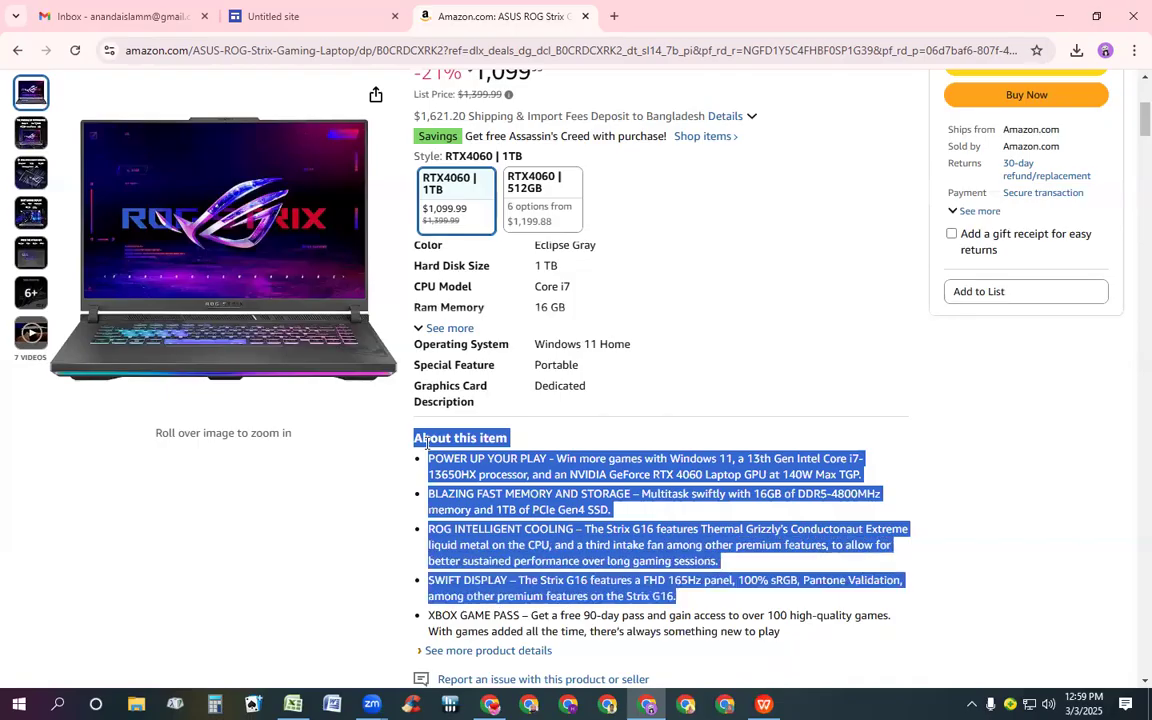
key("shift+Down")
key("shift+Down")
key("ctrl+c")
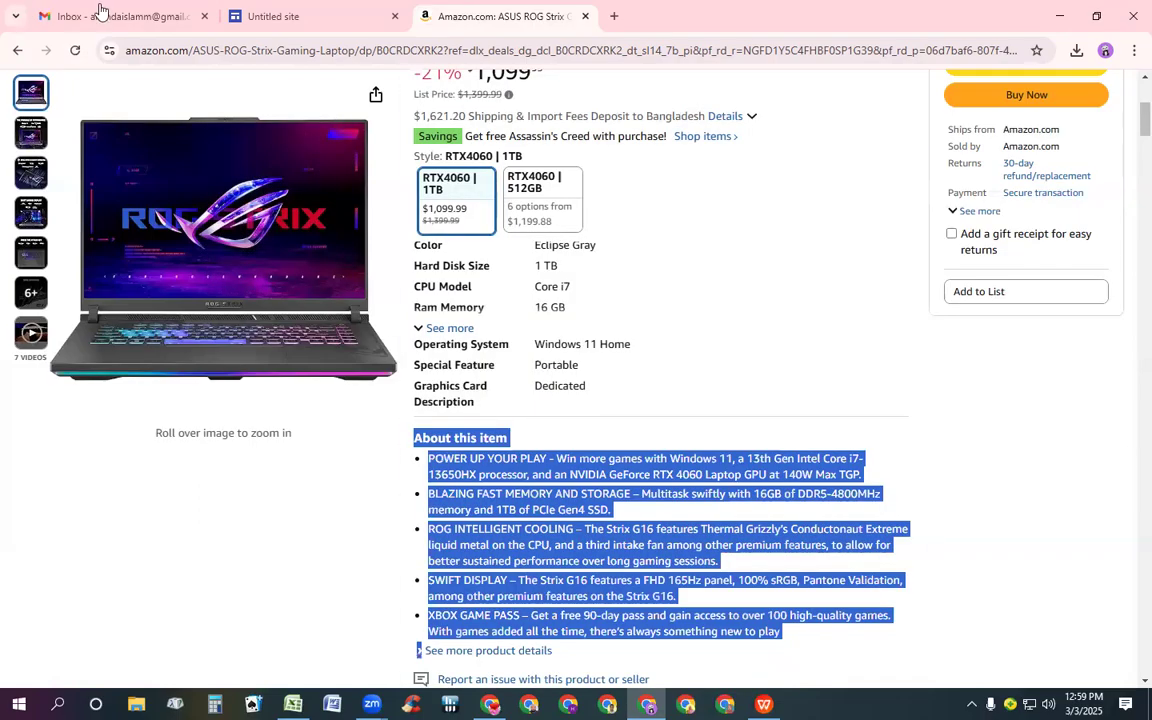
left_click(331, 12)
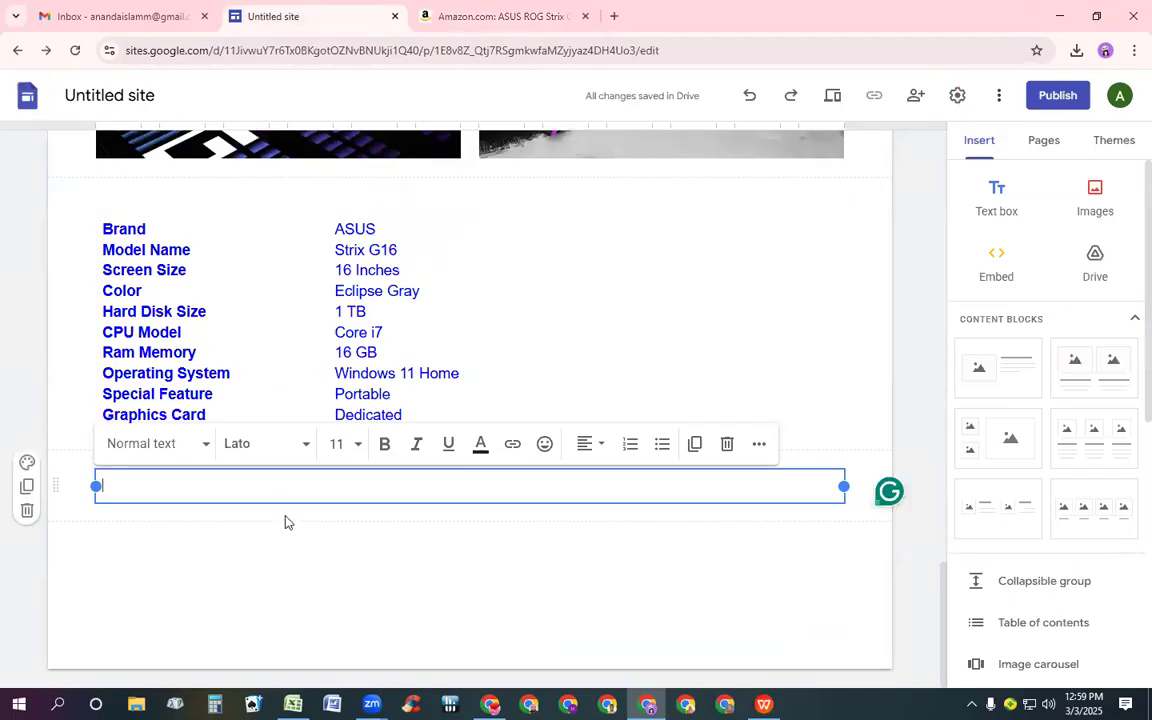
key("ctrl+v")
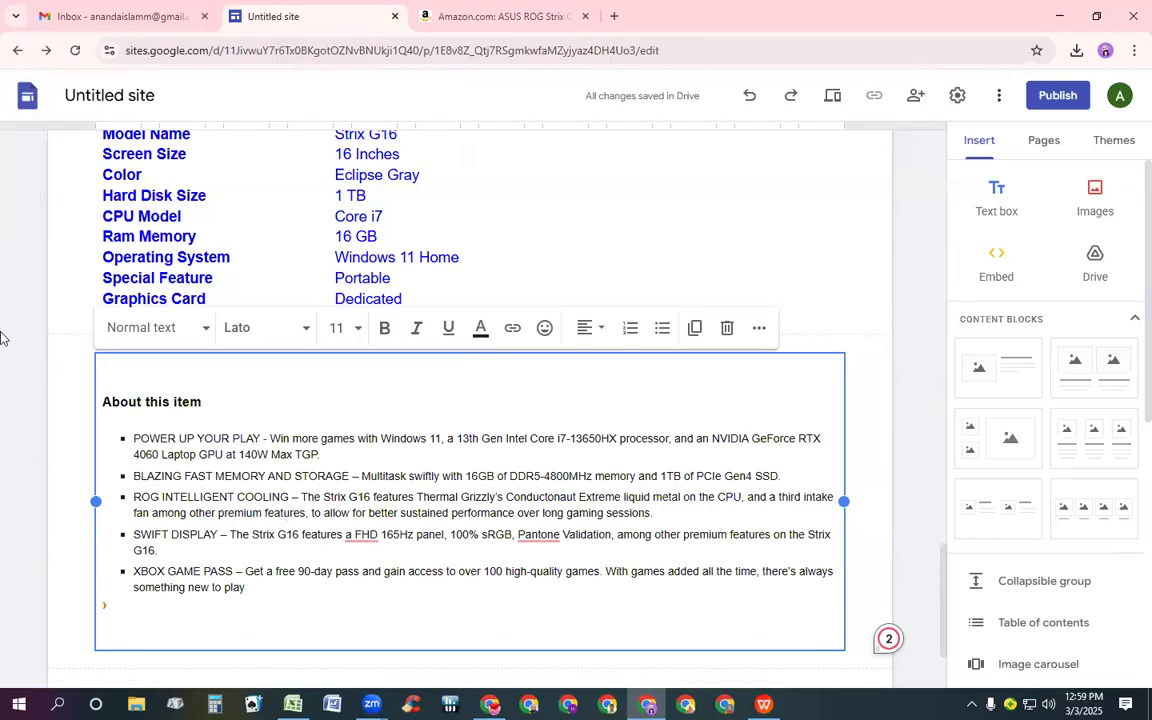
Delete the stray arrow symbol left below the pasted bullet list
left_click(115, 612)
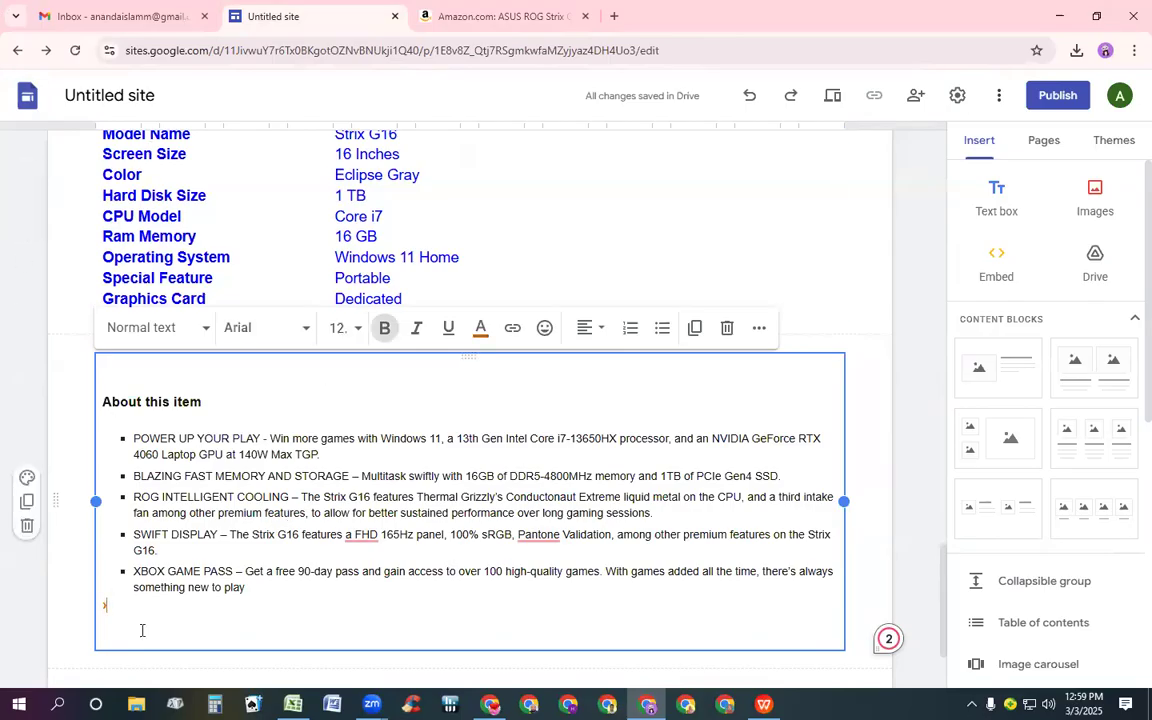
key("BackSpace")
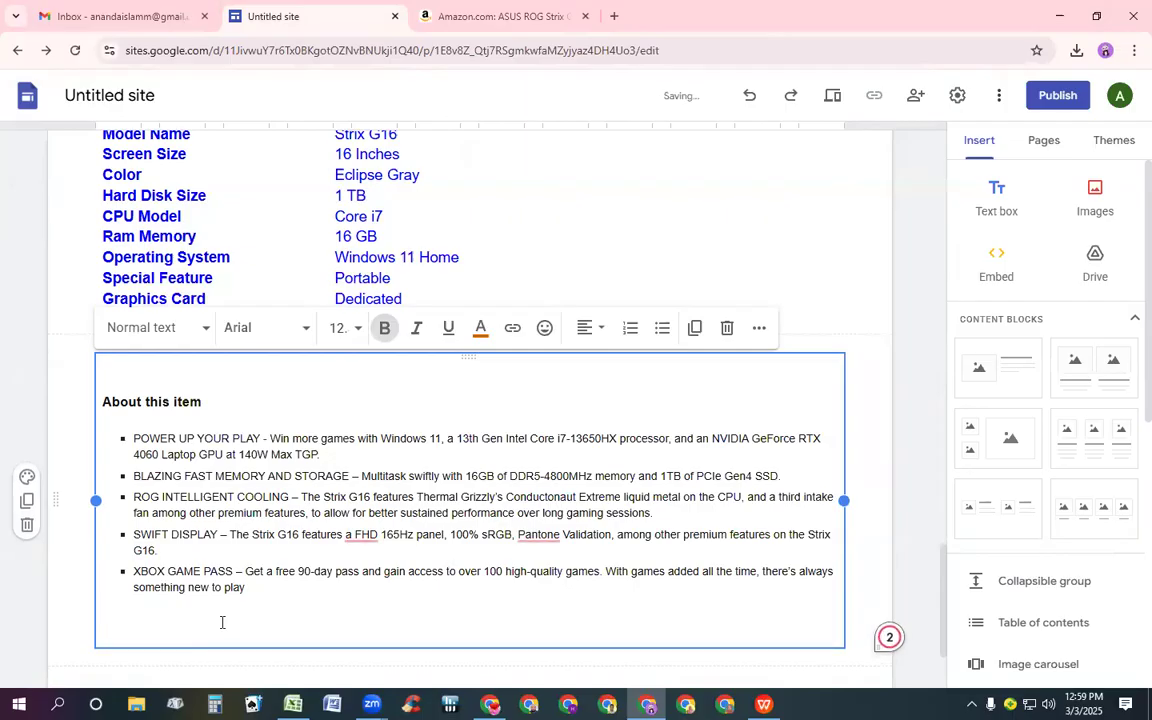
left_click(249, 587)
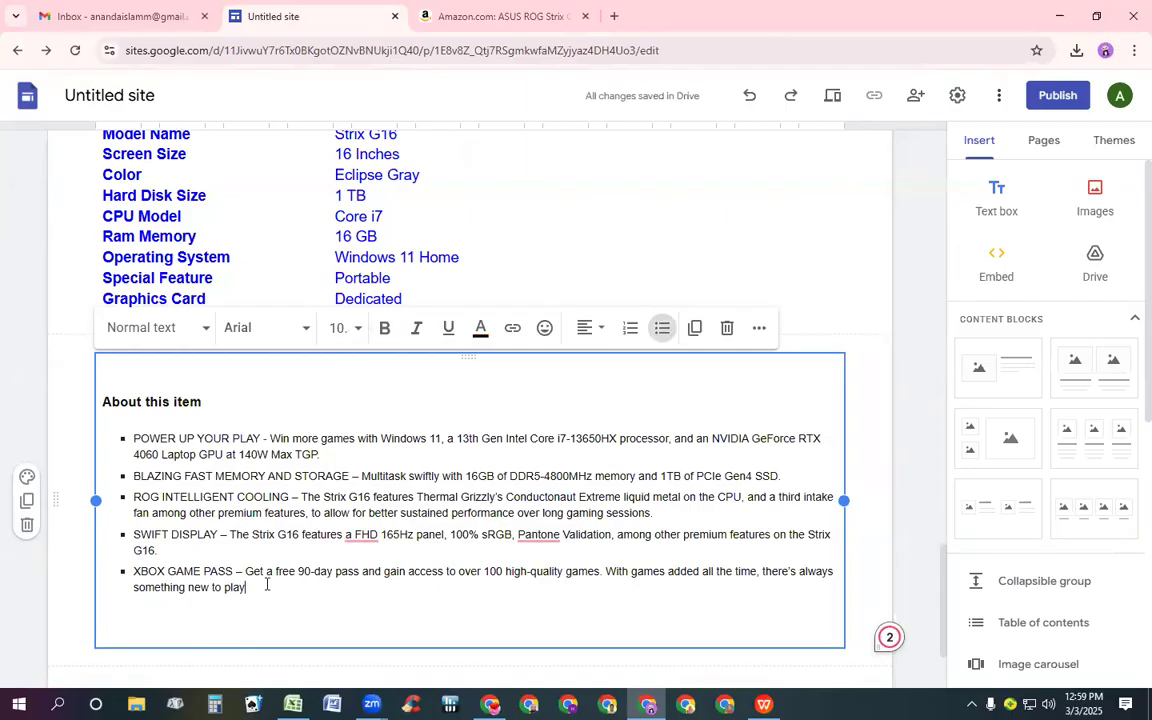
key("Return")
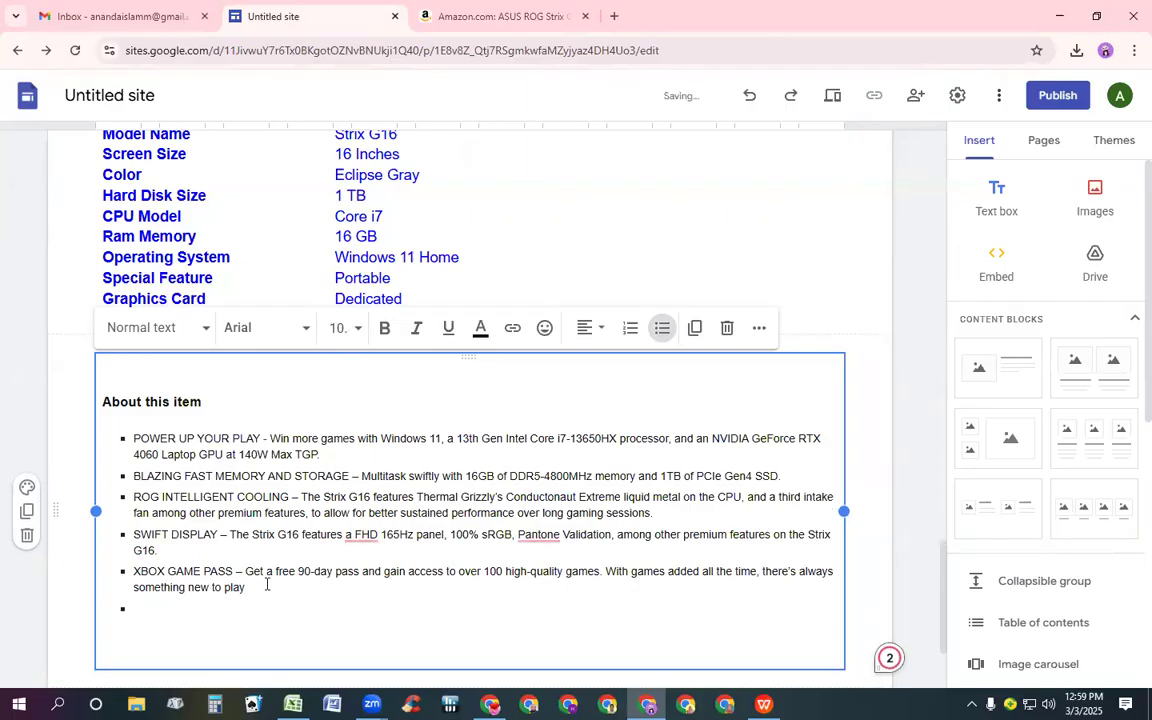
key("BackSpace")
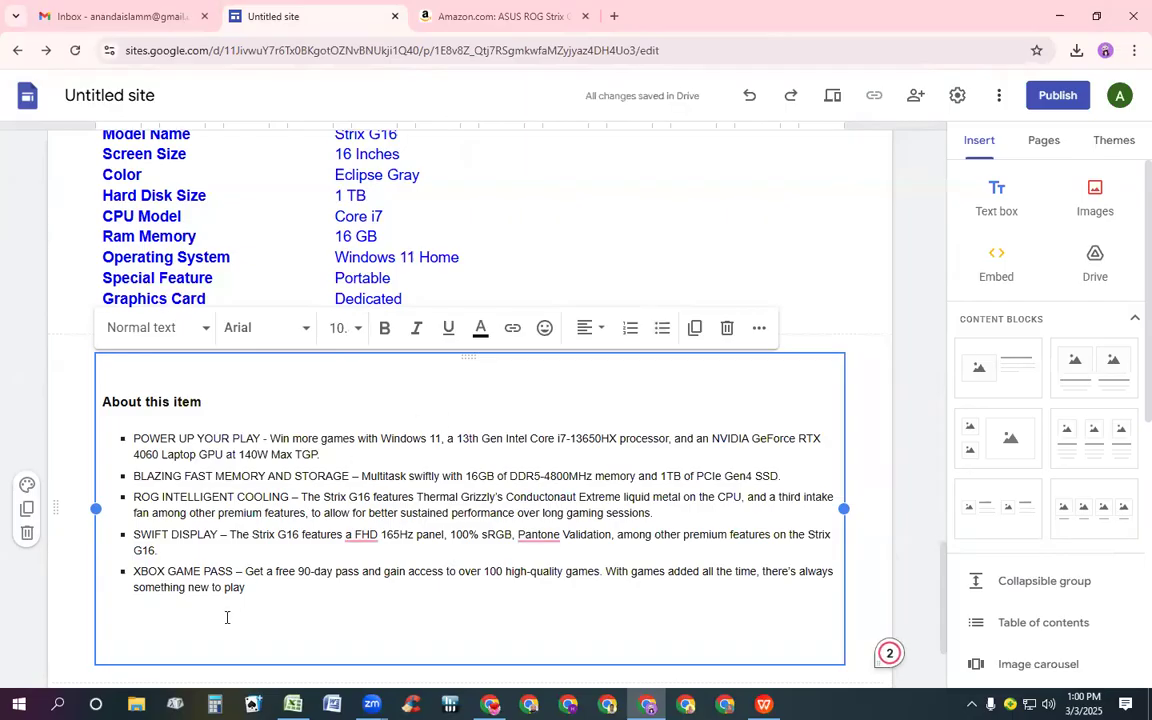
Add a final bullet reading "If you buy click here >" to the About this item list
left_click(252, 591)
key("Return")
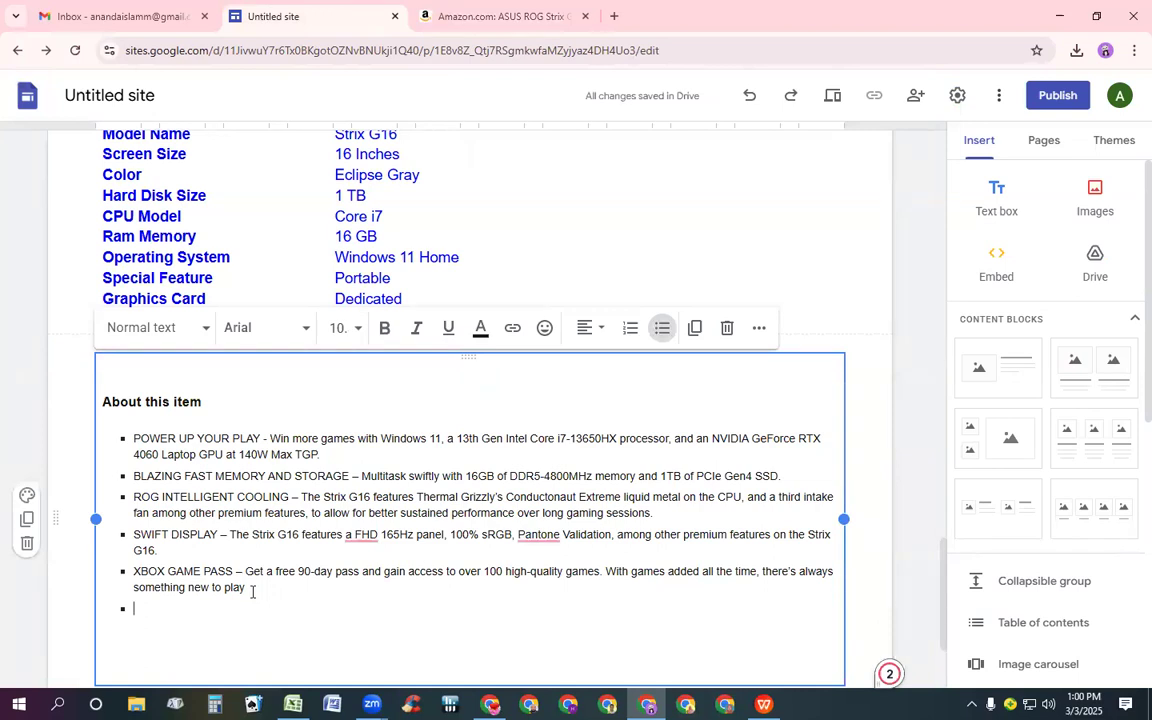
type("If you by")
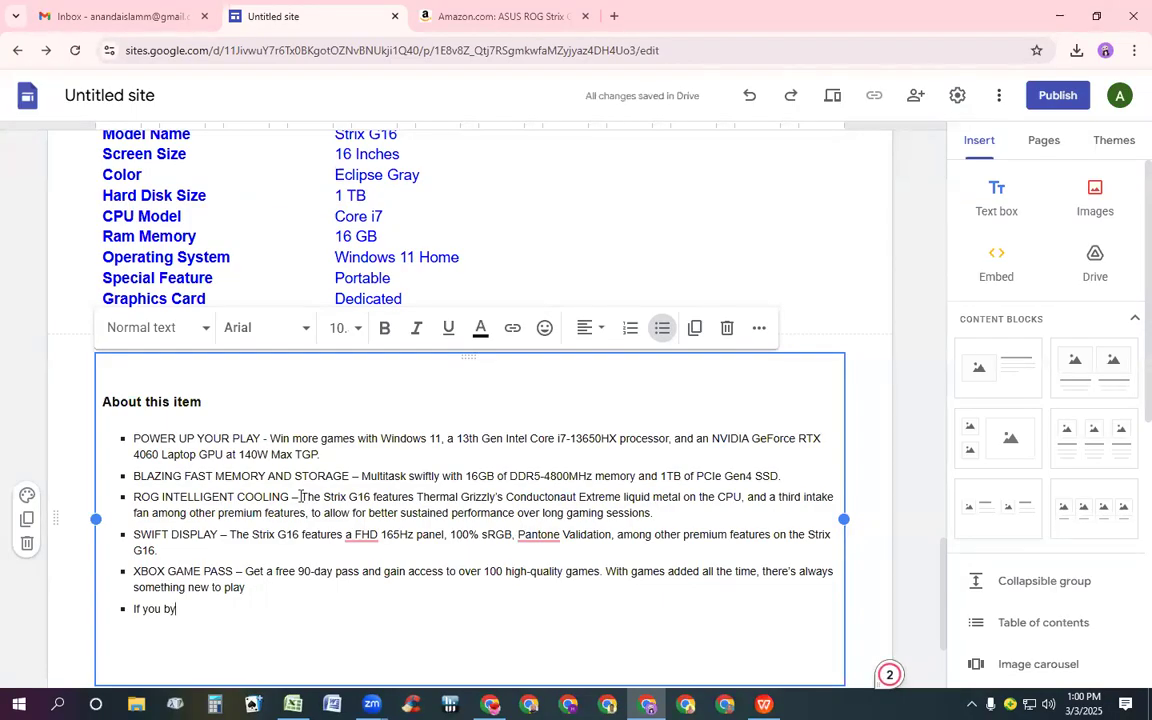
key("BackSpace")
type("uy")
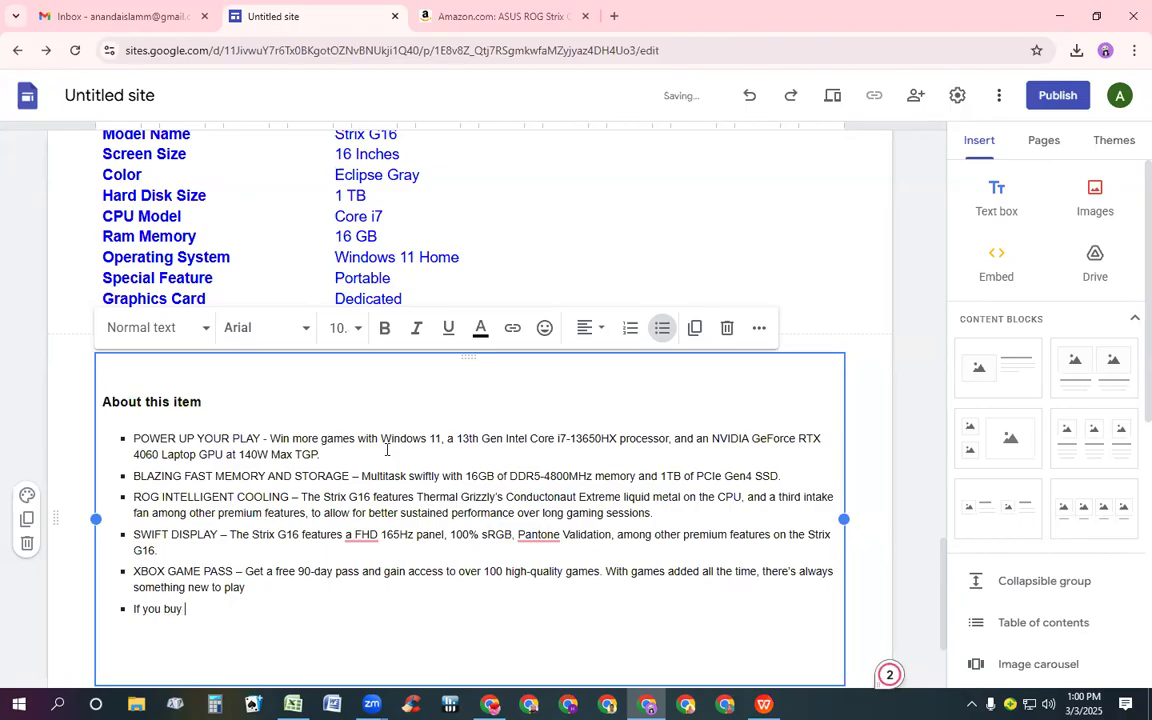
type(" c")
type("lick")
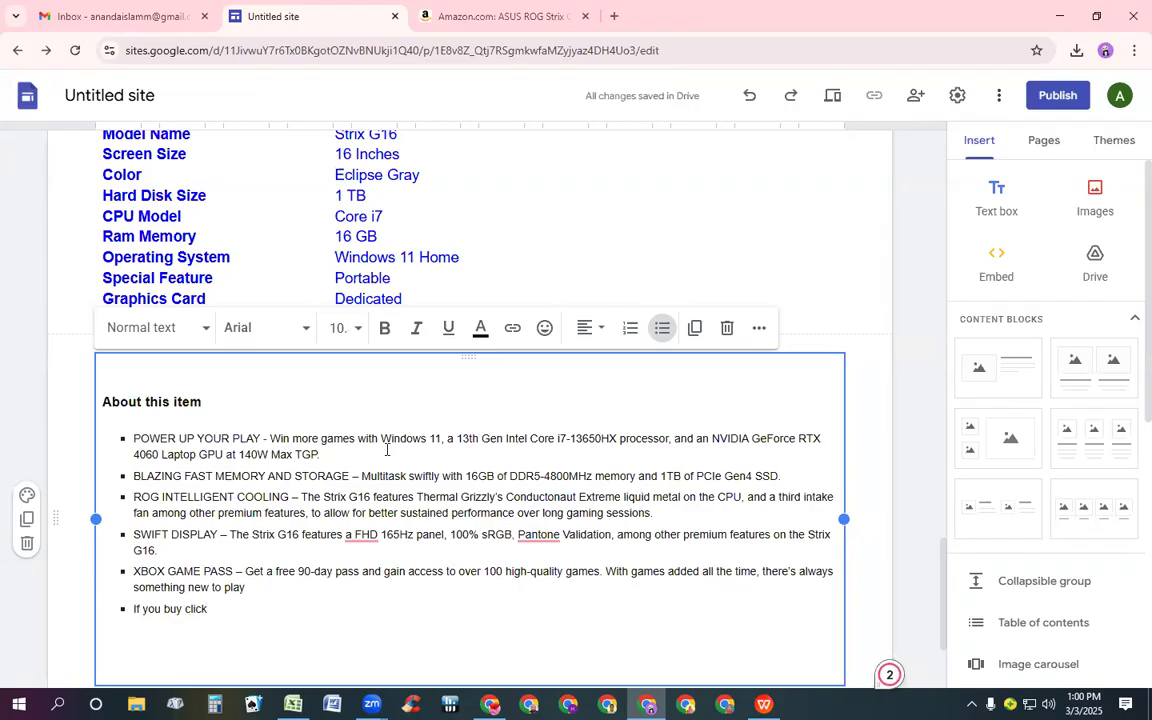
type(" h")
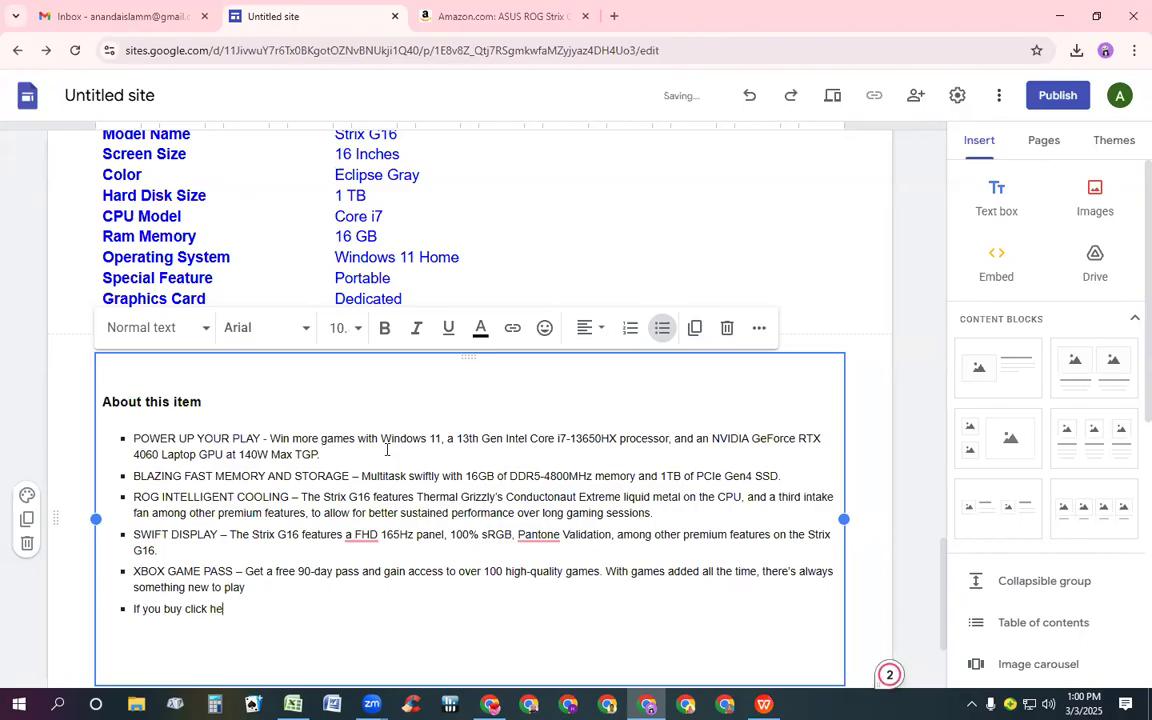
type("ere >")
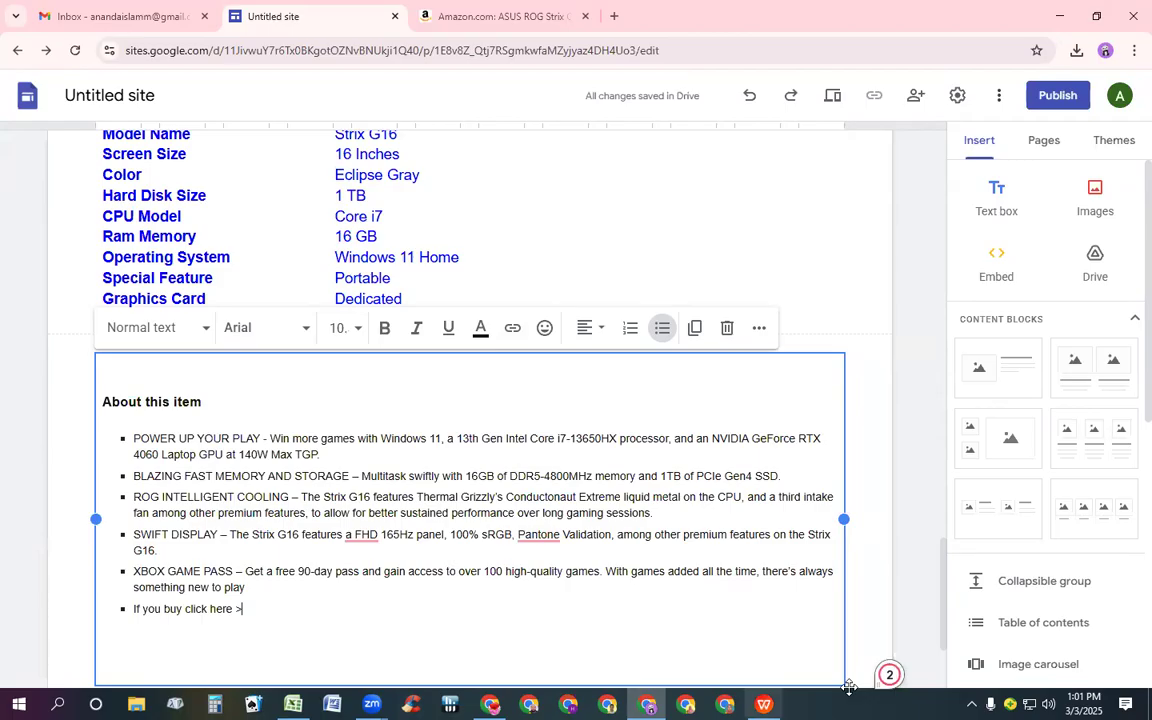
Set all text in the About this item box to size 14 and bold
left_click(329, 398)
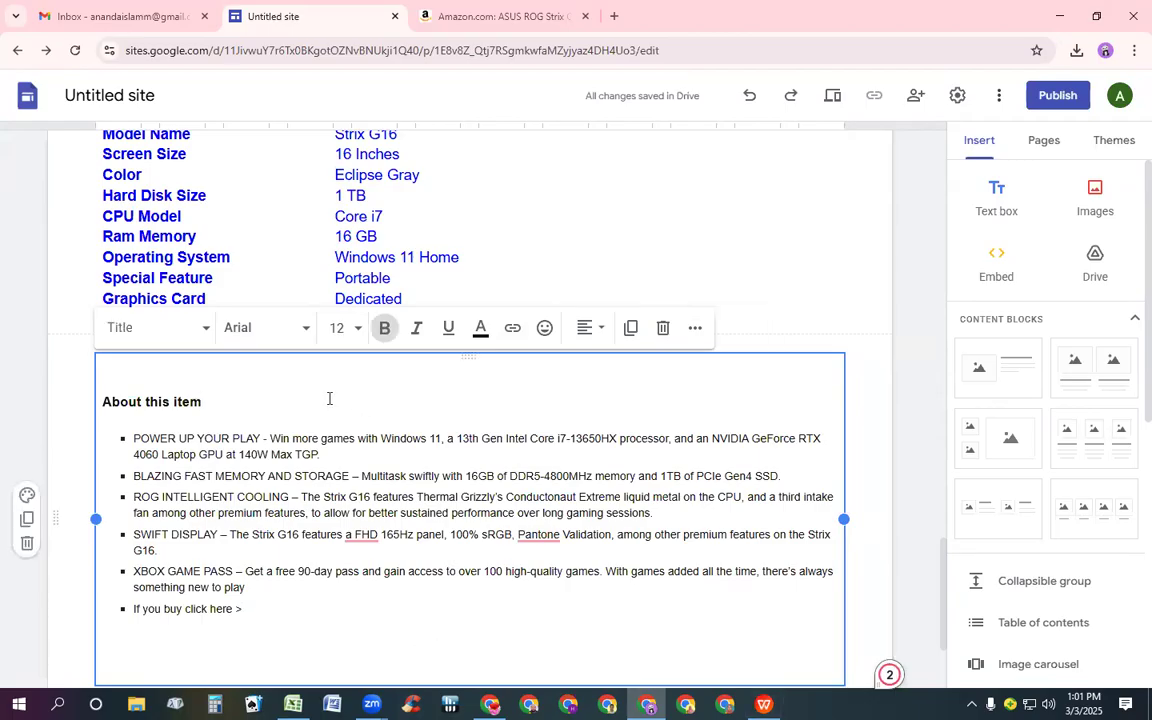
key("ctrl+a")
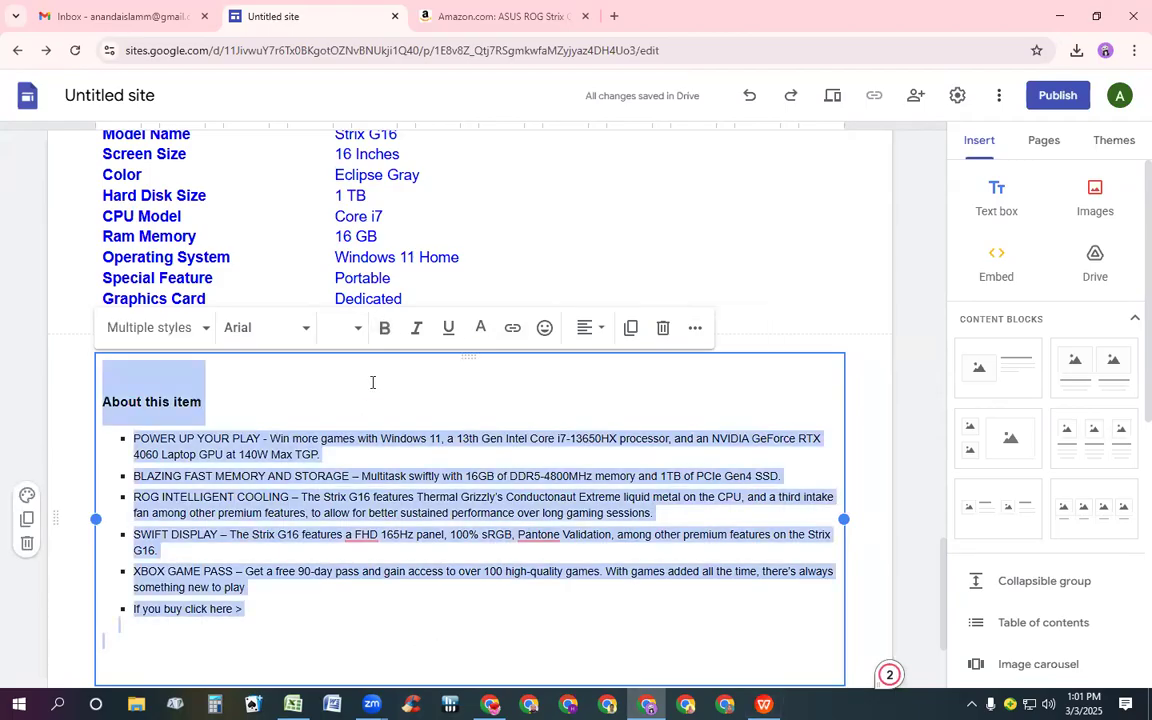
left_click(357, 328)
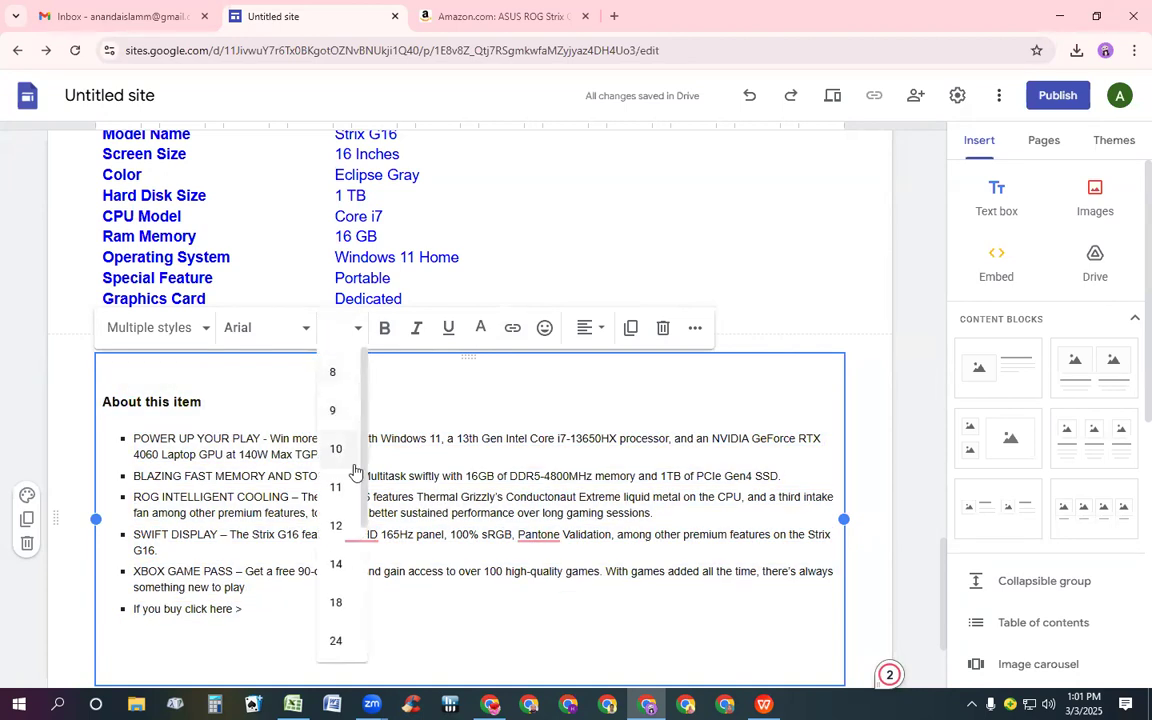
left_click(336, 564)
scroll(428, 265, "down", 1)
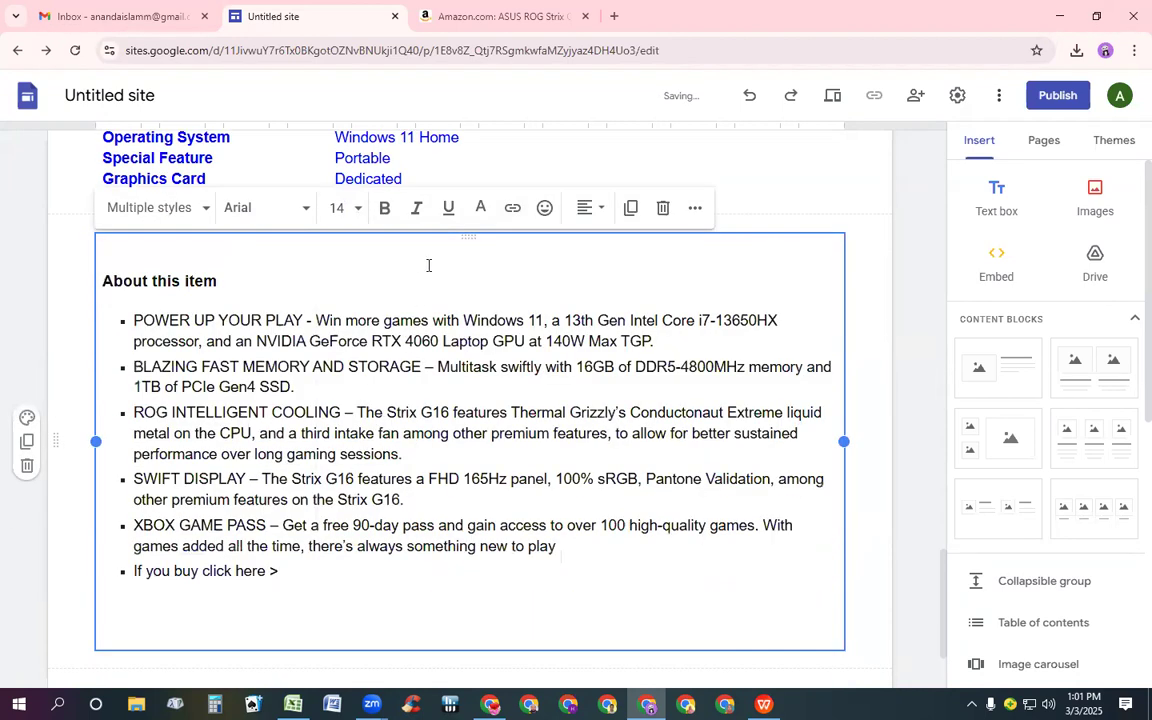
left_click(386, 213)
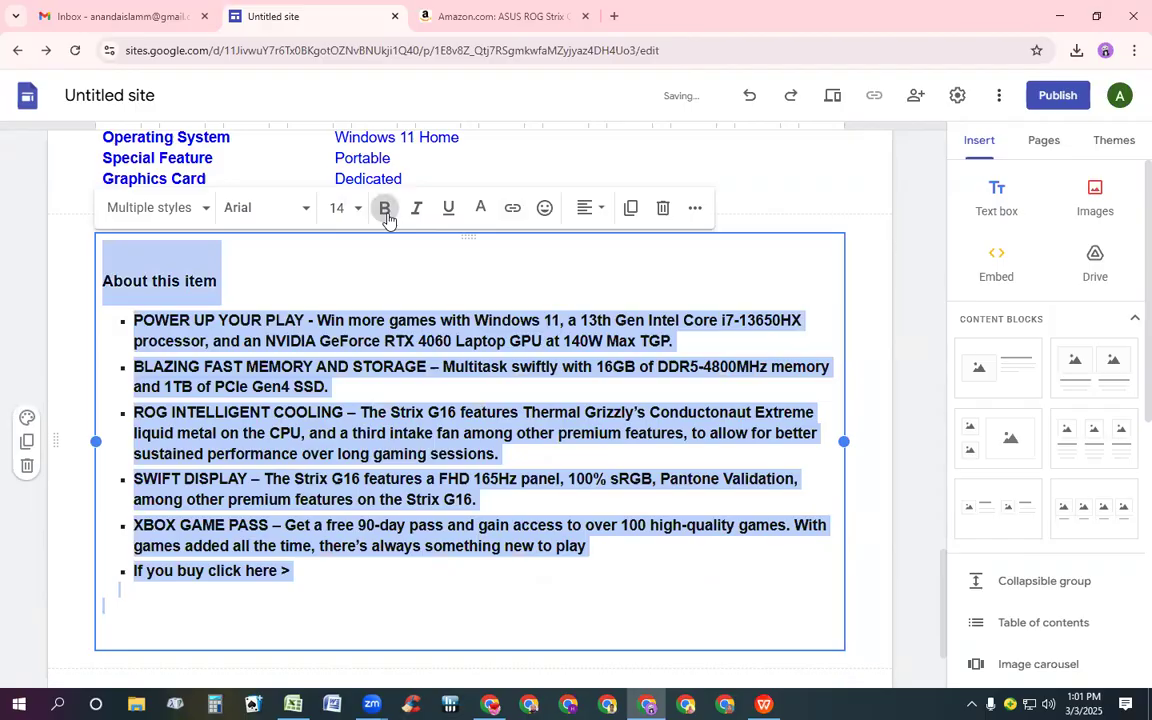
Remove bold formatting from all the text in the About this item box
left_click(386, 212)
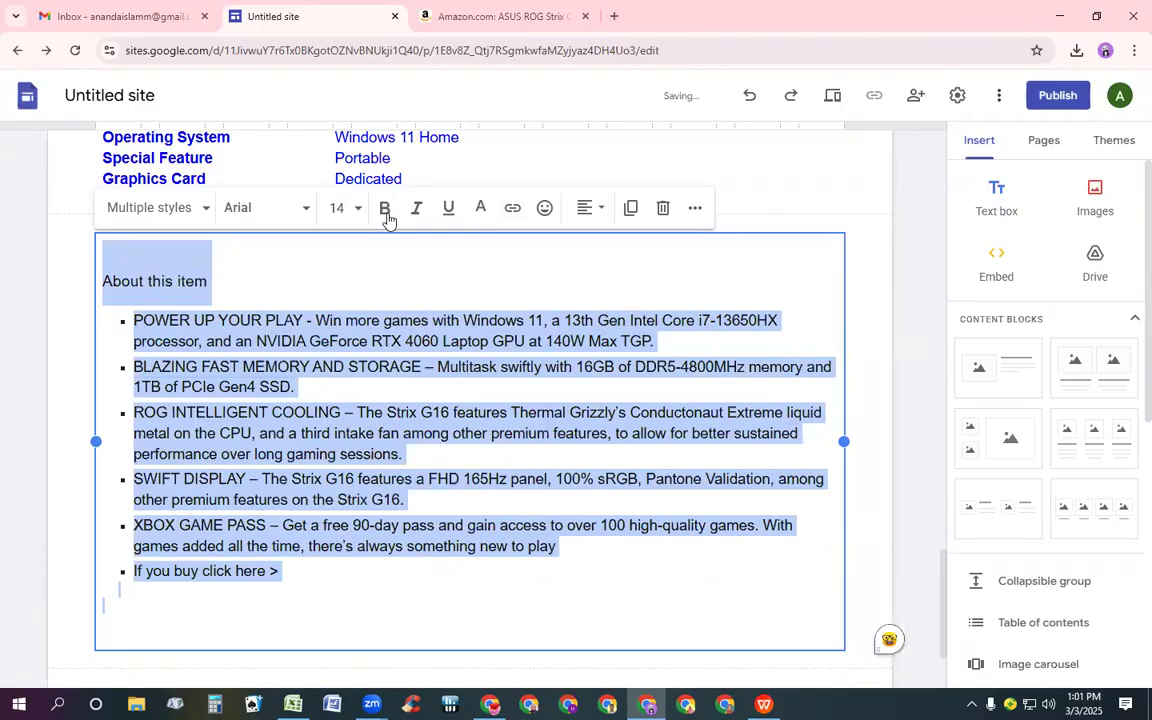
left_click(361, 278)
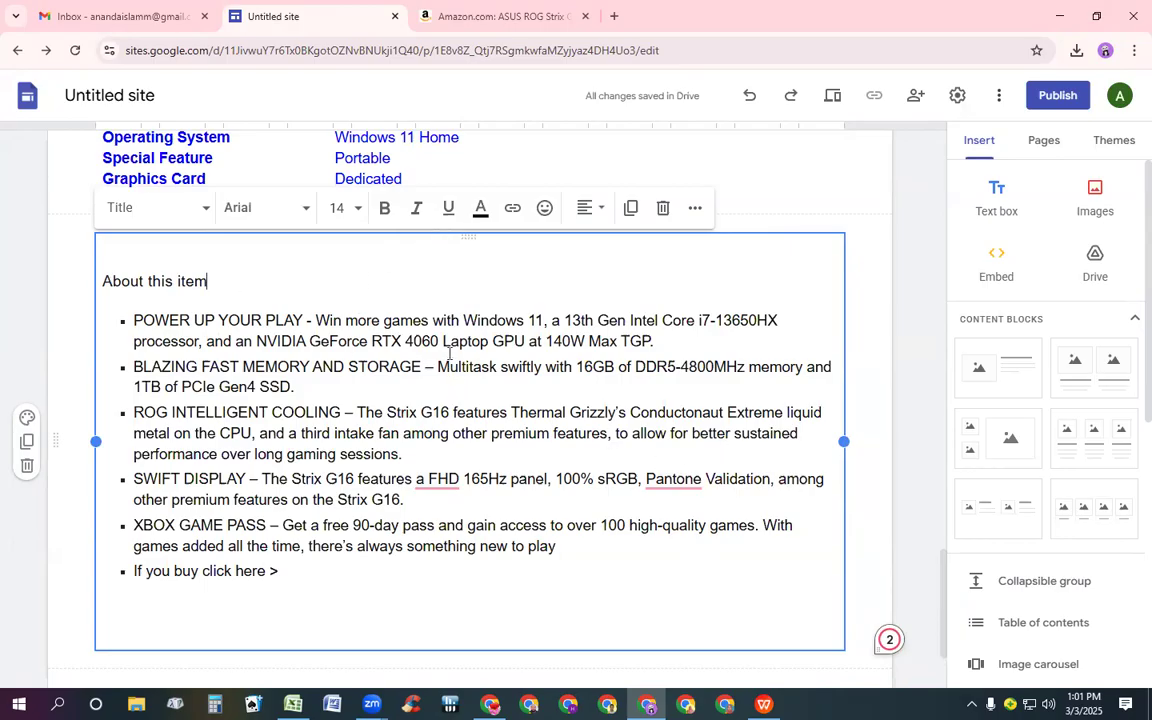
Set all text in the About this item box to the dark red colour #980000
left_click(482, 210)
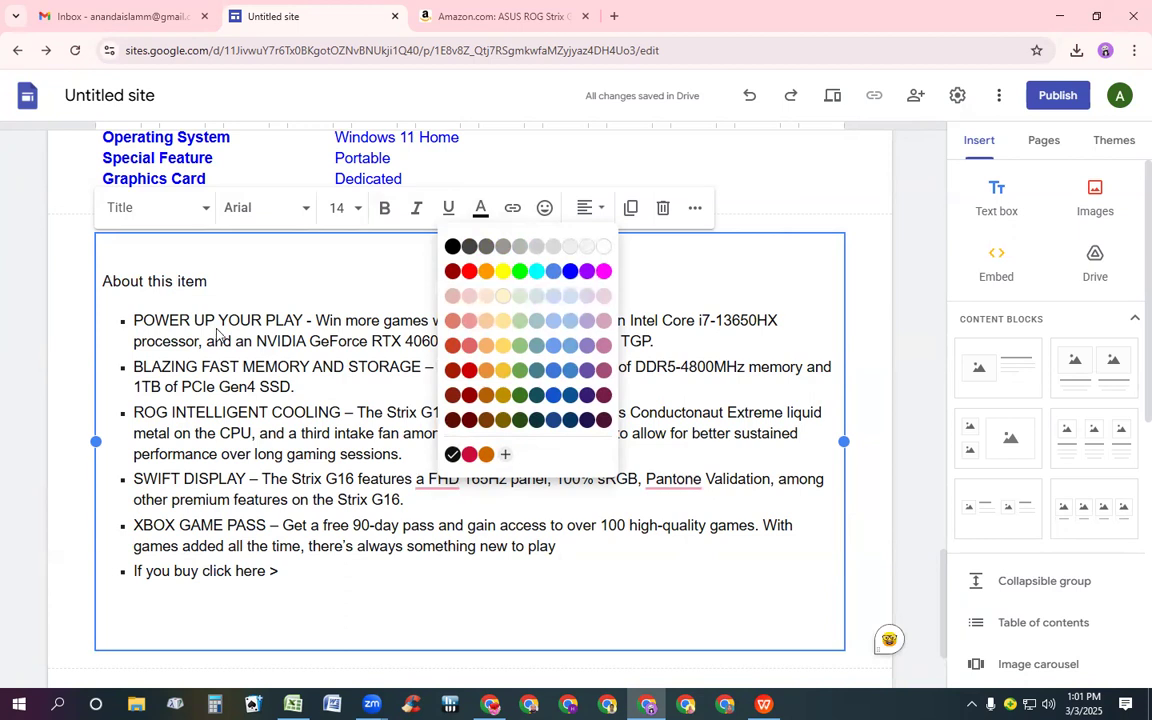
left_click(452, 271)
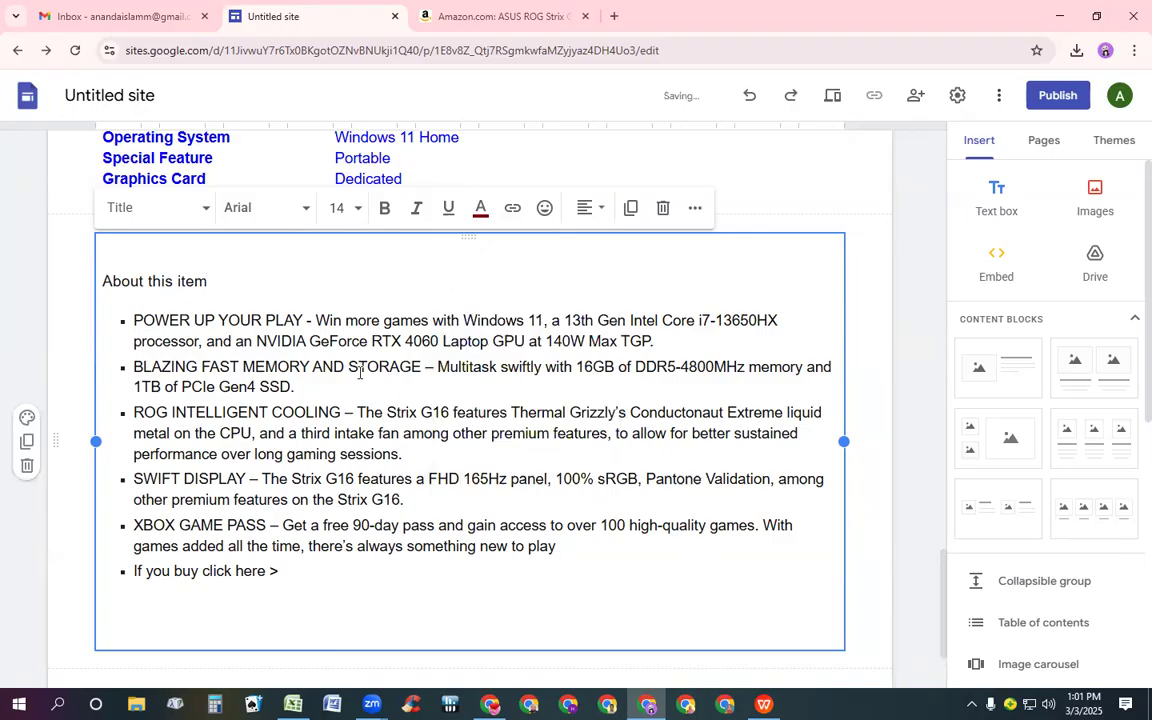
key("ctrl+a")
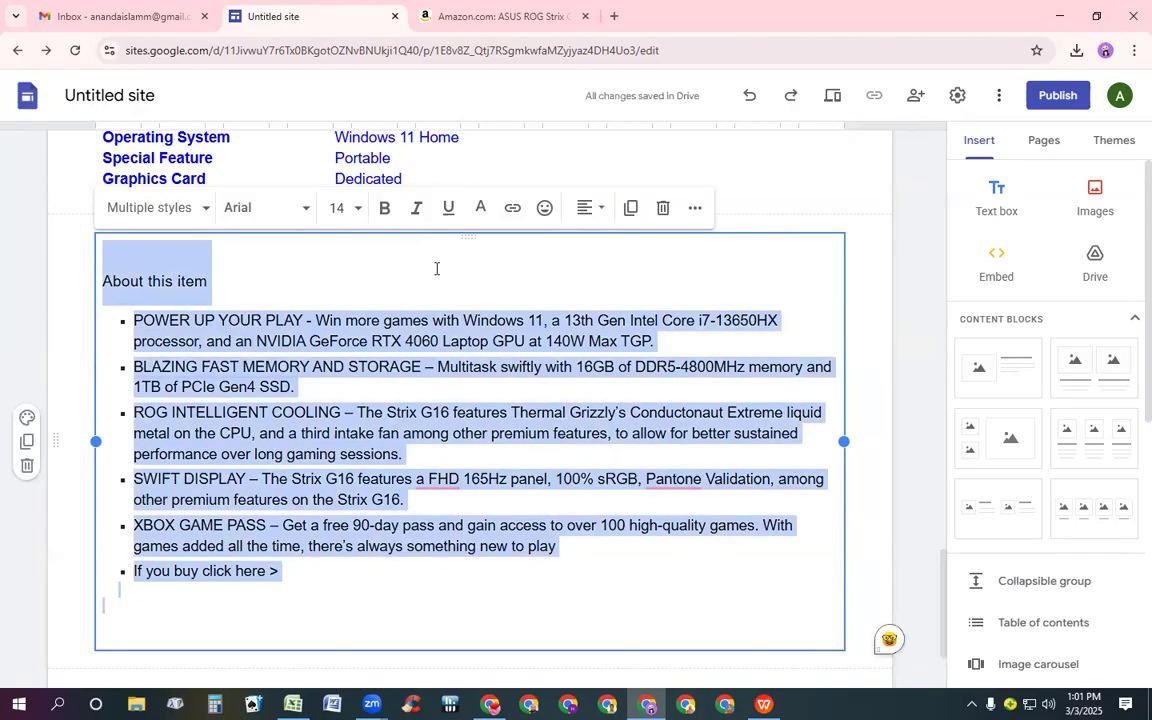
left_click(481, 209)
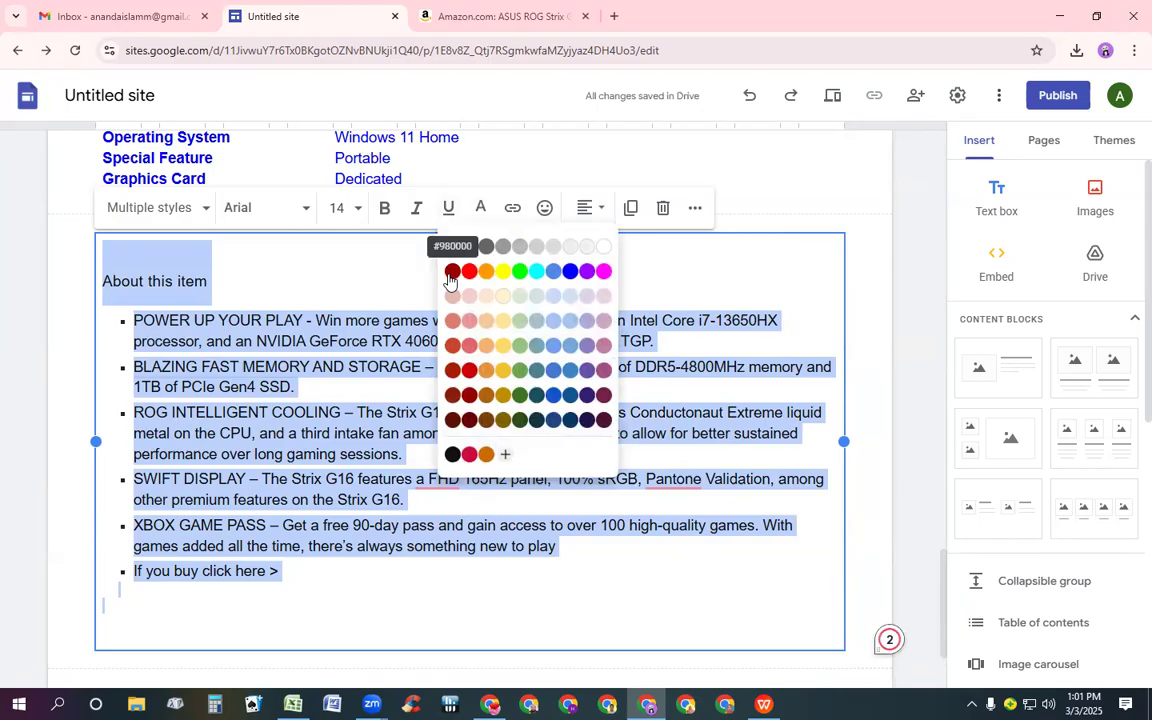
left_click(450, 273)
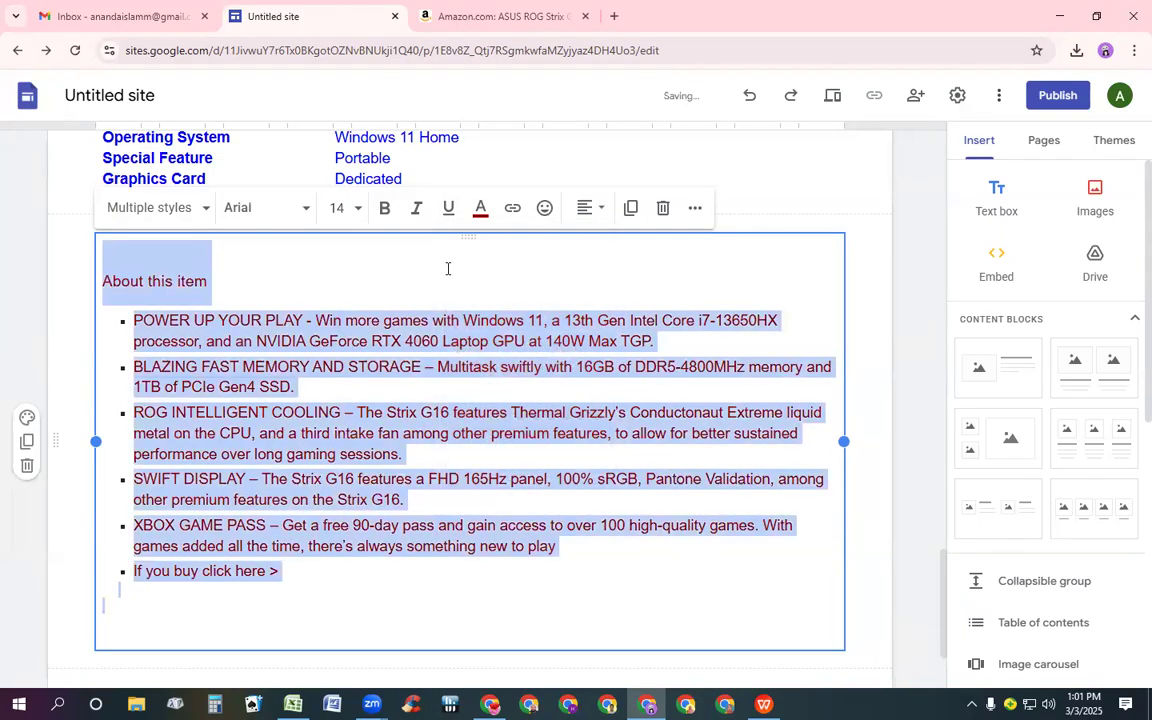
left_click(447, 268)
Make the About this item heading bold
double_click(163, 281)
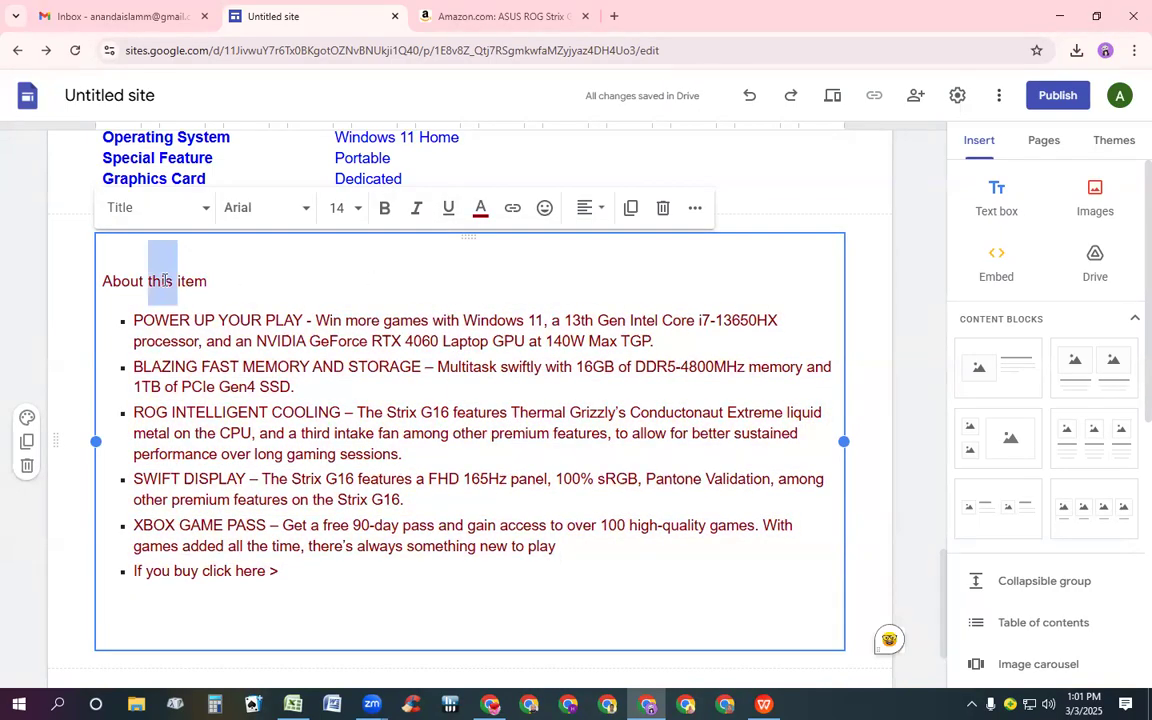
left_click_drag(163, 281, 100, 281)
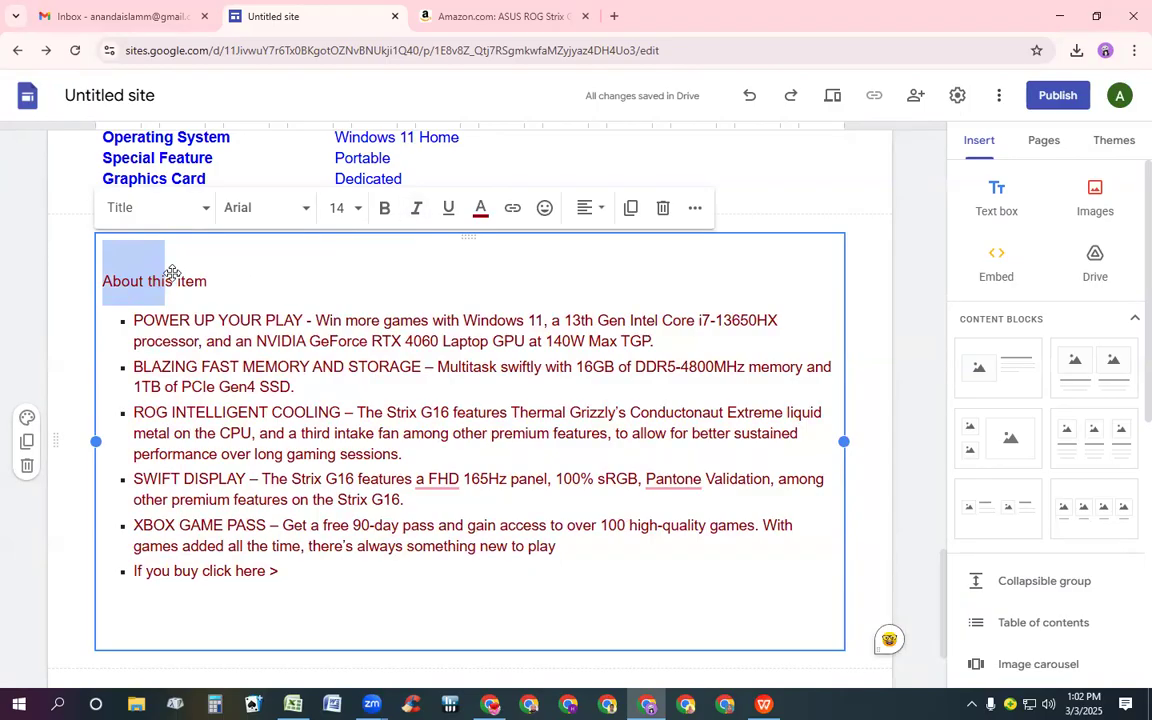
left_click(170, 272)
triple_click(170, 272)
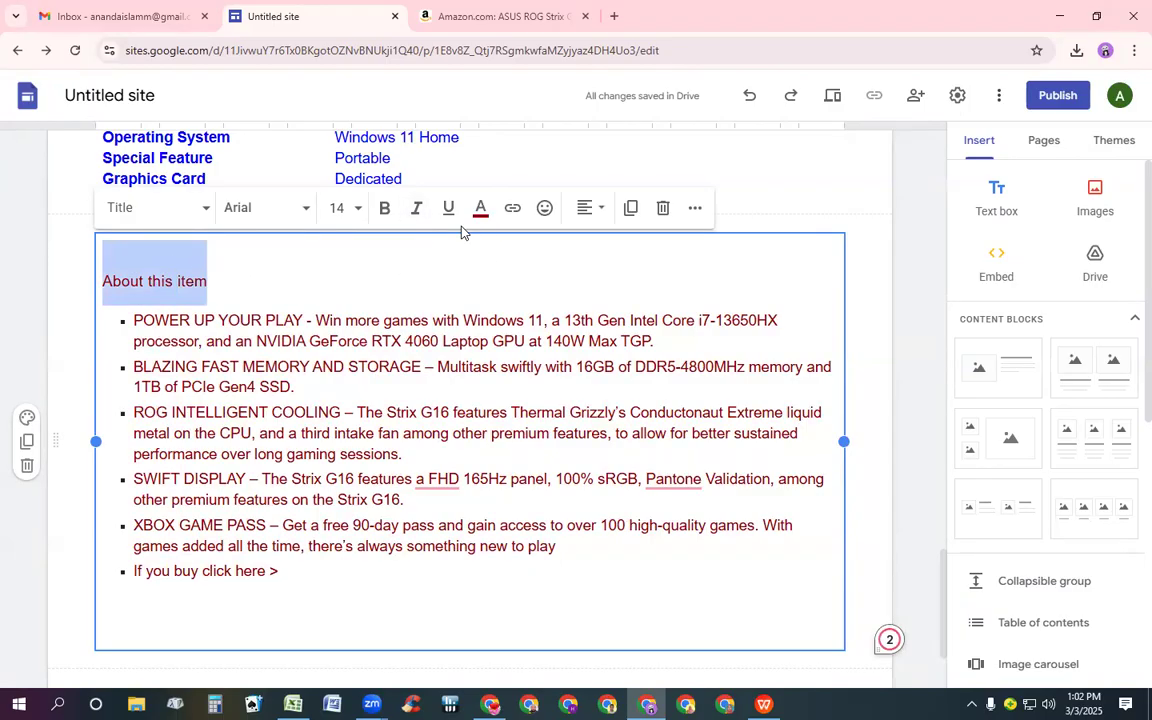
left_click(386, 208)
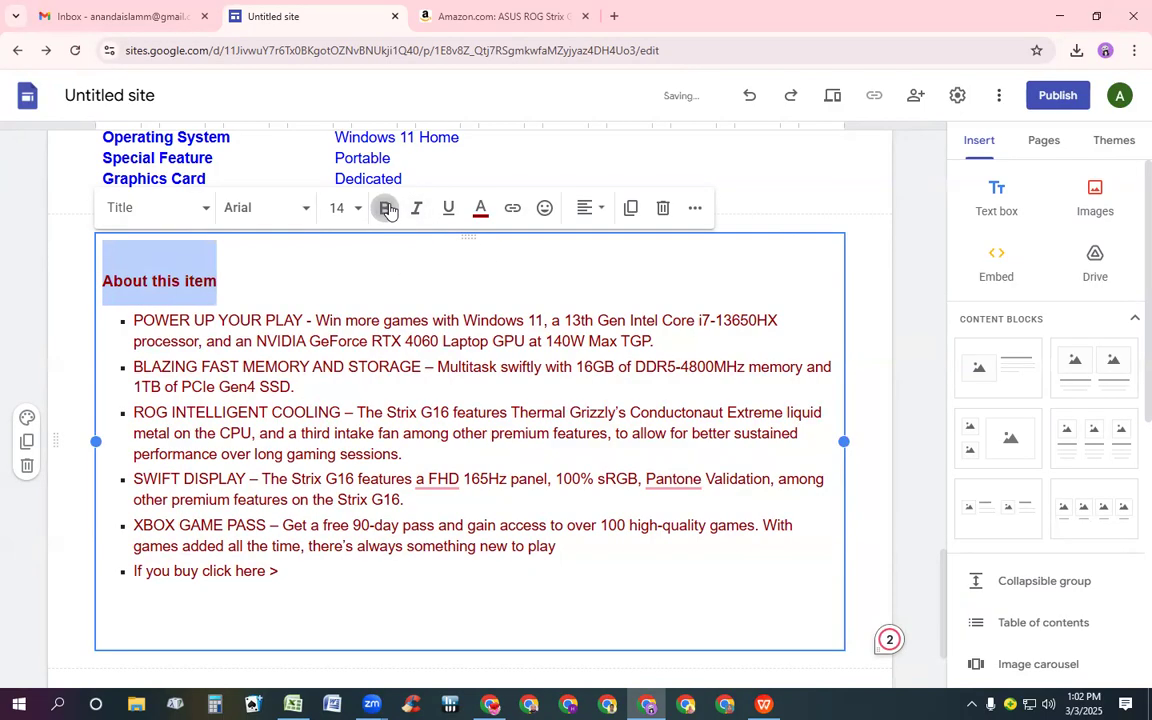
Make the final bullet "If you buy click here >" bold
double_click(175, 571)
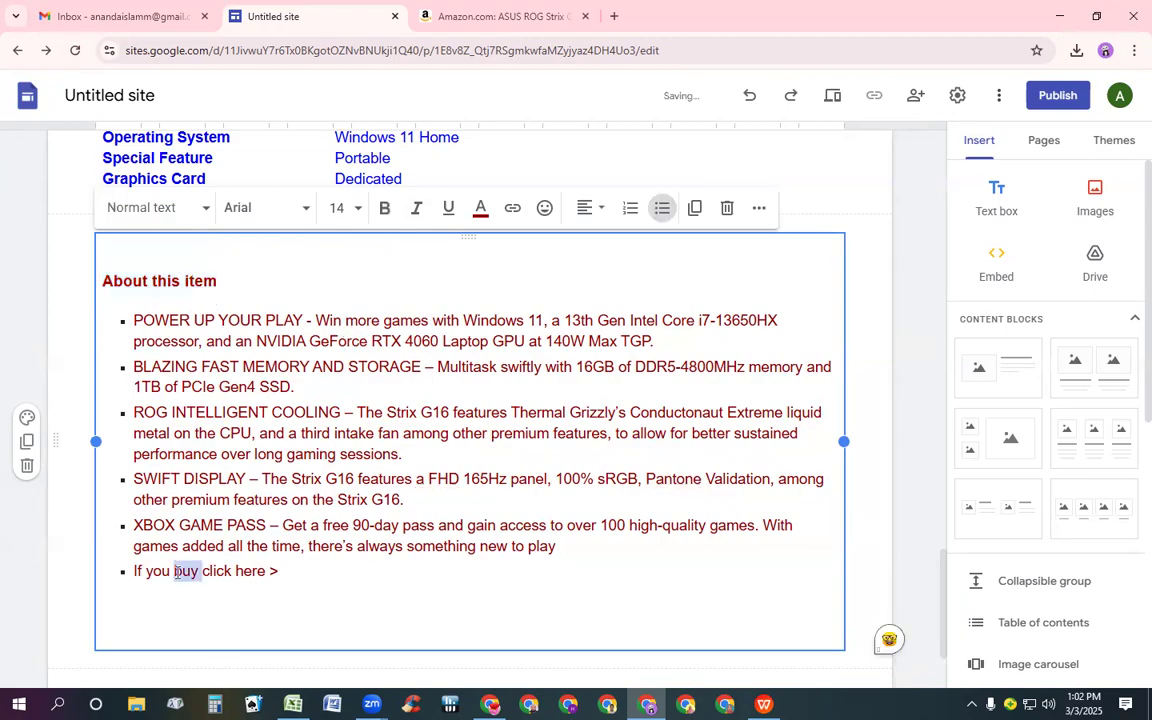
triple_click(175, 571)
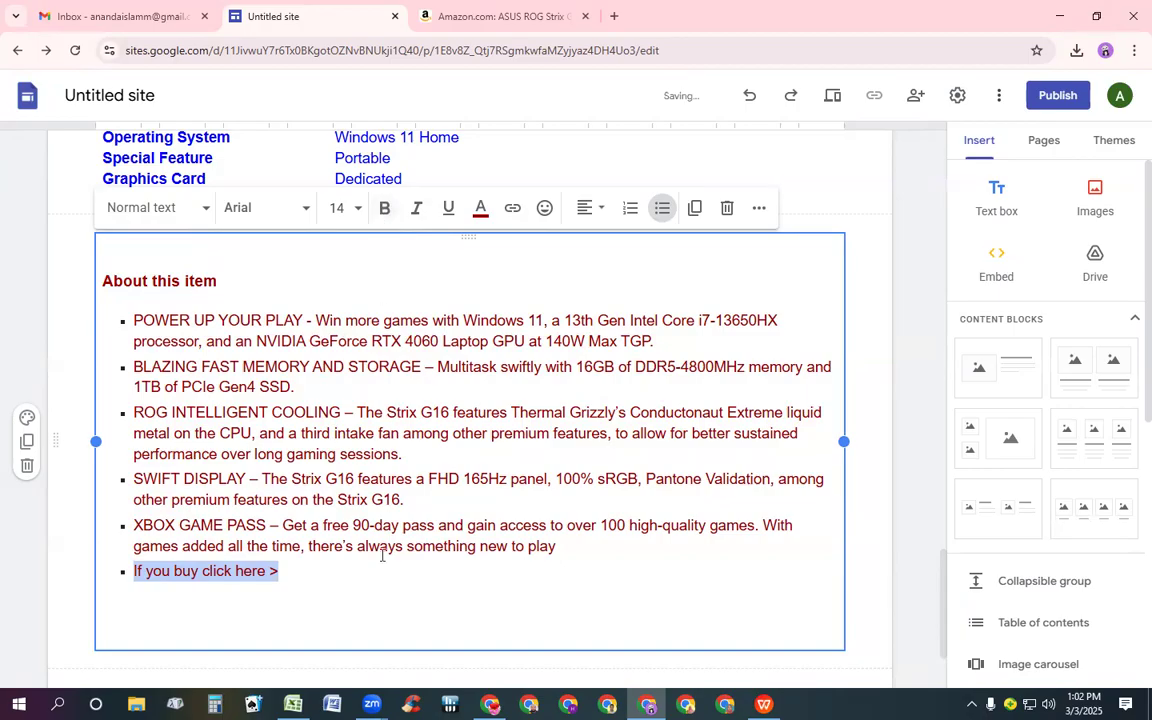
left_click(381, 612)
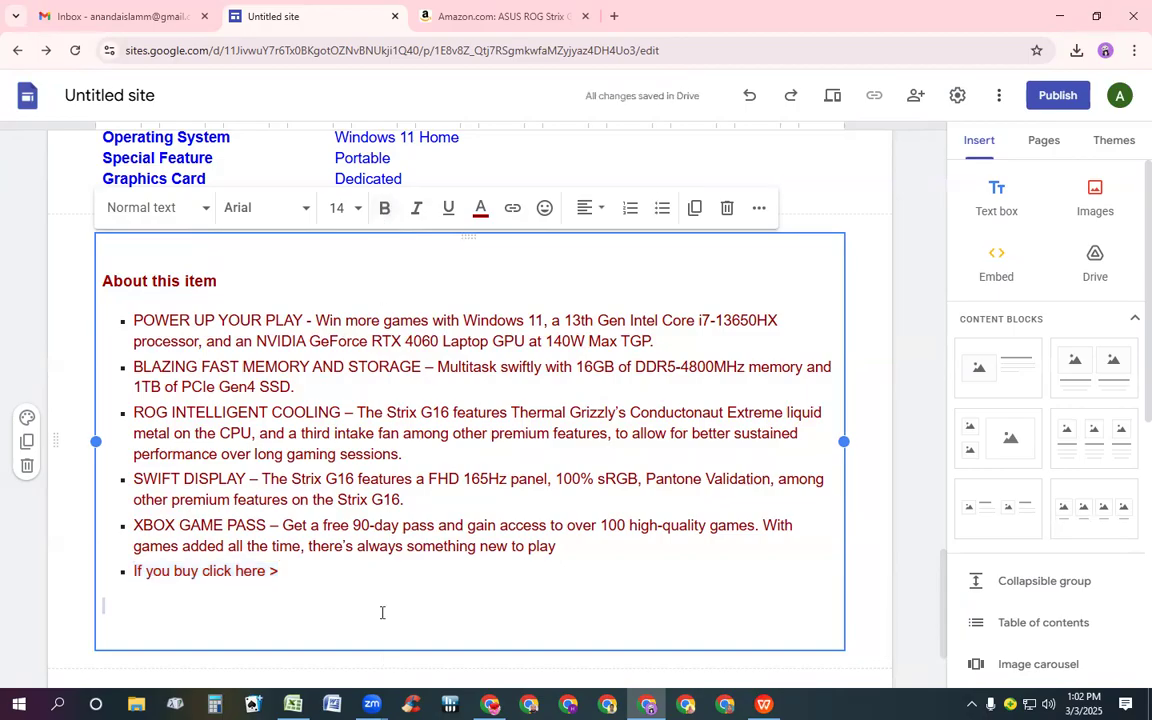
triple_click(175, 571)
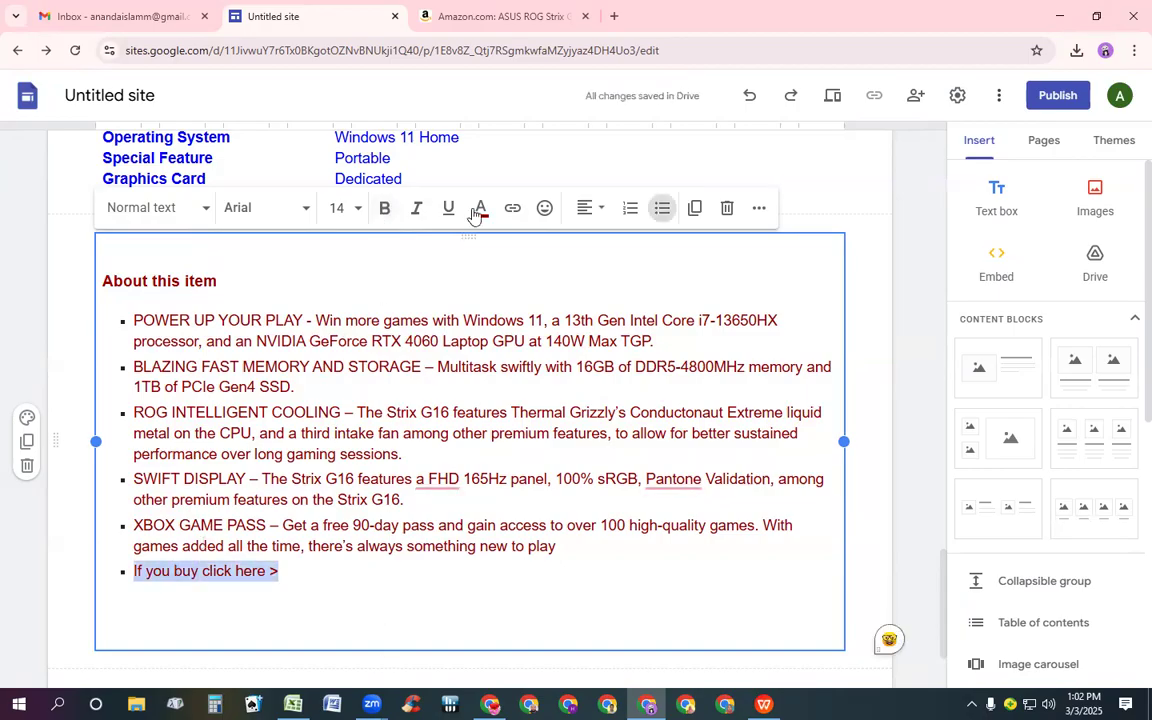
left_click(384, 207)
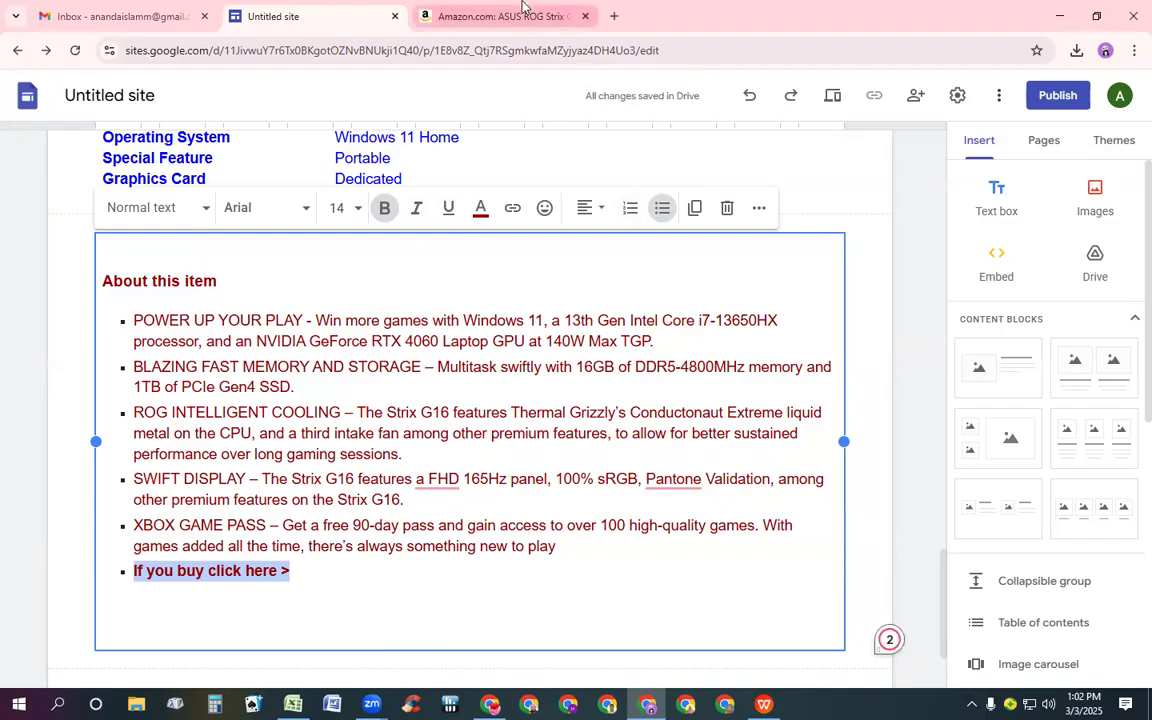
Copy the product's share link from the Amazon product page
left_click(522, 7)
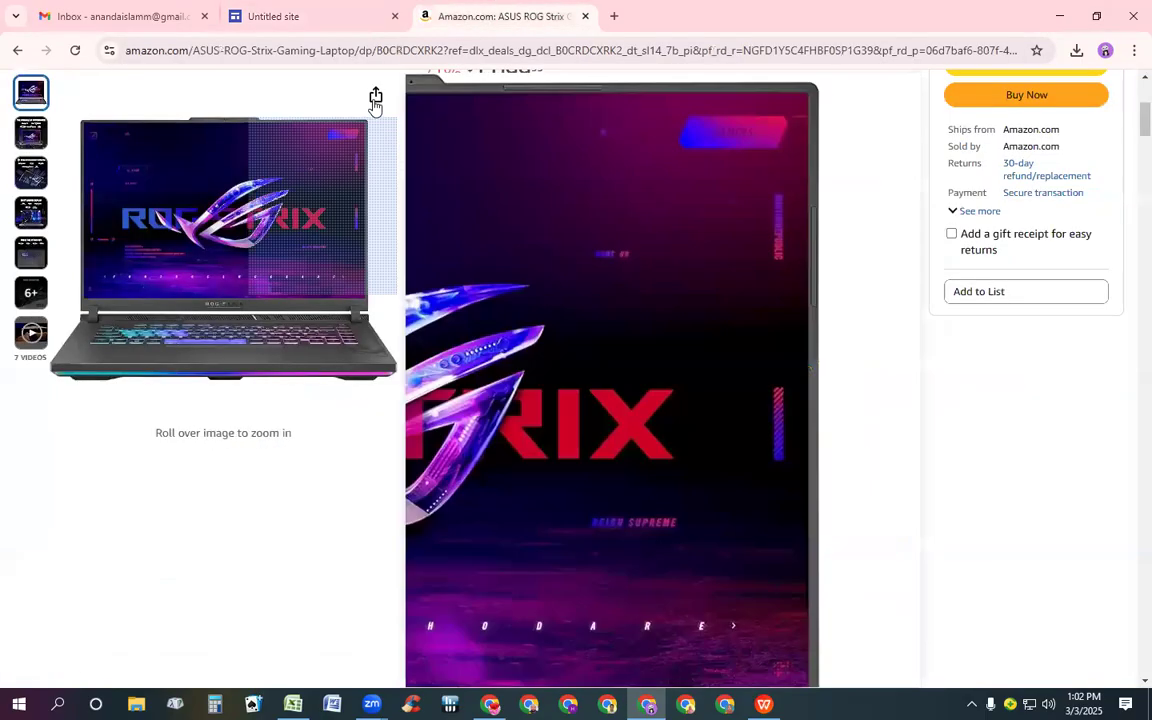
left_click(375, 97)
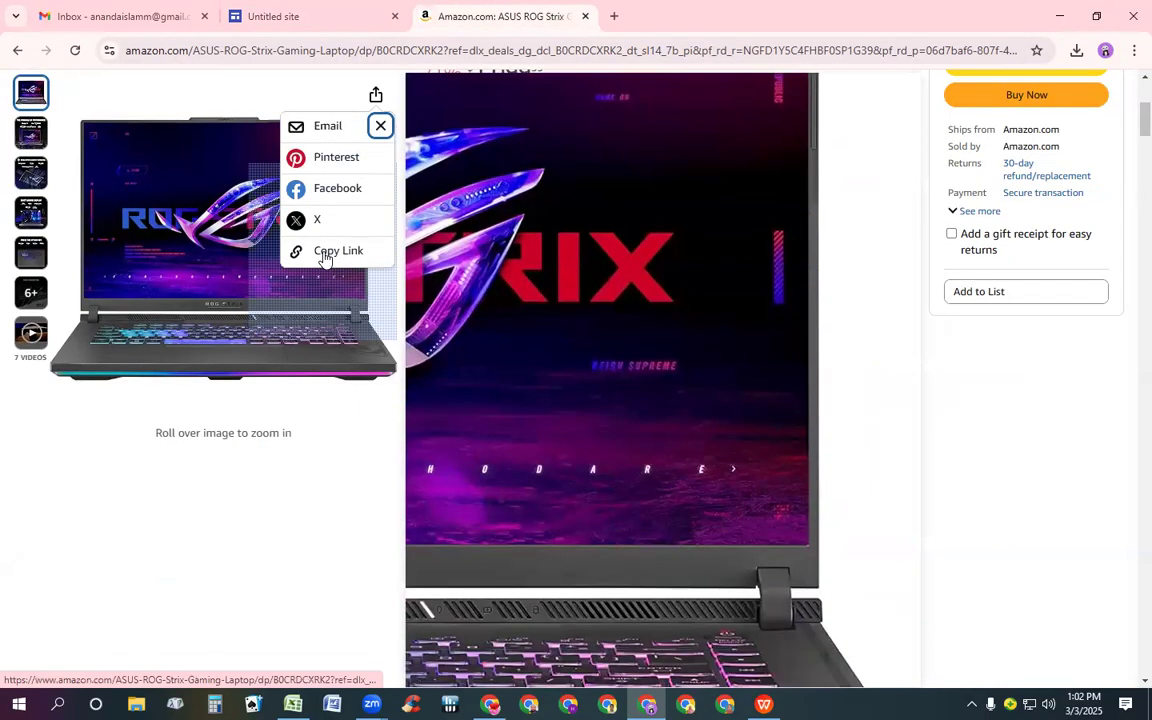
left_click(324, 254)
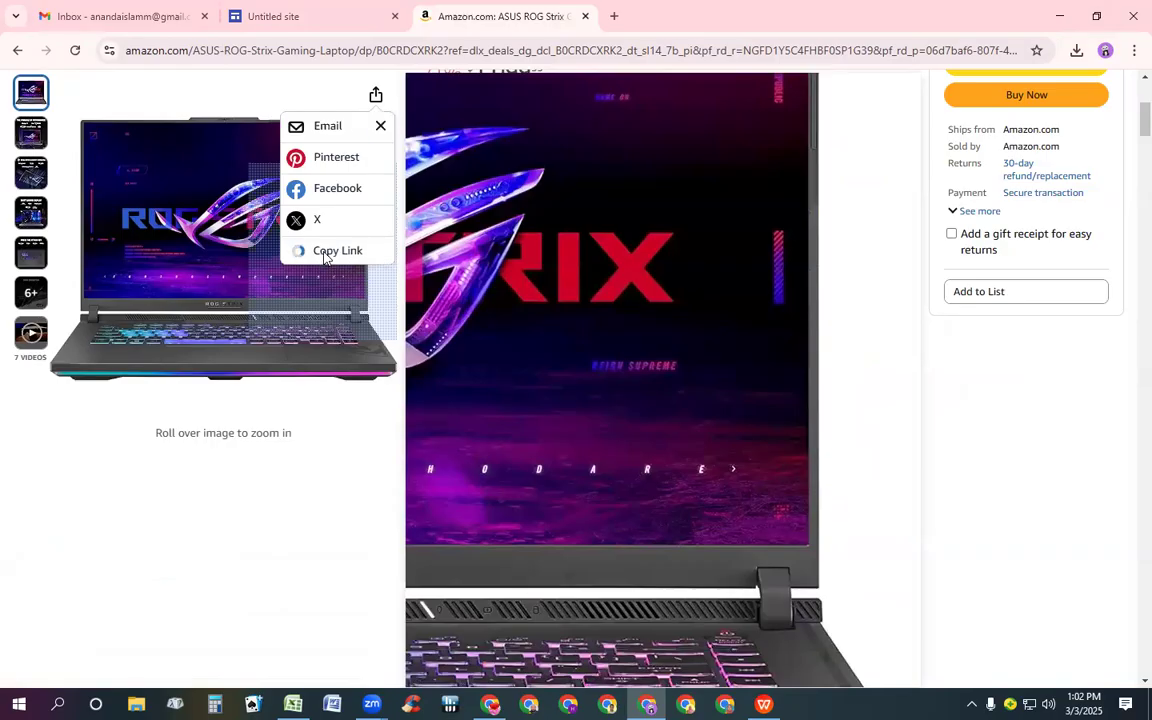
Link the "If you buy click here >" bullet to the copied Amazon URL
left_click(290, 14)
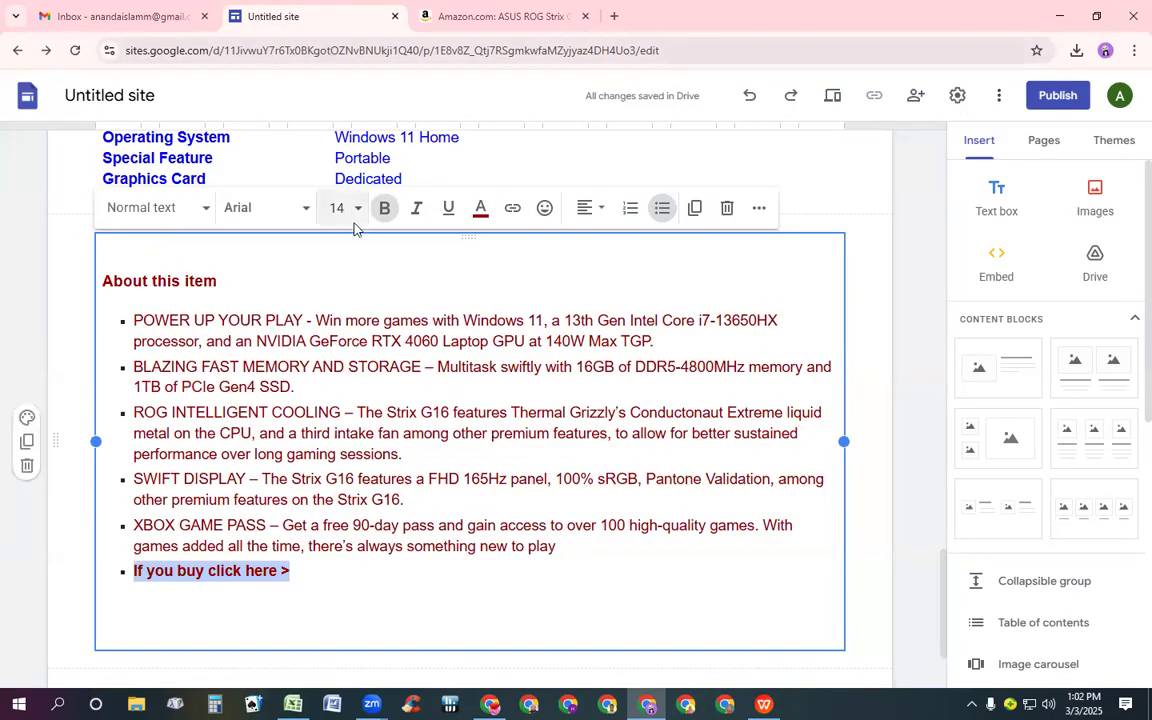
left_click(511, 208)
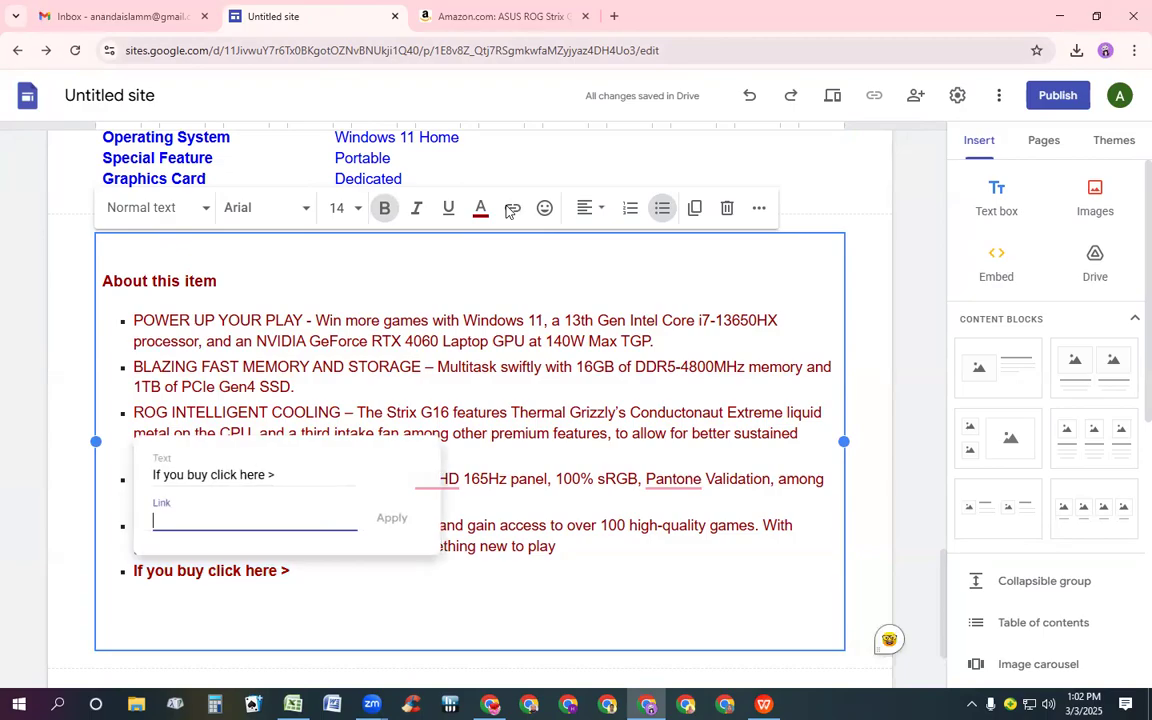
type("https://a.co/d/4WjfAxR")
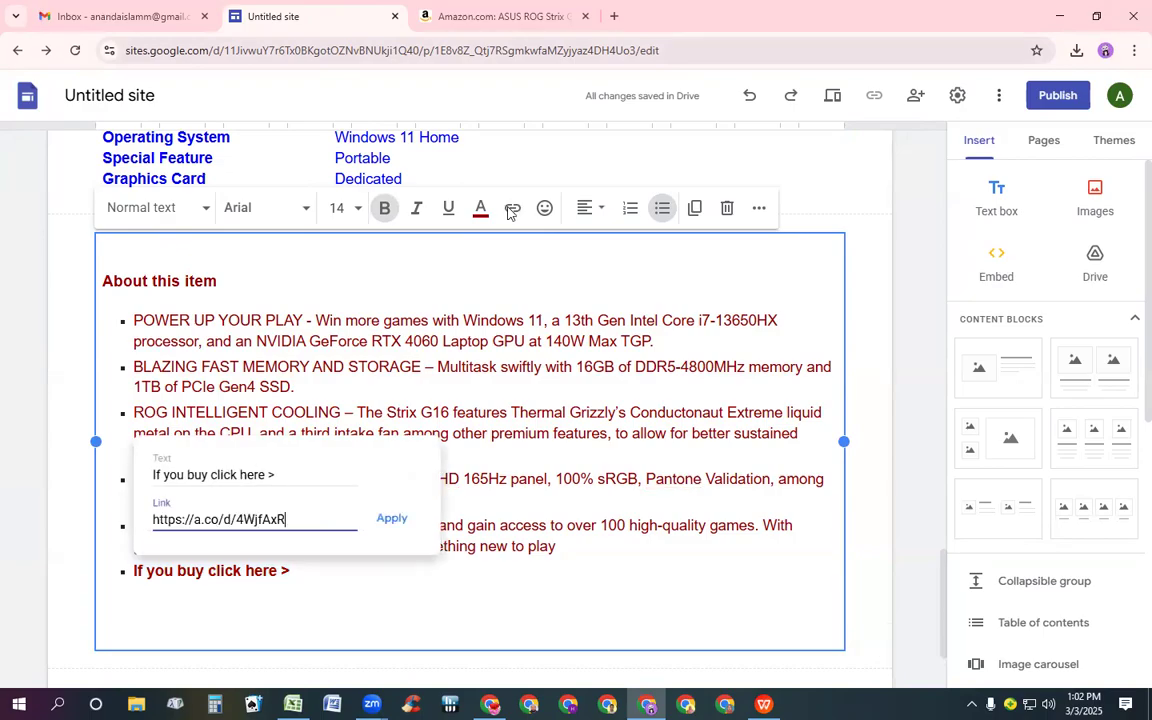
left_click(394, 519)
Colour the "If you buy click here >" link bright red #ff0000
triple_click(170, 565)
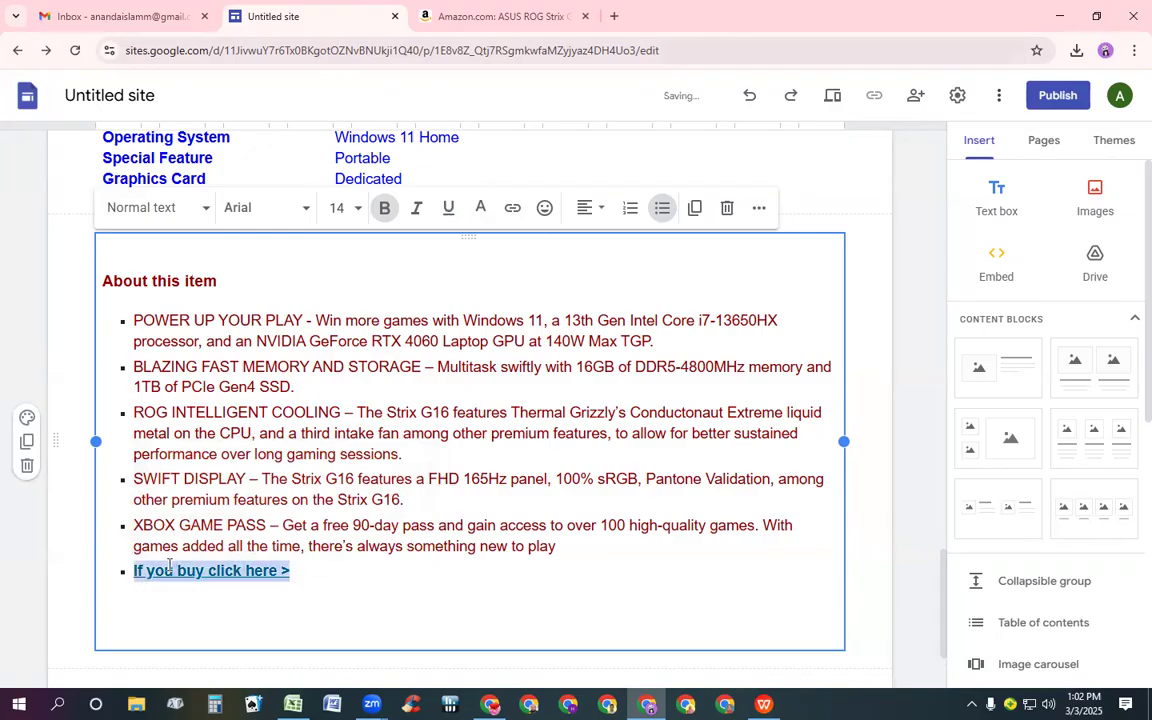
left_click(481, 210)
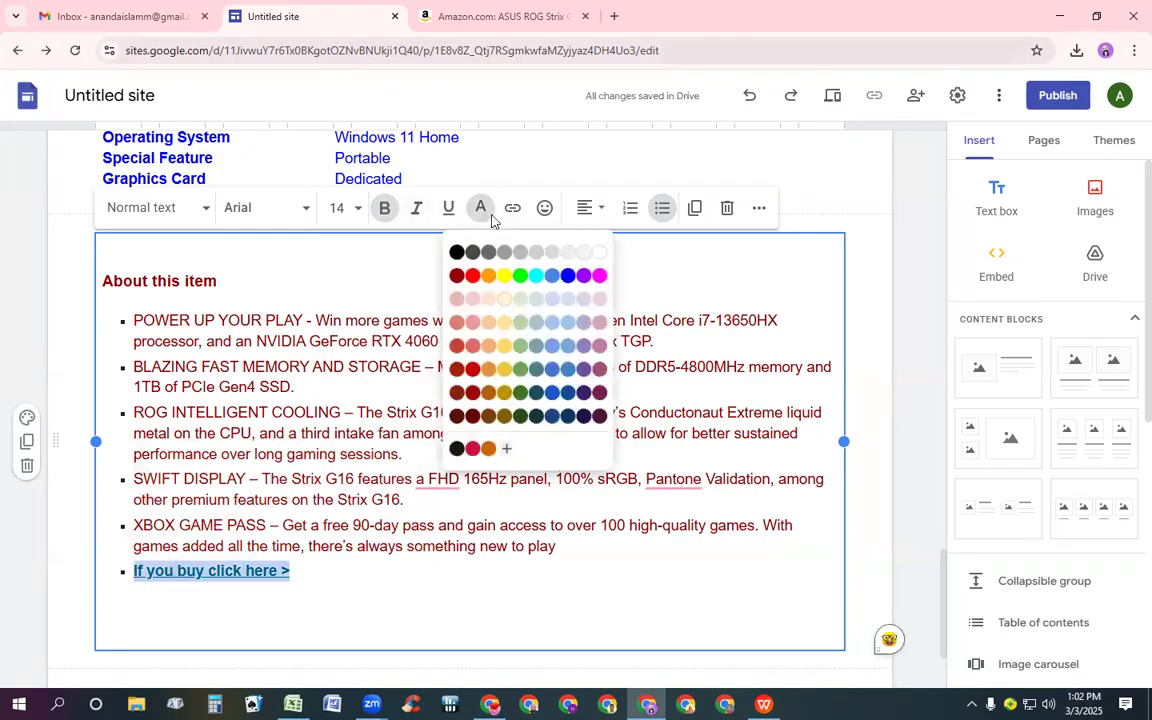
left_click(470, 272)
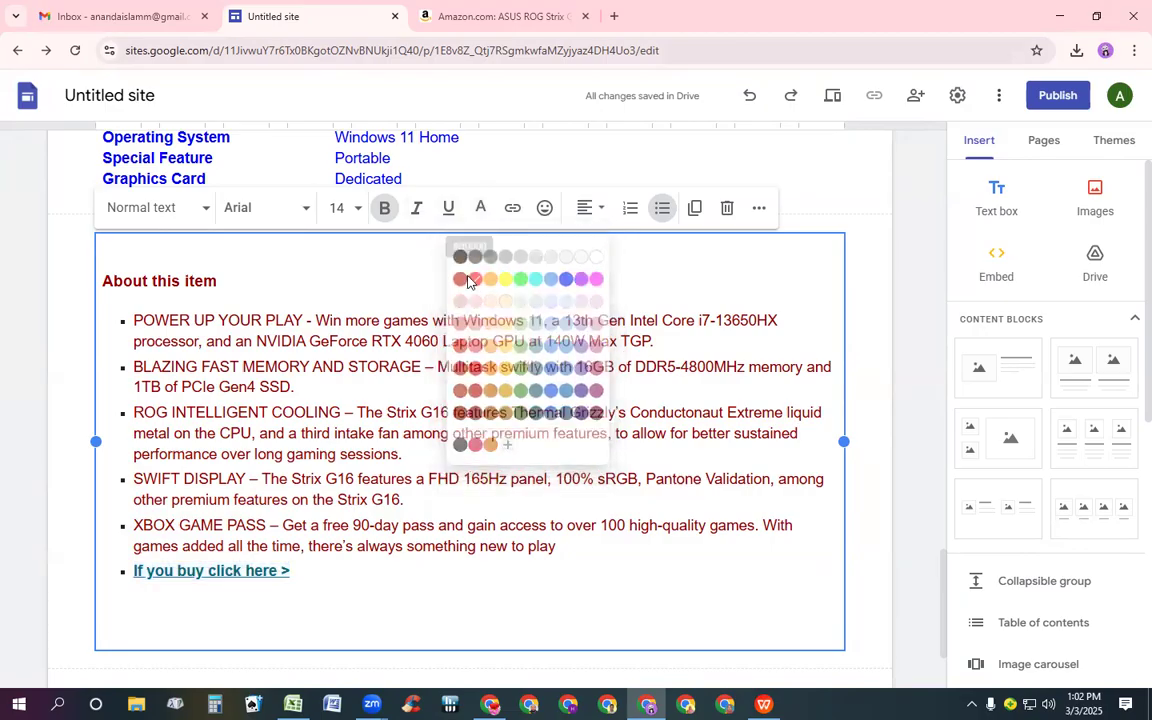
left_click(386, 617)
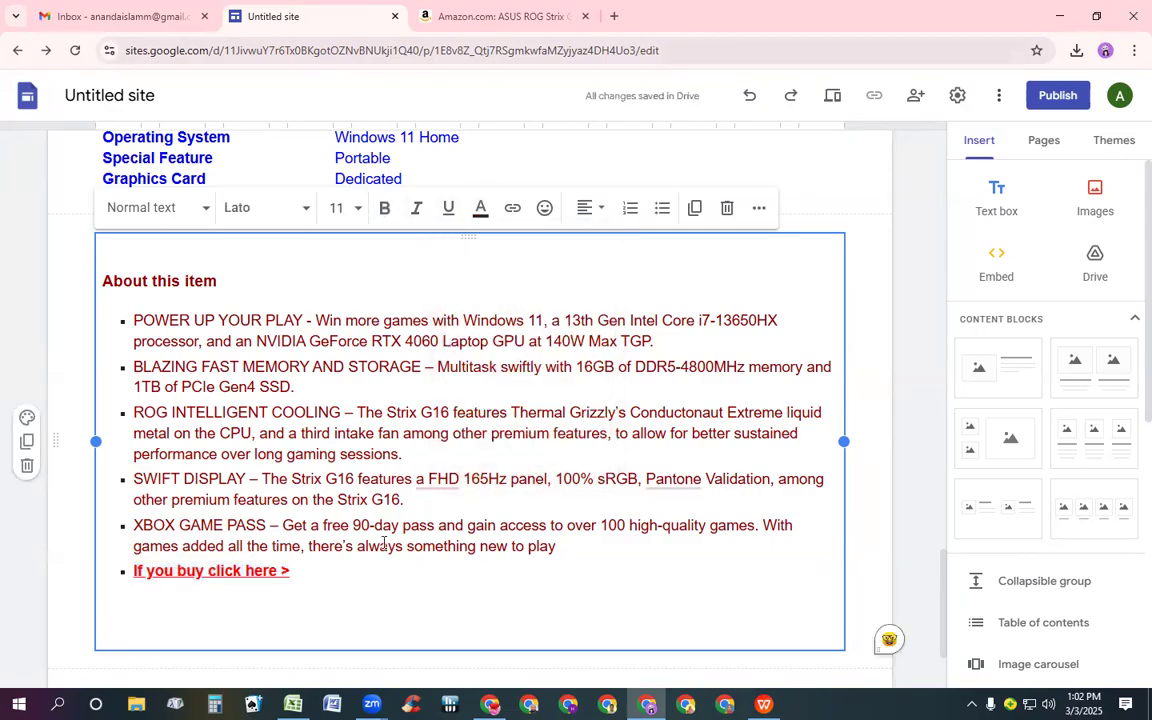
Recolour the "This is an Amazon product >" link dark red and delete its trailing ">" symbol
scroll(381, 545, "up", 10)
scroll(381, 476, "up", 8)
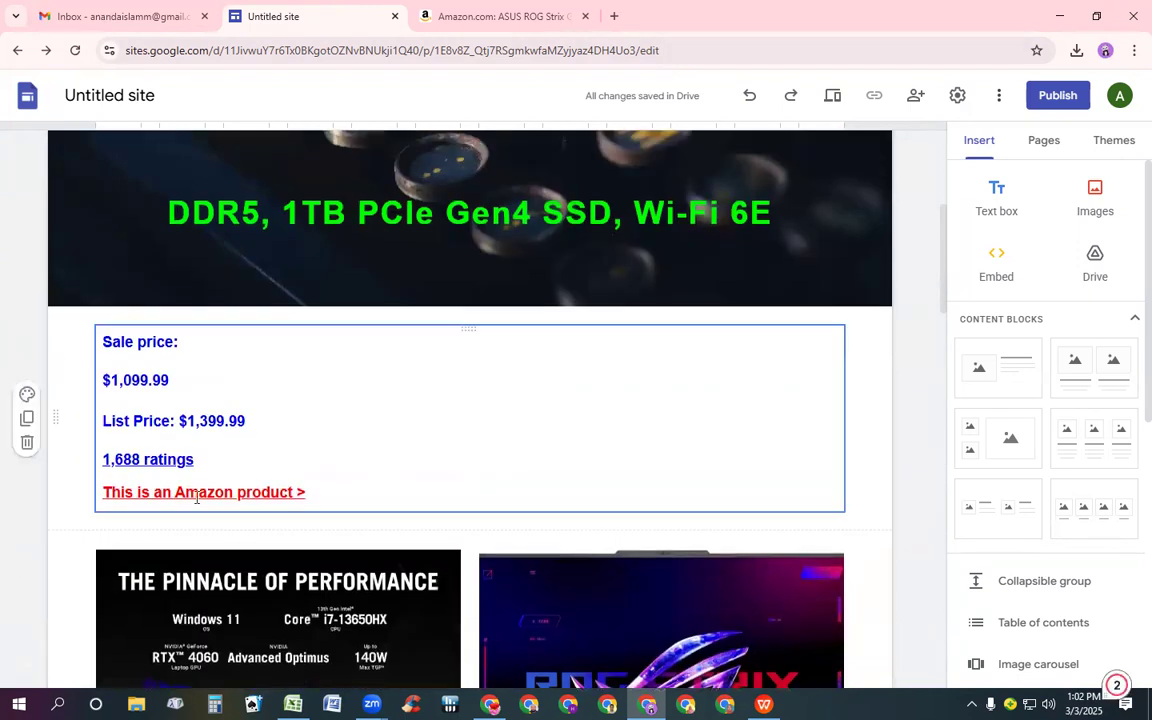
left_click(193, 493)
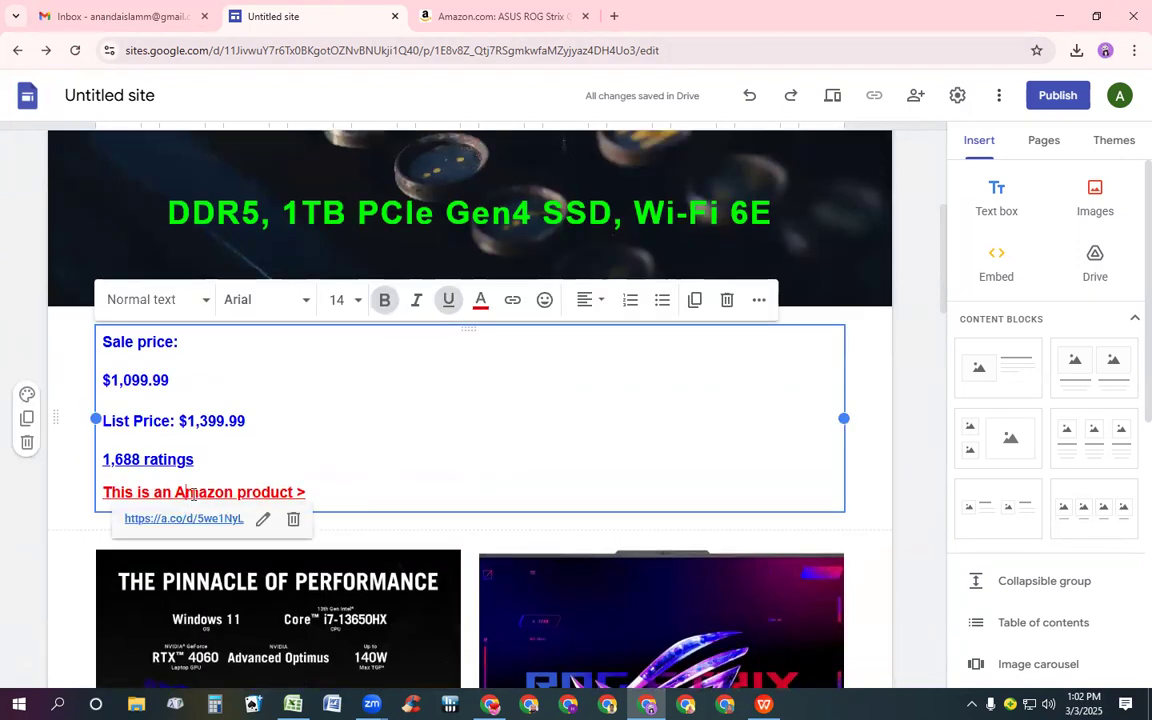
triple_click(193, 493)
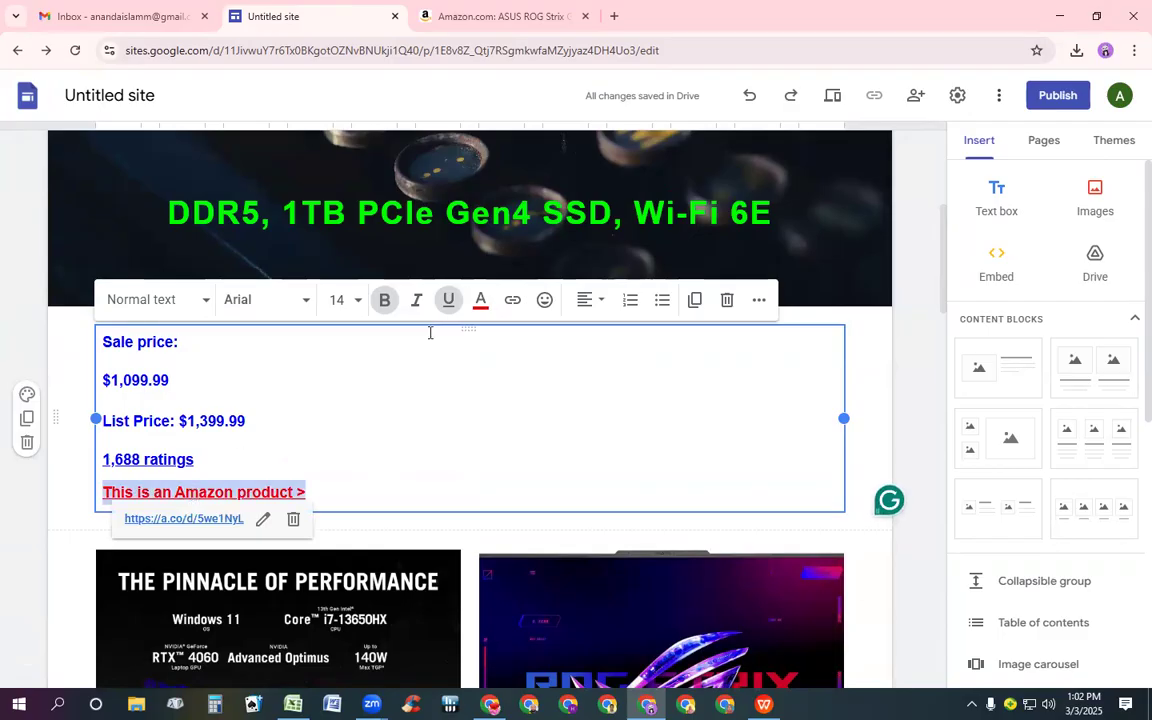
left_click(481, 302)
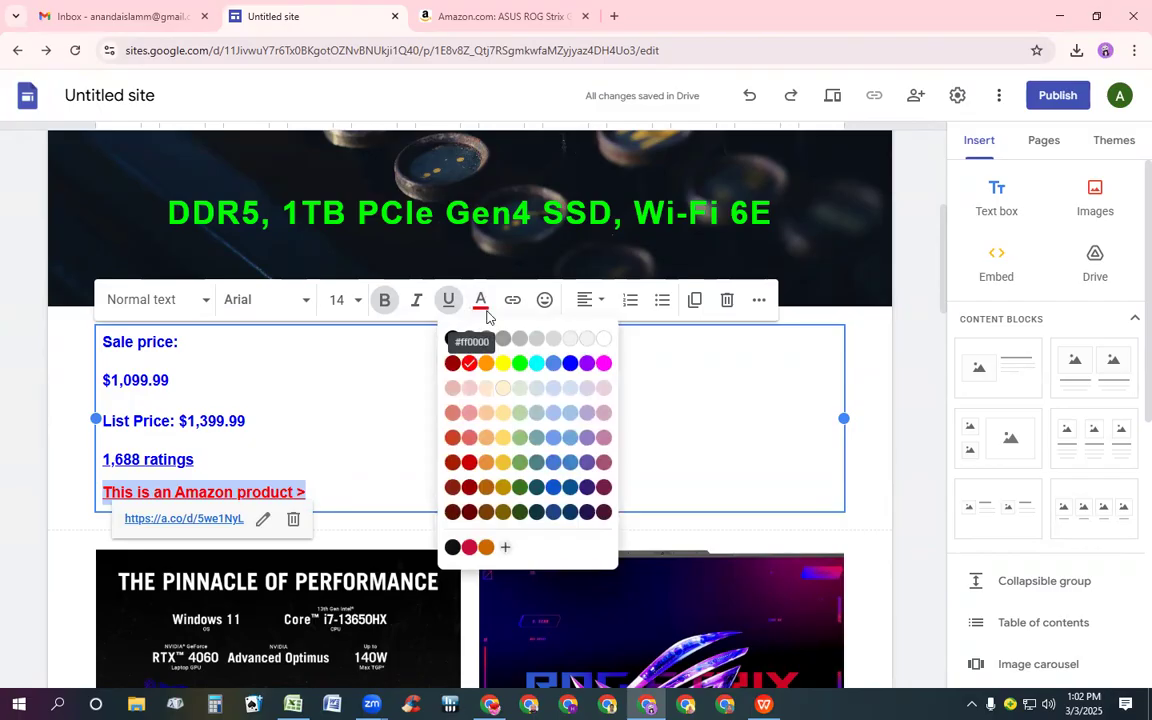
left_click(452, 364)
left_click(426, 390)
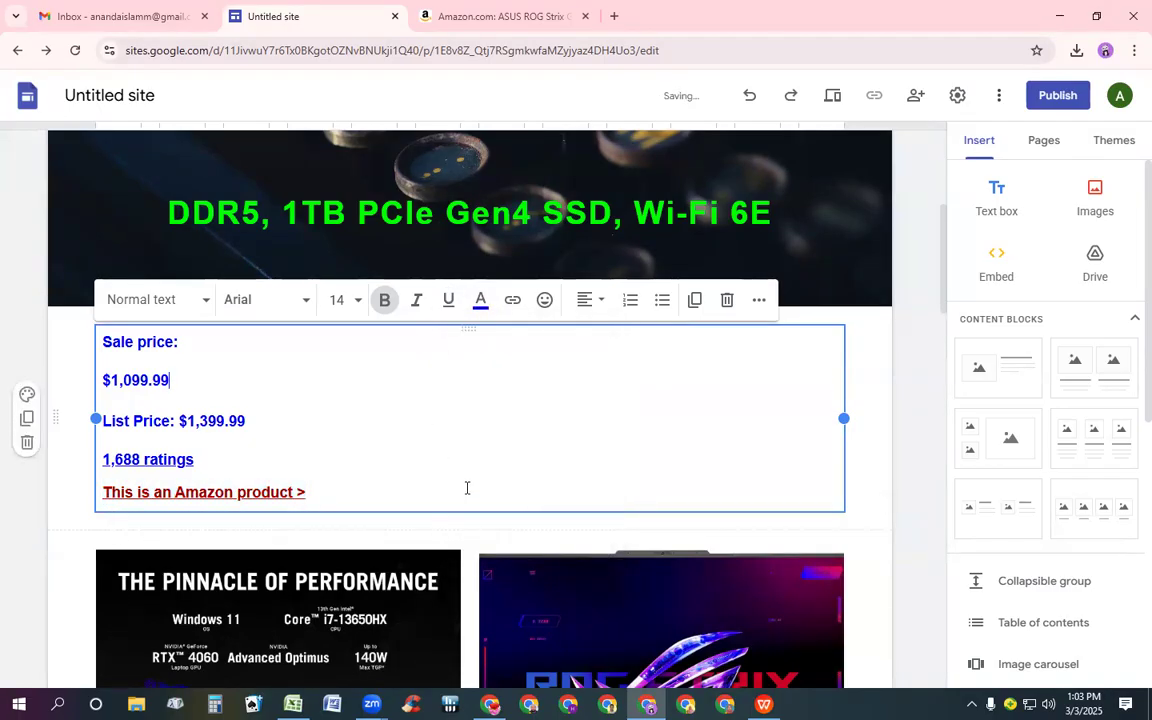
left_click(308, 492)
key("BackSpace")
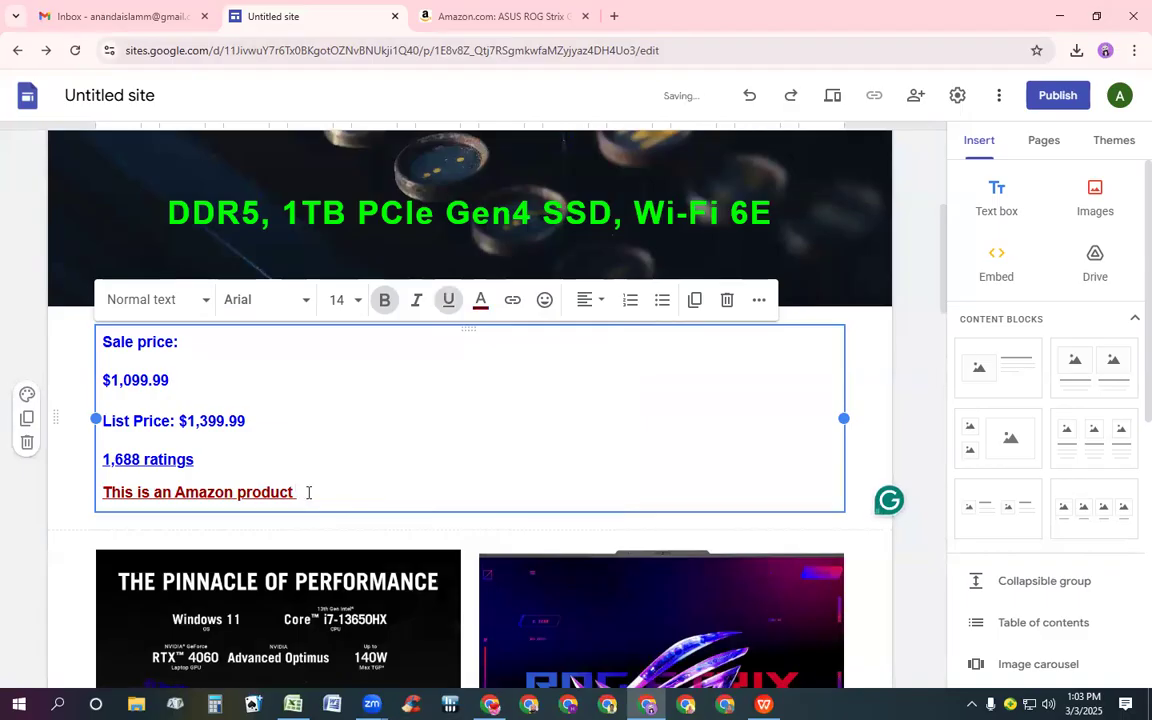
scroll(368, 475, "down", 10)
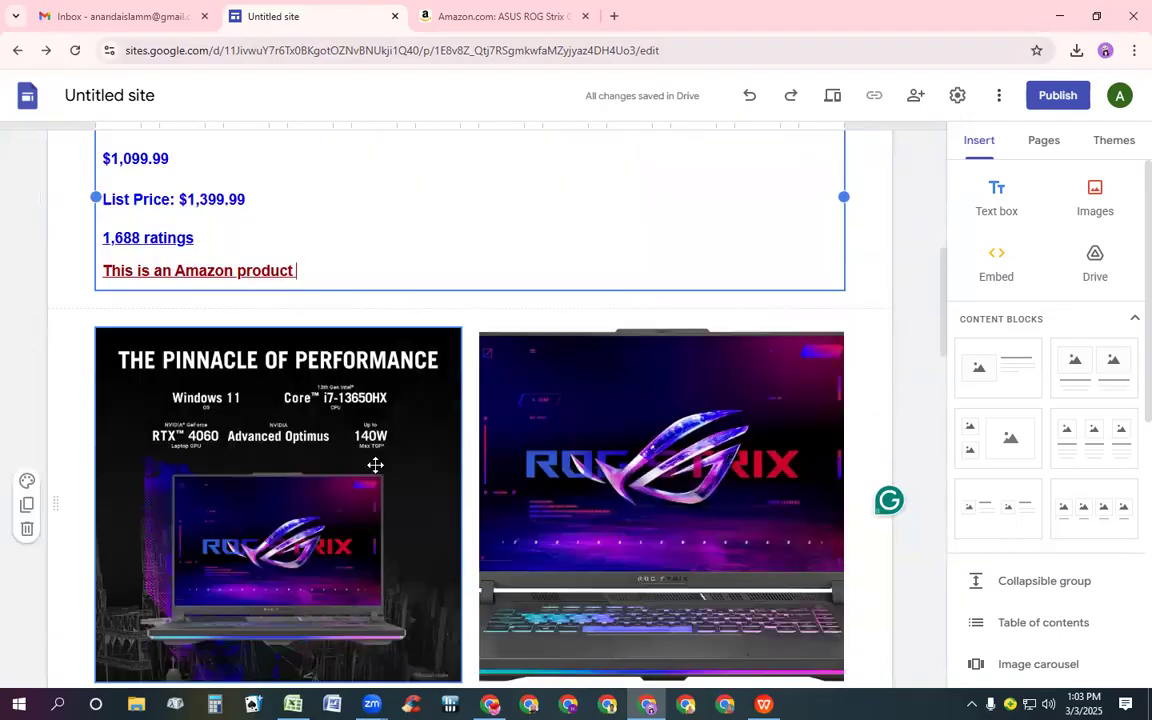
scroll(370, 514, "down", 9)
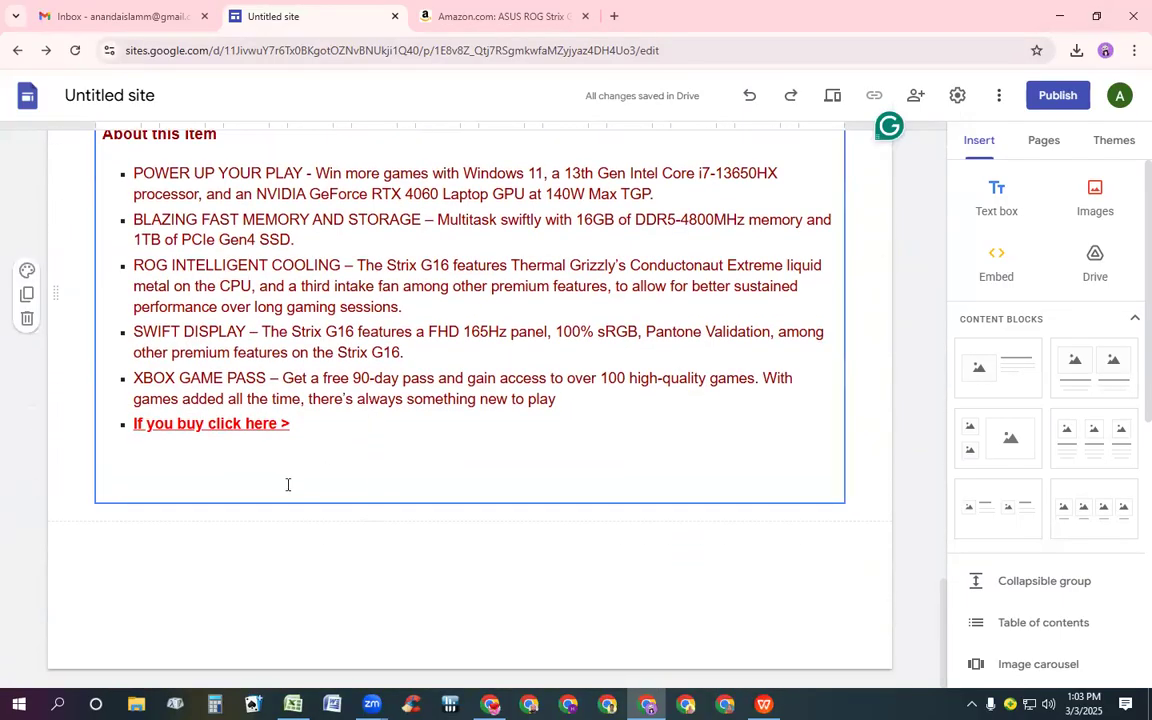
left_click(288, 484)
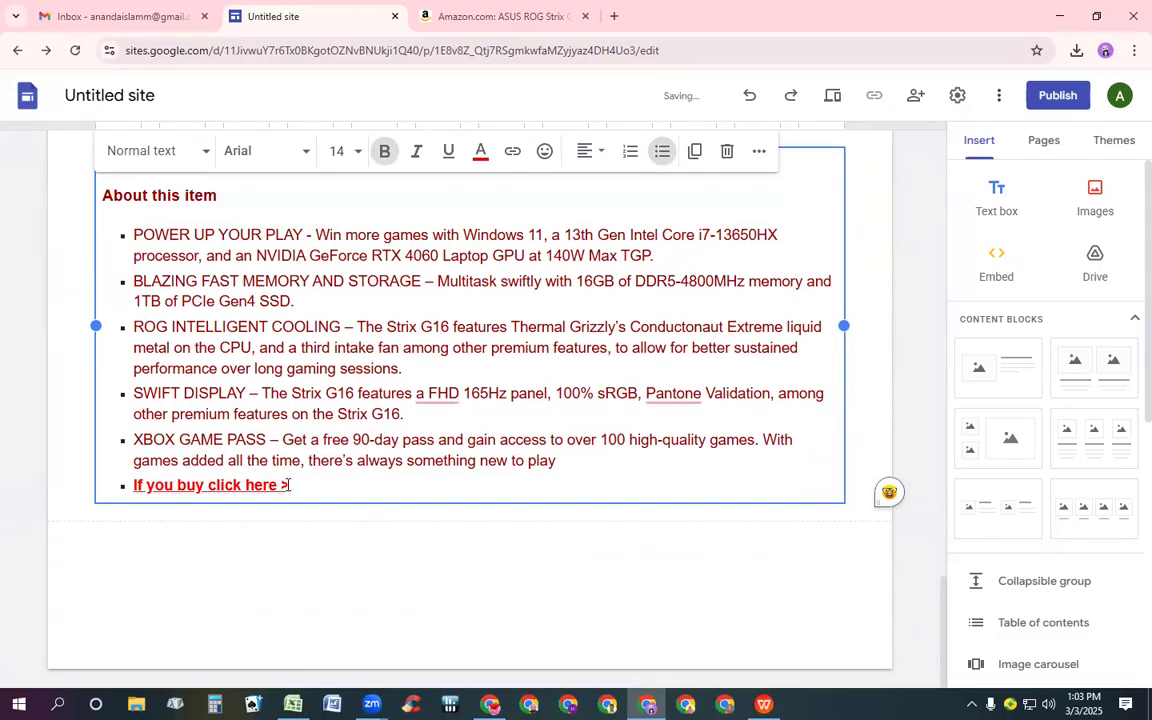
key("Return")
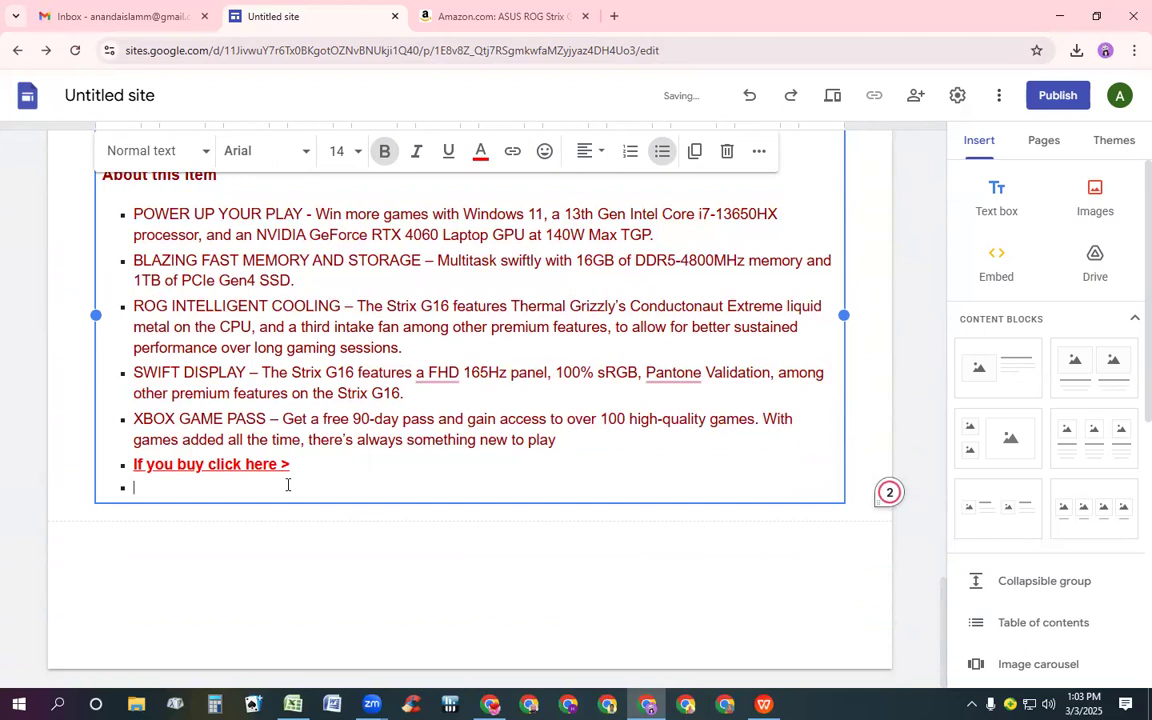
key("BackSpace")
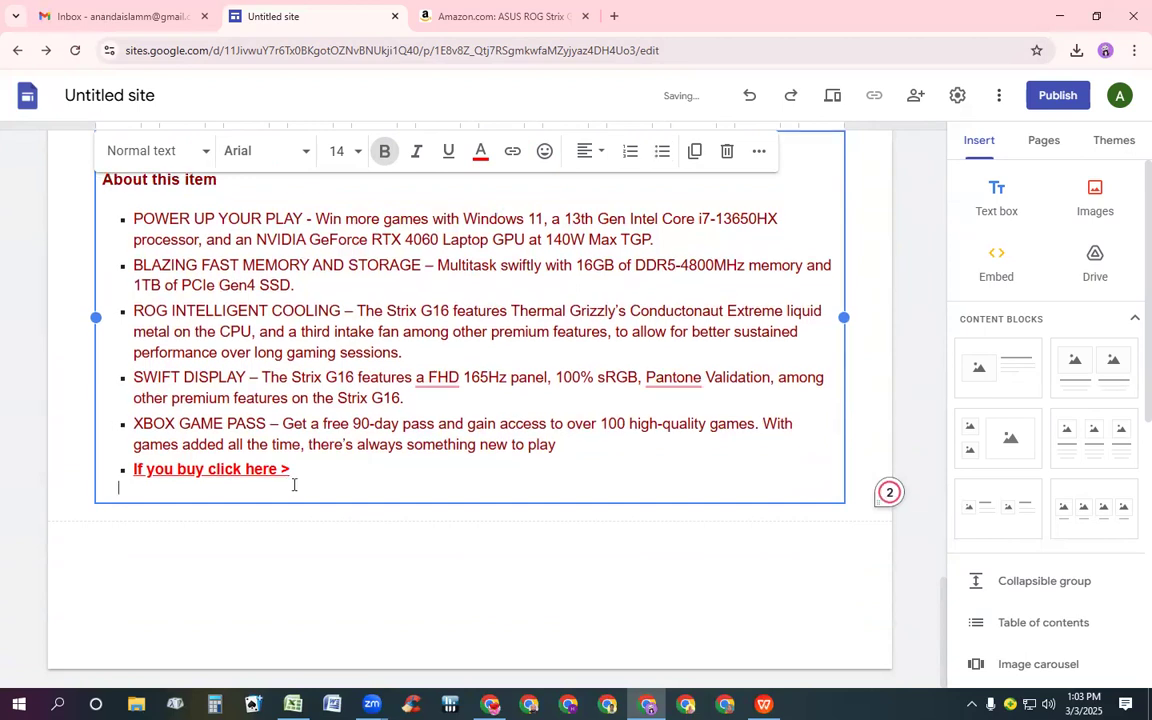
Rename the site document to the copied ASUS ROG Strix G16 Gaming Laptop title and use it as the site name
scroll(931, 489, "up", 3)
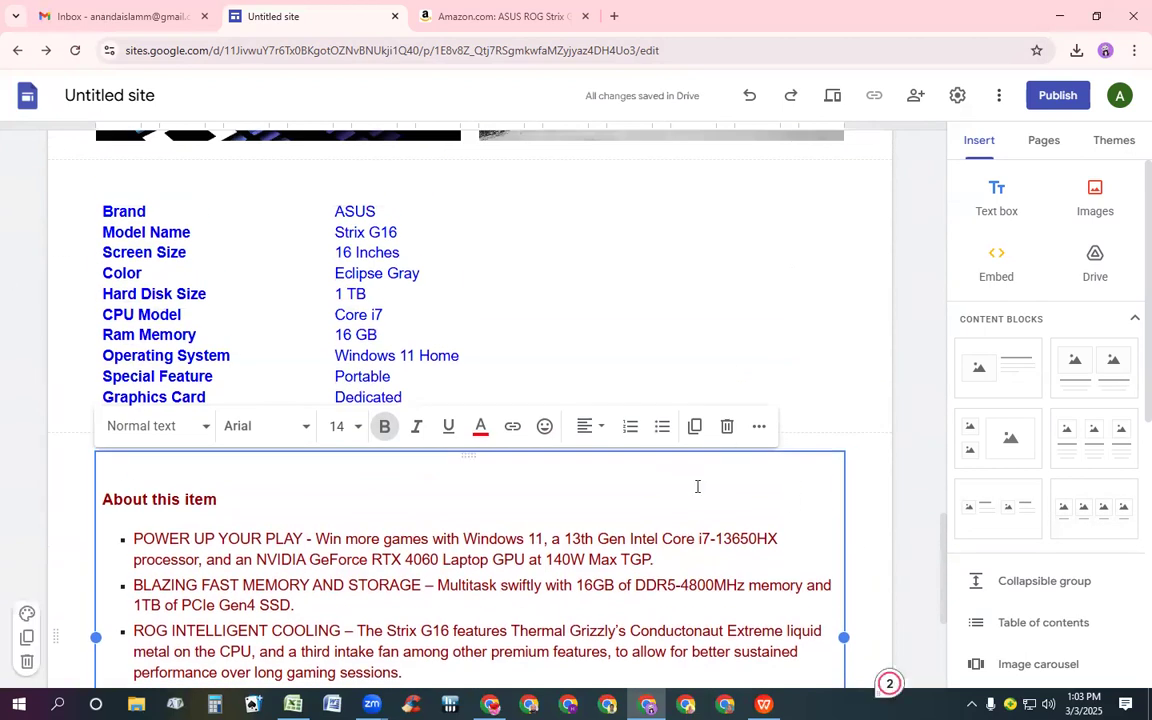
scroll(694, 483, "up", 10)
scroll(695, 472, "up", 3)
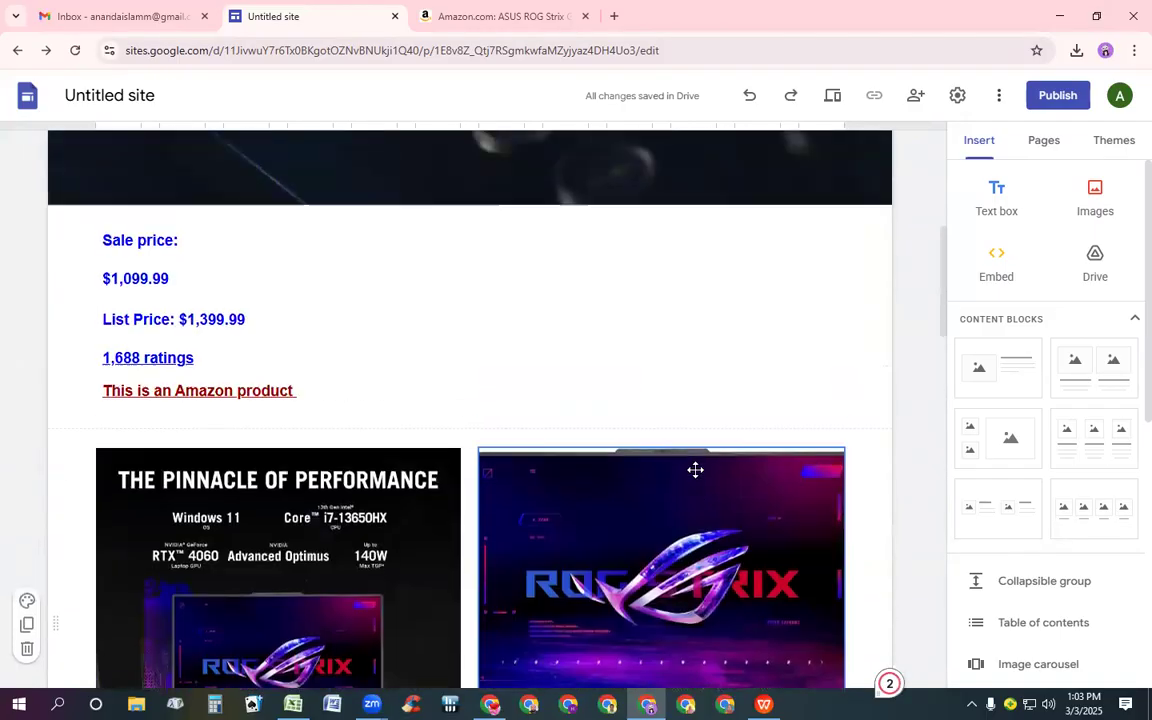
scroll(688, 497, "down", 8)
scroll(689, 500, "down", 8)
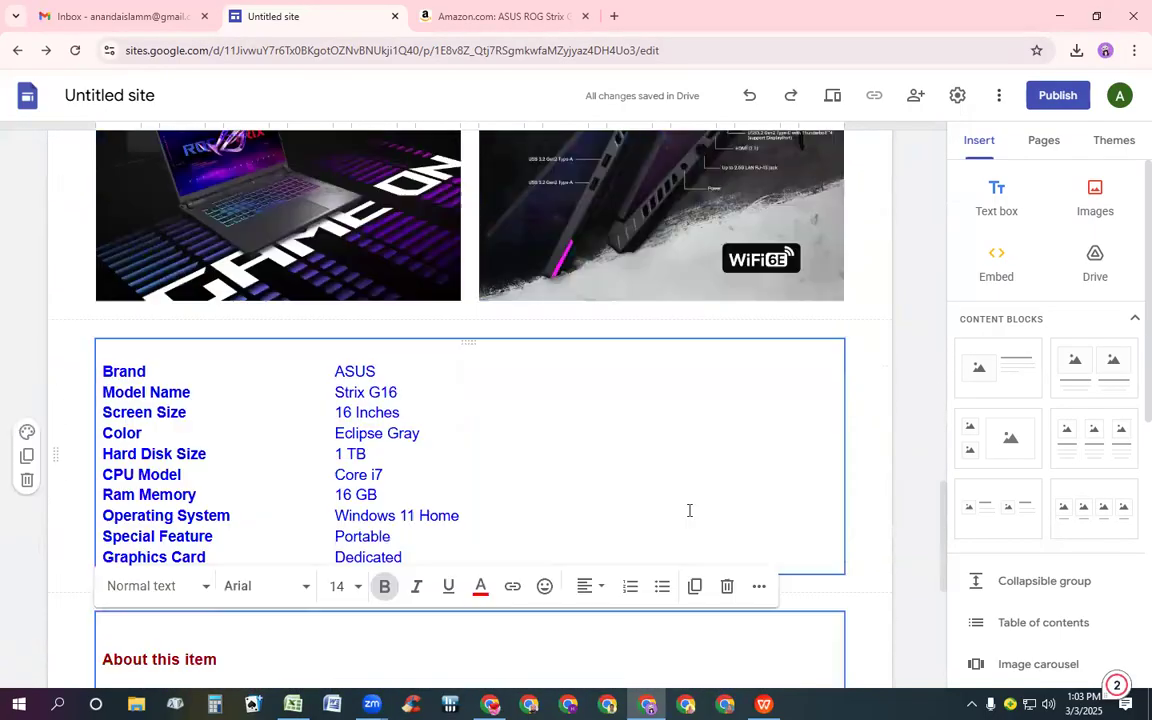
scroll(686, 531, "down", 2)
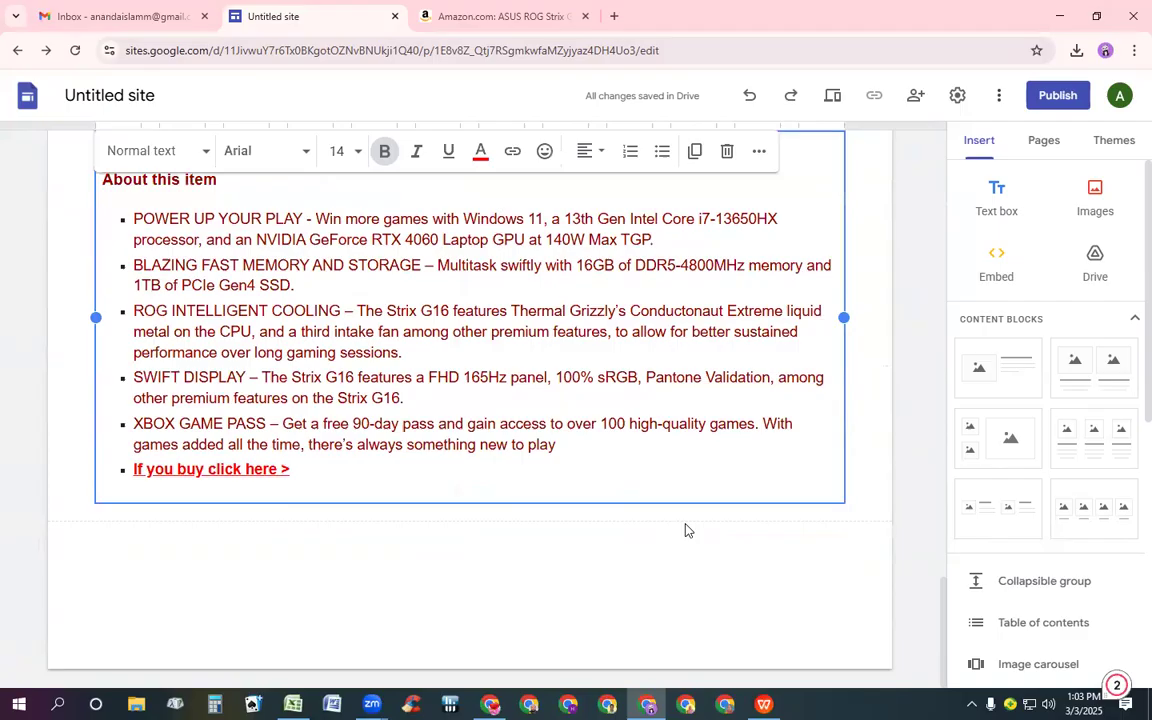
scroll(686, 531, "up", 3)
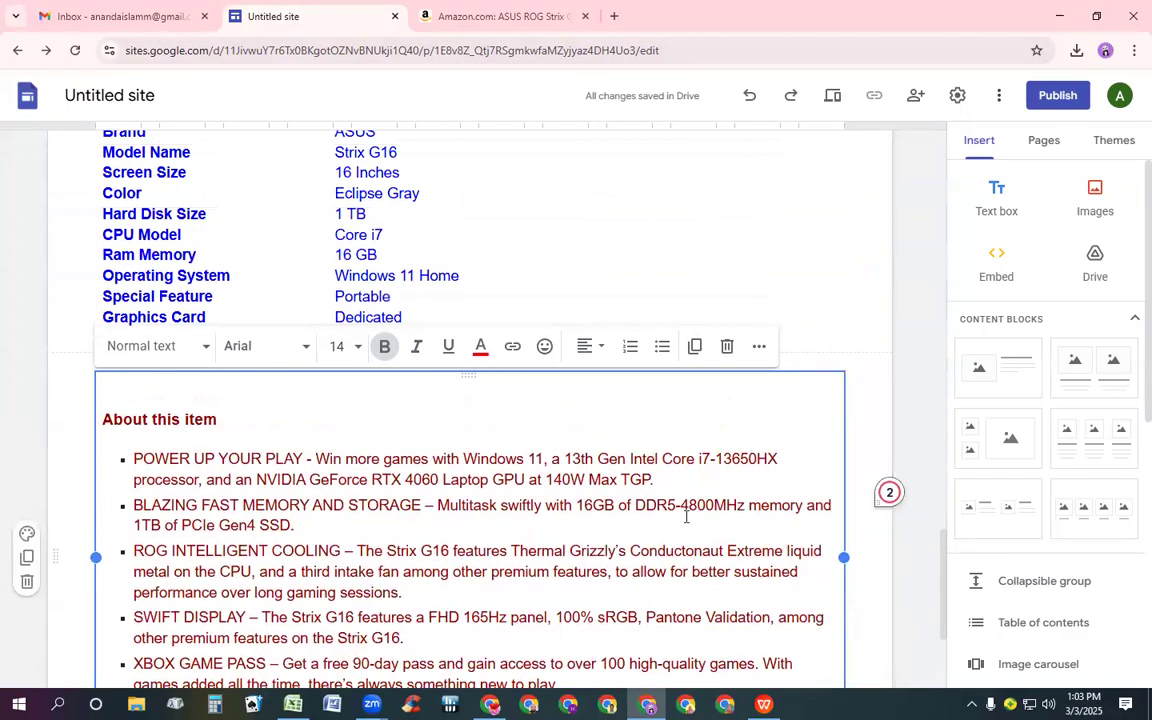
scroll(686, 517, "up", 5)
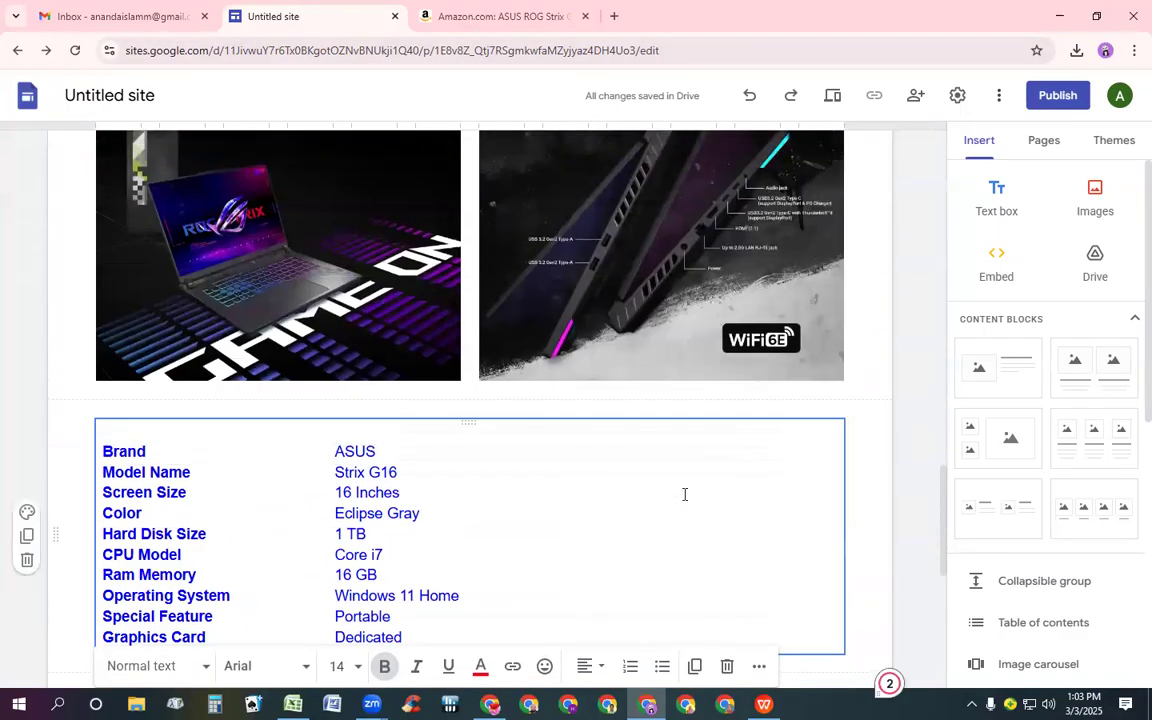
scroll(656, 440, "up", 5)
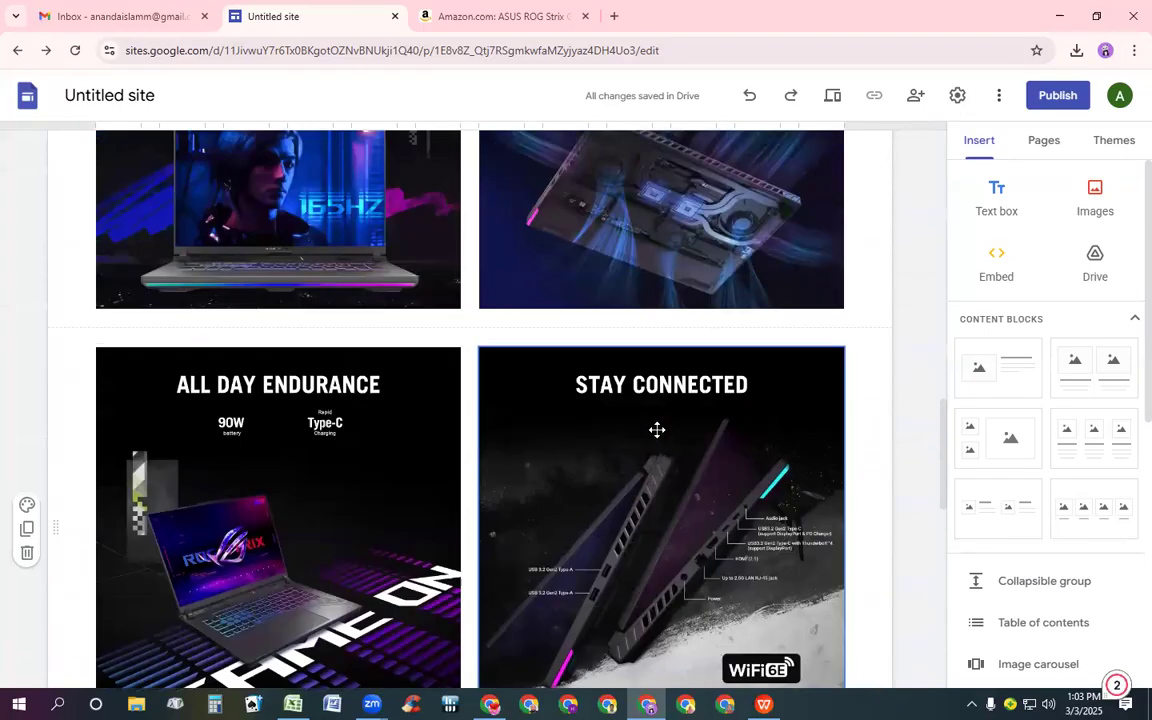
scroll(656, 423, "up", 10)
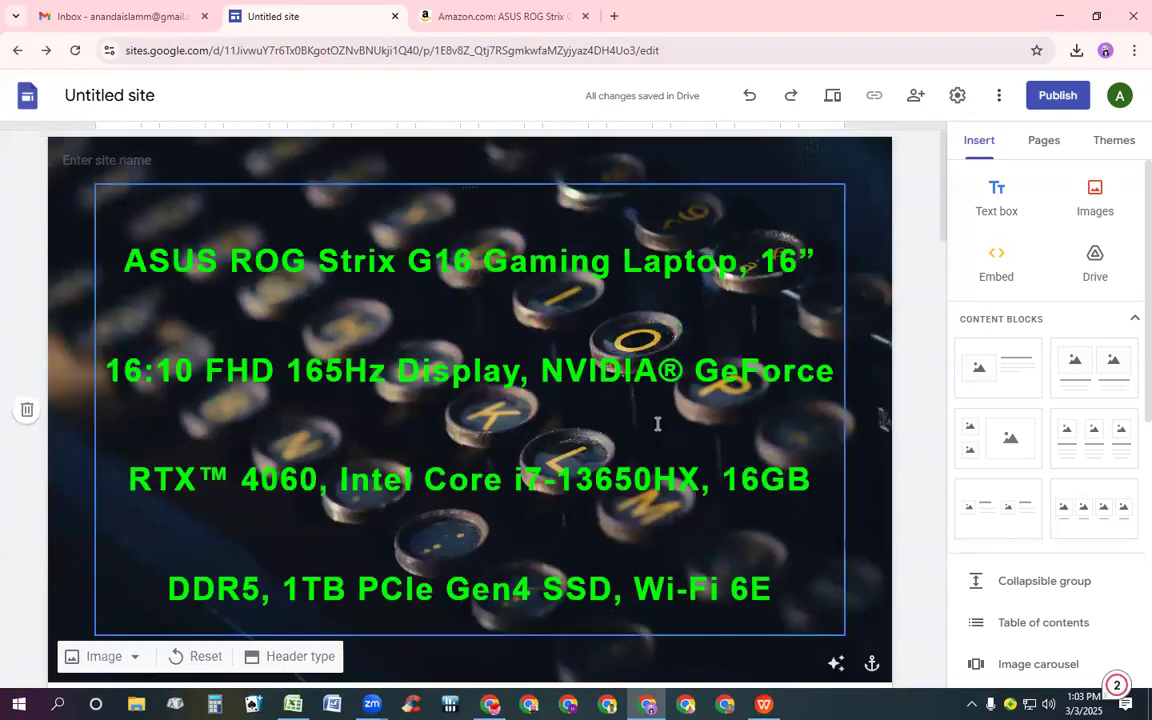
triple_click(539, 380)
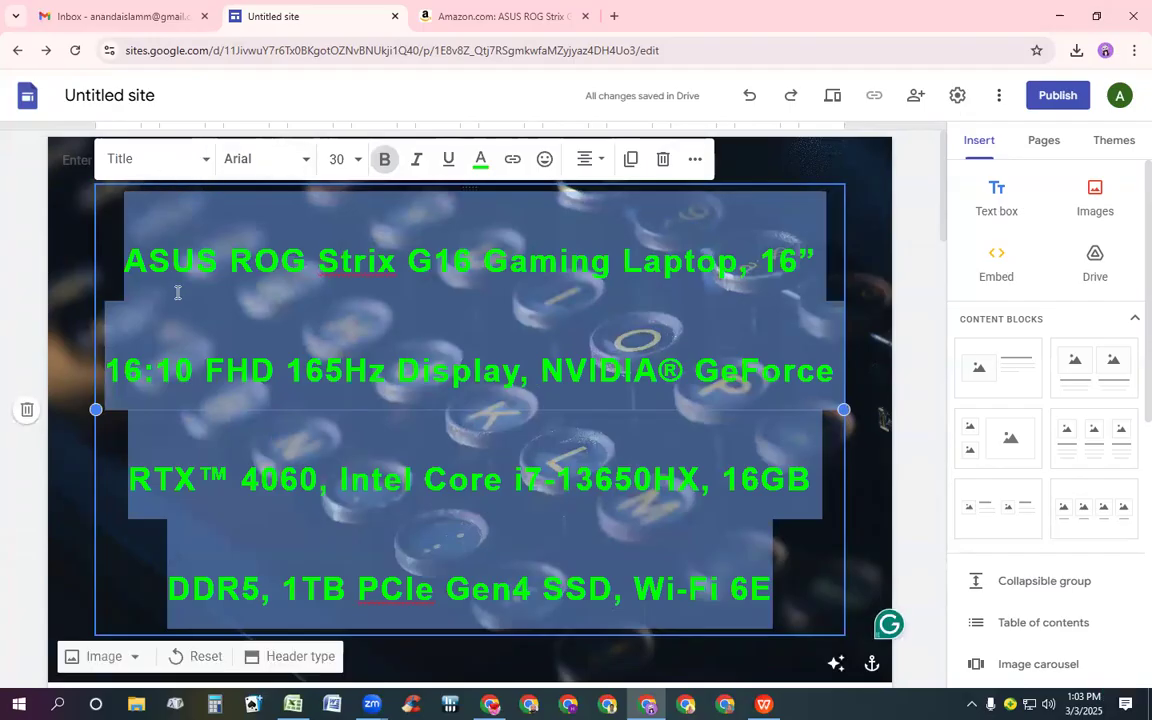
left_click(130, 98)
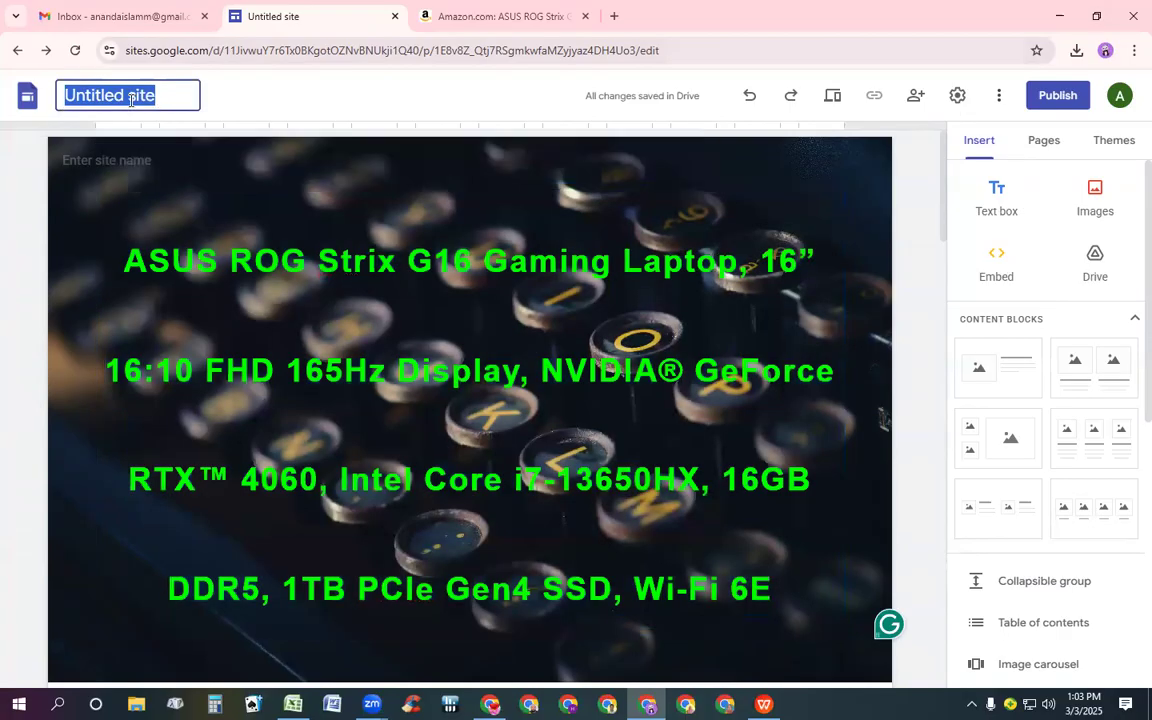
key("ctrl+v")
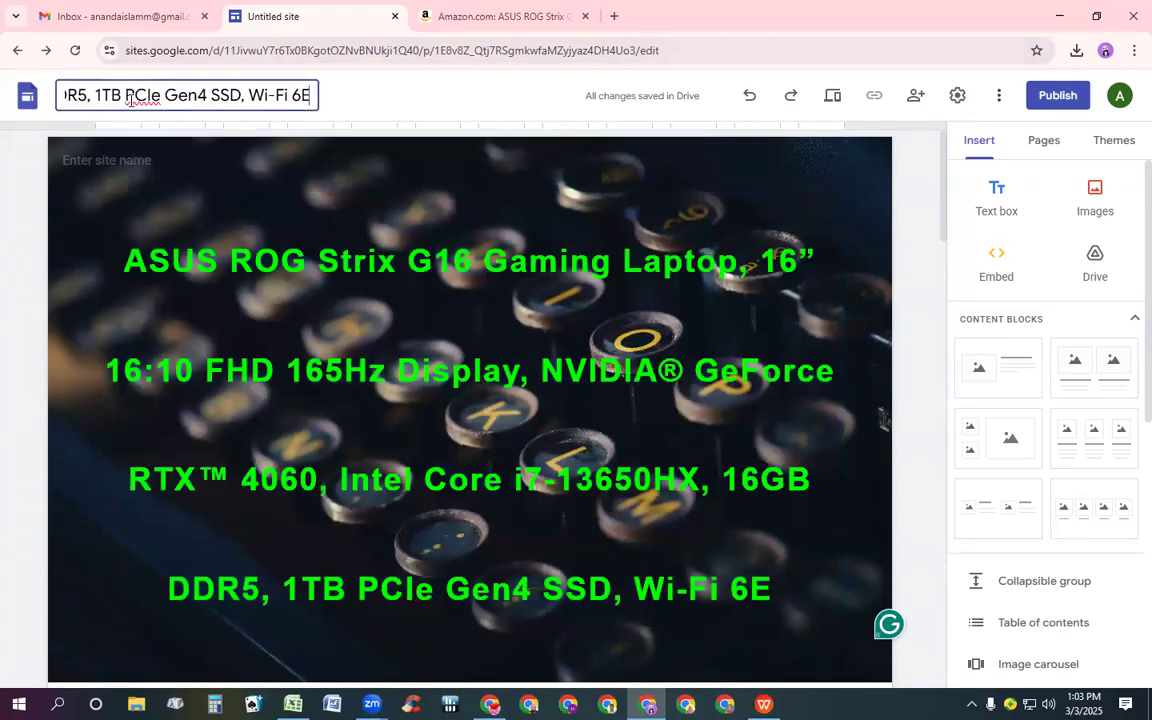
left_click(130, 172)
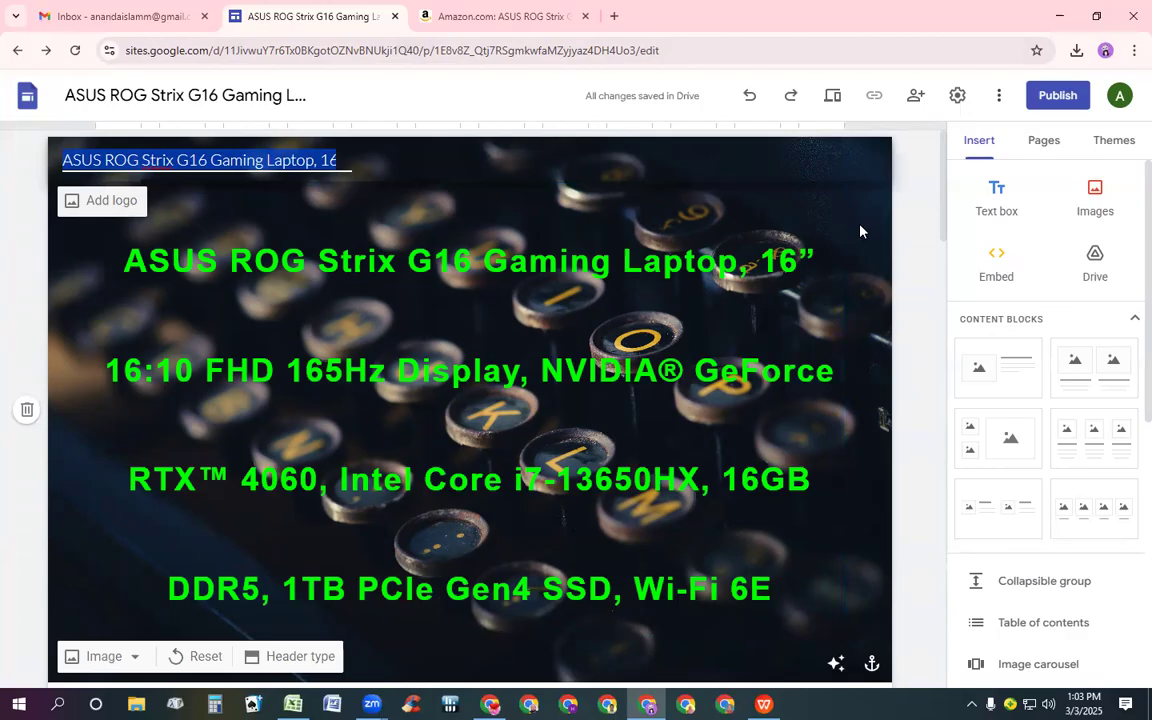
Scroll through the whole page to review the header, price block, photos, specifications and About this item section
scroll(850, 226, "down", 3)
scroll(848, 239, "up", 3)
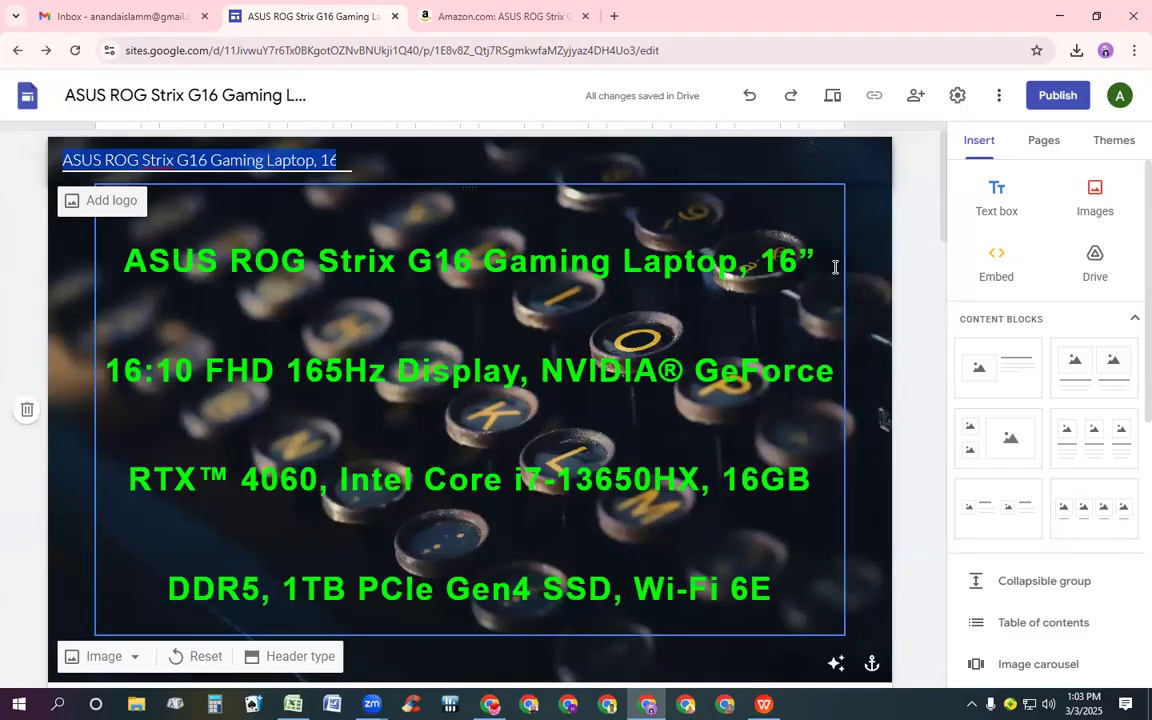
scroll(810, 262, "down", 3)
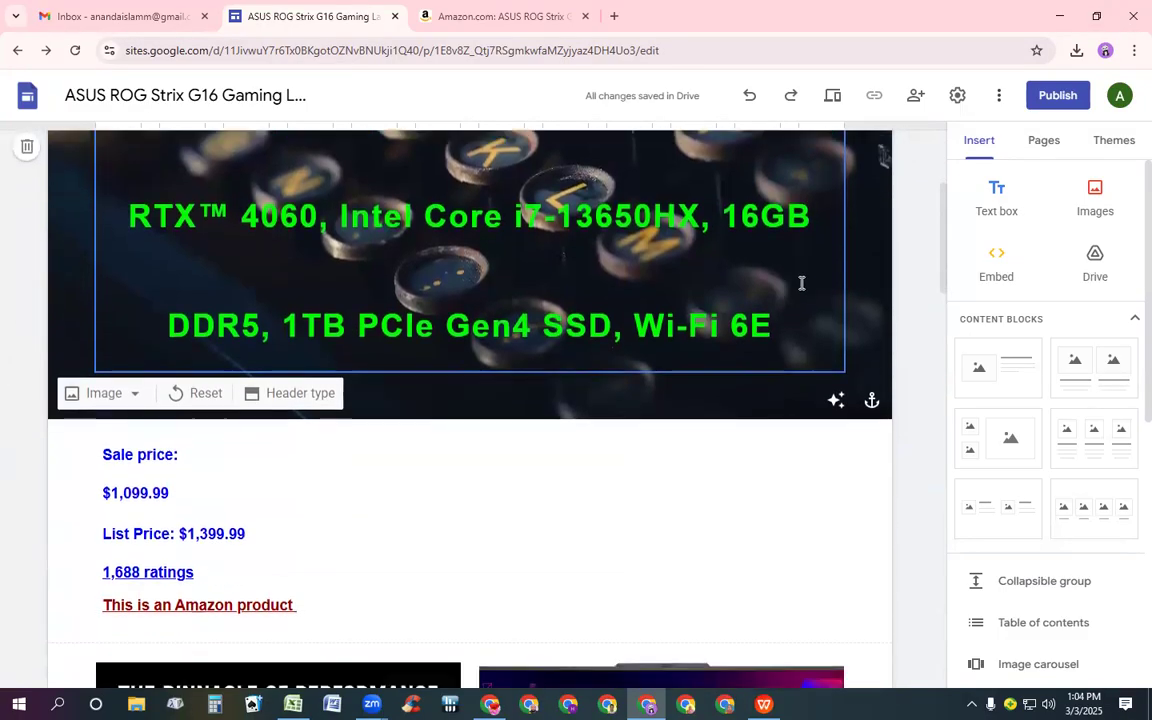
scroll(801, 283, "down", 6)
scroll(805, 281, "up", 3)
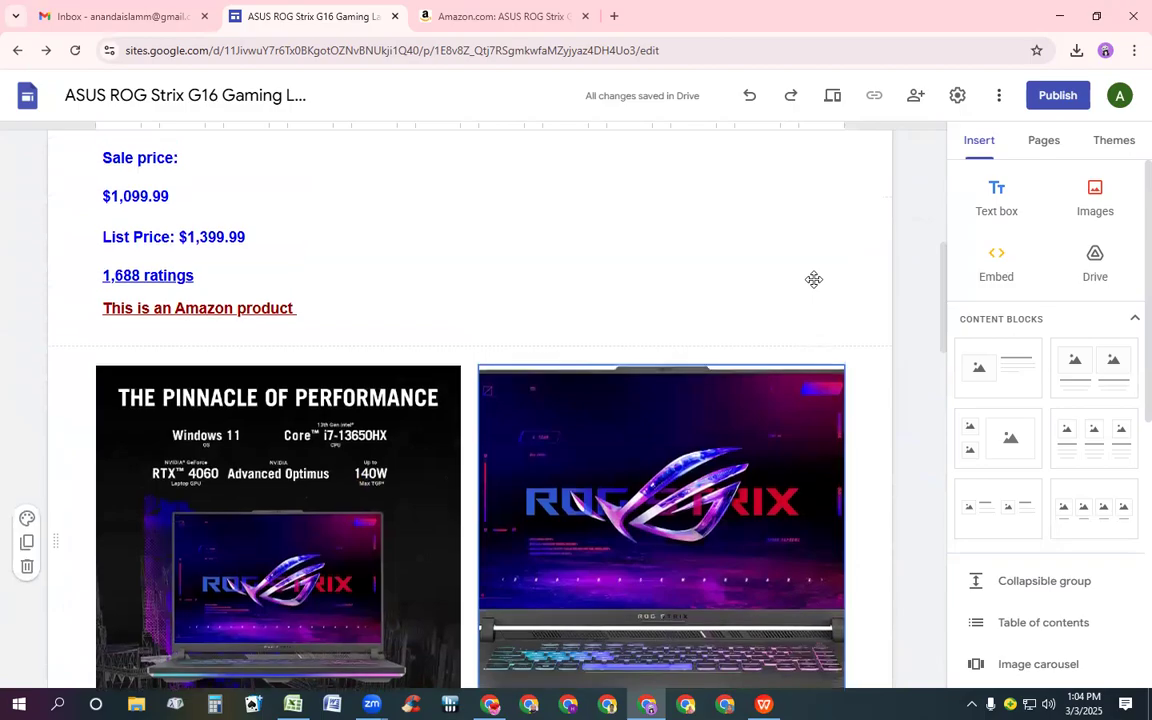
scroll(813, 279, "up", 4)
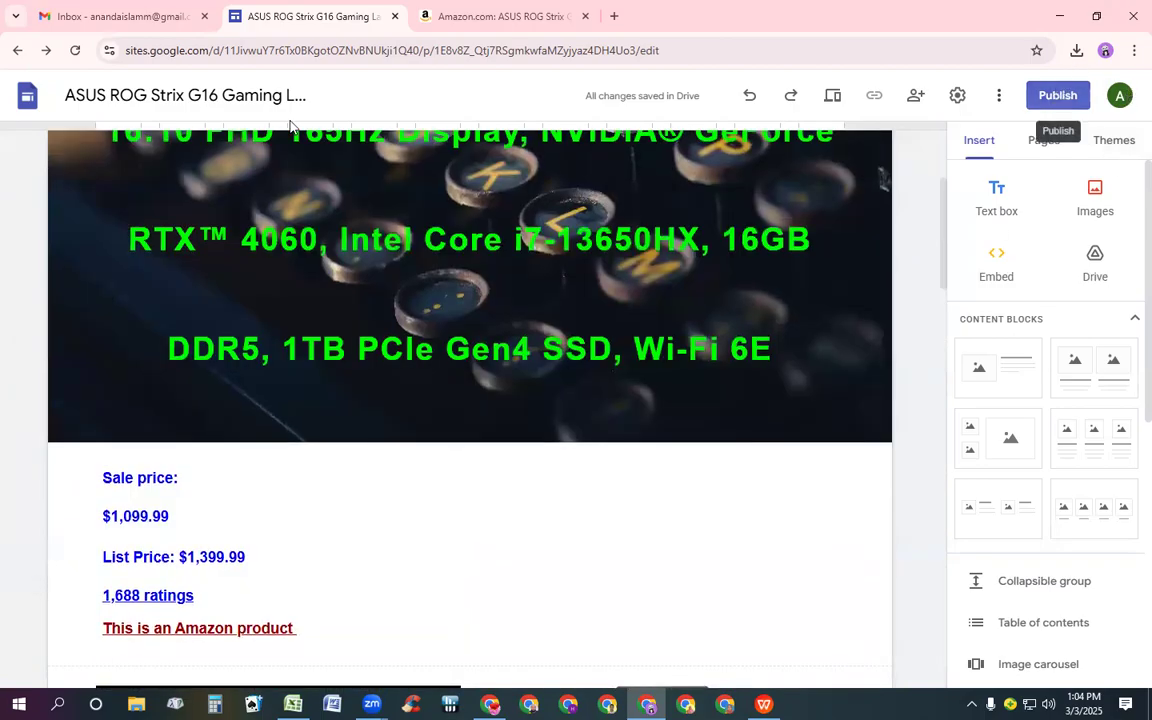
triple_click(170, 98)
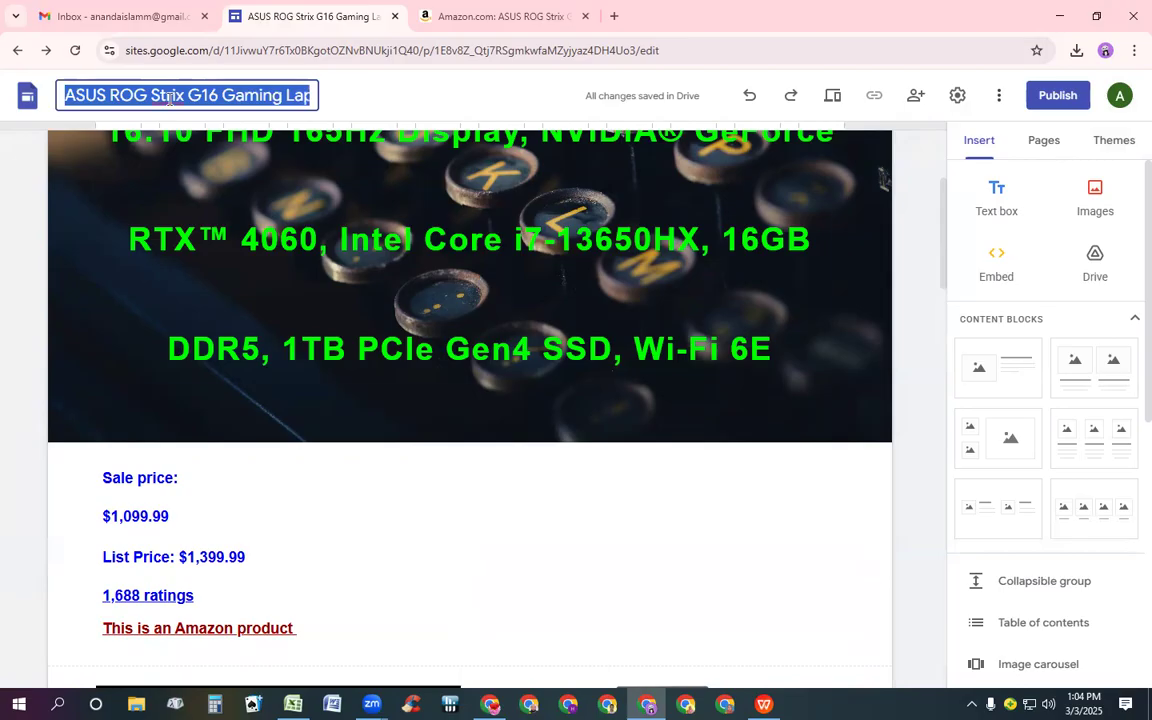
left_click(576, 535)
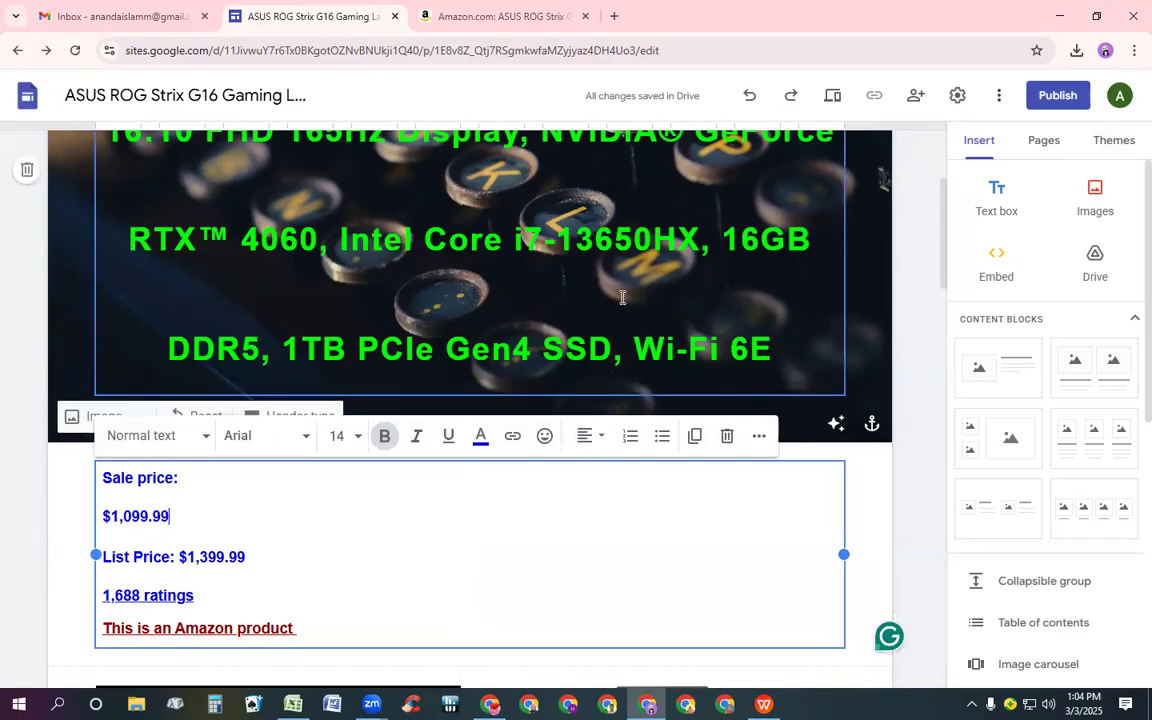
scroll(750, 380, "down", 3)
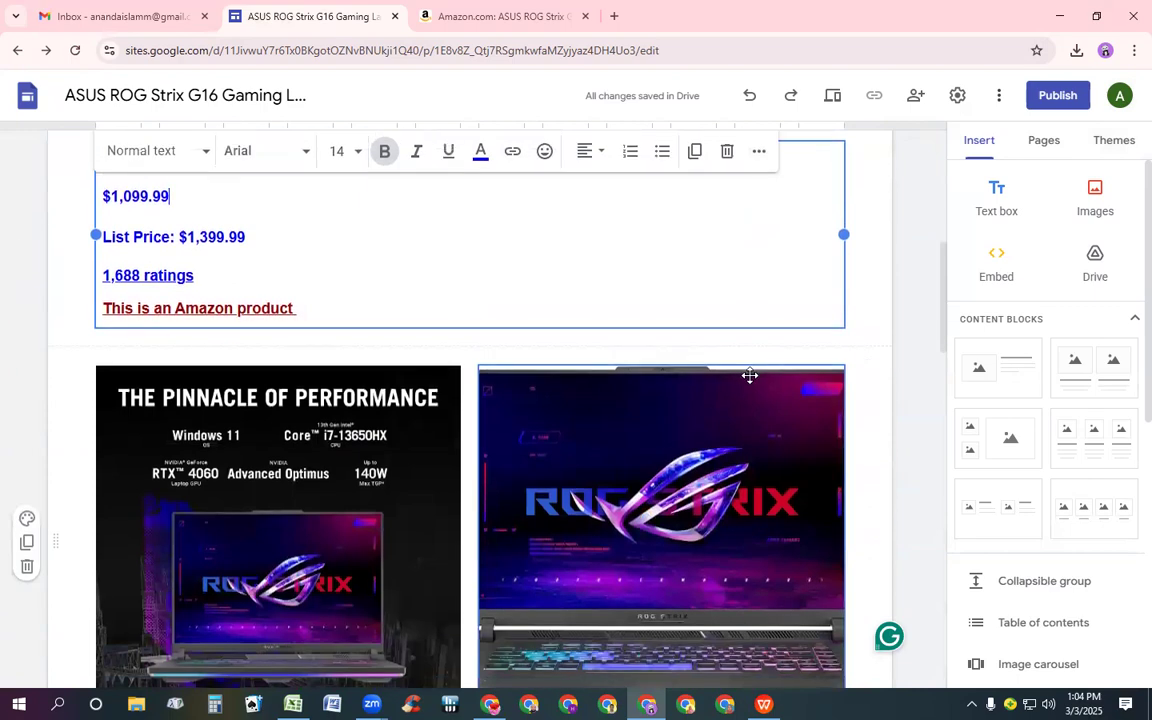
scroll(750, 375, "down", 10)
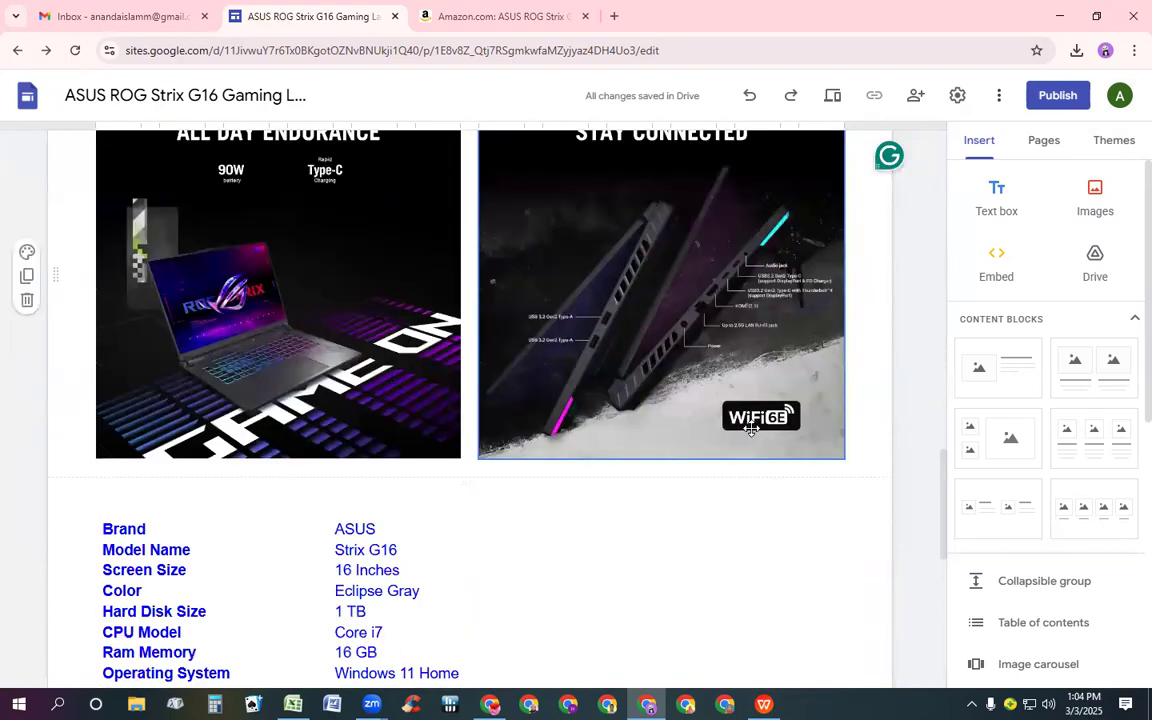
scroll(751, 428, "down", 6)
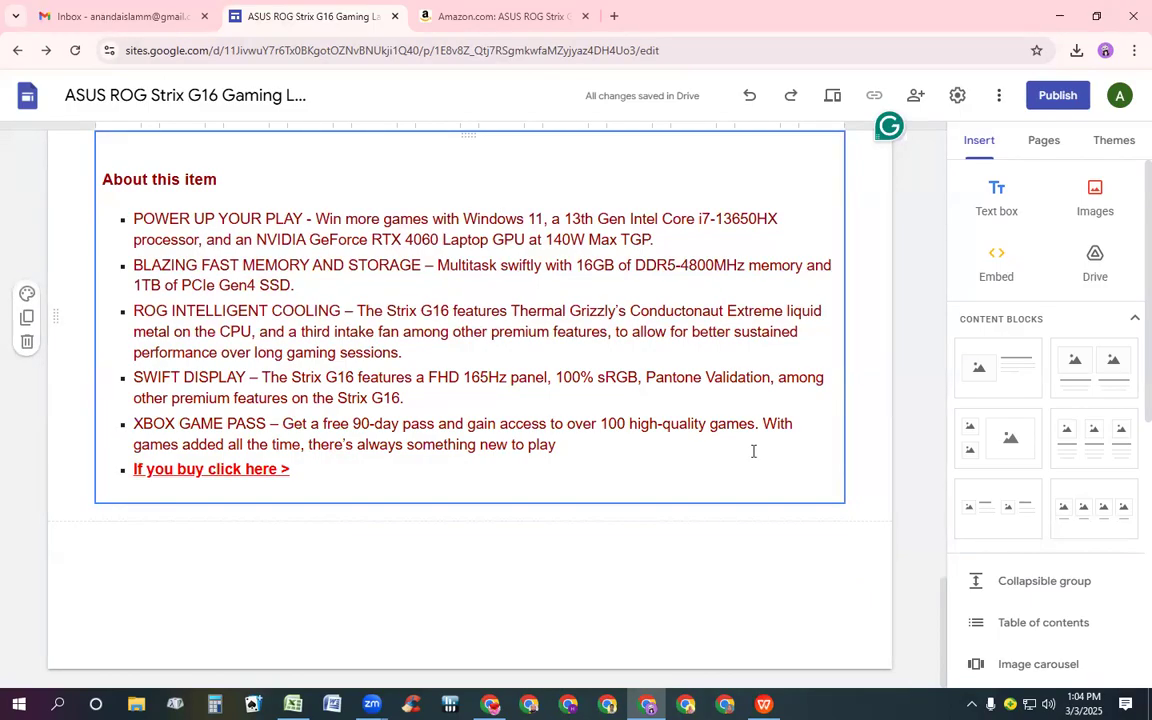
scroll(757, 420, "up", 10)
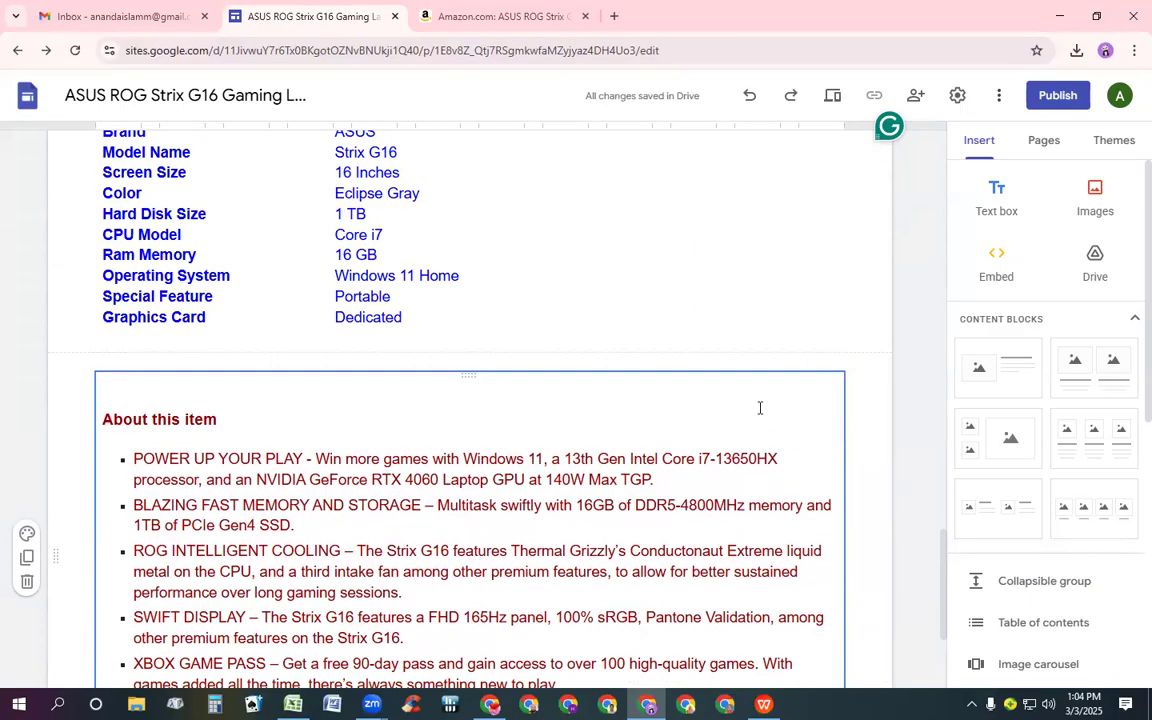
scroll(759, 413, "up", 3)
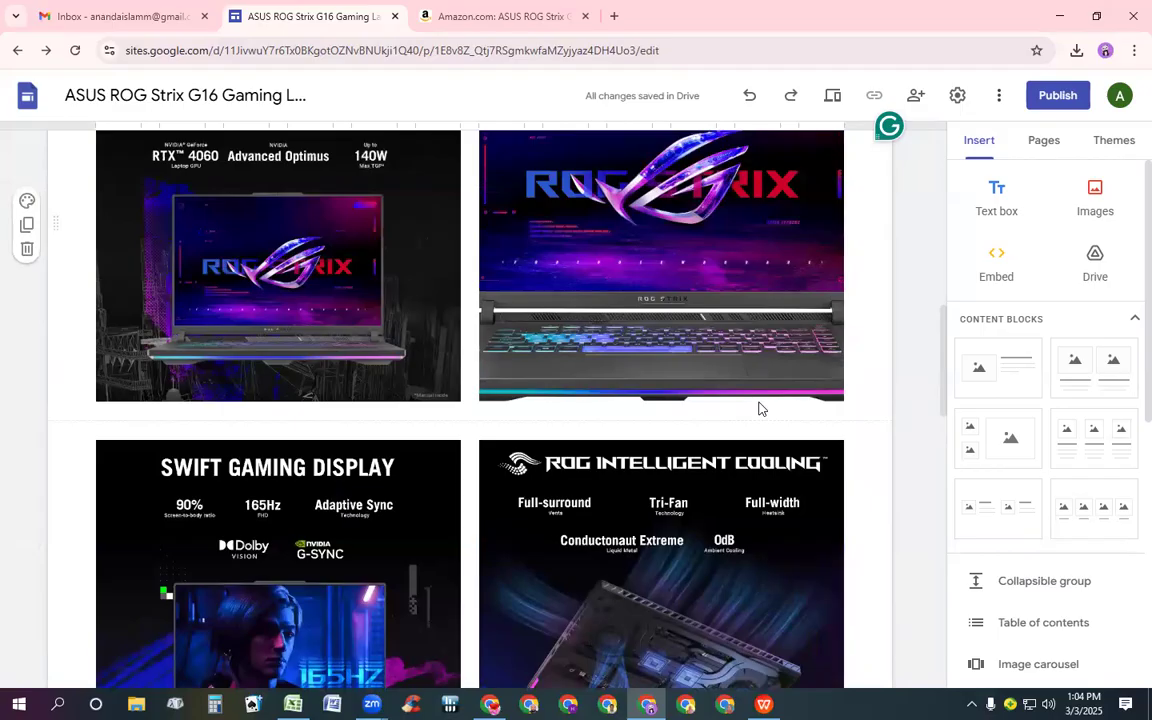
scroll(646, 292, "up", 3)
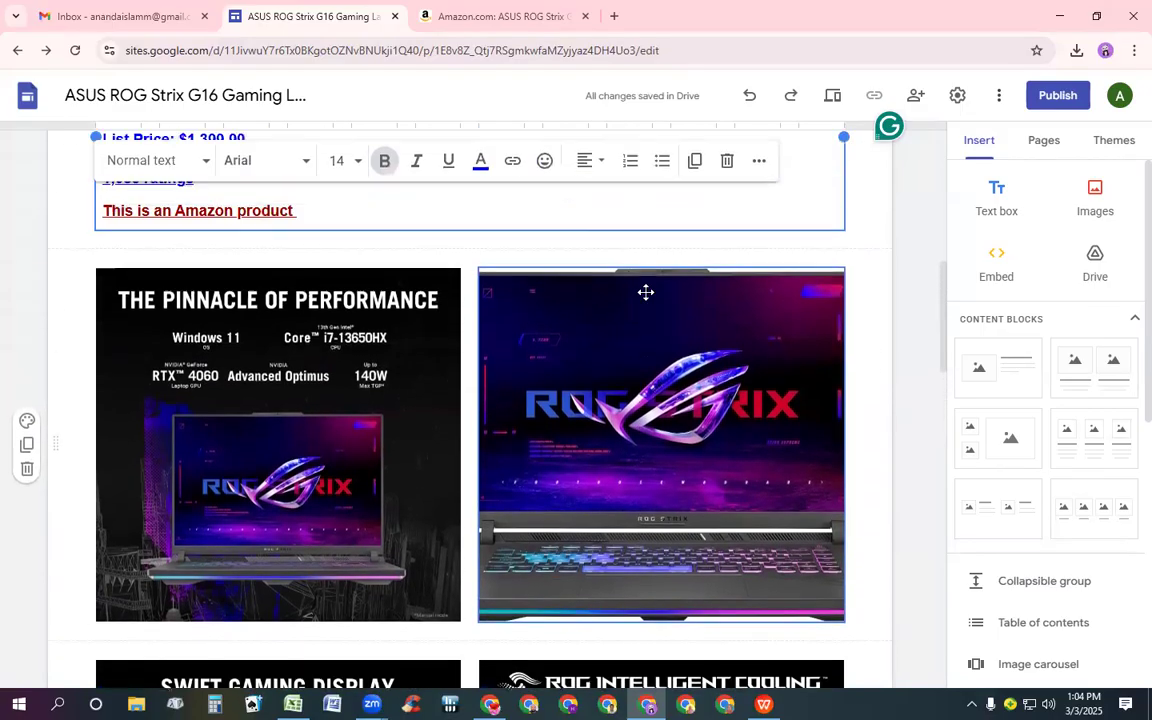